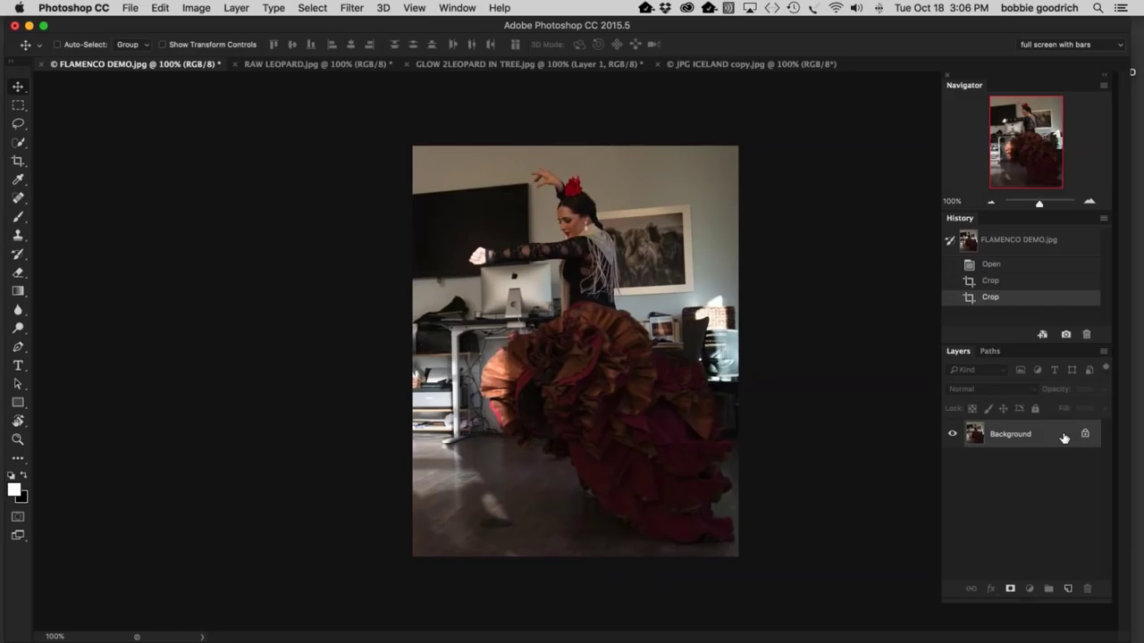
Step: Duplicate the photo onto a new layer named IMPRESSION 2
{"action": "key", "text": "super+j"}
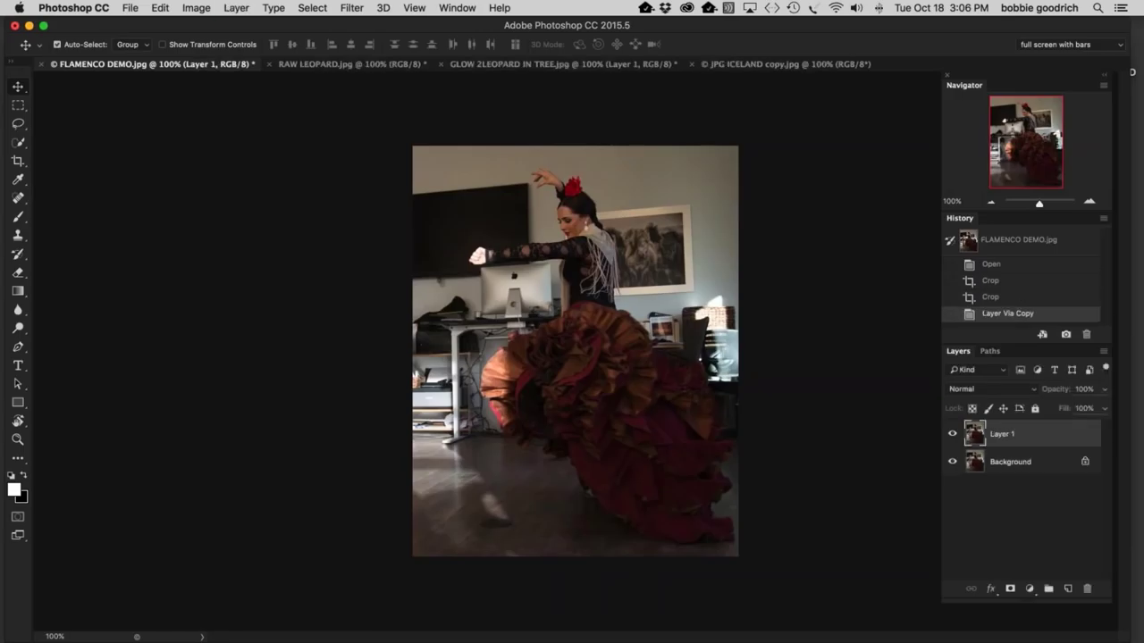
{"action": "double_click", "coordinate": [999, 435]}
{"action": "type", "text": "IMPRESSION 2"}
Step: Launch Filter > Topaz Labs > Topaz Impression 2 on the IMPRESSION 2 layer
{"action": "left_click", "coordinate": [352, 7]}
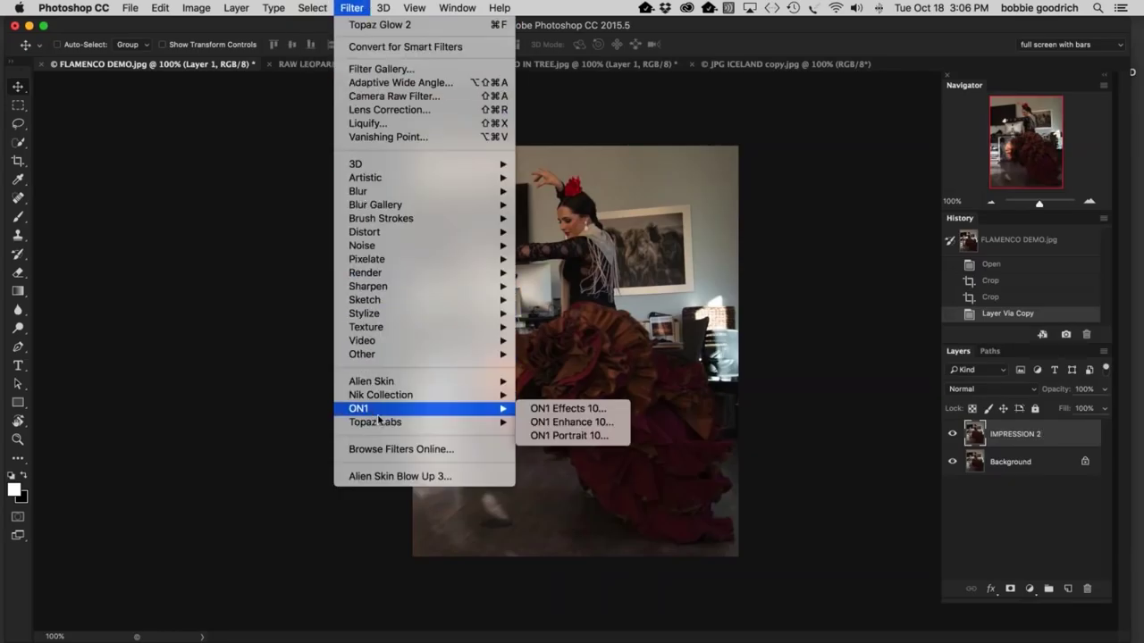
{"action": "mouse_move", "coordinate": [377, 420]}
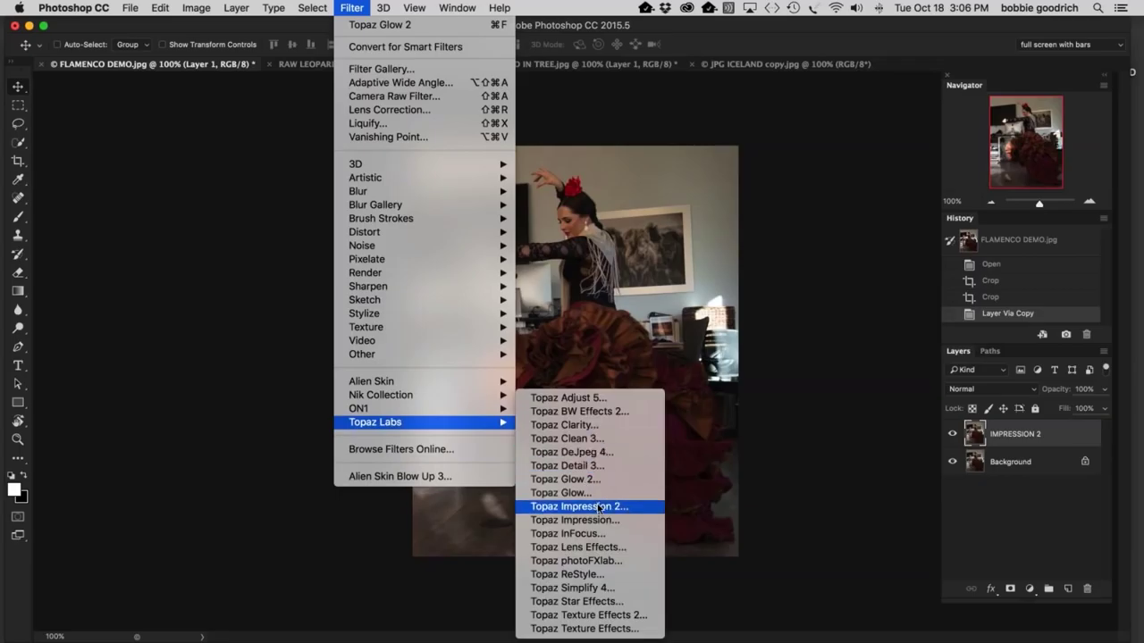
{"action": "left_click", "coordinate": [599, 507]}
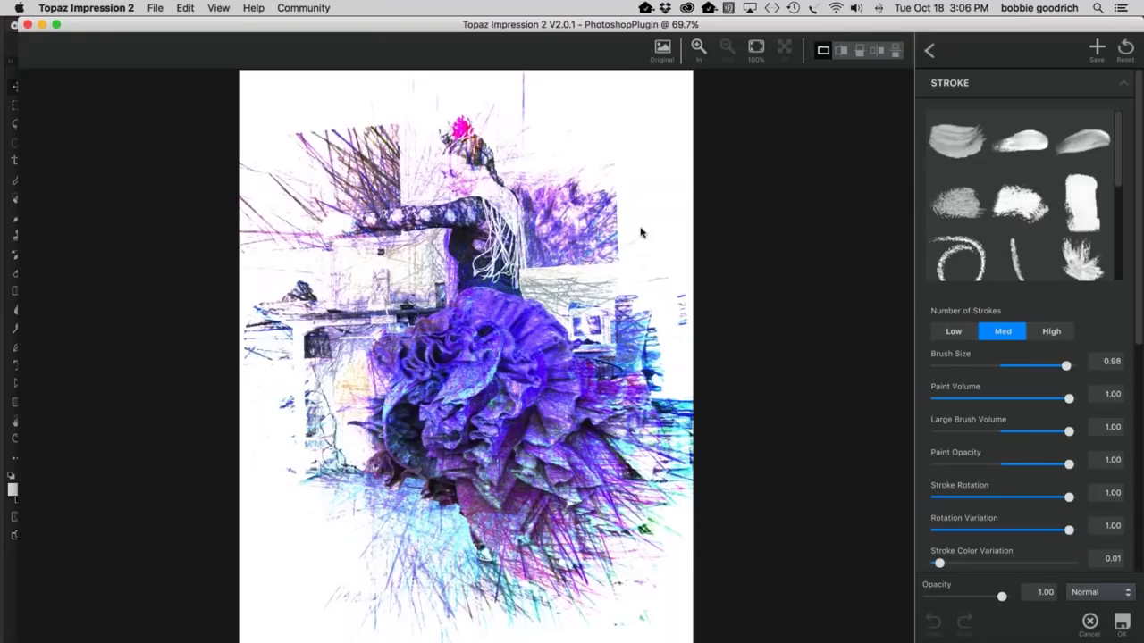
Step: Compare against the Original at 100% and Fit, reset stroke settings, and return to presets
{"action": "left_click", "coordinate": [664, 49]}
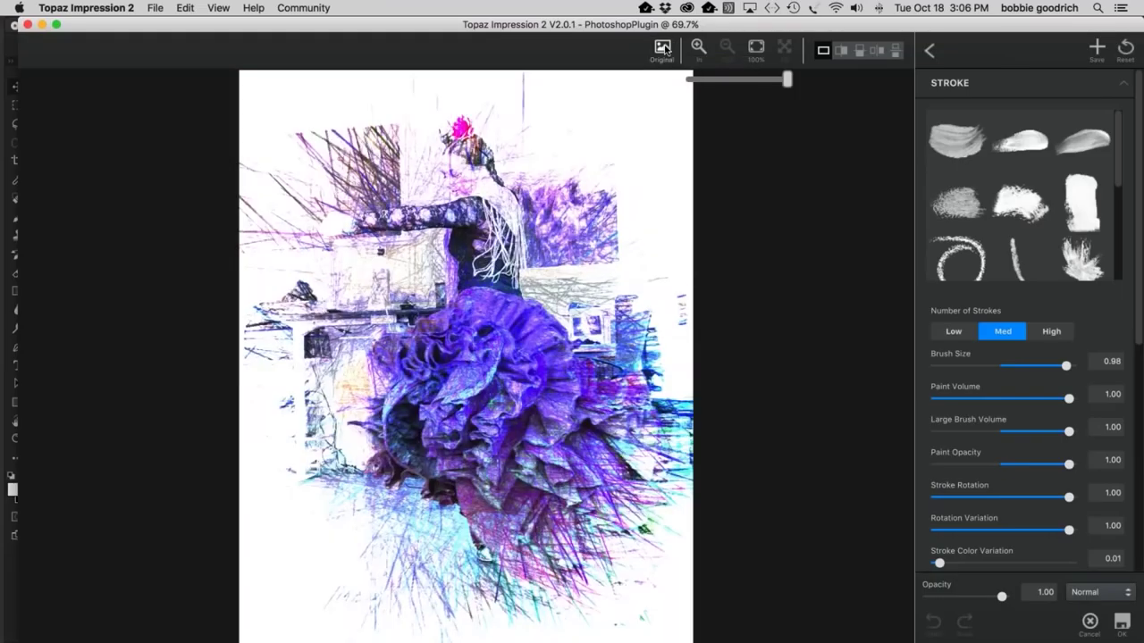
{"action": "left_click", "coordinate": [664, 49]}
{"action": "key", "text": "super+1"}
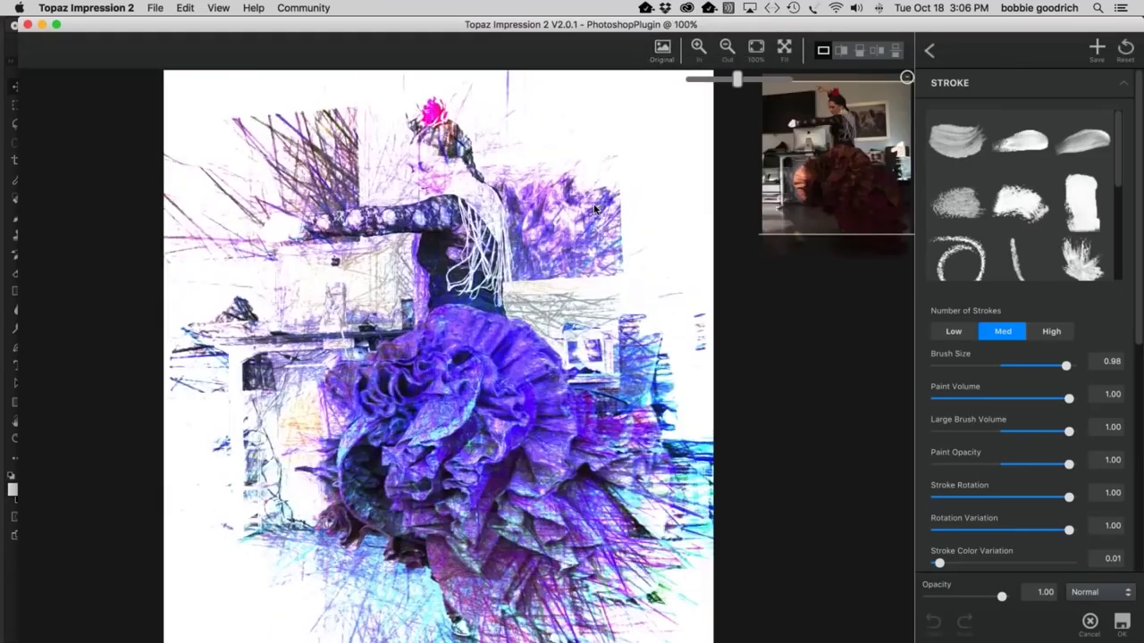
{"action": "key", "text": "super+0"}
{"action": "left_click", "coordinate": [1124, 51]}
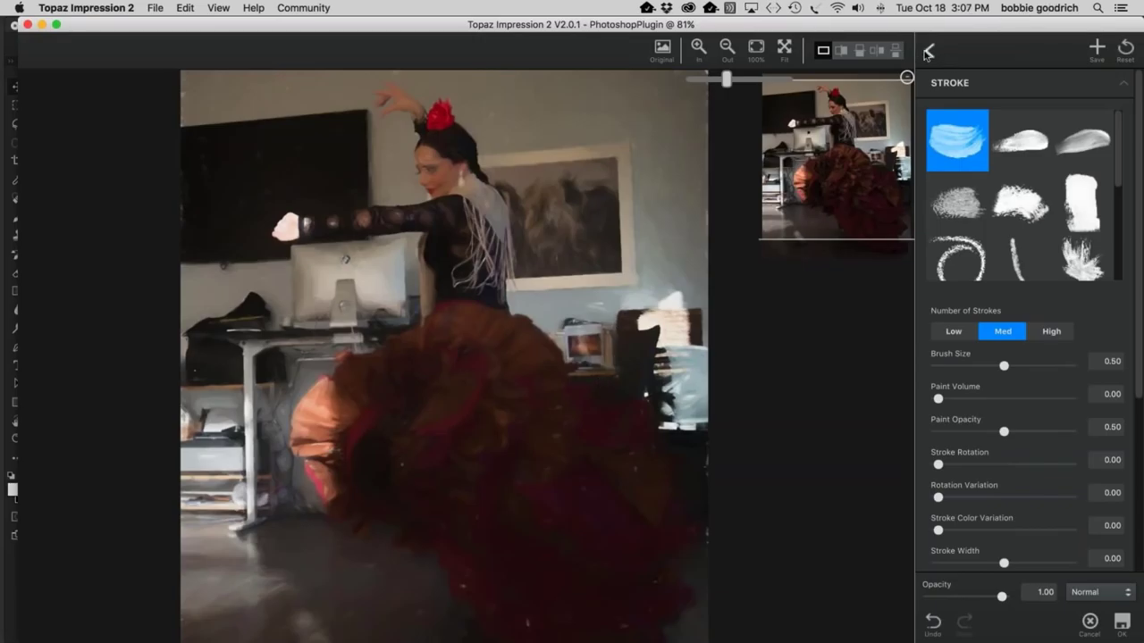
{"action": "left_click", "coordinate": [927, 52]}
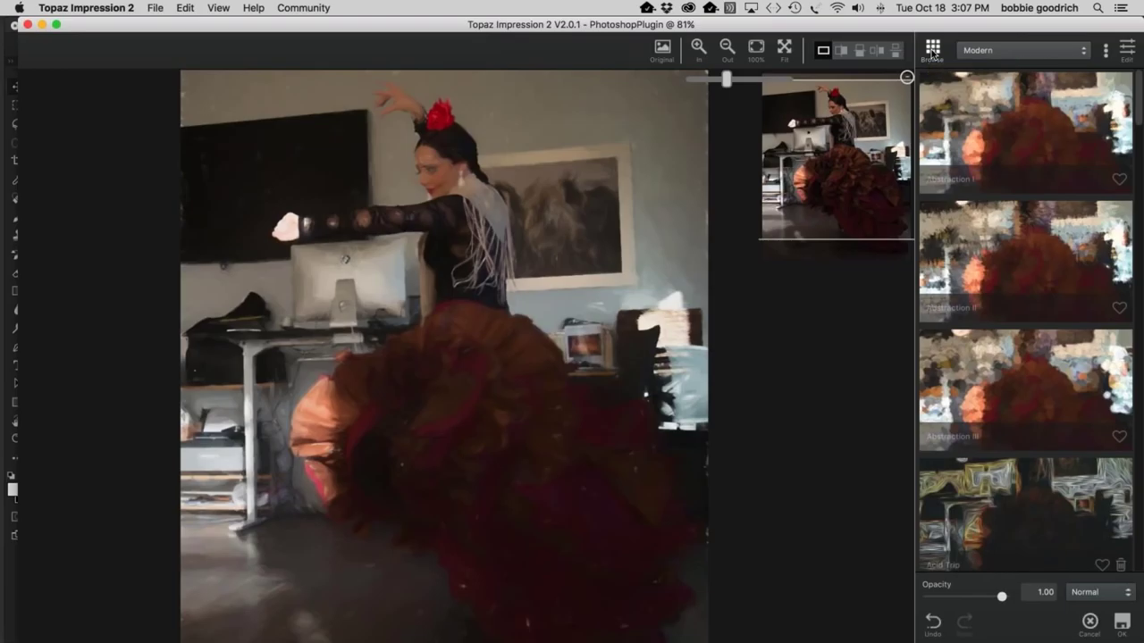
Step: Expand the preset browser into a wide grid and switch the source to Community presets
{"action": "left_click", "coordinate": [933, 50]}
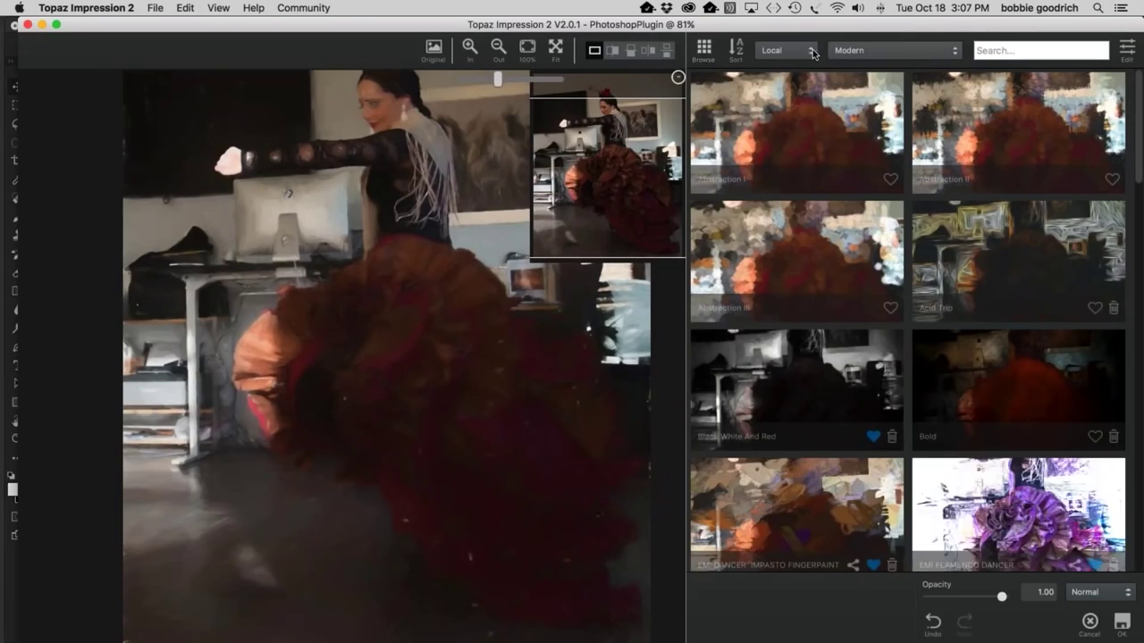
{"action": "left_click", "coordinate": [813, 52]}
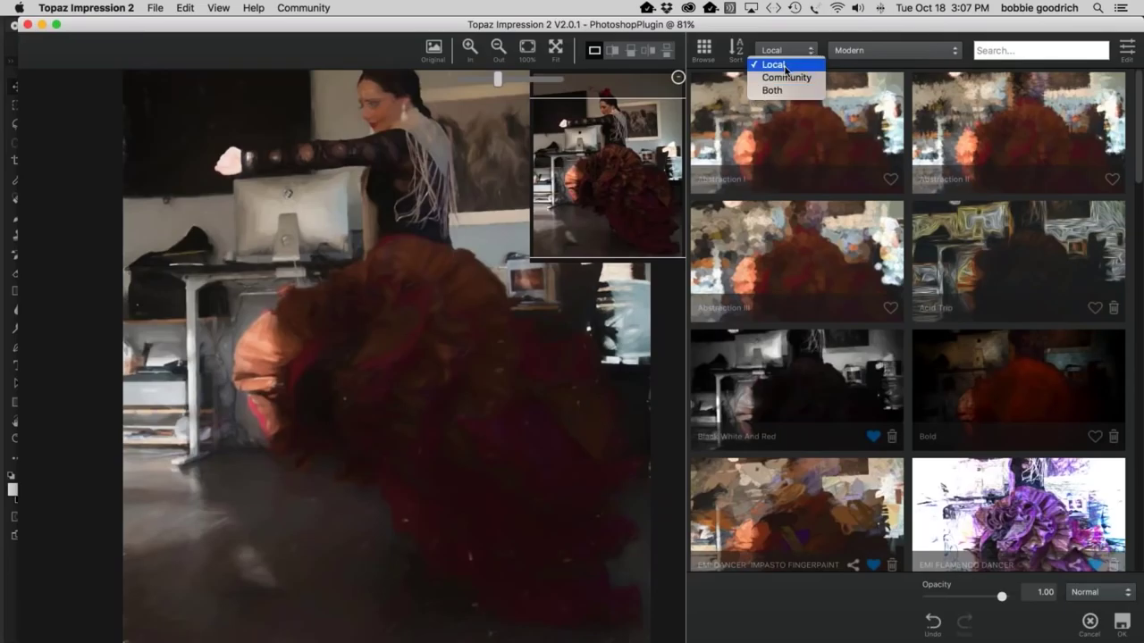
{"action": "left_click", "coordinate": [785, 66]}
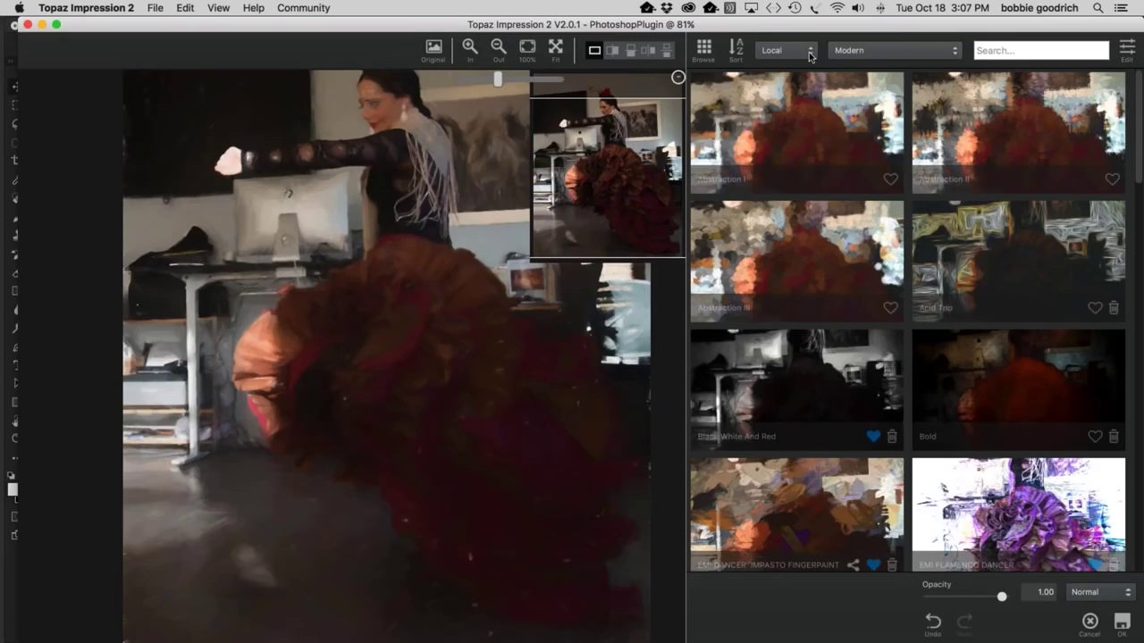
{"action": "left_click", "coordinate": [809, 54]}
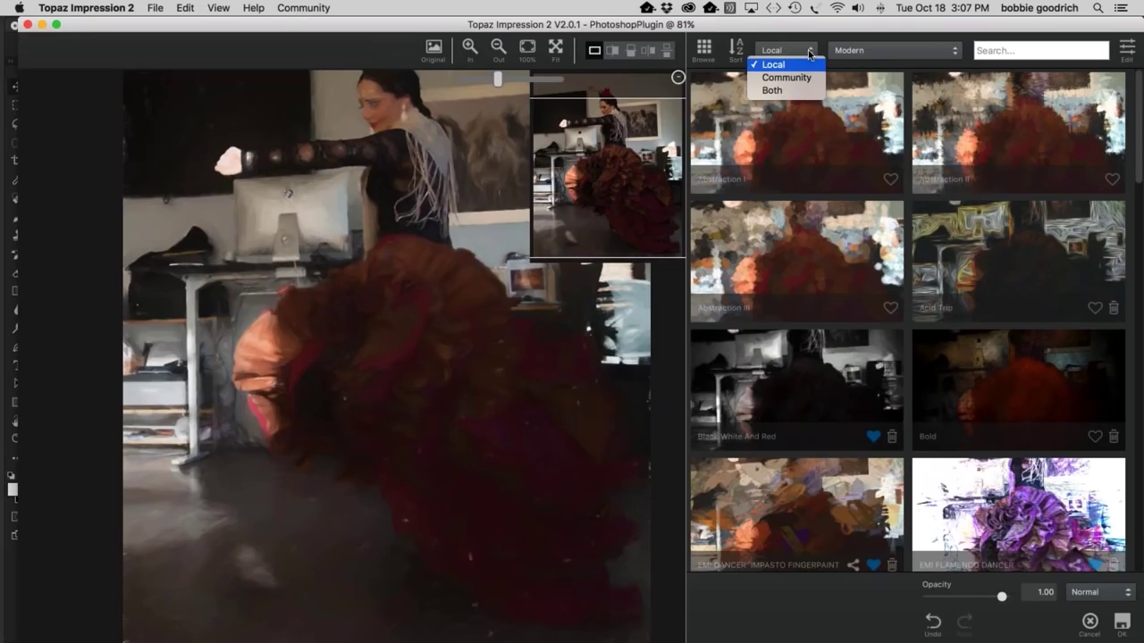
{"action": "left_click", "coordinate": [803, 77]}
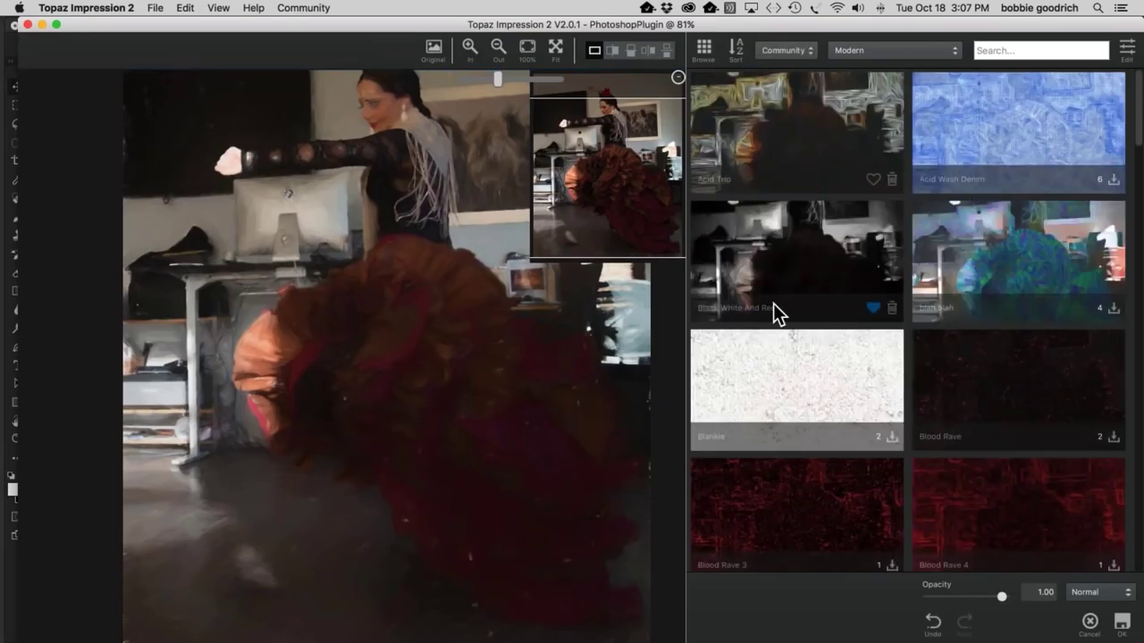
Step: Show both local and community presets and set the category to Impressionistic
{"action": "left_click", "coordinate": [813, 54]}
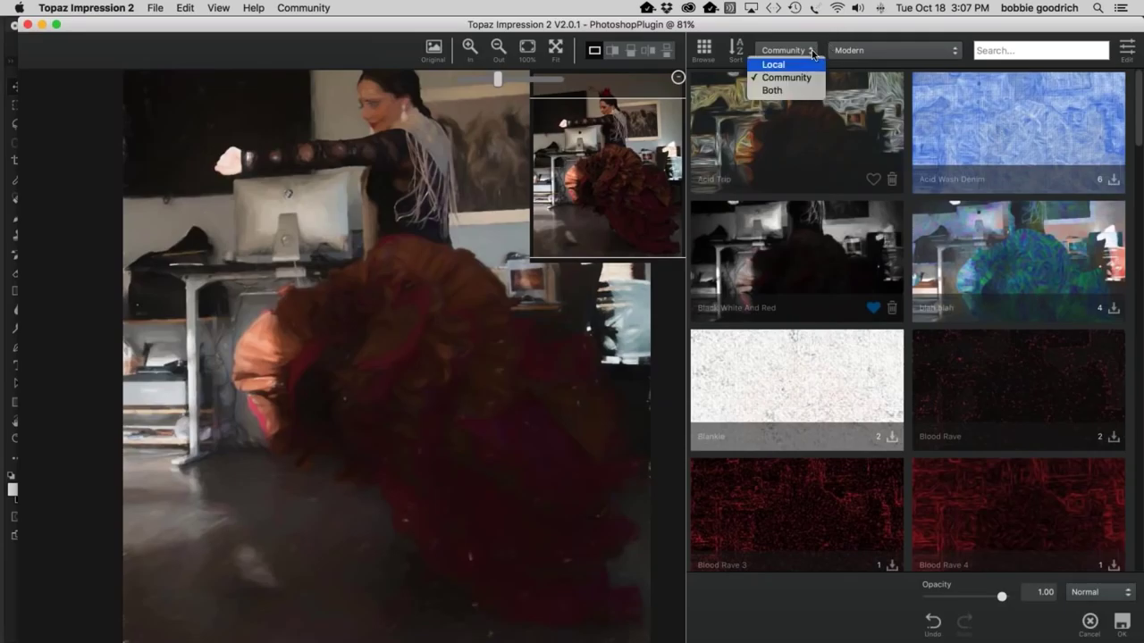
{"action": "left_click", "coordinate": [893, 93]}
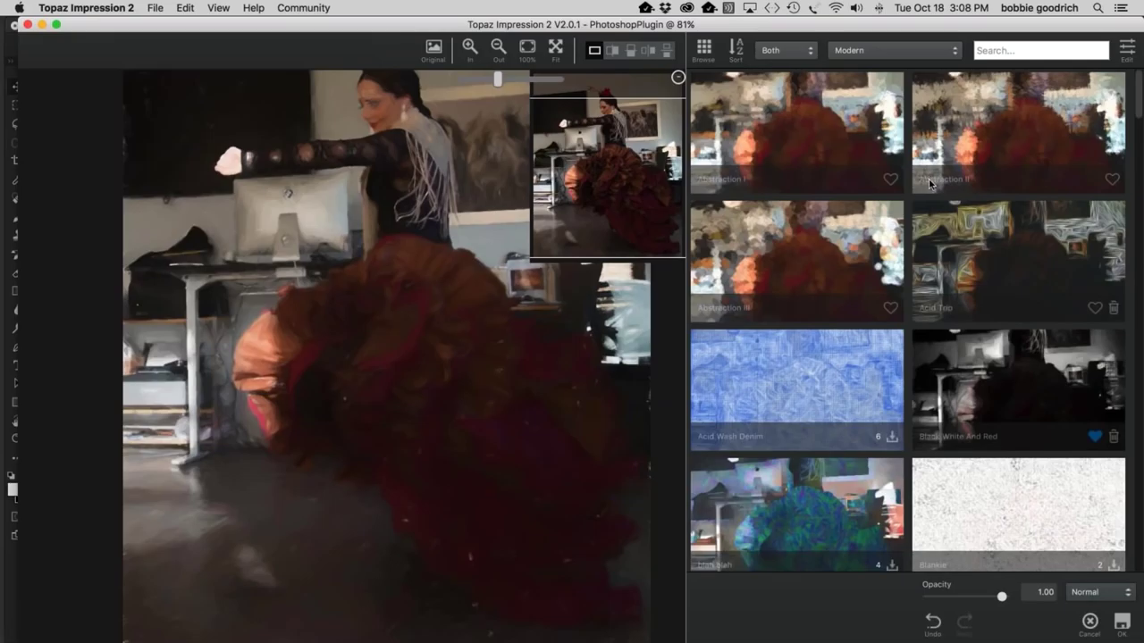
{"action": "scroll", "coordinate": [932, 182], "scroll_direction": "down", "scroll_amount": 15}
{"action": "scroll", "coordinate": [935, 182], "scroll_direction": "down", "scroll_amount": 20}
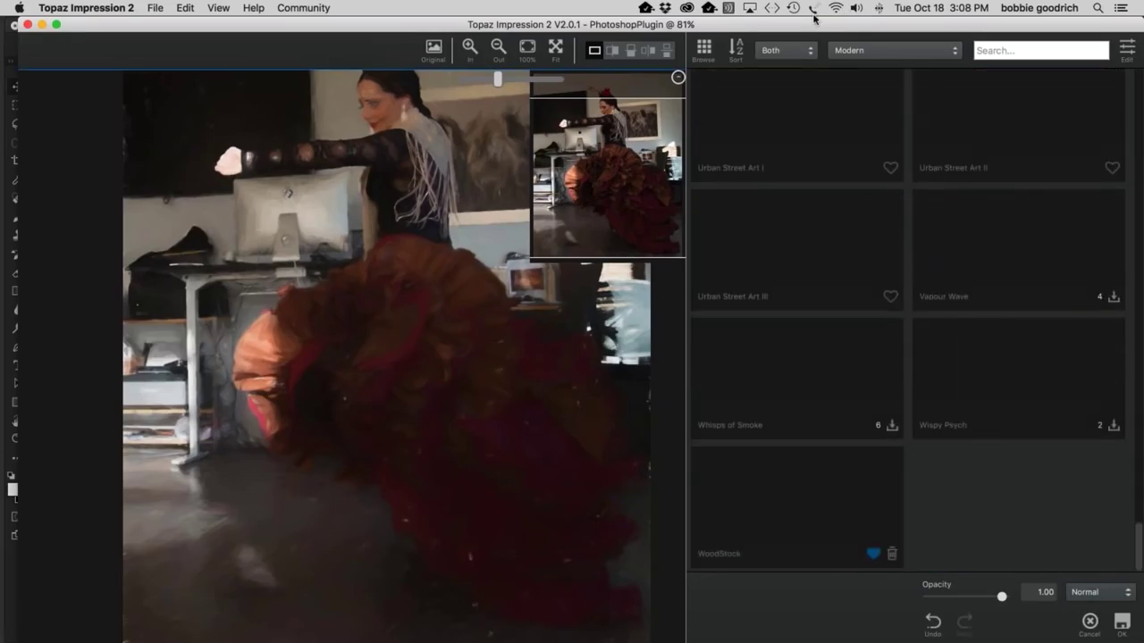
{"action": "left_click_drag", "start_coordinate": [836, 50], "coordinate": [812, 61]}
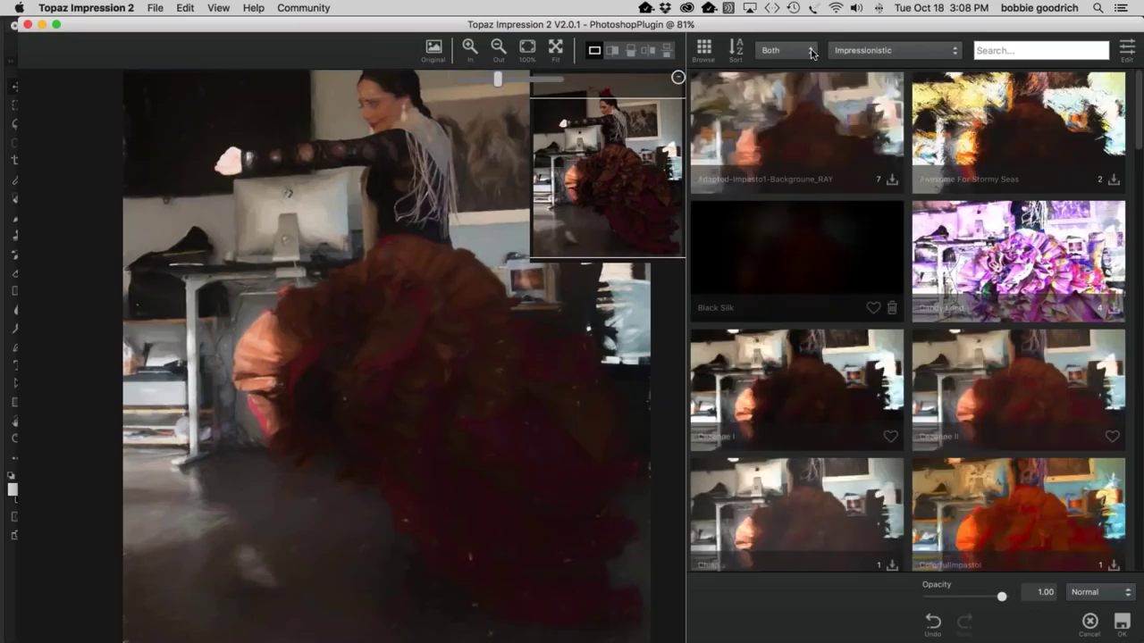
Step: Apply the local favourite EMI FLAMENCO DANCER preset, then list the Modern category presets
{"action": "left_click", "coordinate": [812, 52]}
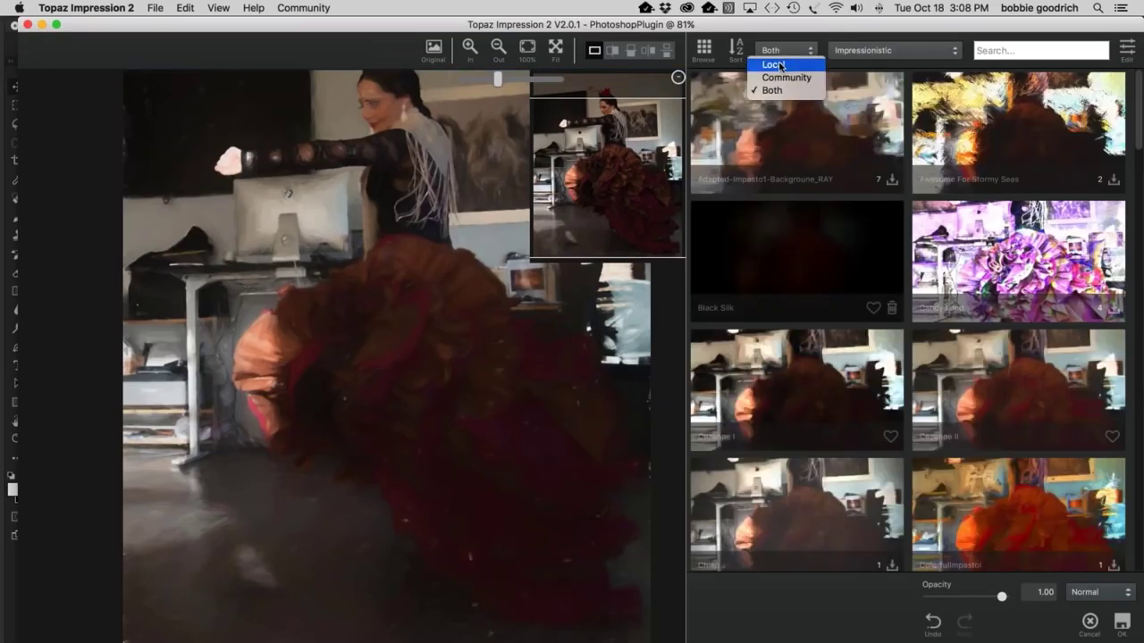
{"action": "left_click", "coordinate": [908, 53]}
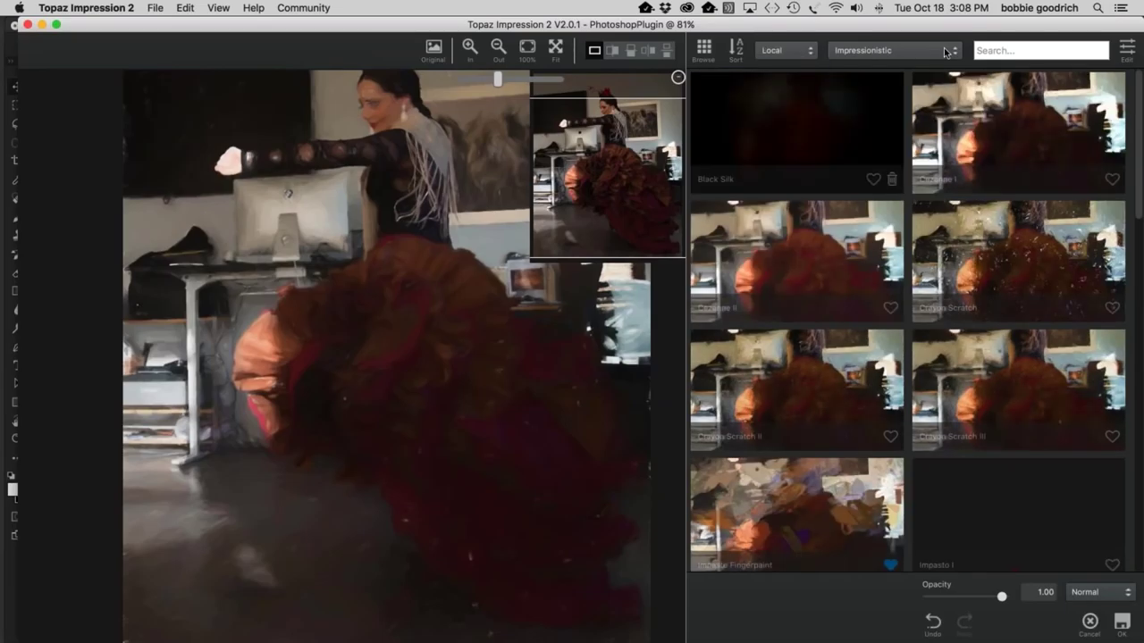
{"action": "left_click", "coordinate": [954, 54]}
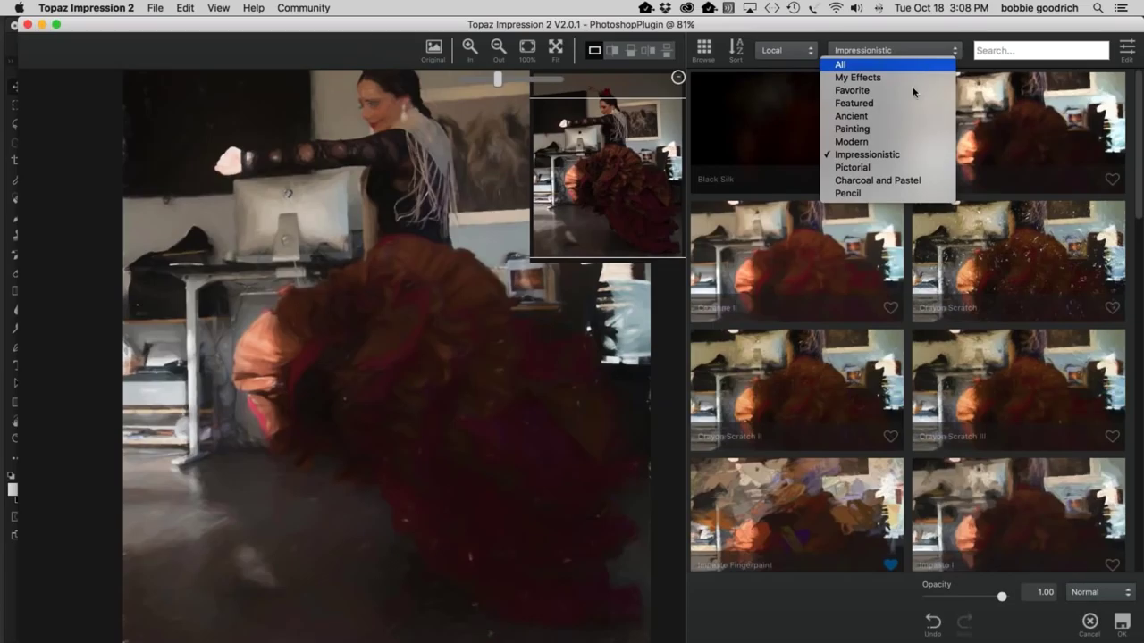
{"action": "left_click", "coordinate": [866, 91]}
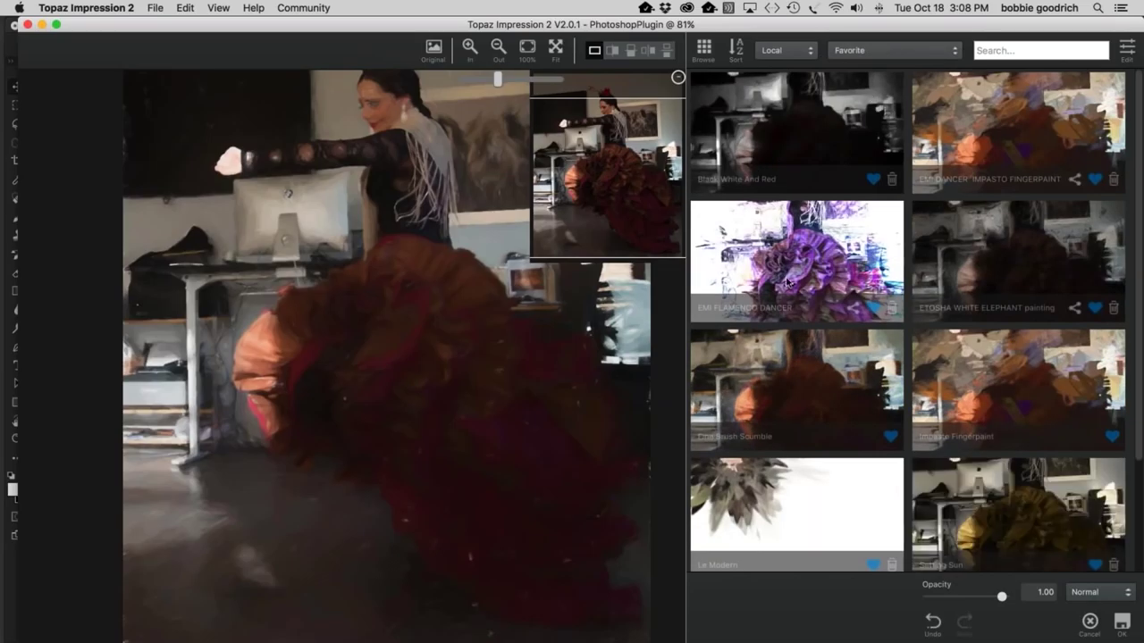
{"action": "left_click", "coordinate": [789, 276]}
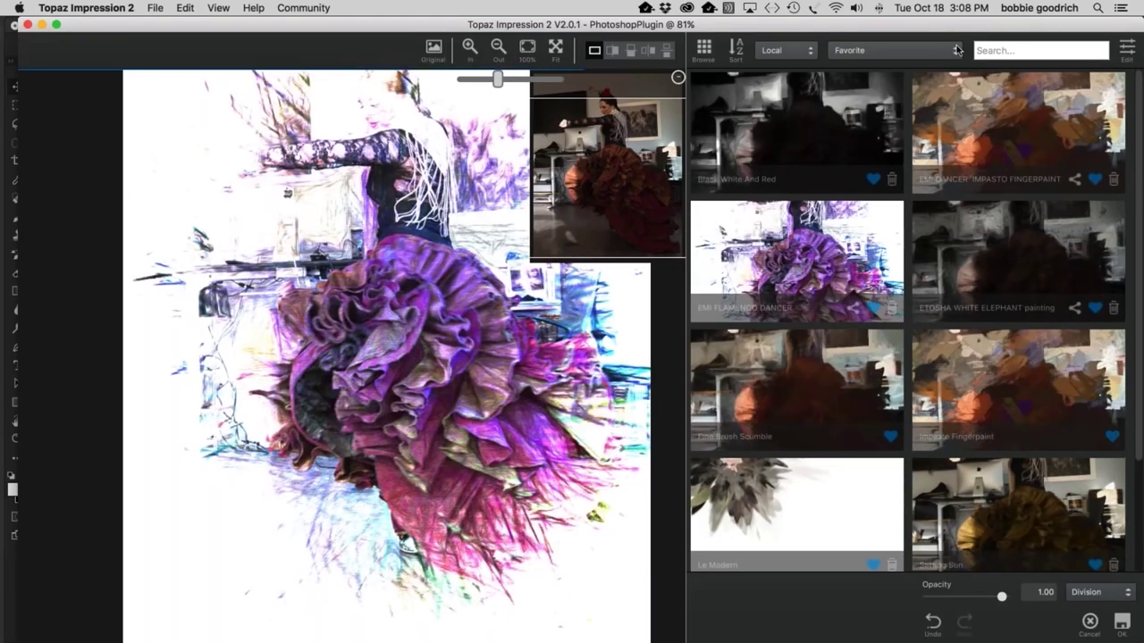
{"action": "left_click", "coordinate": [957, 50]}
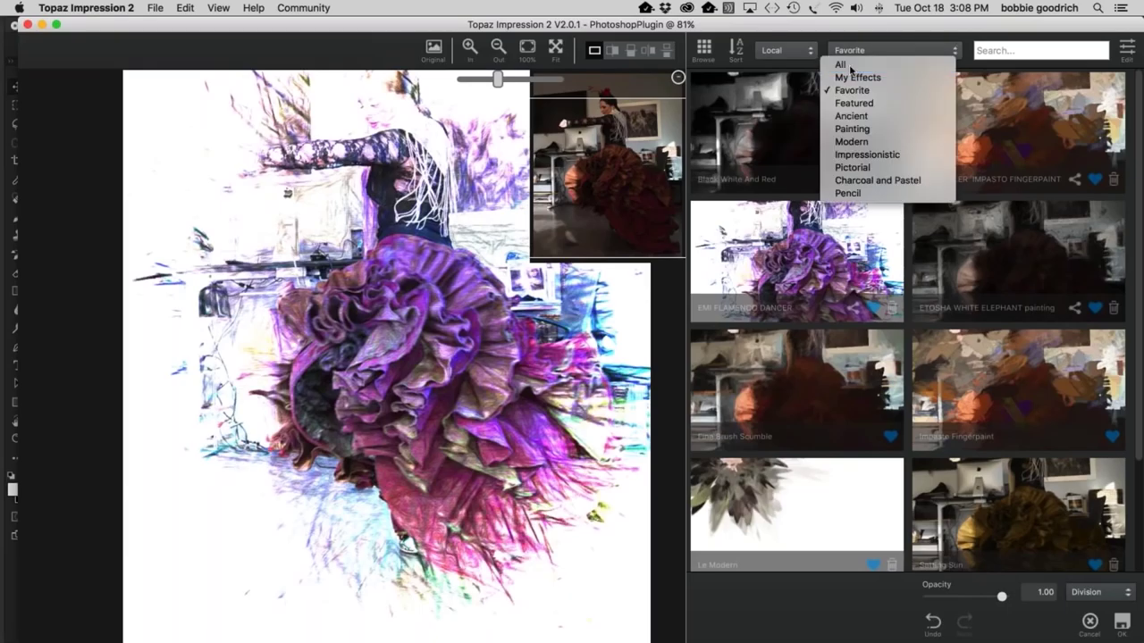
{"action": "left_click", "coordinate": [866, 143]}
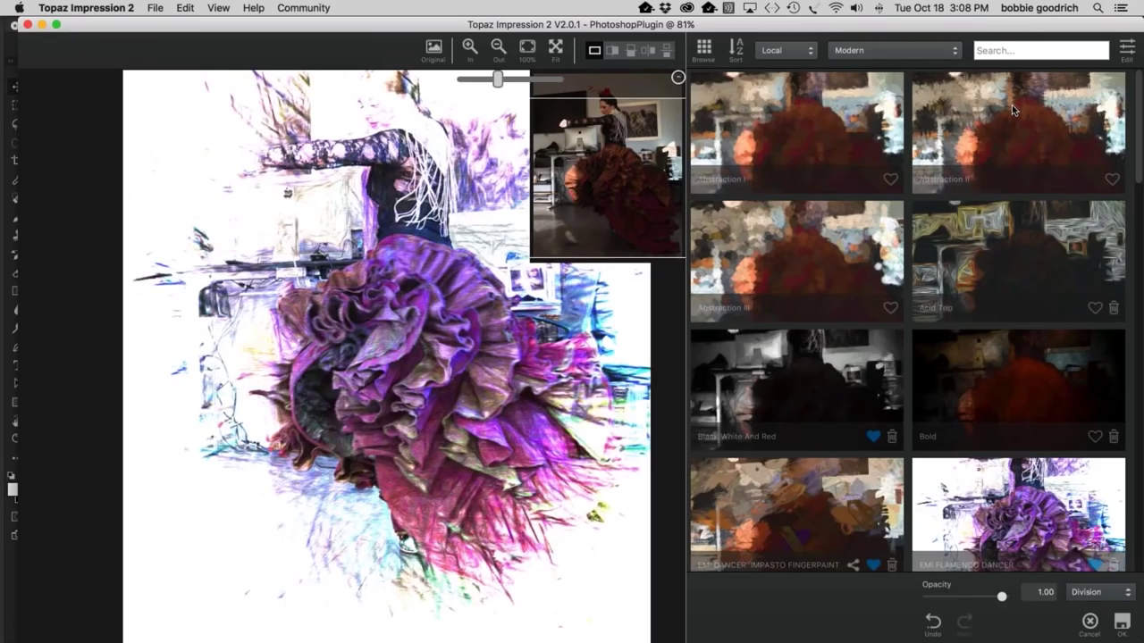
Step: Scroll through the Modern presets, then search the preset browser for 'woodstock'
{"action": "scroll", "coordinate": [1019, 97], "scroll_direction": "down", "scroll_amount": 2}
{"action": "scroll", "coordinate": [1023, 93], "scroll_direction": "down", "scroll_amount": 1}
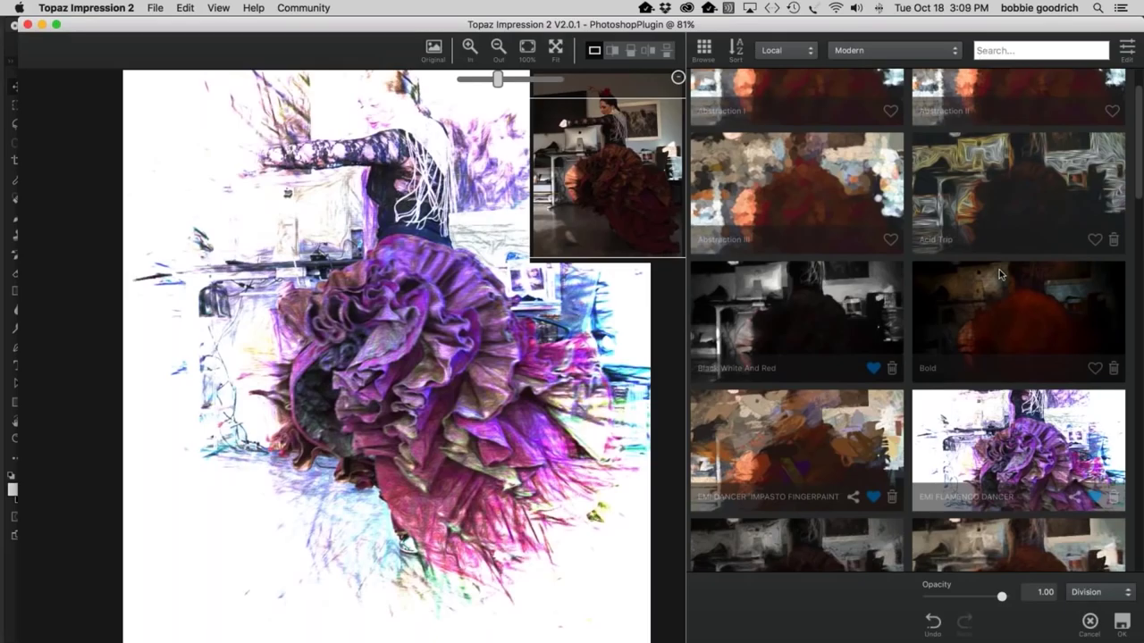
{"action": "scroll", "coordinate": [1000, 269], "scroll_direction": "down", "scroll_amount": 5}
{"action": "scroll", "coordinate": [999, 270], "scroll_direction": "down", "scroll_amount": 10}
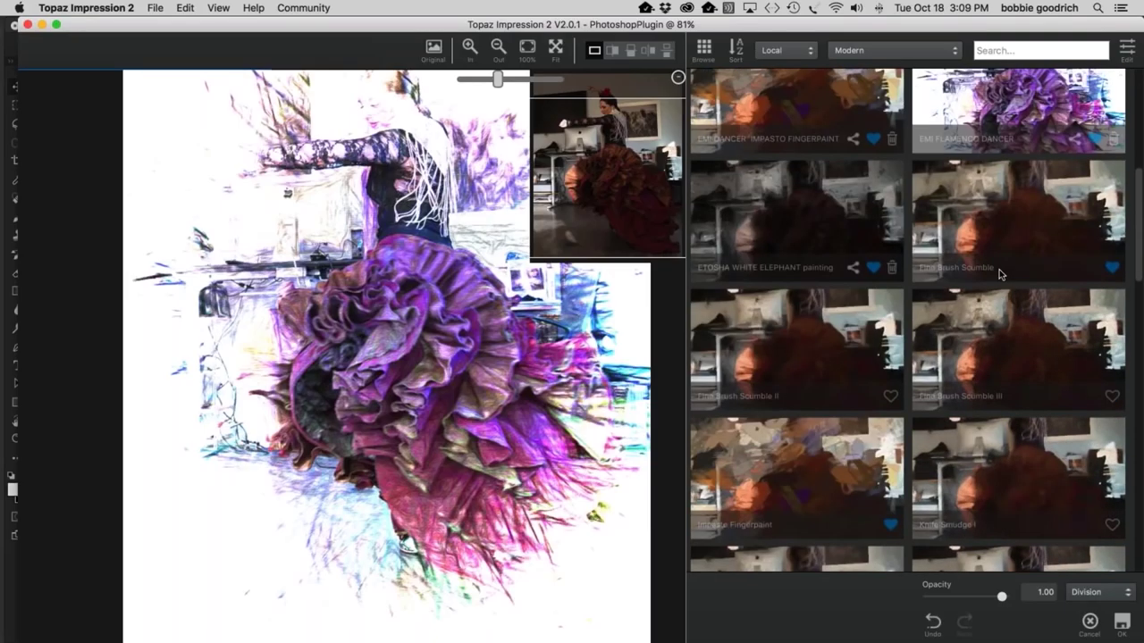
{"action": "scroll", "coordinate": [1000, 272], "scroll_direction": "down", "scroll_amount": 10}
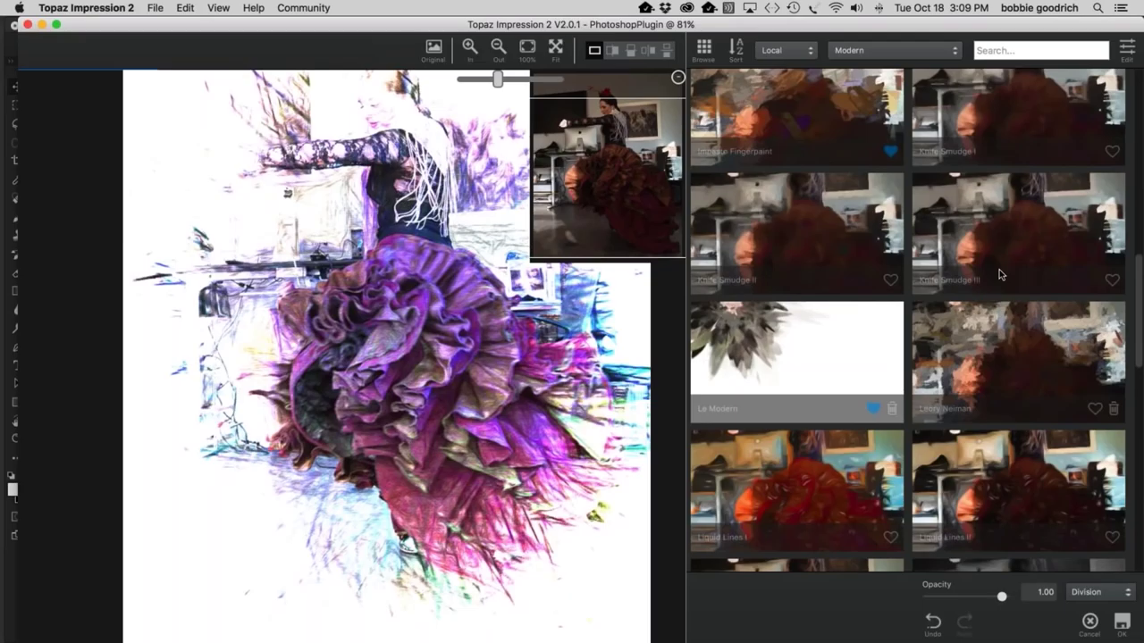
{"action": "scroll", "coordinate": [999, 269], "scroll_direction": "down", "scroll_amount": 4}
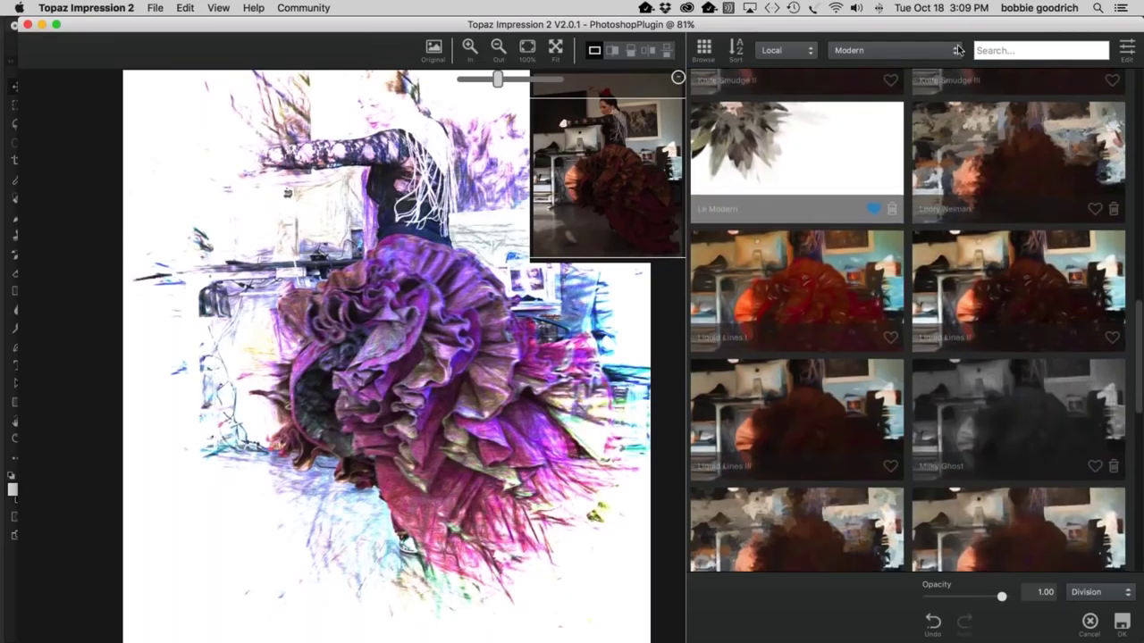
{"action": "left_click", "coordinate": [981, 51]}
{"action": "type", "text": "w"}
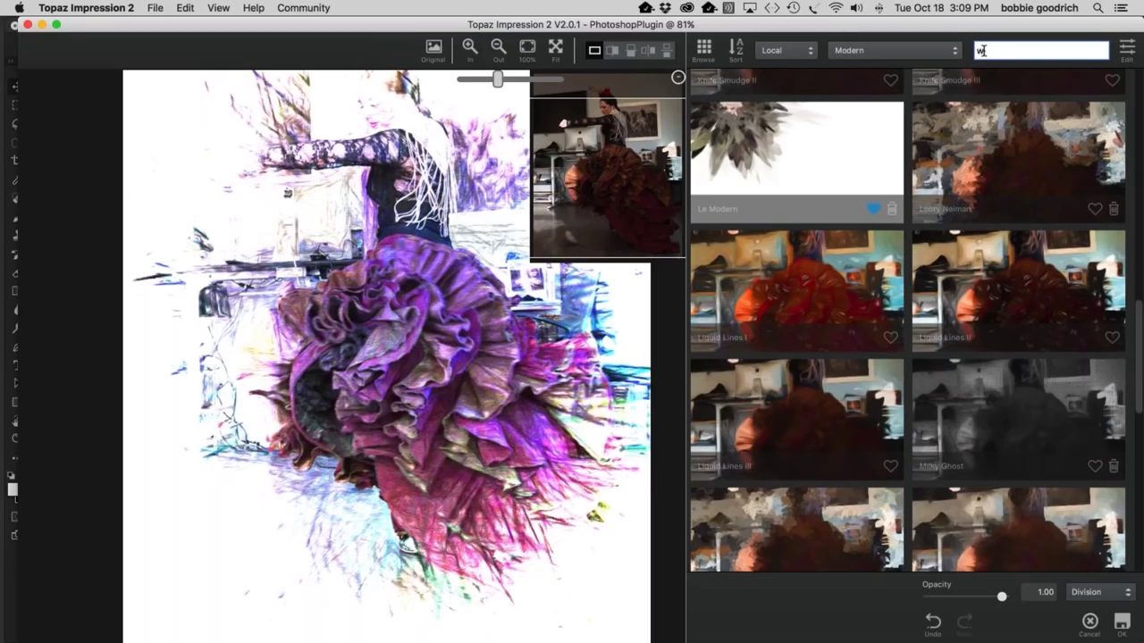
{"action": "type", "text": "oodstock"}
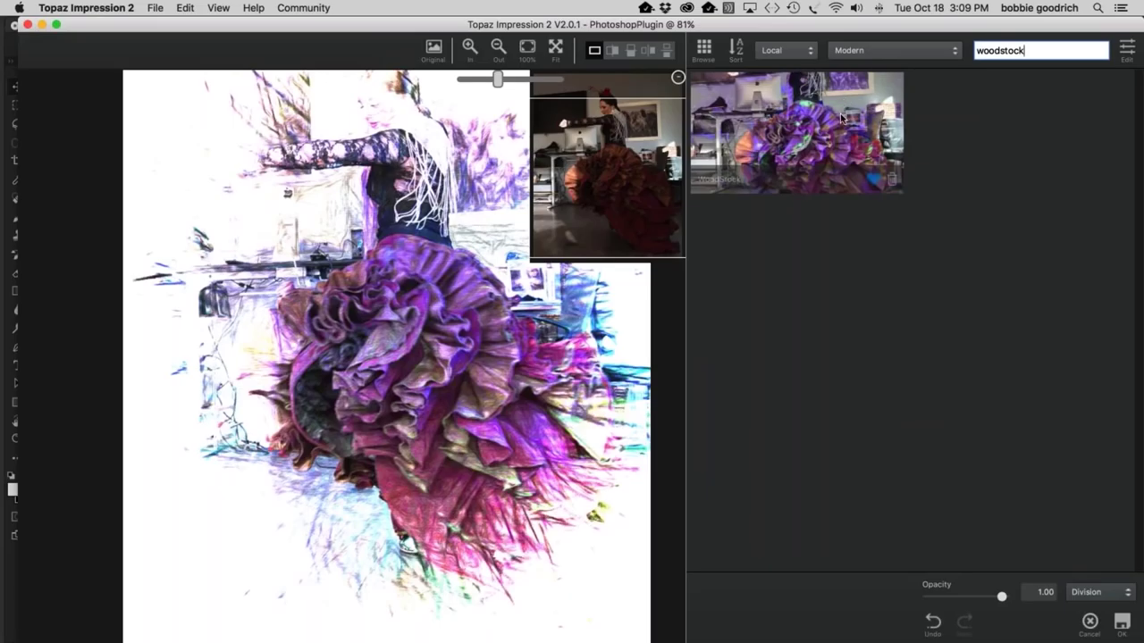
Step: Apply the Woodstock preset, hide the navigator, and view original and painting side by side
{"action": "left_click", "coordinate": [795, 130]}
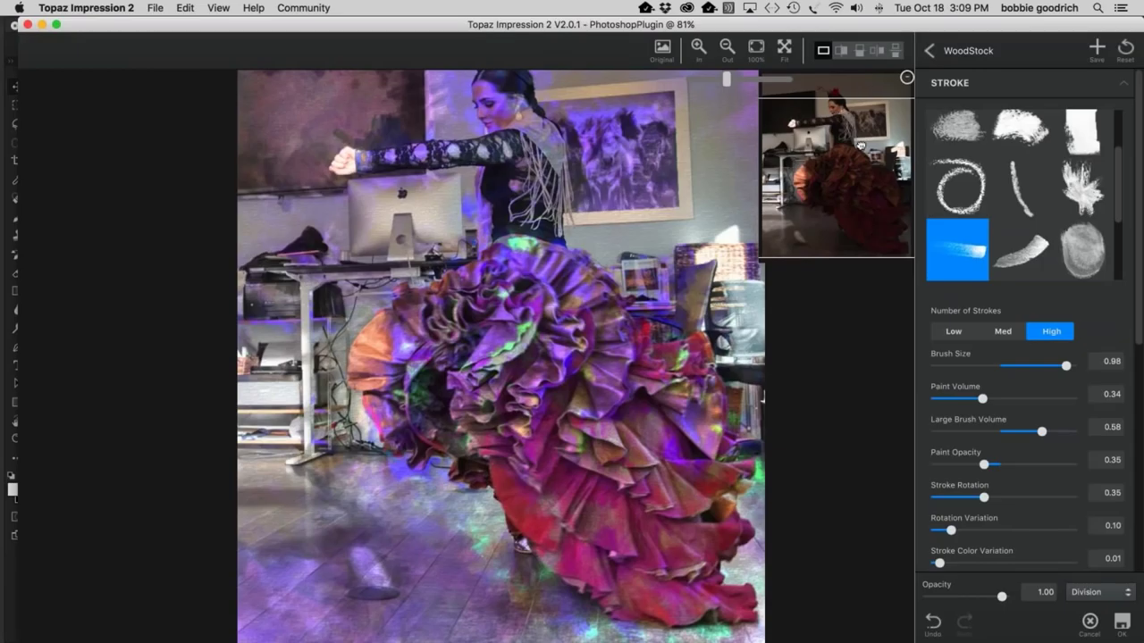
{"action": "left_click", "coordinate": [907, 78]}
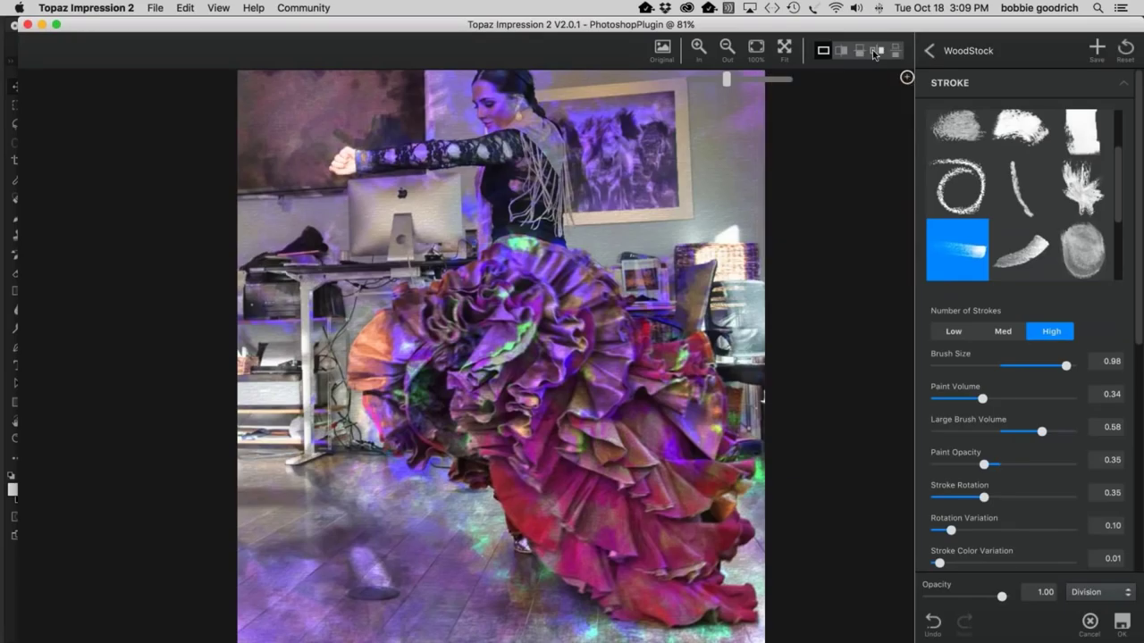
{"action": "left_click", "coordinate": [878, 51]}
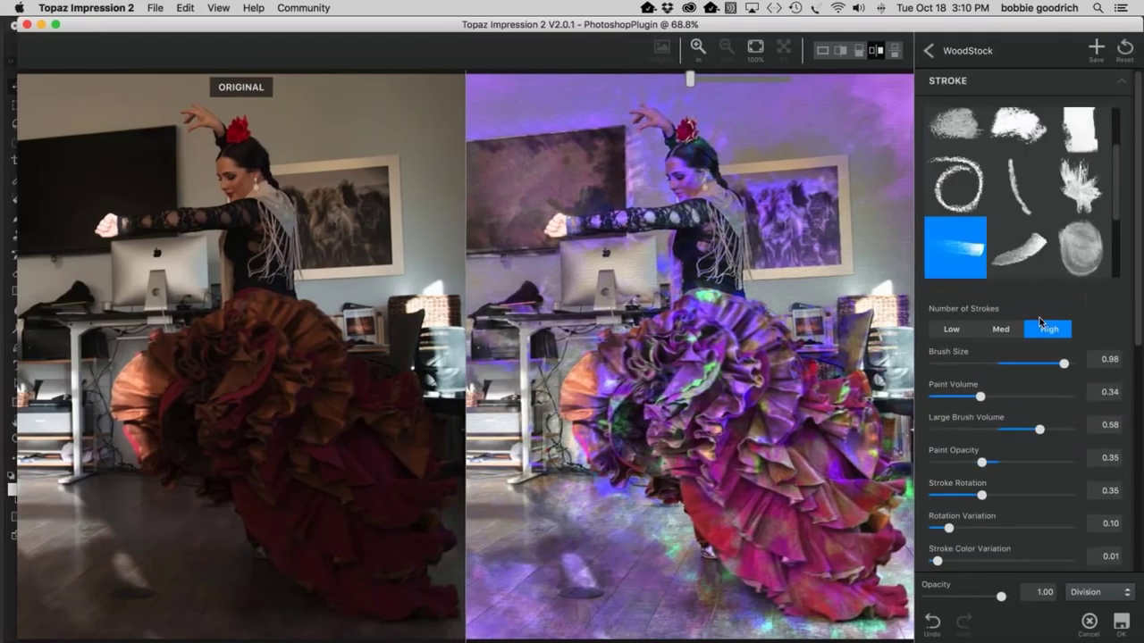
{"action": "scroll", "coordinate": [1081, 197], "scroll_direction": "up", "scroll_amount": 2}
{"action": "left_click", "coordinate": [1123, 84]}
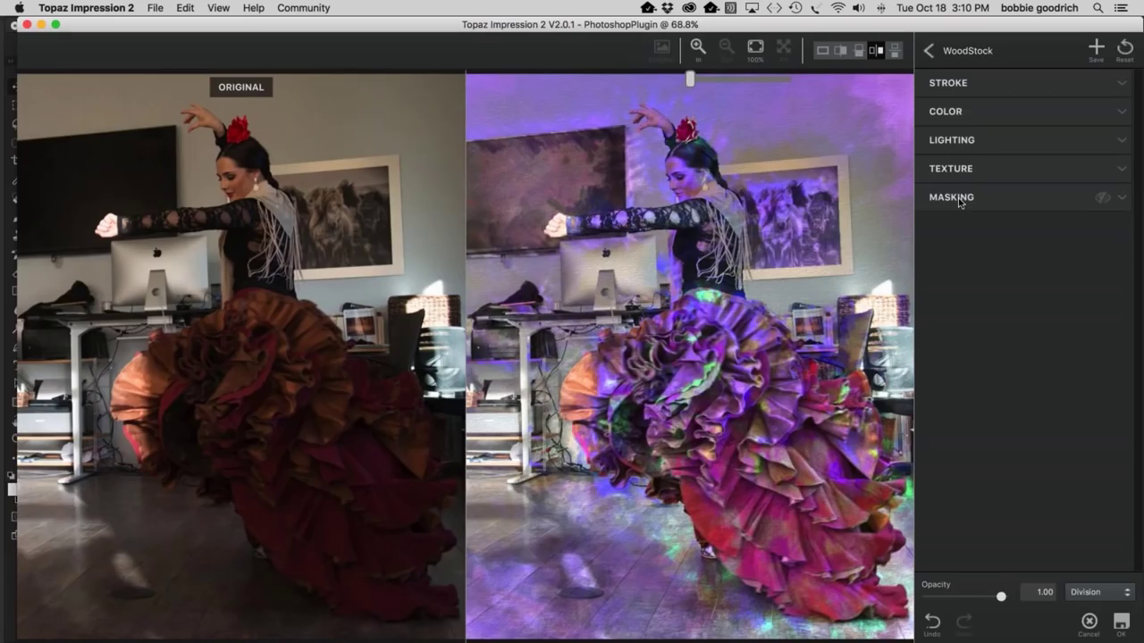
{"action": "left_click", "coordinate": [1123, 87]}
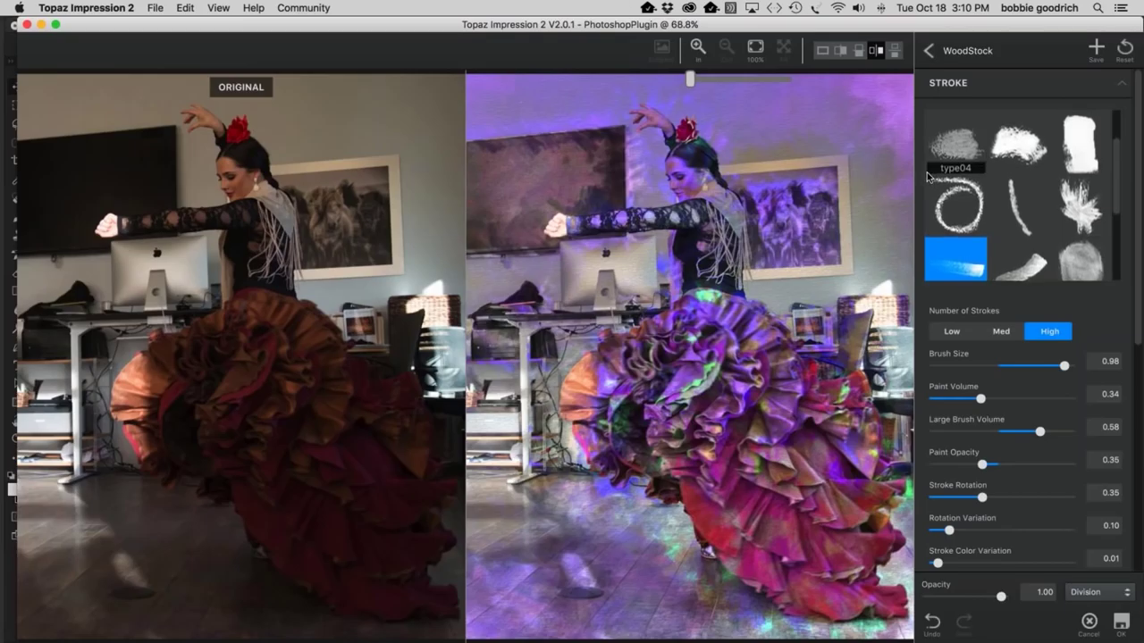
Step: Try Low, Med and High for Number of Strokes, settling on Med
{"action": "left_click", "coordinate": [951, 332]}
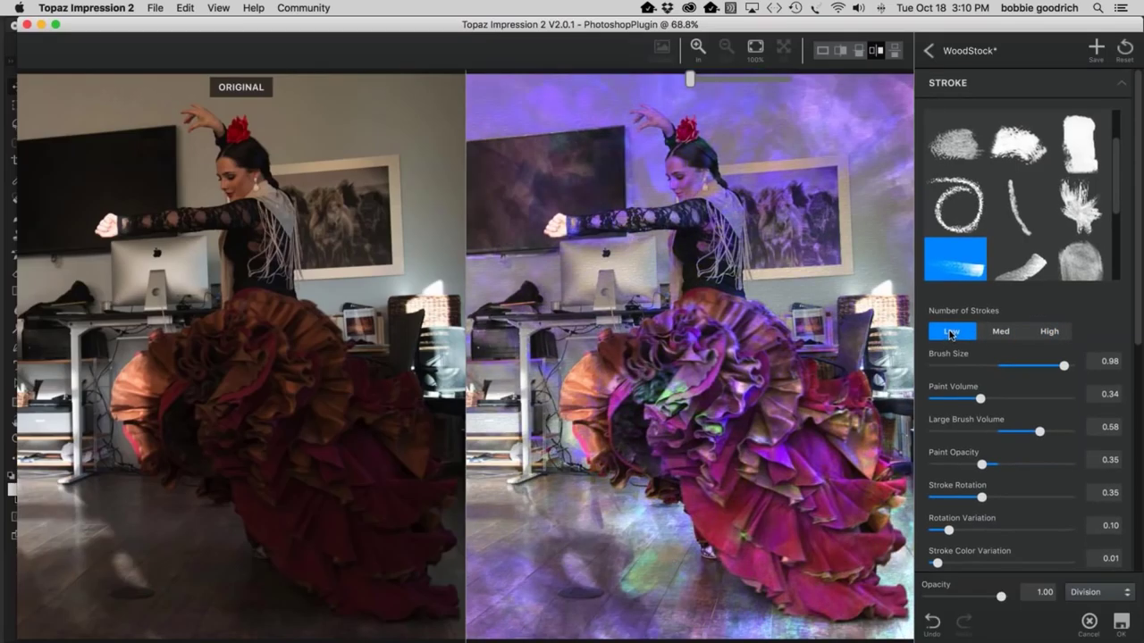
{"action": "left_click", "coordinate": [1002, 335]}
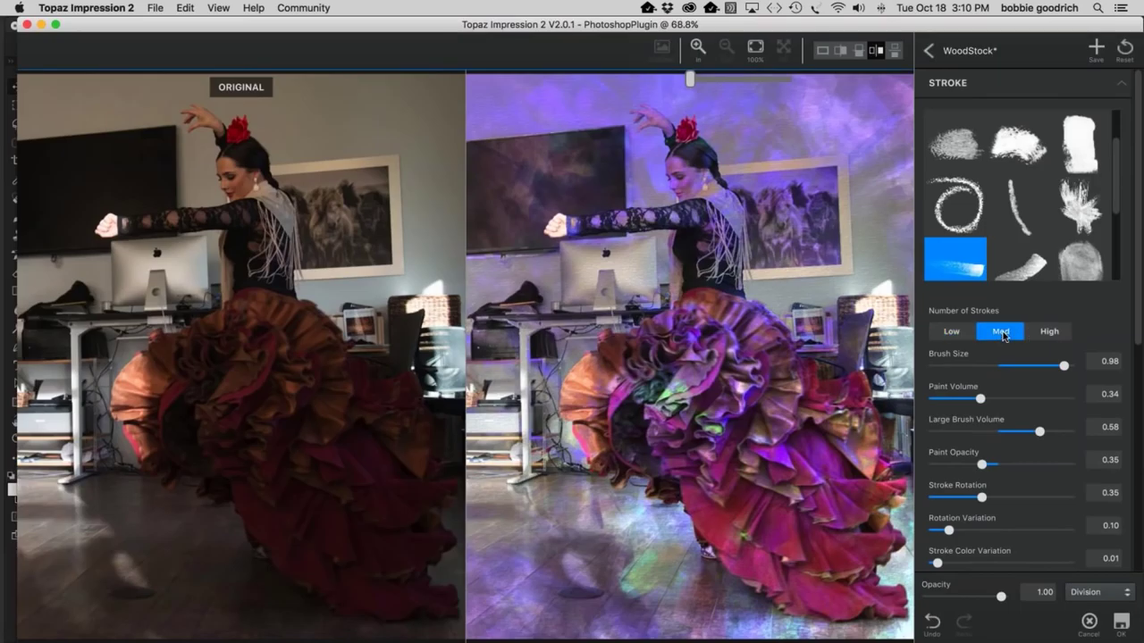
{"action": "left_click", "coordinate": [1054, 334]}
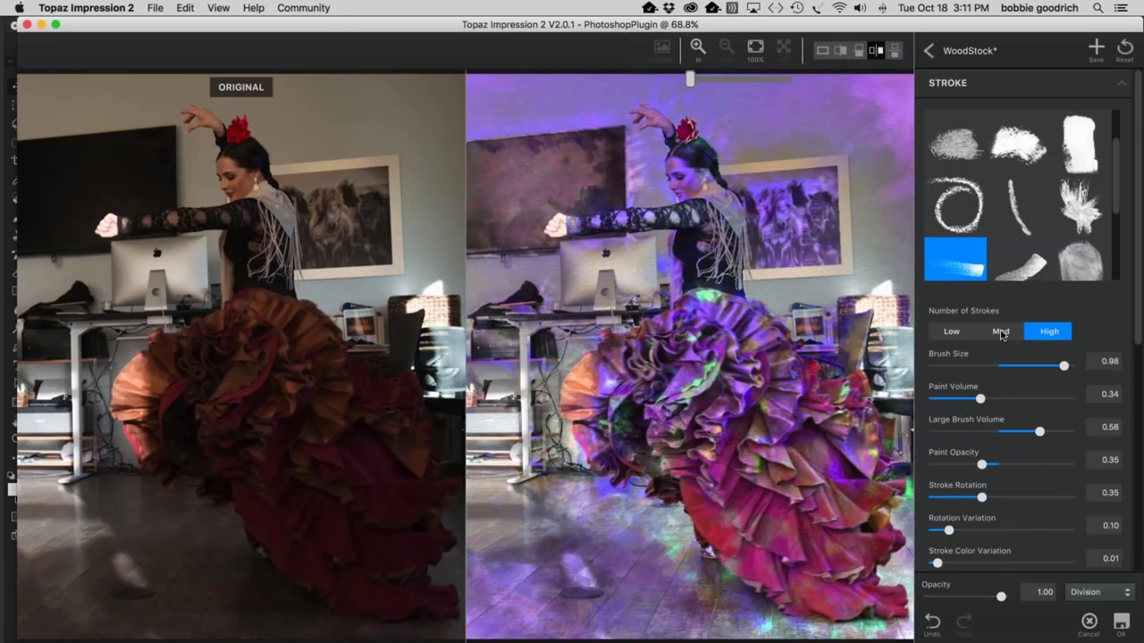
{"action": "scroll", "coordinate": [1002, 335], "scroll_direction": "down", "scroll_amount": 1}
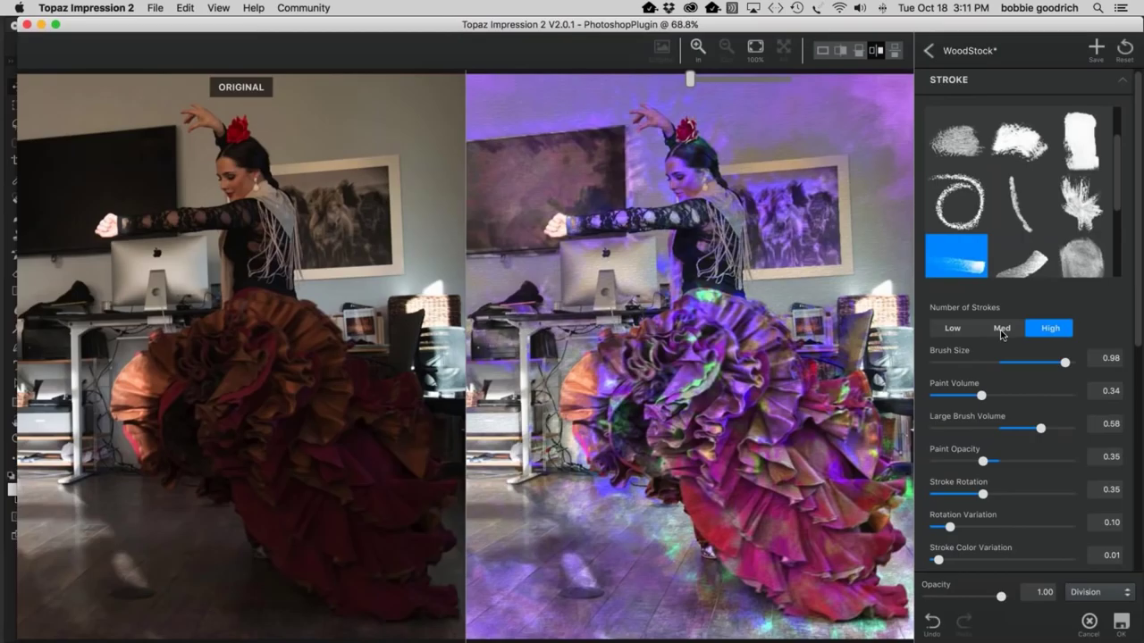
{"action": "left_click", "coordinate": [1002, 331]}
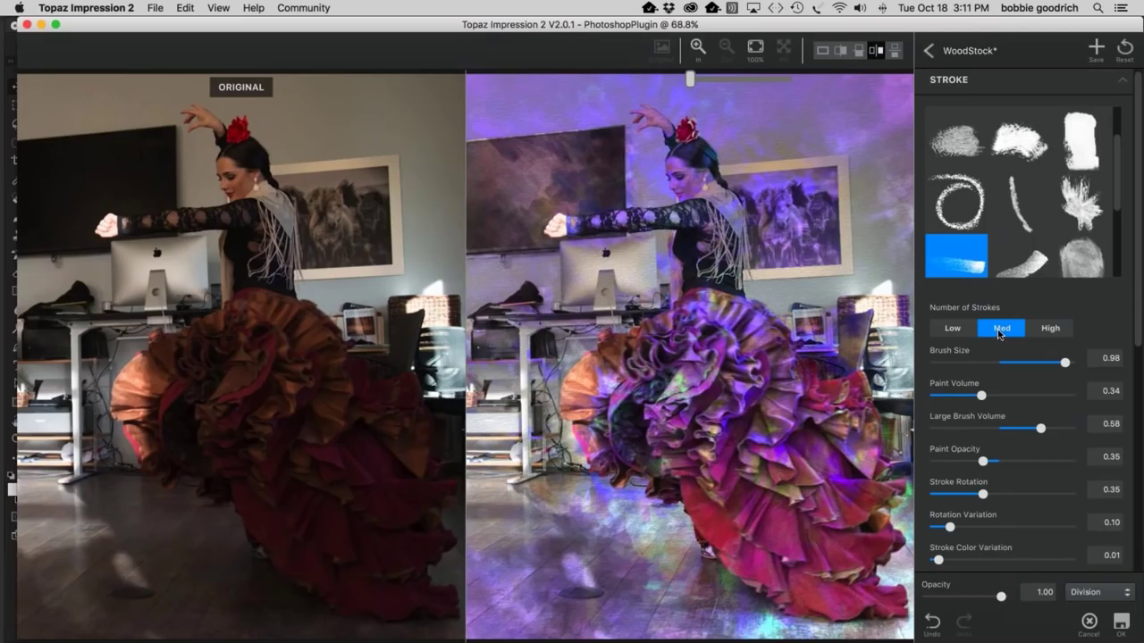
{"action": "scroll", "coordinate": [1063, 363], "scroll_direction": "down", "scroll_amount": 1}
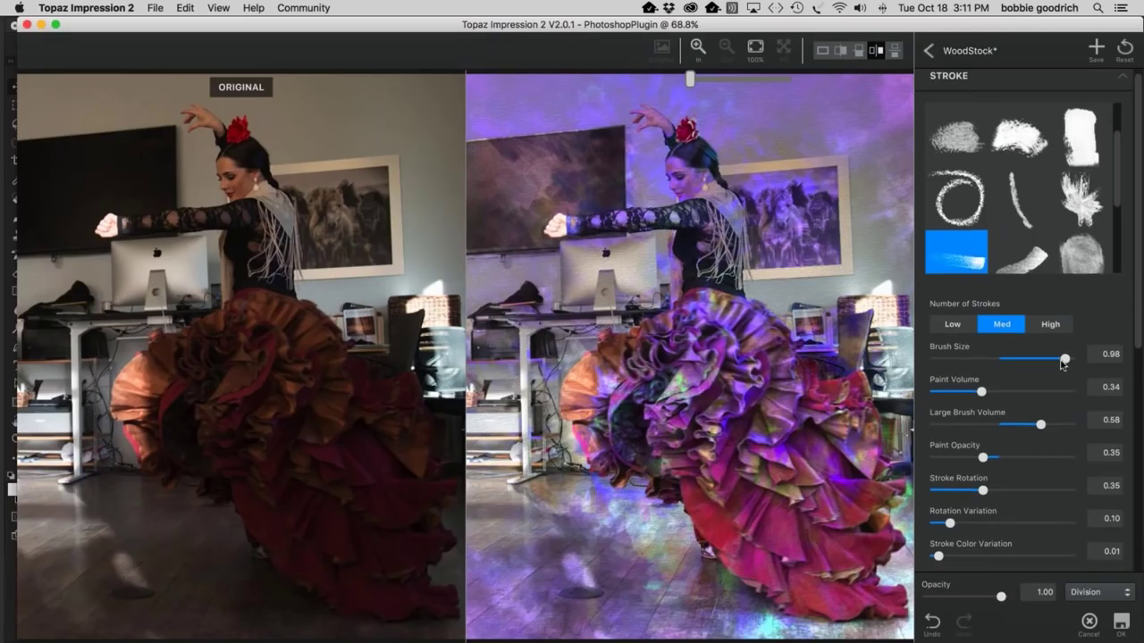
Step: Raise Paint Volume, Large Brush Volume and Paint Opacity to their maximum
{"action": "scroll", "coordinate": [1063, 363], "scroll_direction": "down", "scroll_amount": 5}
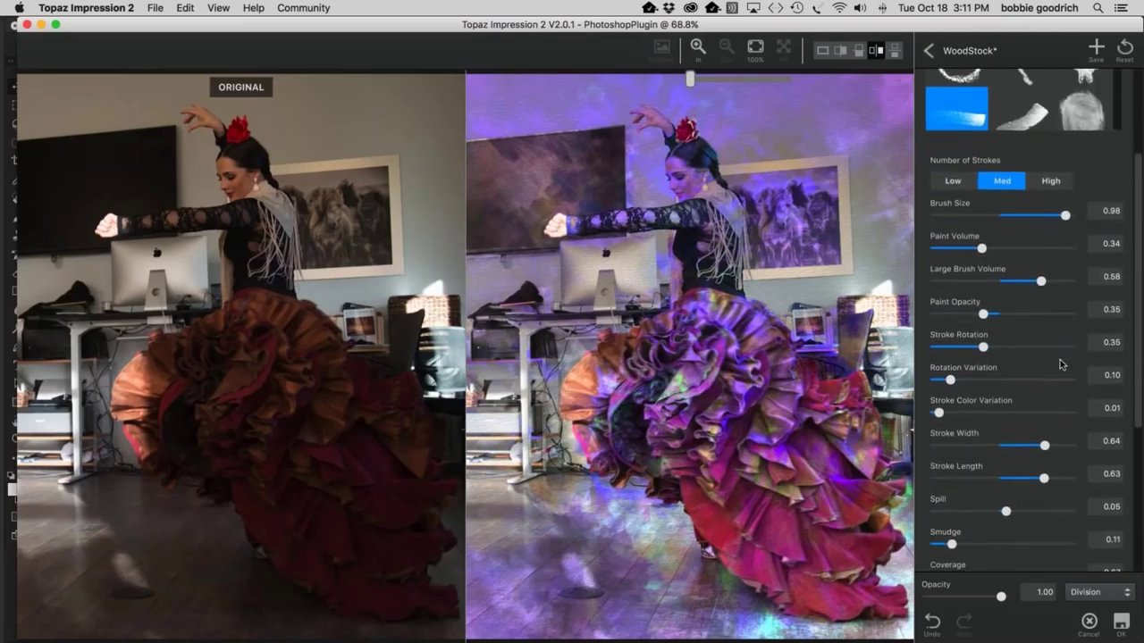
{"action": "scroll", "coordinate": [998, 374], "scroll_direction": "down", "scroll_amount": 2}
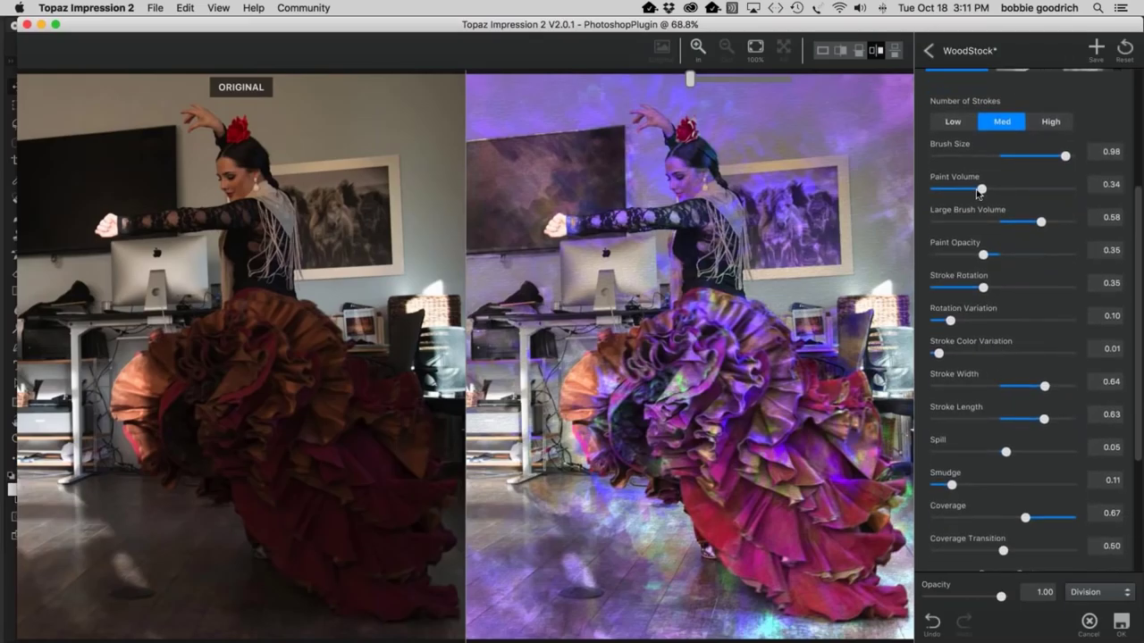
{"action": "left_click_drag", "start_coordinate": [980, 191], "coordinate": [1082, 200]}
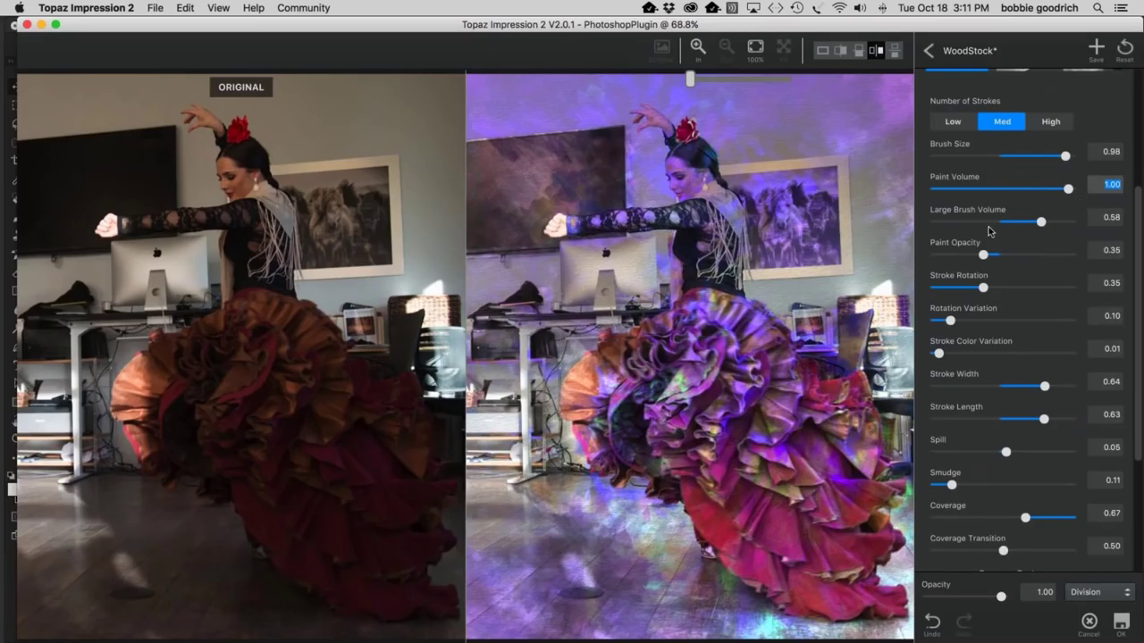
{"action": "left_click", "coordinate": [1041, 222]}
{"action": "left_click_drag", "start_coordinate": [1056, 225], "coordinate": [1072, 223]}
{"action": "scroll", "coordinate": [1028, 237], "scroll_direction": "down", "scroll_amount": 1}
{"action": "left_click_drag", "start_coordinate": [985, 253], "coordinate": [1091, 264]}
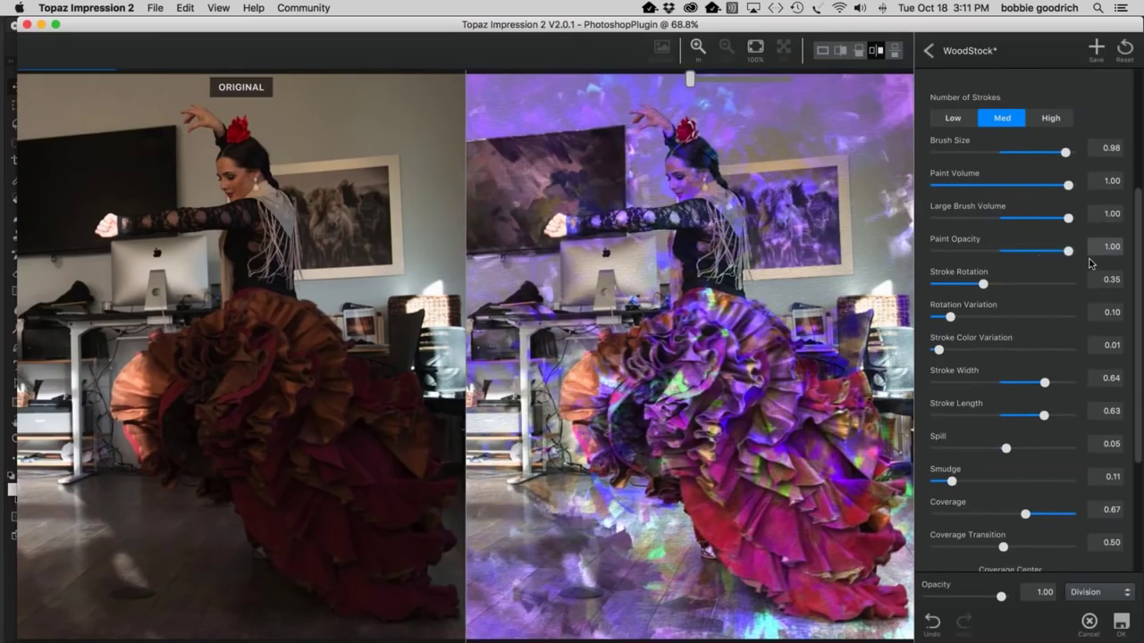
{"action": "scroll", "coordinate": [1090, 263], "scroll_direction": "down", "scroll_amount": 1}
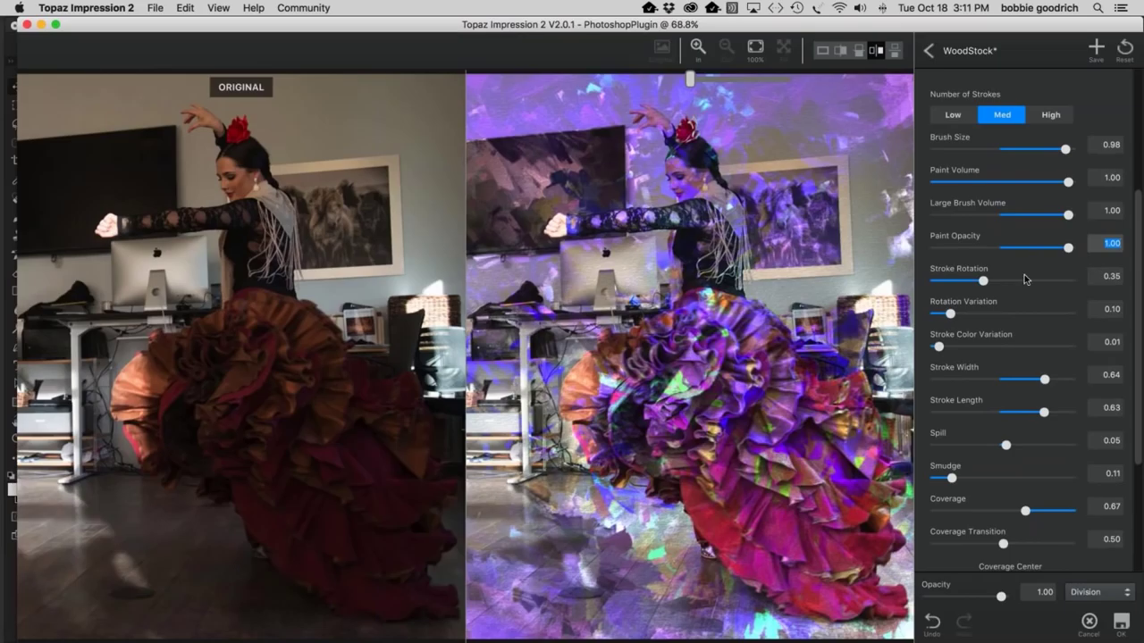
Step: Push Stroke Rotation to maximum and set Rotation Variation to 1.00
{"action": "left_click", "coordinate": [984, 282]}
{"action": "left_click_drag", "start_coordinate": [984, 281], "coordinate": [1080, 286]}
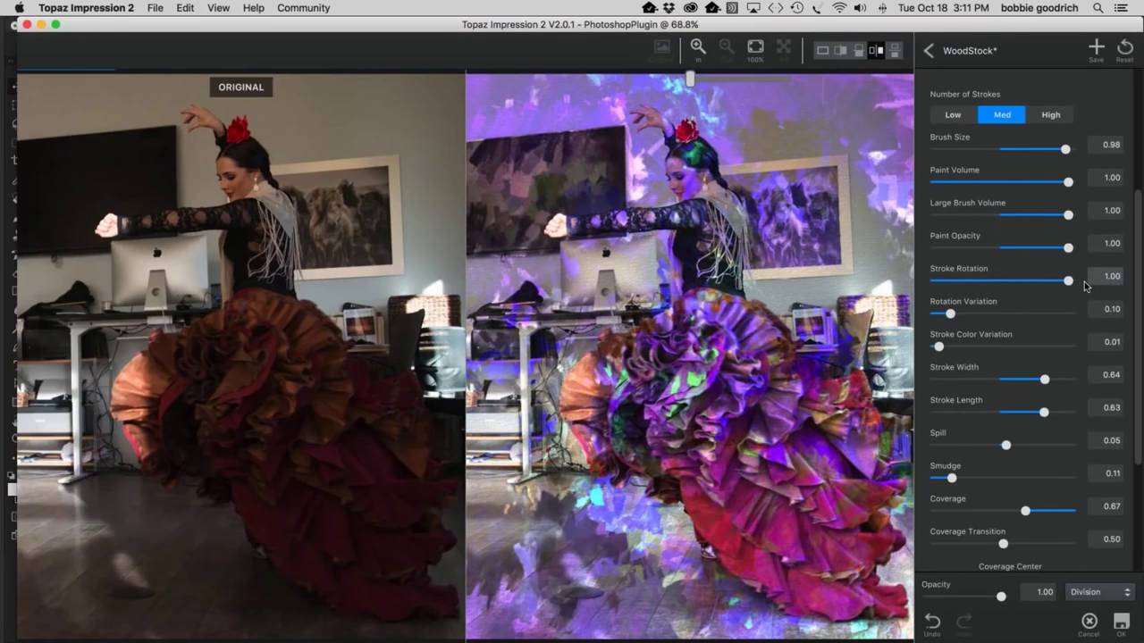
{"action": "key", "text": "Tab"}
{"action": "type", "text": "1"}
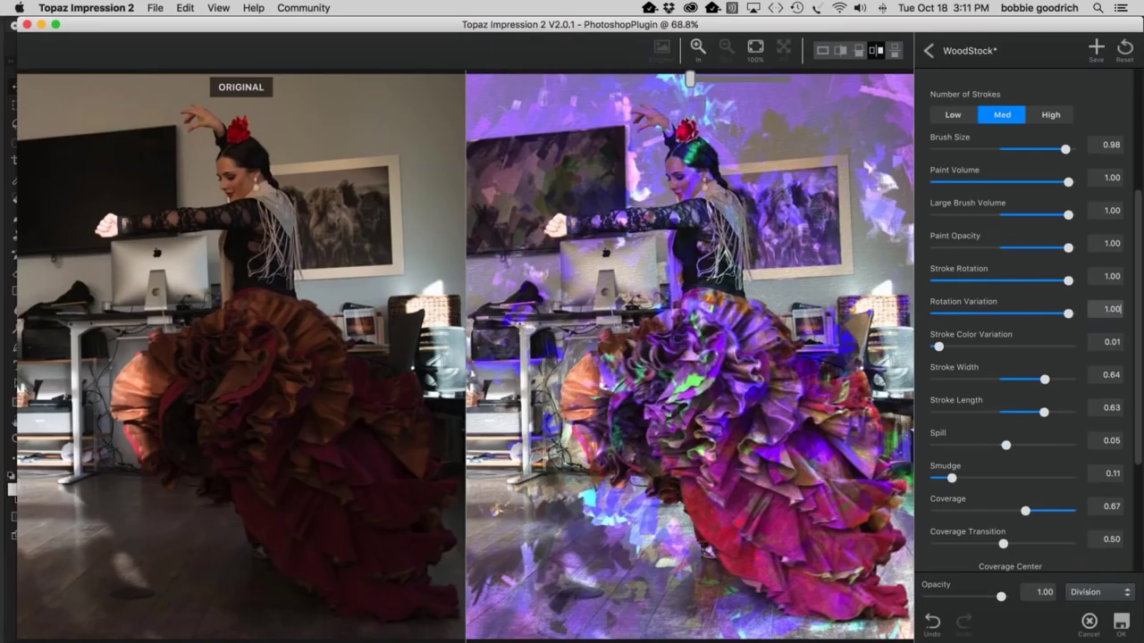
{"action": "key", "text": "Return"}
{"action": "scroll", "coordinate": [970, 353], "scroll_direction": "down", "scroll_amount": 1}
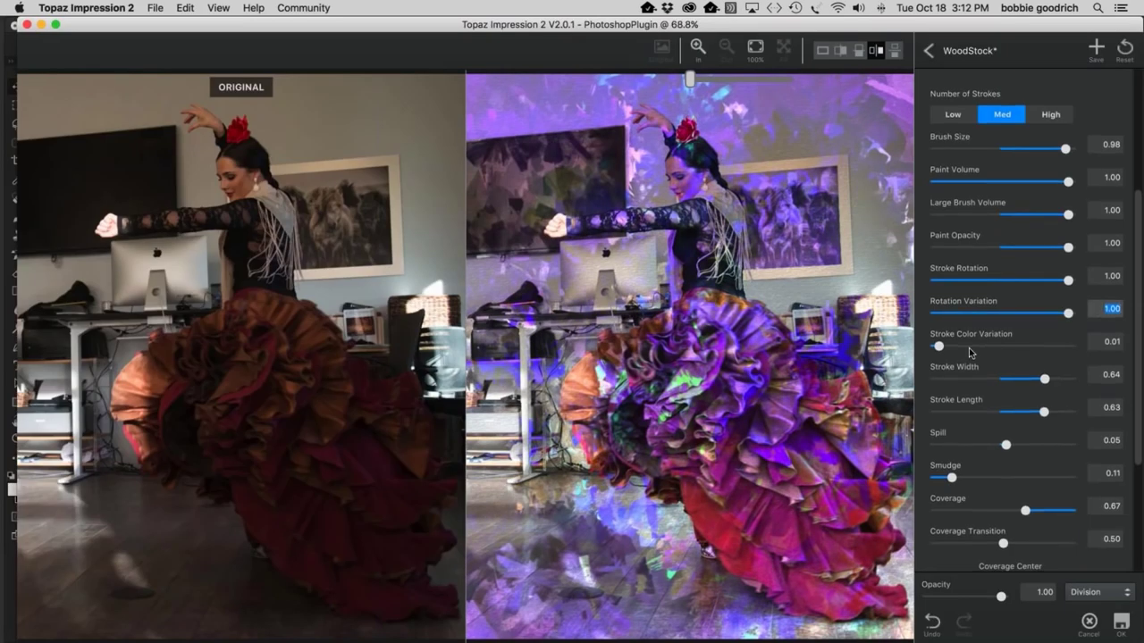
{"action": "left_click", "coordinate": [1045, 379]}
Step: Set Stroke Width to -1.00 and Stroke Length to 0.37, dropping Spill to -1.00
{"action": "left_click_drag", "start_coordinate": [1046, 382], "coordinate": [938, 380]}
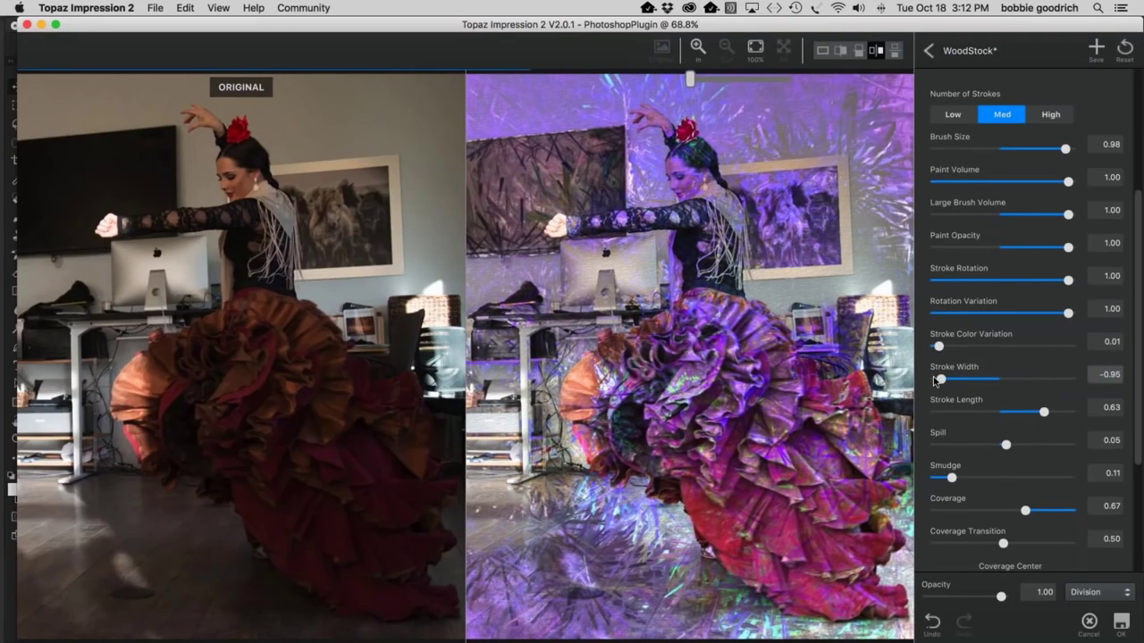
{"action": "scroll", "coordinate": [969, 382], "scroll_direction": "down", "scroll_amount": 1}
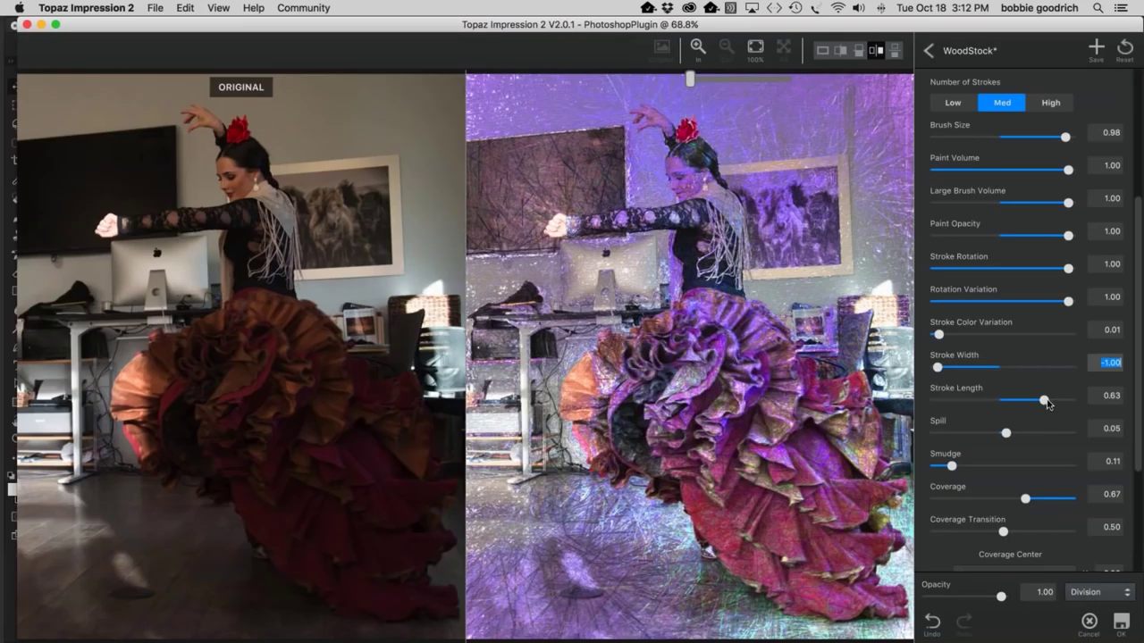
{"action": "left_click_drag", "start_coordinate": [1046, 404], "coordinate": [978, 400]}
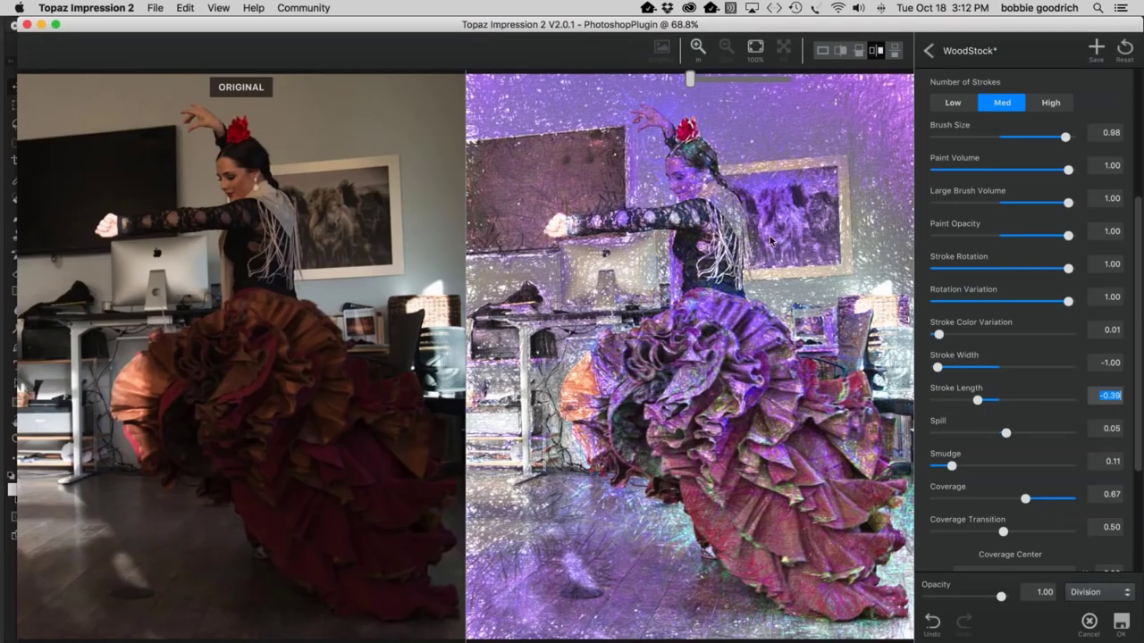
{"action": "left_click_drag", "start_coordinate": [993, 403], "coordinate": [1030, 408]}
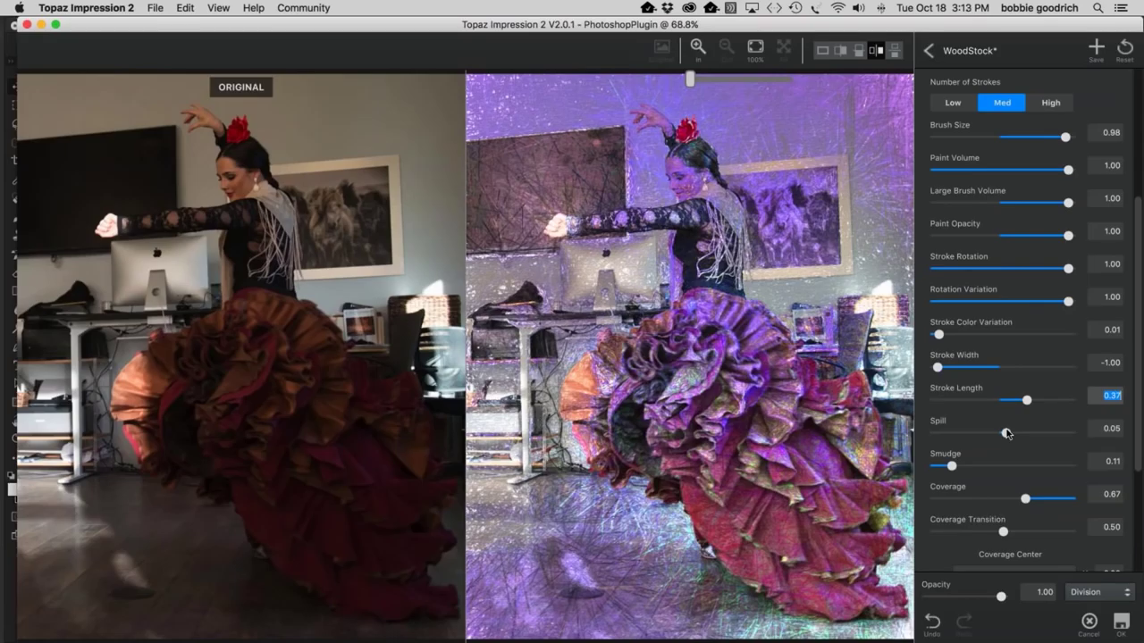
{"action": "mouse_move", "coordinate": [1007, 434]}
{"action": "left_mouse_down"}
{"action": "mouse_move", "coordinate": [1069, 443]}
{"action": "mouse_move", "coordinate": [939, 438]}
{"action": "left_mouse_up"}
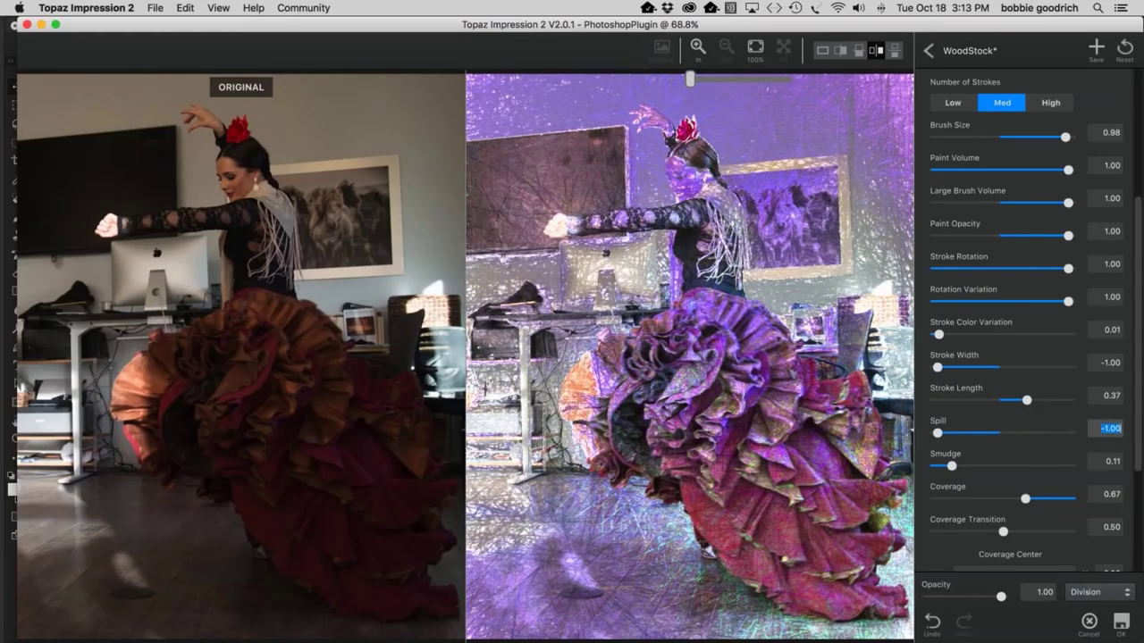
Step: Raise Spill to its maximum, then ease it back down to 0.12
{"action": "key", "text": "Up"}
{"action": "left_click_drag", "start_coordinate": [939, 435], "coordinate": [1039, 433]}
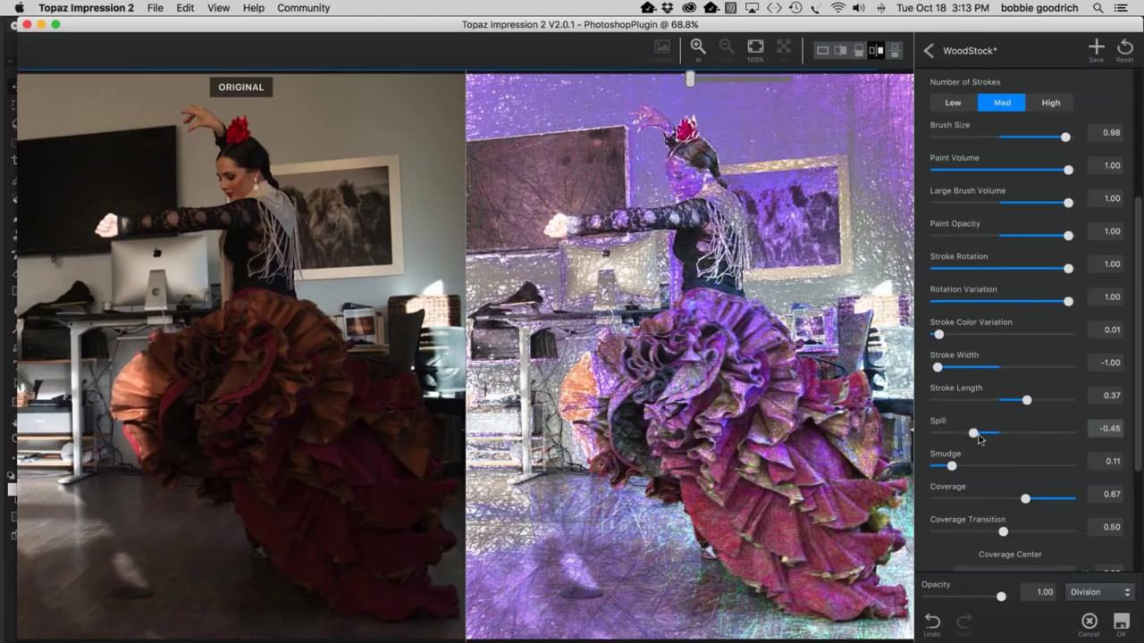
{"action": "left_click_drag", "start_coordinate": [1038, 433], "coordinate": [1070, 436]}
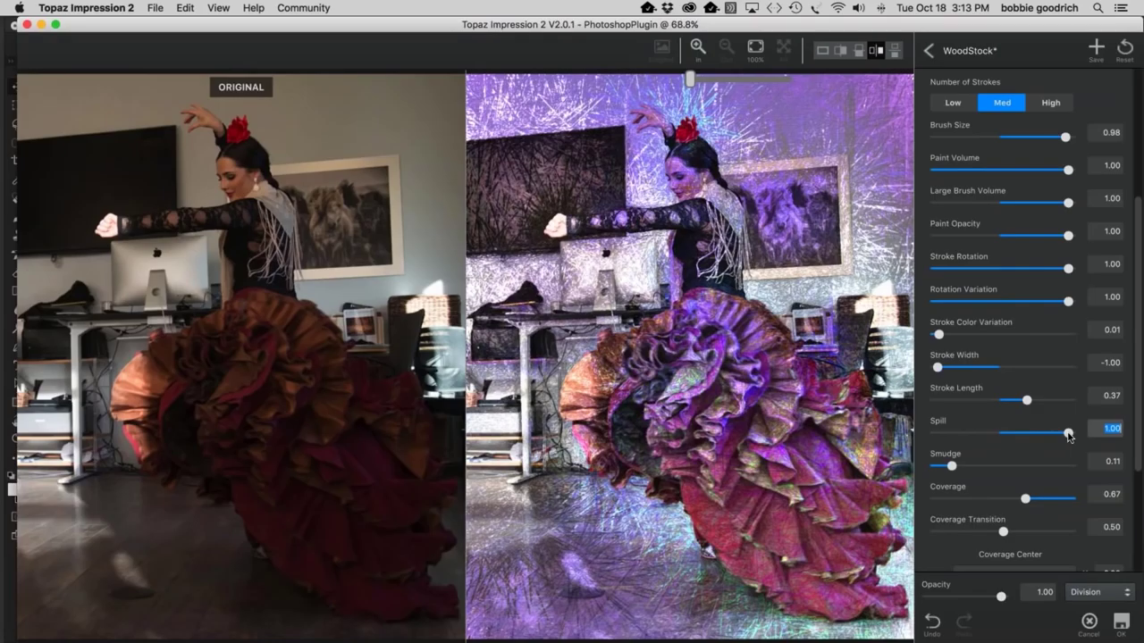
{"action": "scroll", "coordinate": [1070, 435], "scroll_direction": "down", "scroll_amount": 1}
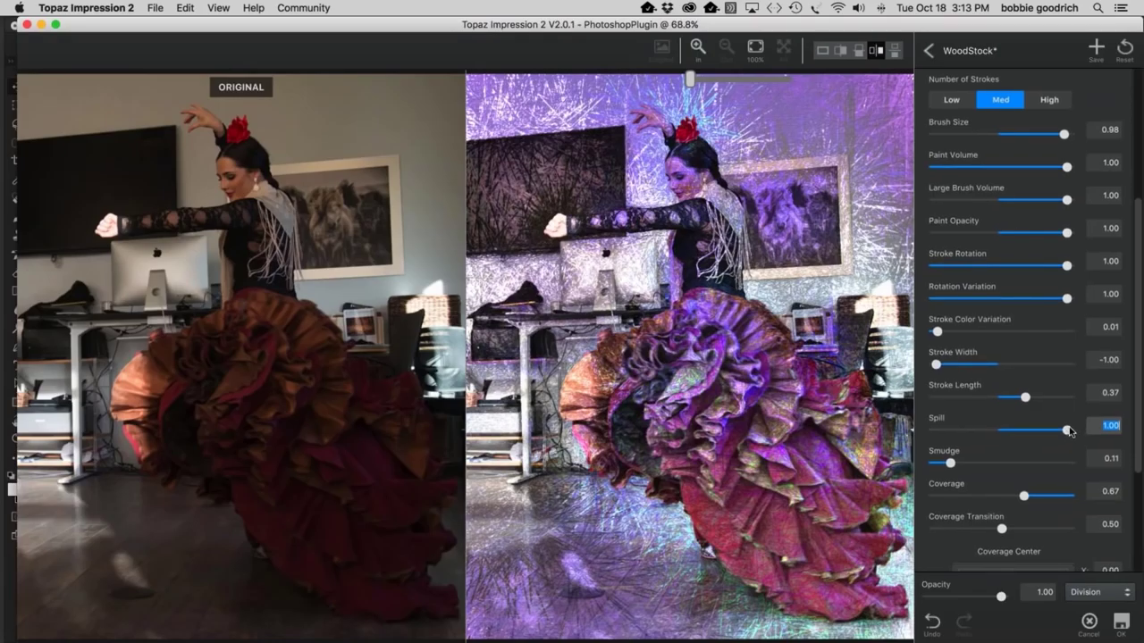
{"action": "left_click_drag", "start_coordinate": [1069, 432], "coordinate": [1007, 429]}
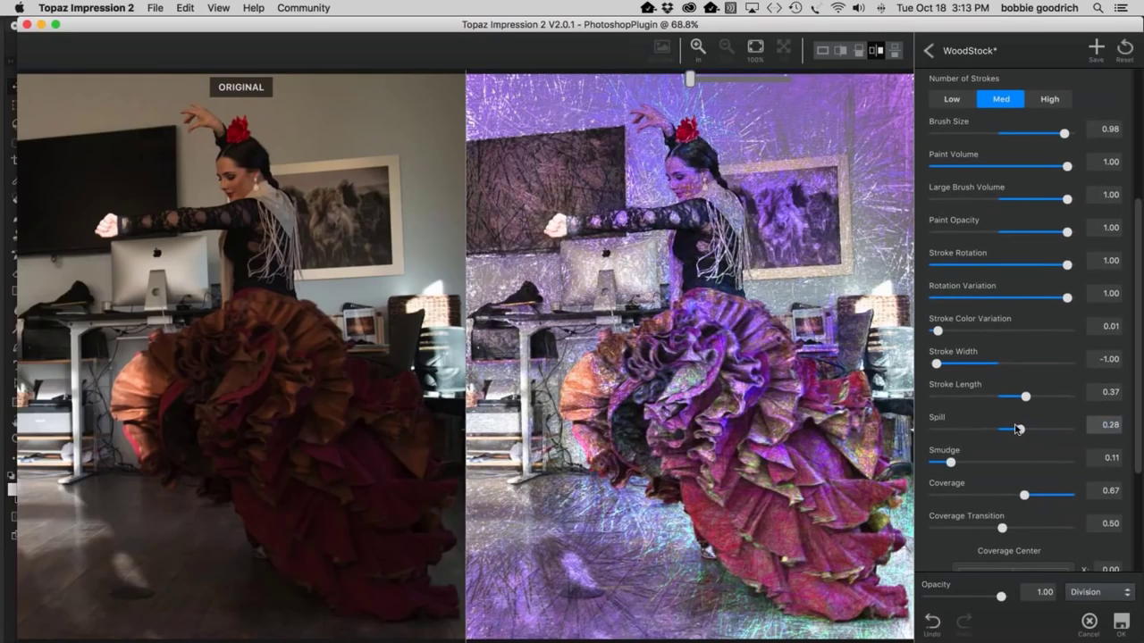
{"action": "left_click_drag", "start_coordinate": [1007, 429], "coordinate": [1009, 430]}
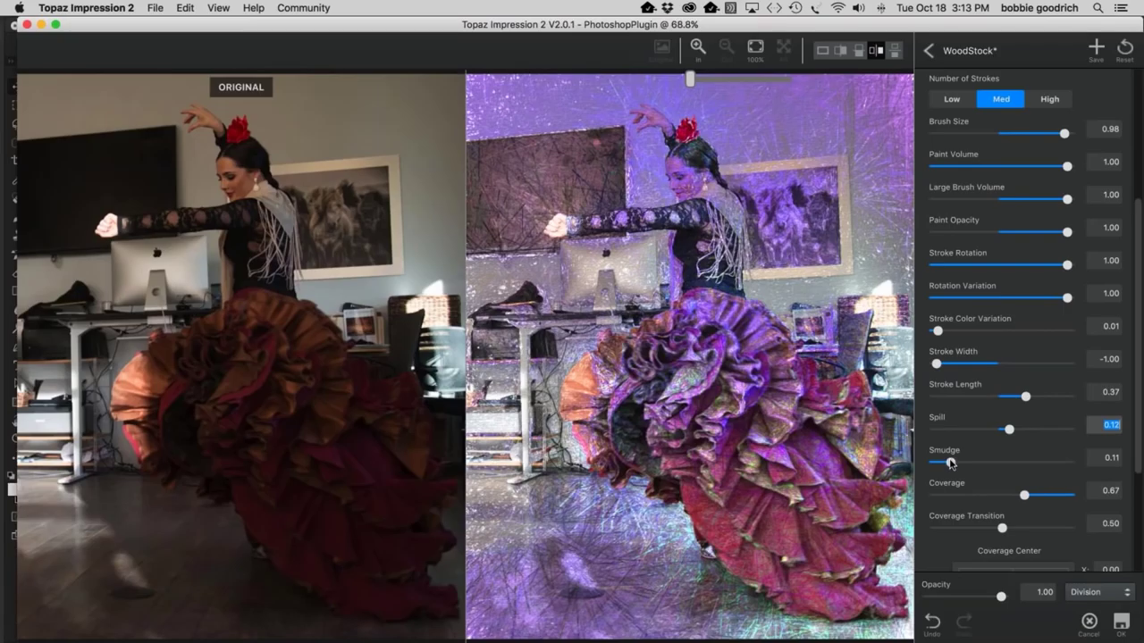
{"action": "scroll", "coordinate": [1045, 491], "scroll_direction": "down", "scroll_amount": 3}
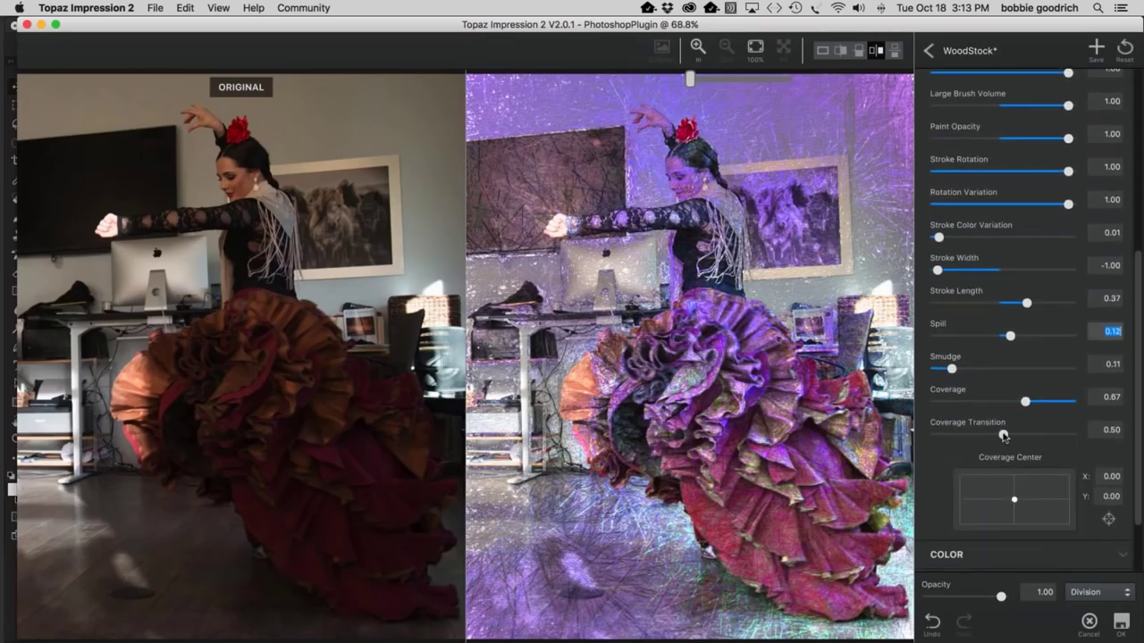
{"action": "mouse_move", "coordinate": [1002, 436]}
{"action": "left_mouse_down"}
{"action": "mouse_move", "coordinate": [1035, 434]}
{"action": "mouse_move", "coordinate": [1001, 439]}
{"action": "left_mouse_up"}
{"action": "scroll", "coordinate": [1066, 452], "scroll_direction": "down", "scroll_amount": 3}
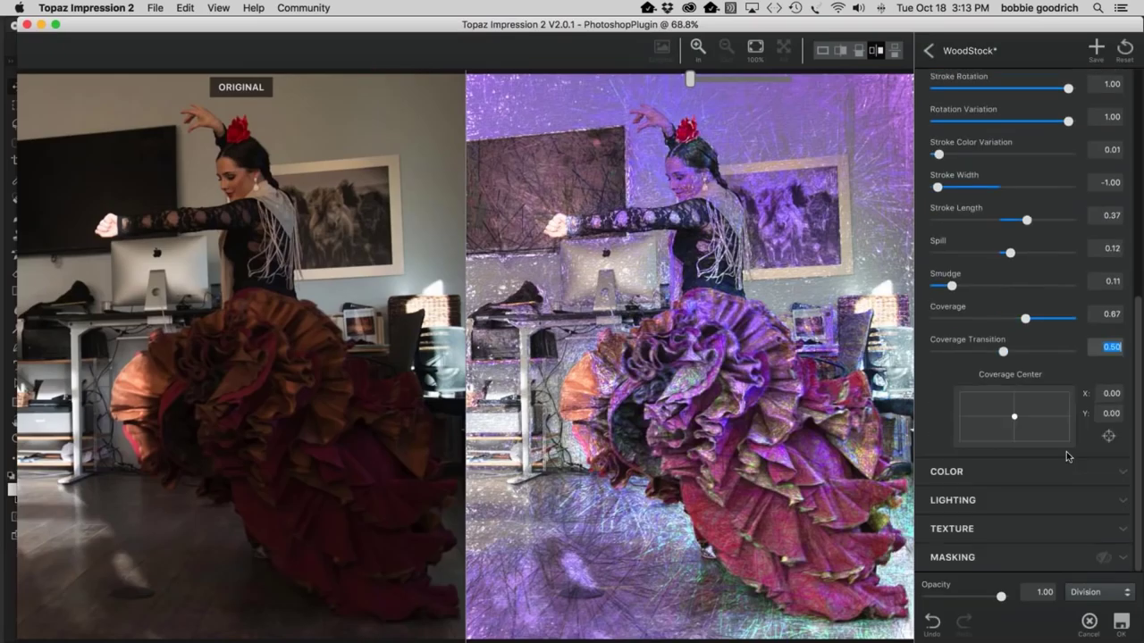
{"action": "left_click", "coordinate": [1014, 418]}
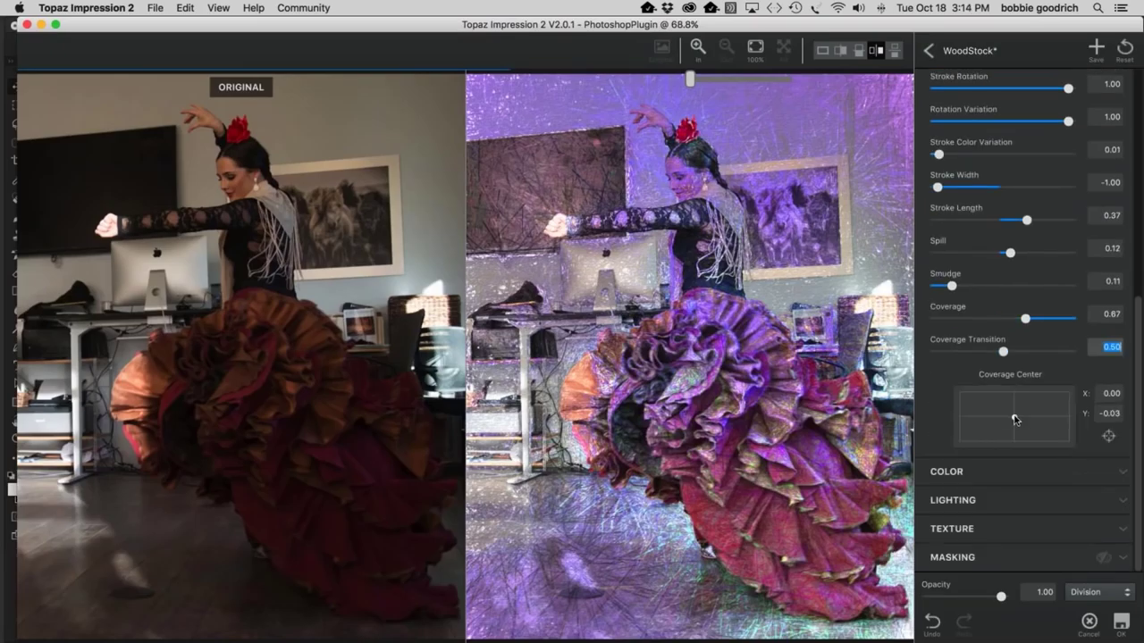
{"action": "scroll", "coordinate": [1015, 420], "scroll_direction": "up", "scroll_amount": 1}
{"action": "left_click", "coordinate": [1014, 424]}
{"action": "scroll", "coordinate": [1014, 425], "scroll_direction": "down", "scroll_amount": 1}
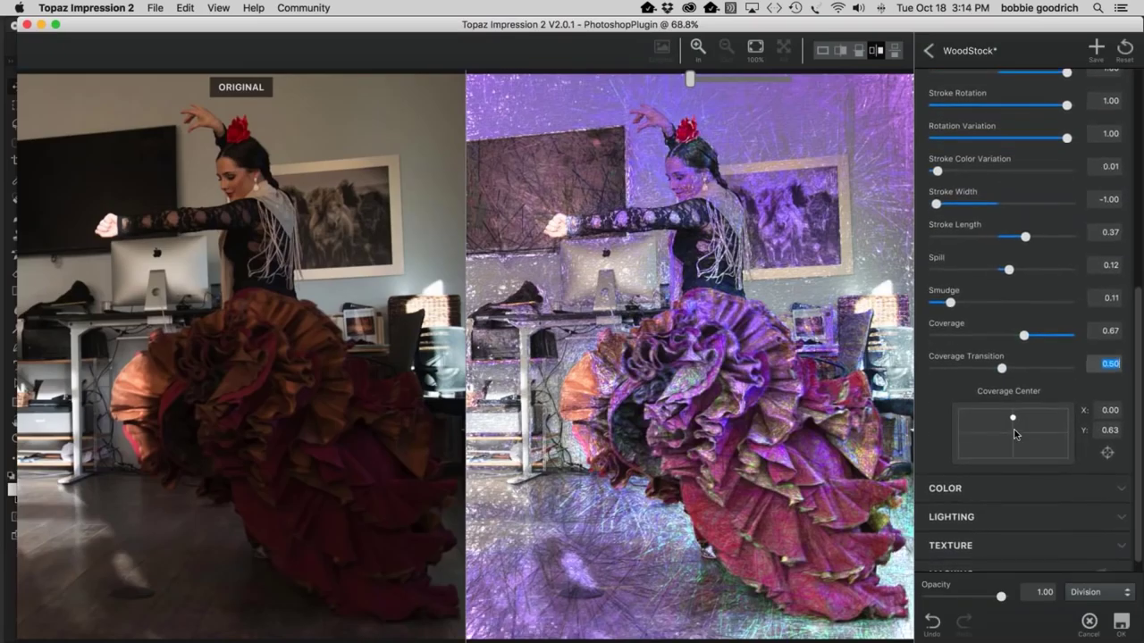
{"action": "mouse_move", "coordinate": [1013, 424]}
{"action": "left_mouse_down"}
{"action": "mouse_move", "coordinate": [1024, 435]}
{"action": "mouse_move", "coordinate": [1069, 417]}
{"action": "mouse_move", "coordinate": [945, 460]}
{"action": "mouse_move", "coordinate": [1060, 460]}
{"action": "mouse_move", "coordinate": [1016, 414]}
{"action": "mouse_move", "coordinate": [956, 414]}
{"action": "mouse_move", "coordinate": [1041, 455]}
{"action": "mouse_move", "coordinate": [1011, 440]}
{"action": "left_mouse_up"}
{"action": "left_click", "coordinate": [1014, 439]}
{"action": "scroll", "coordinate": [1010, 427], "scroll_direction": "up", "scroll_amount": 10}
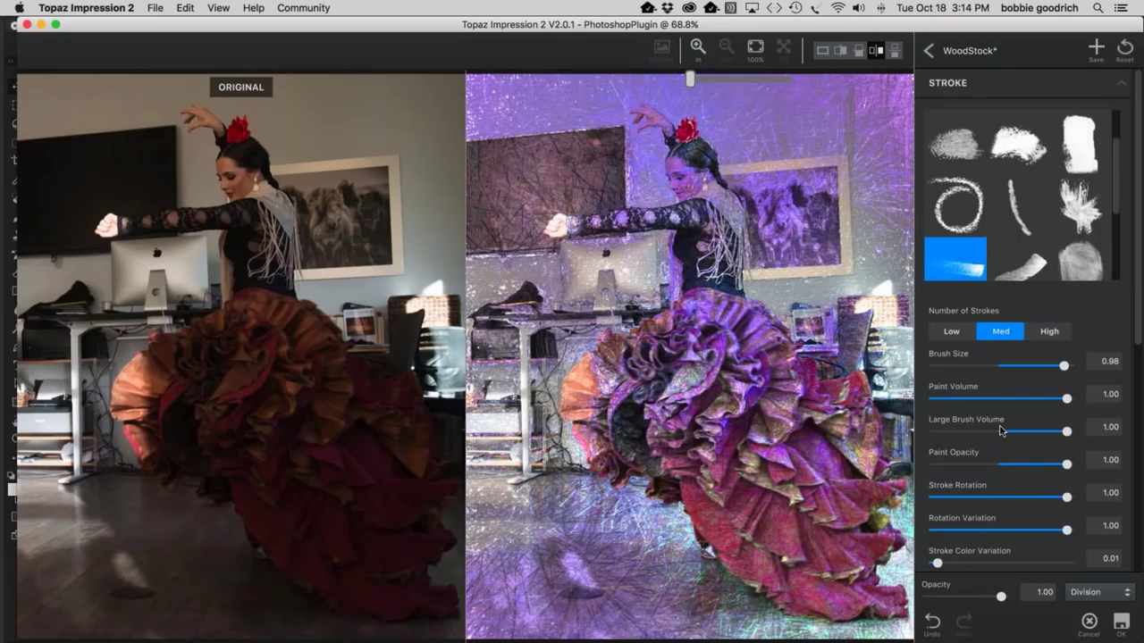
Step: In the Color settings, try the Overall Hue slider and drop Overall Saturation to -0.58
{"action": "left_click", "coordinate": [1122, 83]}
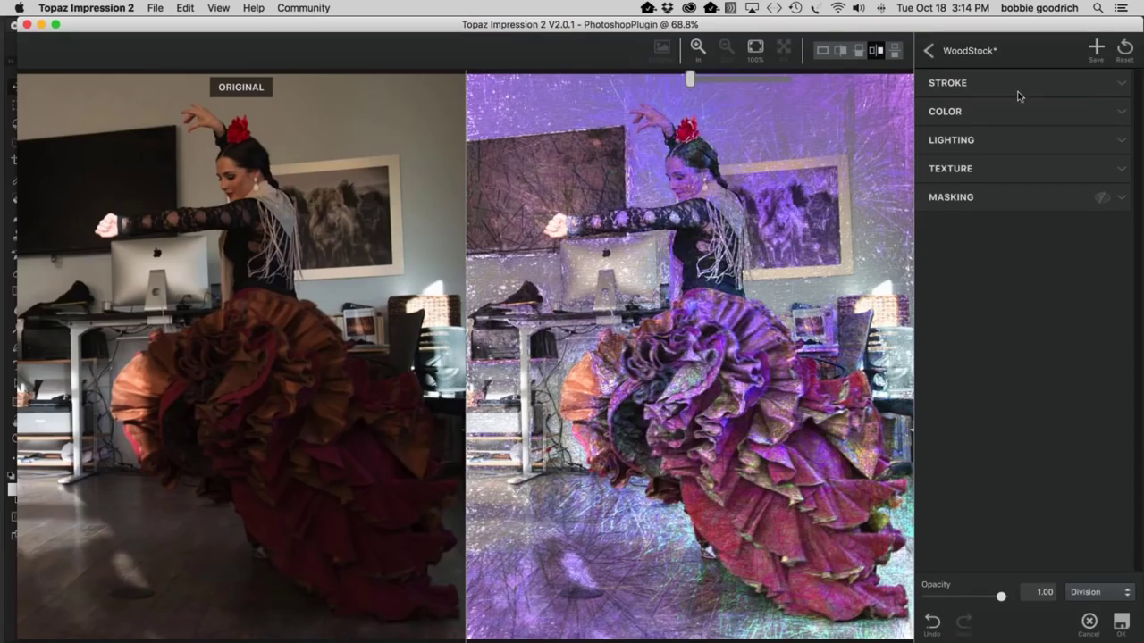
{"action": "left_click", "coordinate": [1063, 114]}
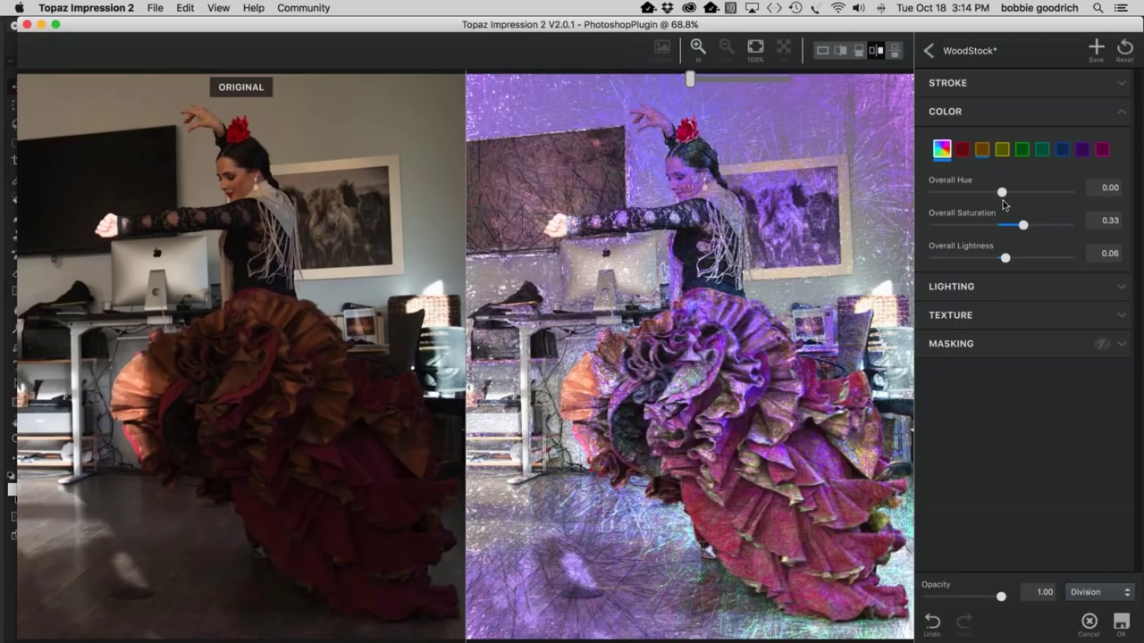
{"action": "left_click_drag", "start_coordinate": [1004, 194], "coordinate": [937, 194]}
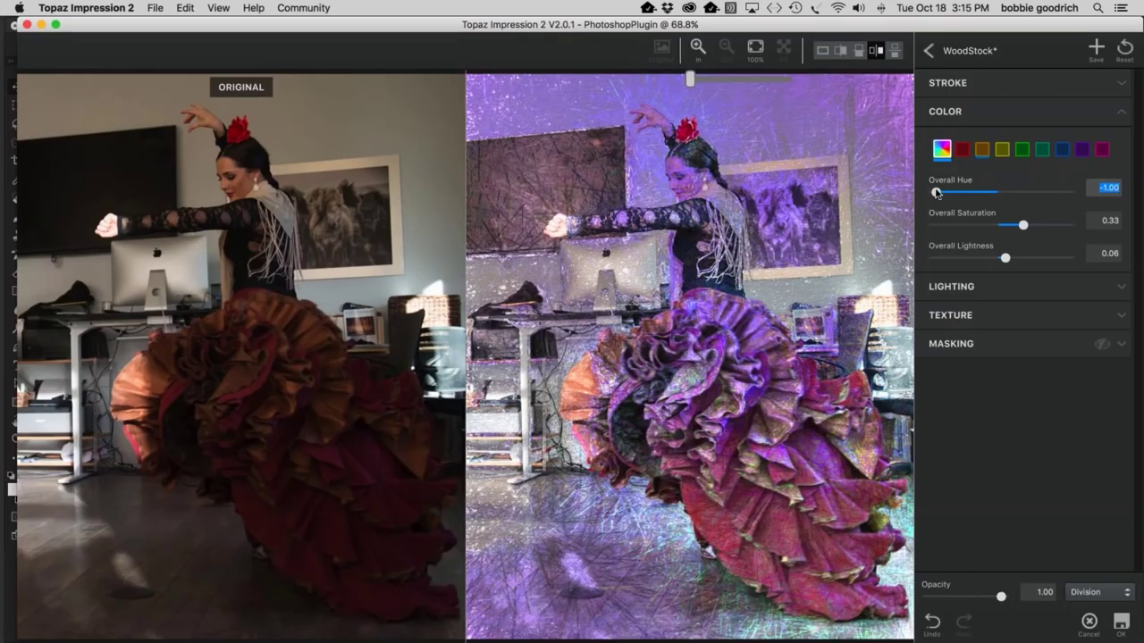
{"action": "left_click_drag", "start_coordinate": [935, 192], "coordinate": [966, 231]}
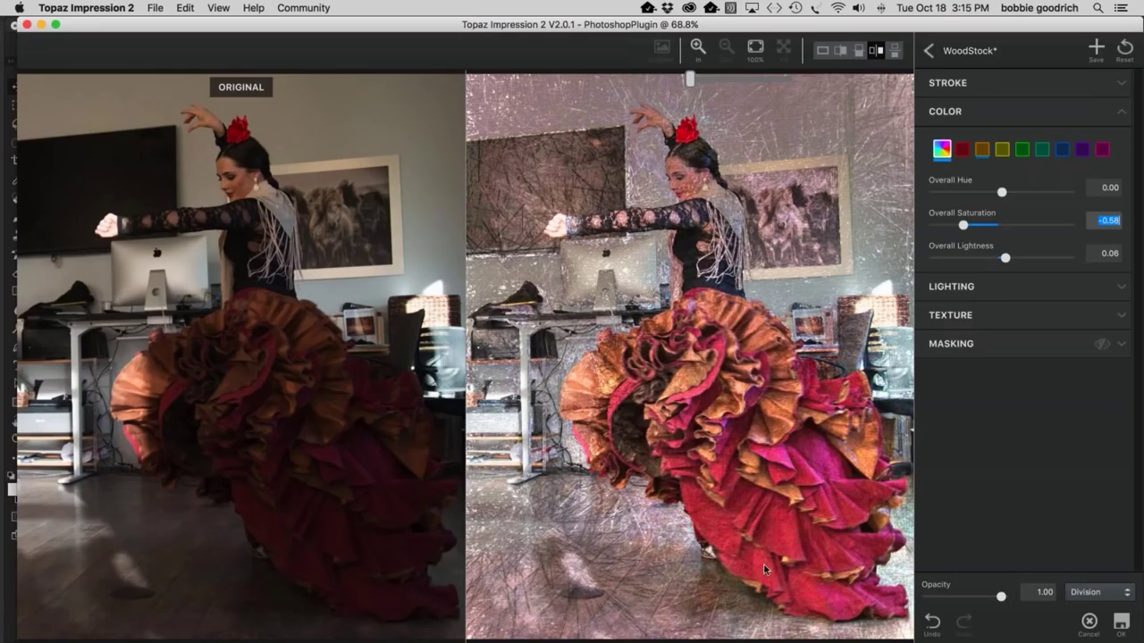
Step: Undo the saturation drop to restore the purple, and darken Overall Lightness slightly
{"action": "left_click", "coordinate": [931, 623]}
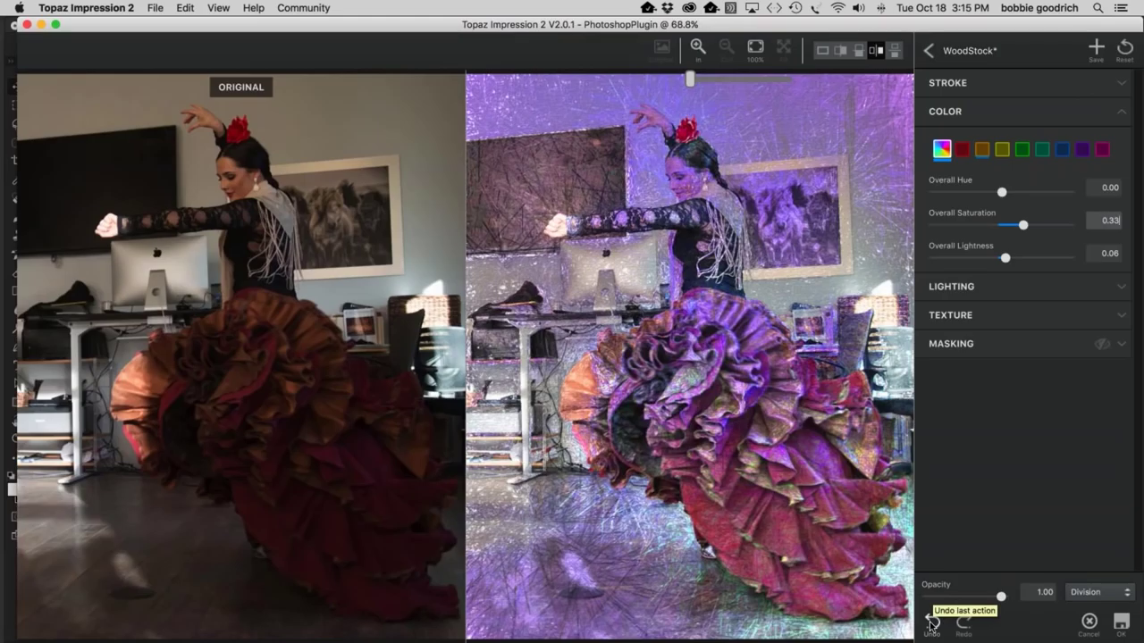
{"action": "mouse_move", "coordinate": [1004, 257]}
{"action": "left_mouse_down"}
{"action": "mouse_move", "coordinate": [981, 258]}
{"action": "mouse_move", "coordinate": [1073, 259]}
{"action": "mouse_move", "coordinate": [999, 266]}
{"action": "left_mouse_up"}
{"action": "left_click", "coordinate": [1120, 112]}
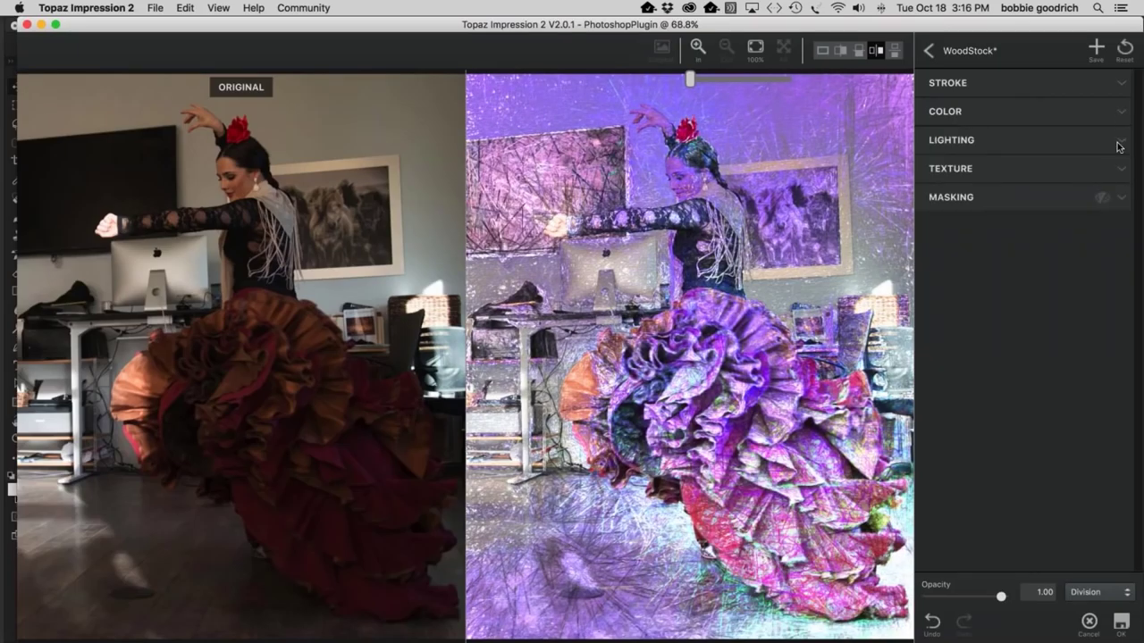
Step: Reduce the Lighting Vignette from 0.17 to 0.14
{"action": "left_click", "coordinate": [1121, 146]}
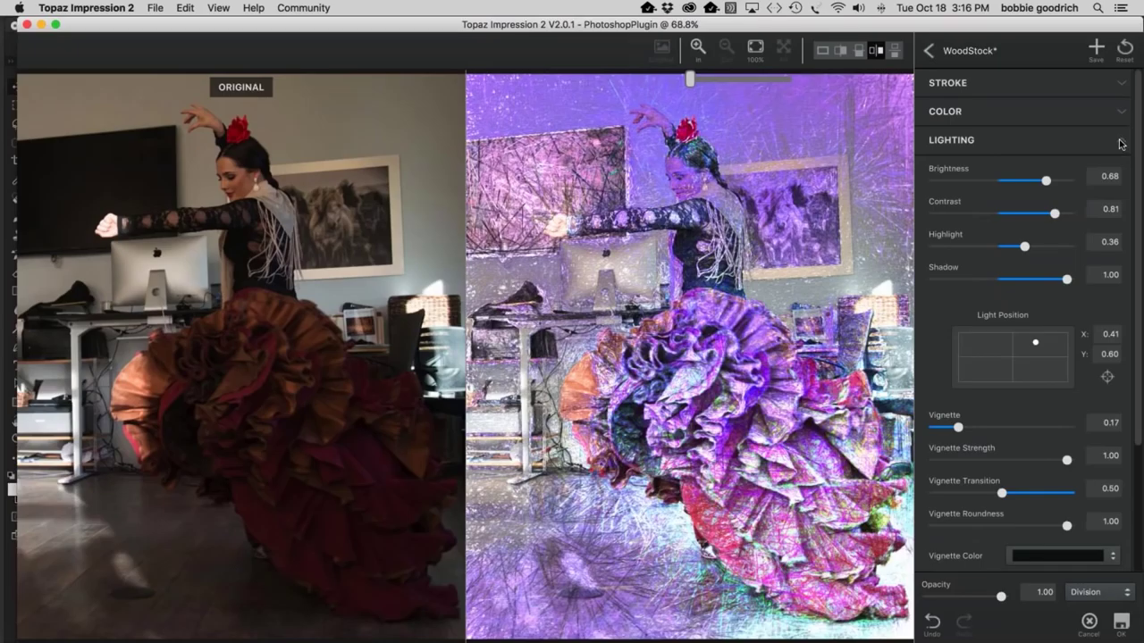
{"action": "left_click", "coordinate": [955, 430]}
{"action": "mouse_move", "coordinate": [953, 431]}
{"action": "left_mouse_down"}
{"action": "mouse_move", "coordinate": [926, 421]}
{"action": "mouse_move", "coordinate": [1013, 428]}
{"action": "mouse_move", "coordinate": [935, 426]}
{"action": "mouse_move", "coordinate": [953, 427]}
{"action": "left_mouse_up"}
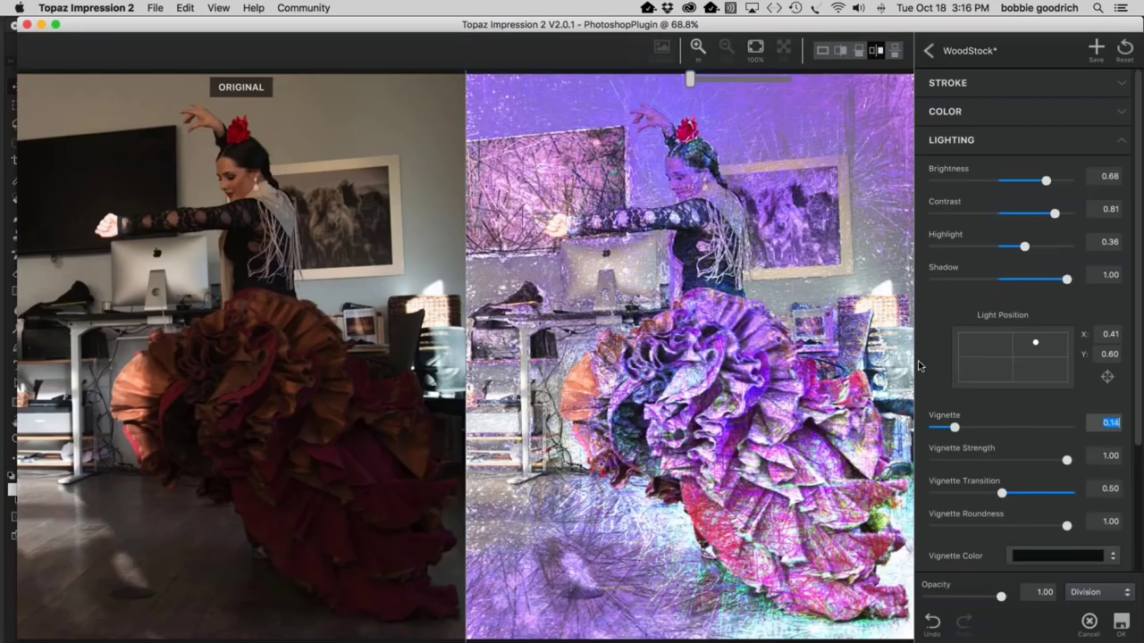
{"action": "left_click", "coordinate": [1119, 140]}
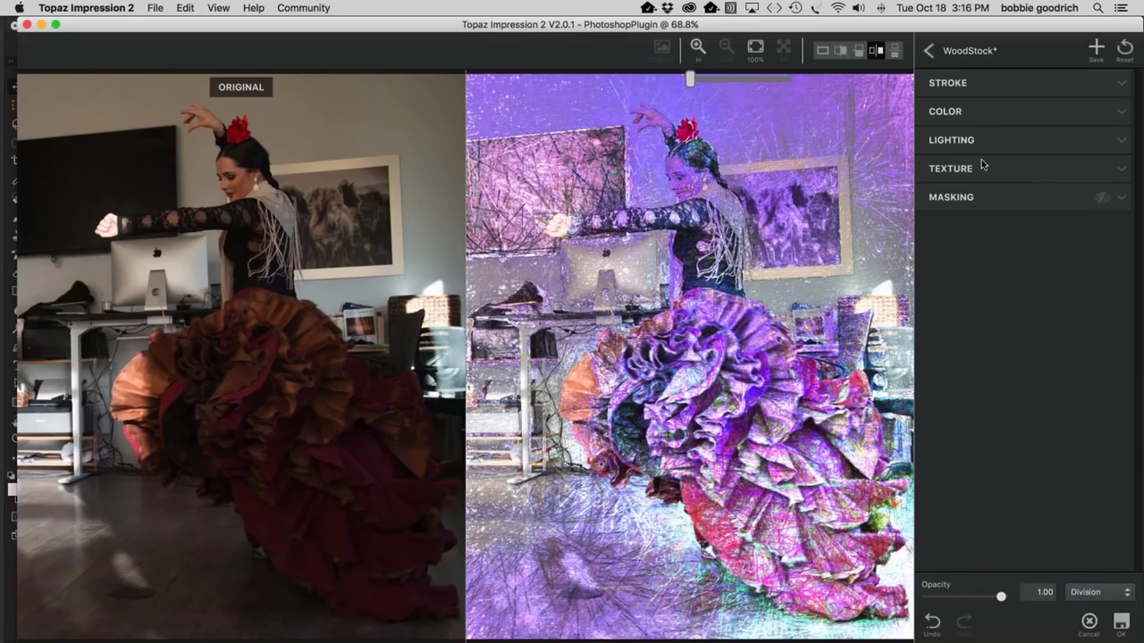
{"action": "left_click", "coordinate": [1118, 170]}
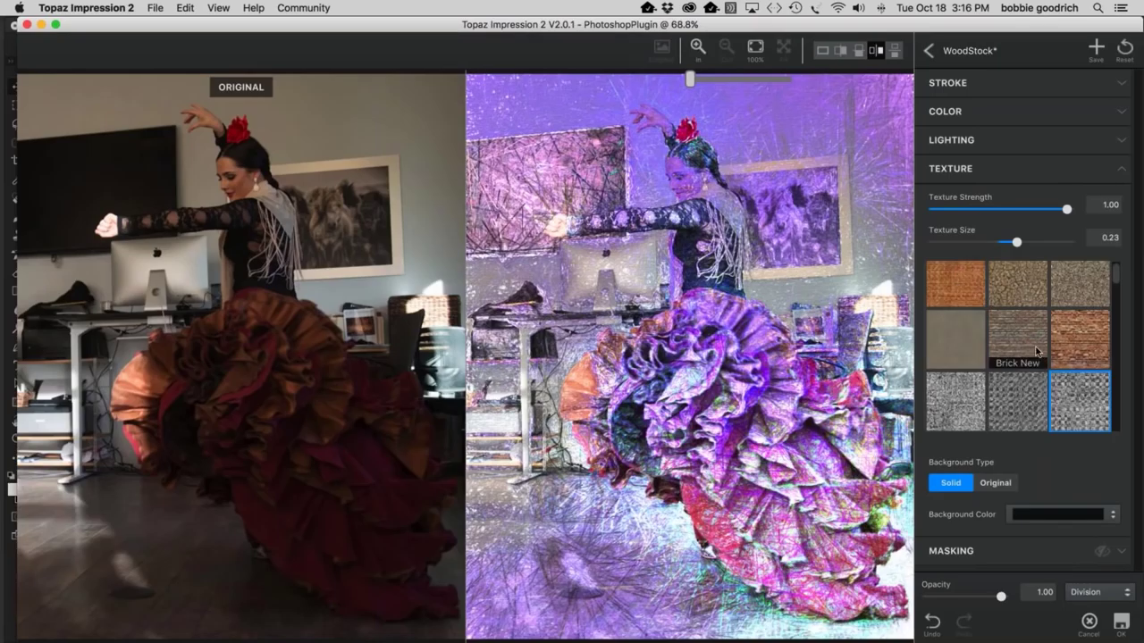
{"action": "scroll", "coordinate": [983, 353], "scroll_direction": "down", "scroll_amount": 8}
{"action": "scroll", "coordinate": [1004, 349], "scroll_direction": "up", "scroll_amount": 8}
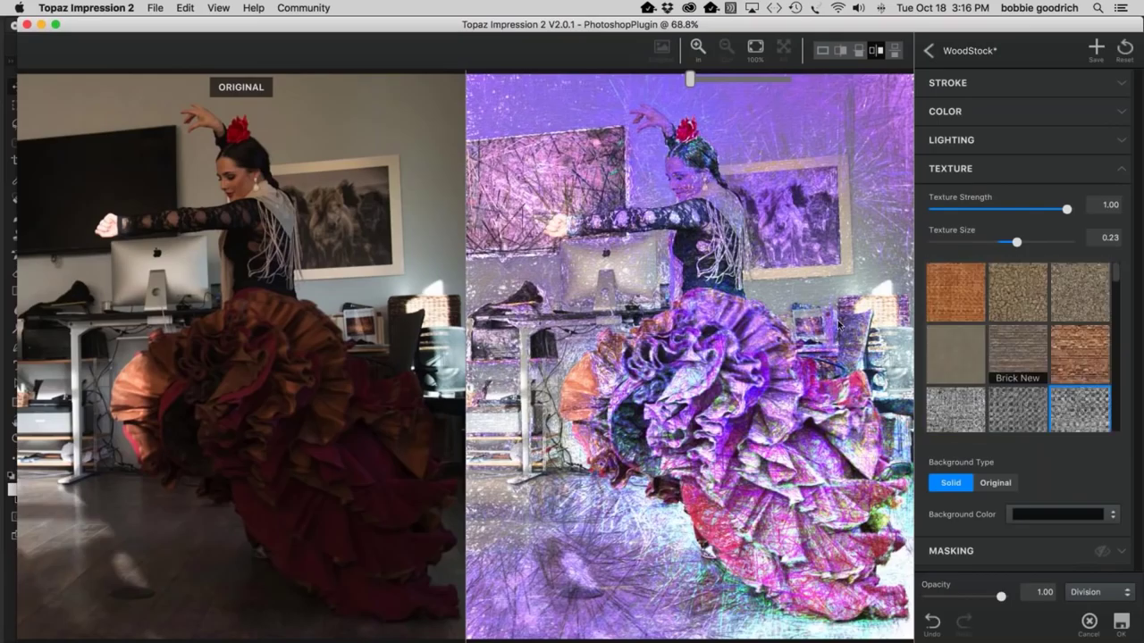
{"action": "scroll", "coordinate": [692, 284], "scroll_direction": "up", "scroll_amount": 3}
{"action": "scroll", "coordinate": [691, 284], "scroll_direction": "down", "scroll_amount": 2}
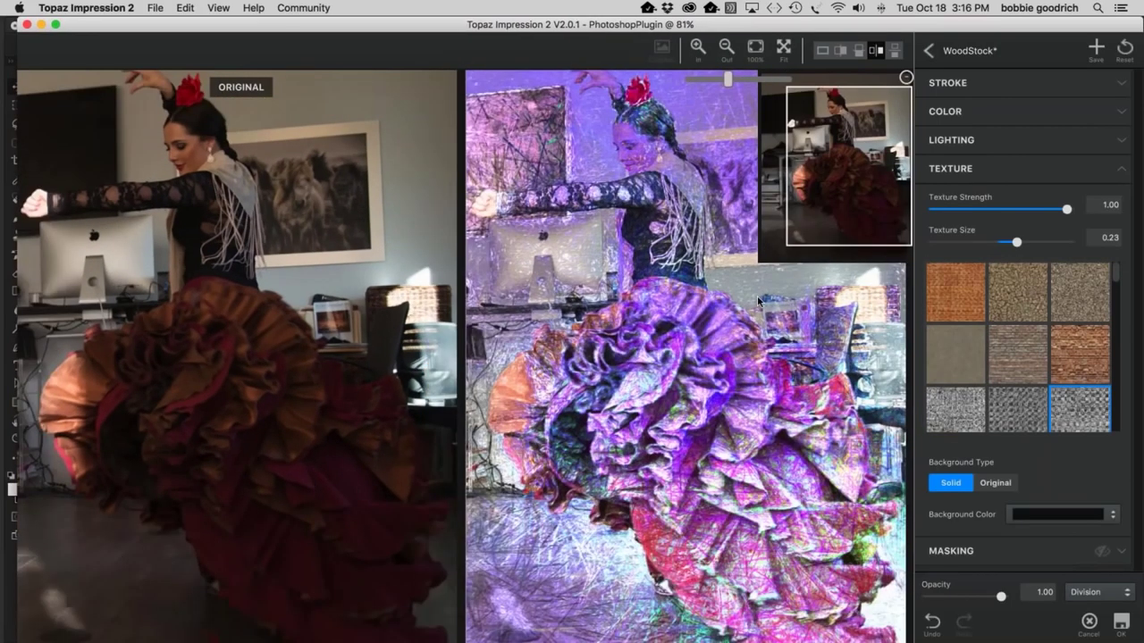
{"action": "left_click", "coordinate": [780, 46]}
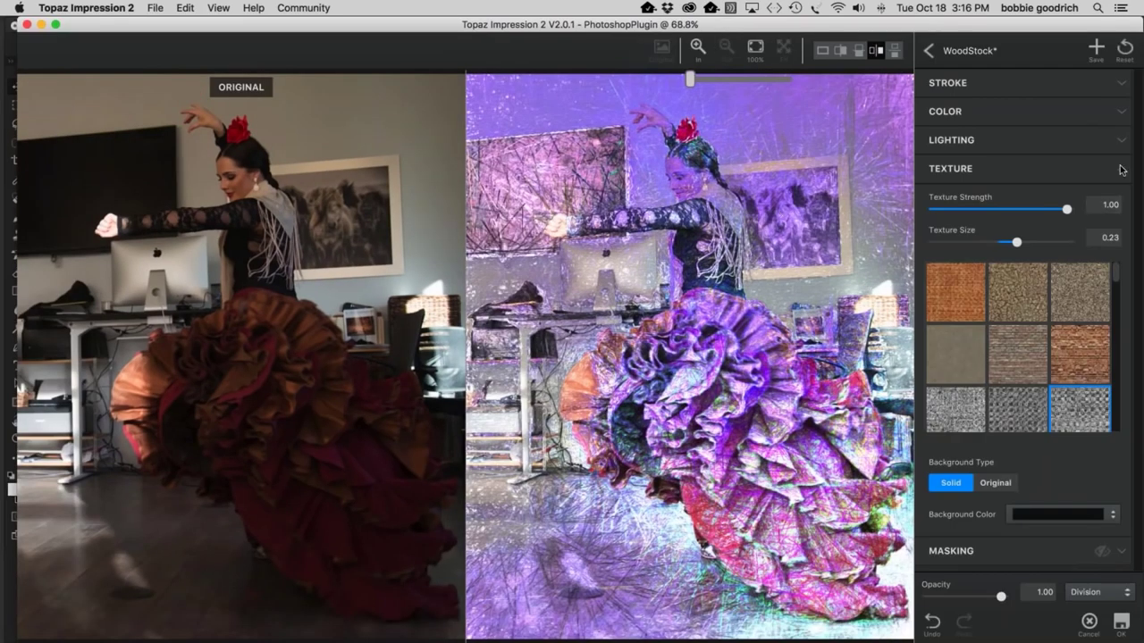
{"action": "left_click", "coordinate": [1062, 171]}
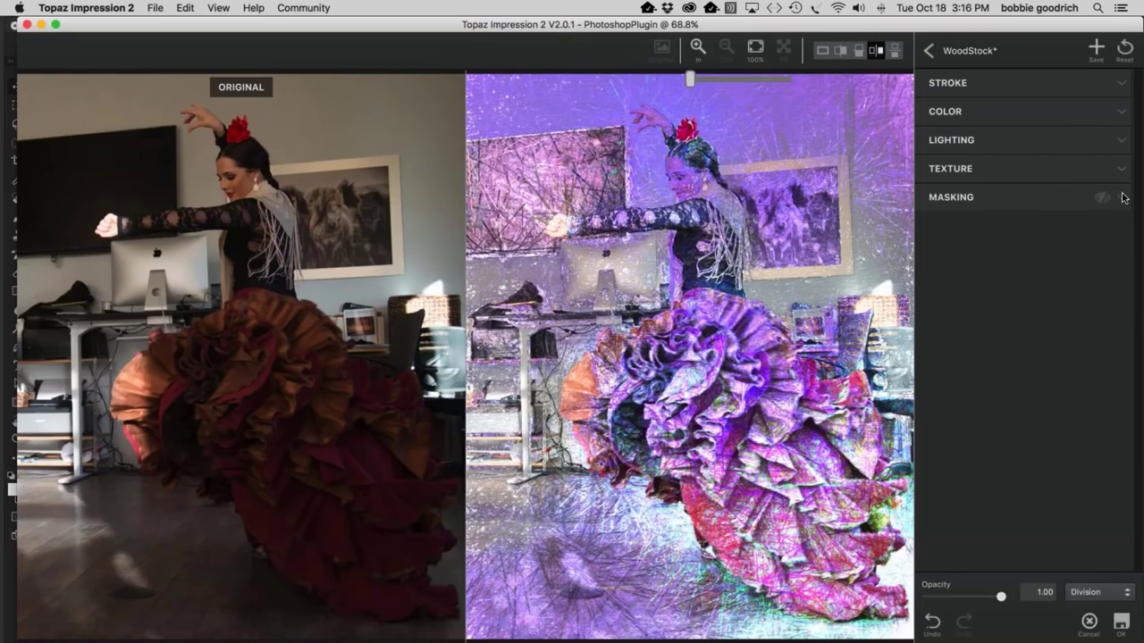
{"action": "left_click", "coordinate": [1100, 199]}
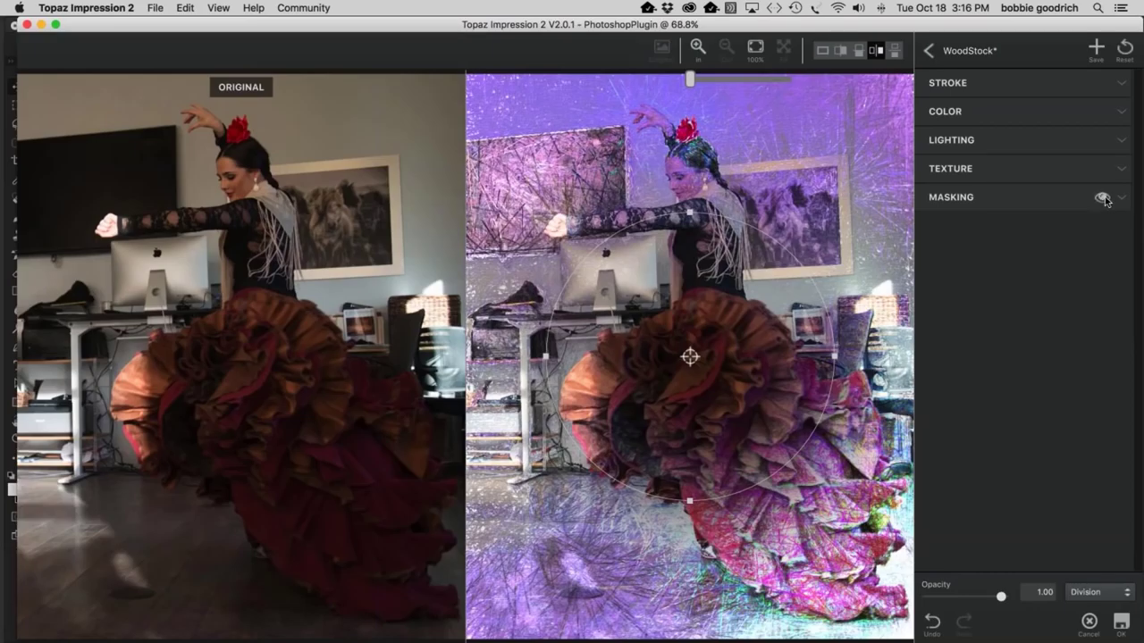
Step: Squeeze and stretch the spot mask into a tall, narrow oval from the dancer's head to skirt
{"action": "left_click_drag", "start_coordinate": [834, 357], "coordinate": [772, 356]}
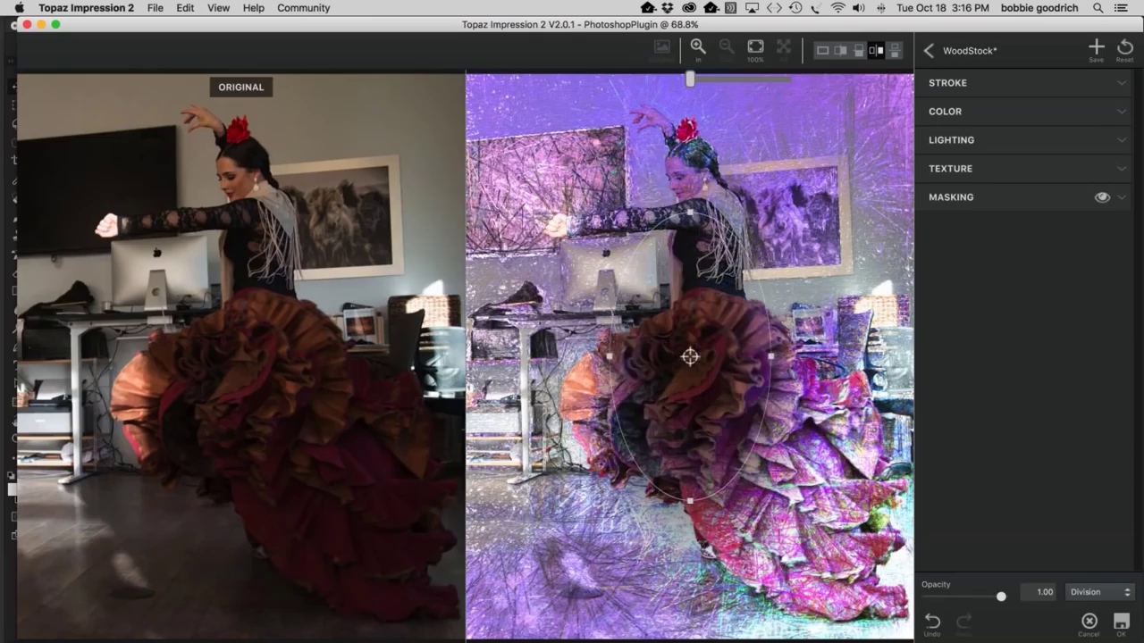
{"action": "left_click_drag", "start_coordinate": [690, 212], "coordinate": [708, 152]}
{"action": "left_click_drag", "start_coordinate": [805, 354], "coordinate": [743, 357]}
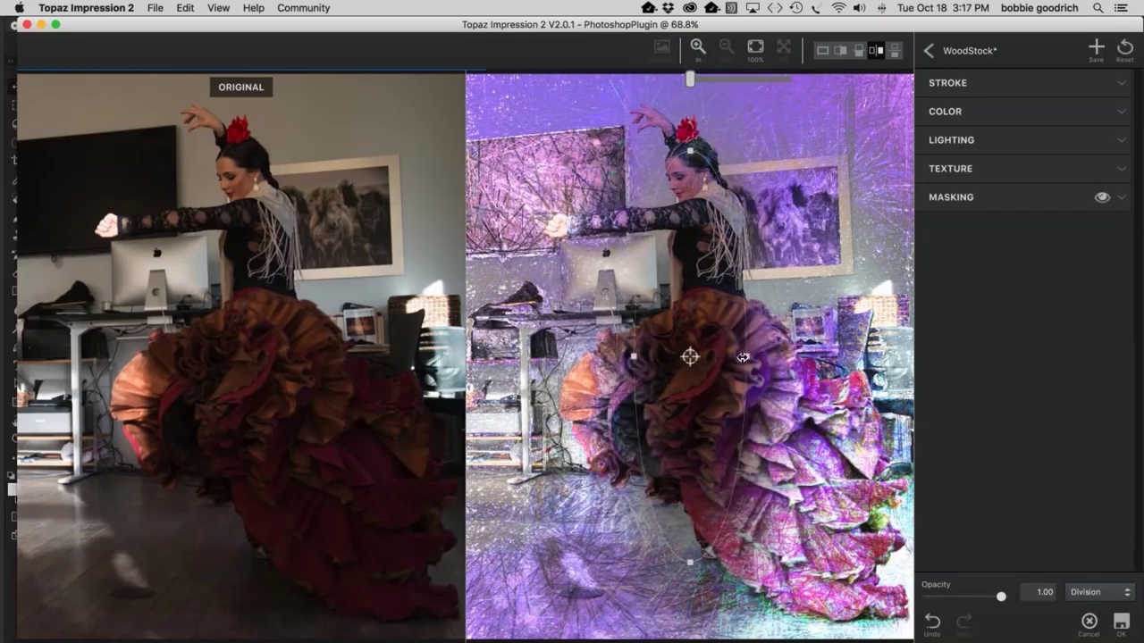
{"action": "left_click", "coordinate": [1122, 200]}
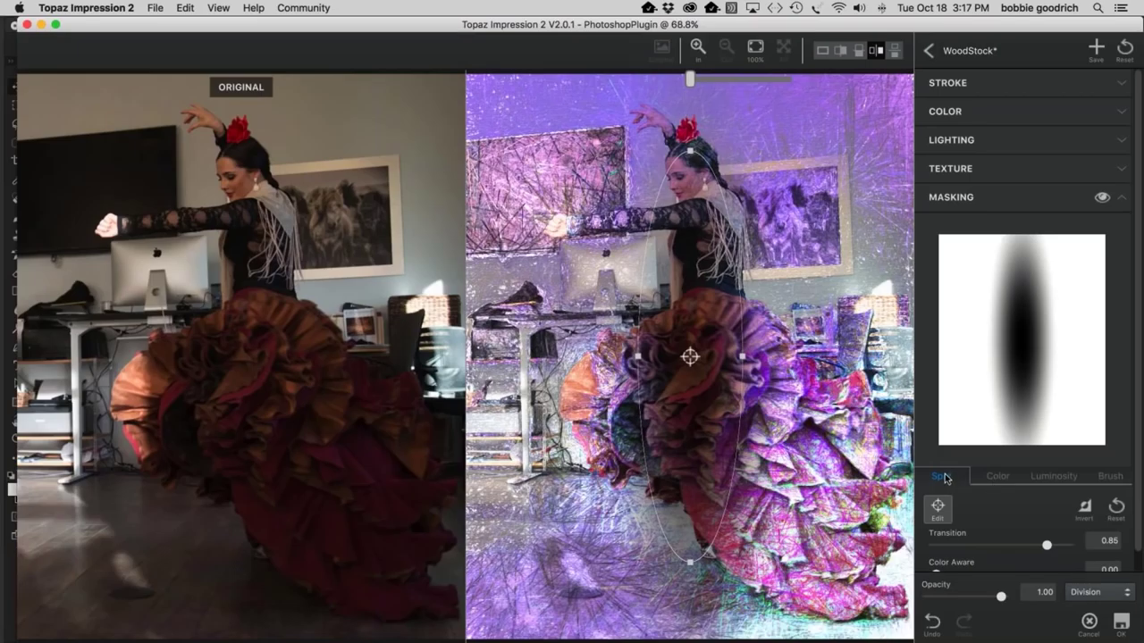
Step: Switch to brush masking, try brush radius settings, and dab mask spots onto the skirt
{"action": "left_click", "coordinate": [1107, 481]}
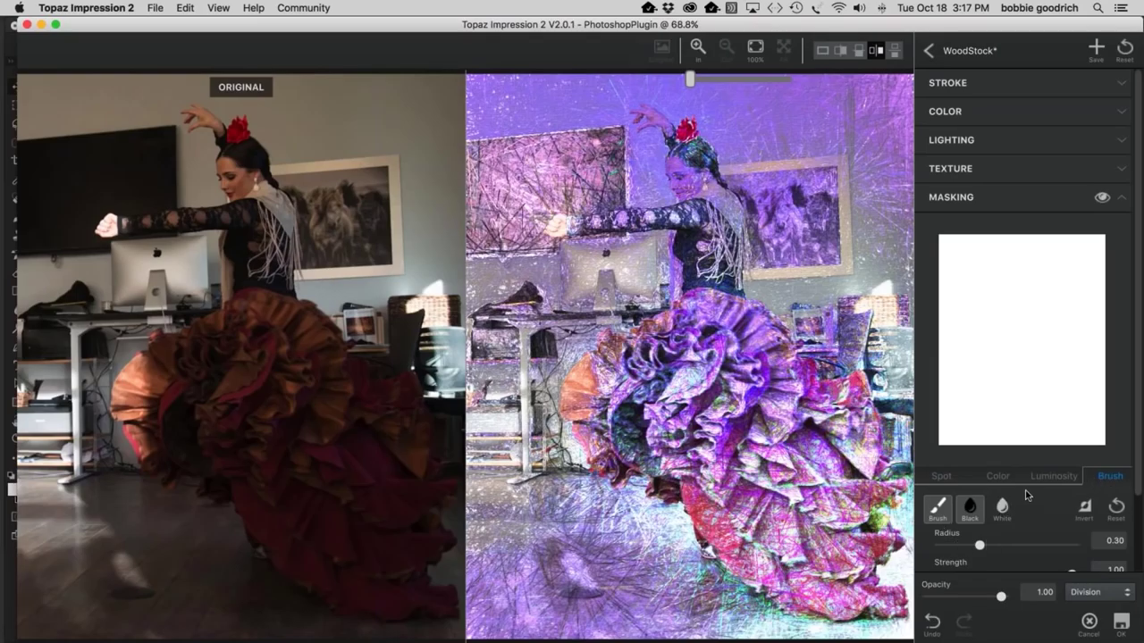
{"action": "scroll", "coordinate": [1027, 493], "scroll_direction": "down", "scroll_amount": 3}
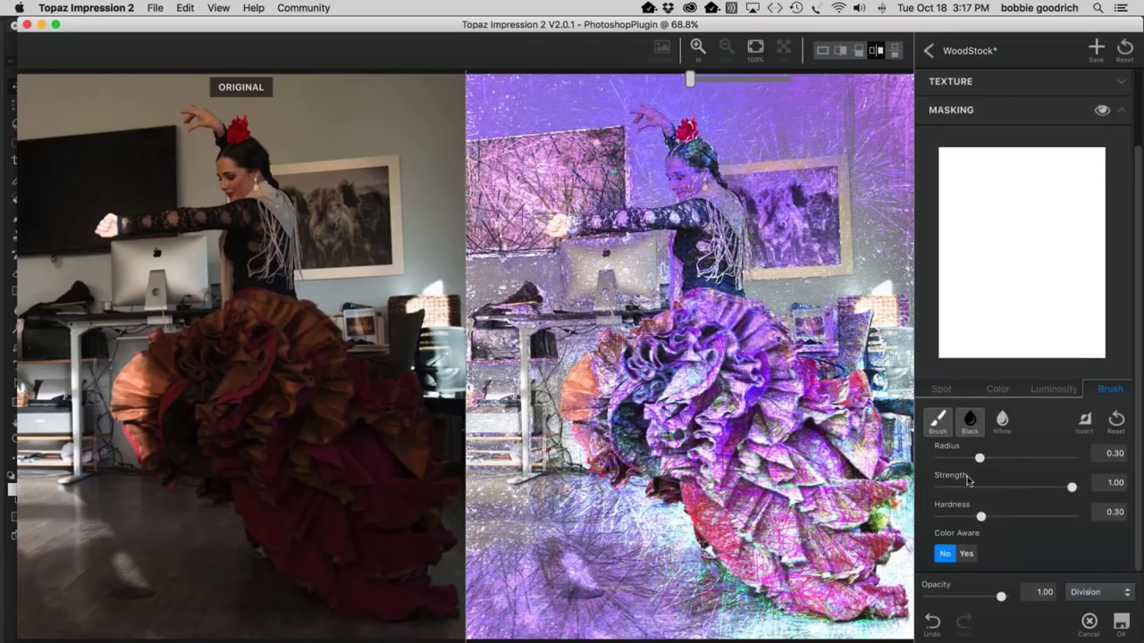
{"action": "mouse_move", "coordinate": [981, 458]}
{"action": "left_mouse_down"}
{"action": "mouse_move", "coordinate": [1032, 460]}
{"action": "mouse_move", "coordinate": [959, 458]}
{"action": "left_mouse_up"}
{"action": "left_click", "coordinate": [799, 405]}
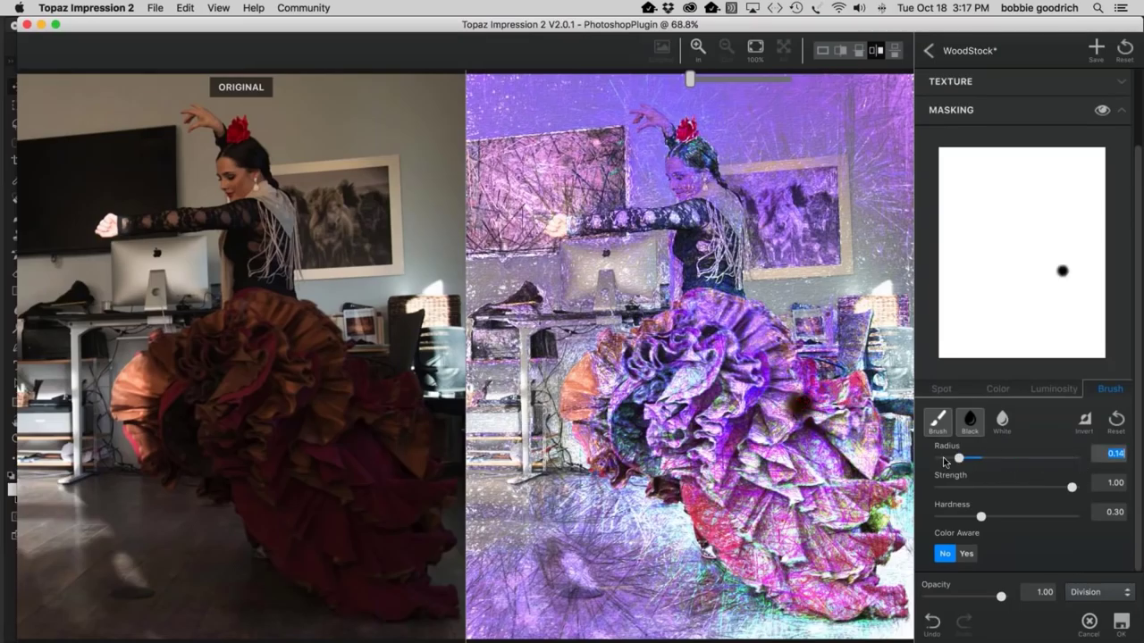
{"action": "left_click_drag", "start_coordinate": [961, 460], "coordinate": [1077, 464]}
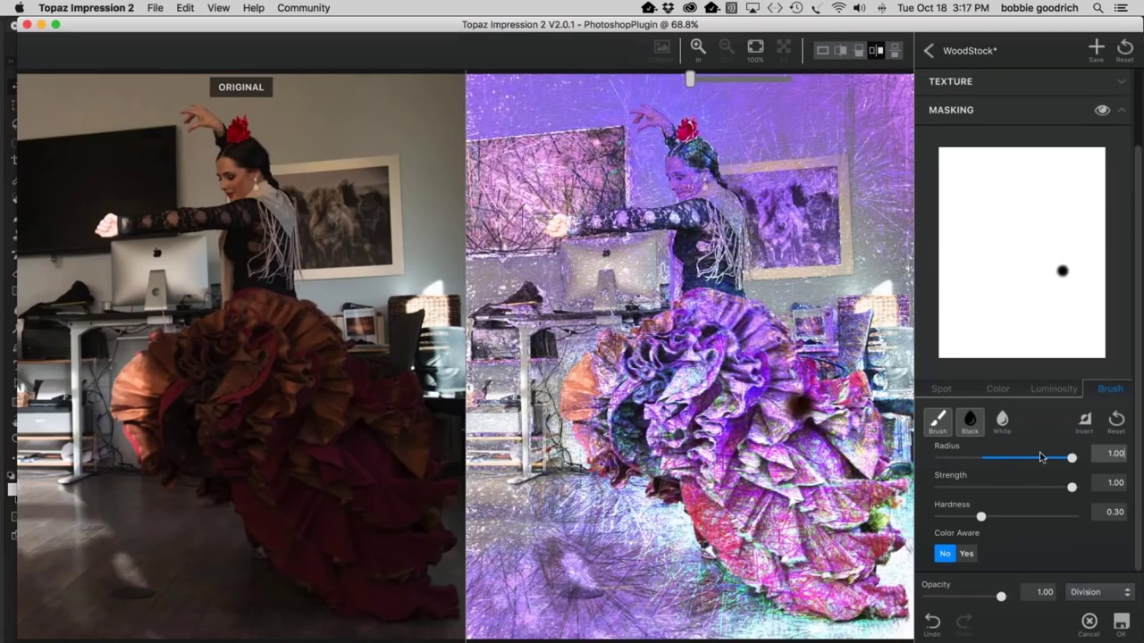
{"action": "left_click_drag", "start_coordinate": [1071, 458], "coordinate": [1066, 458]}
{"action": "left_click", "coordinate": [776, 447]}
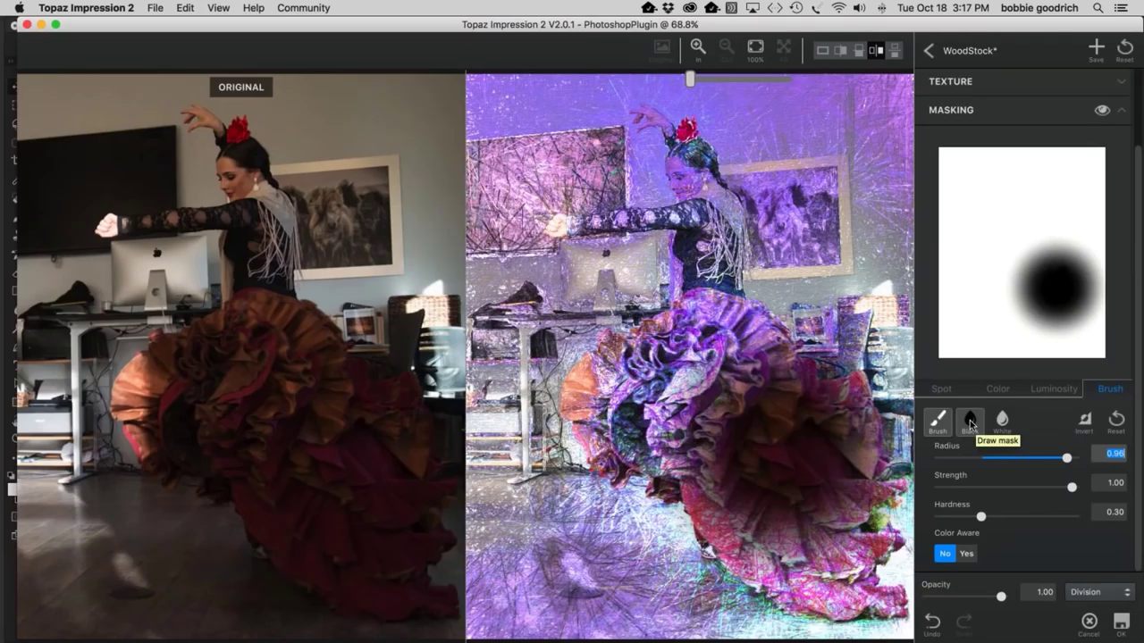
Step: Paint the dancer hidden, repaint the effect at about half strength, then reset the brush mask
{"action": "left_click", "coordinate": [970, 425]}
{"action": "mouse_move", "coordinate": [607, 402]}
{"action": "left_mouse_down"}
{"action": "mouse_move", "coordinate": [864, 447]}
{"action": "mouse_move", "coordinate": [831, 268]}
{"action": "mouse_move", "coordinate": [717, 304]}
{"action": "mouse_move", "coordinate": [679, 107]}
{"action": "left_mouse_up"}
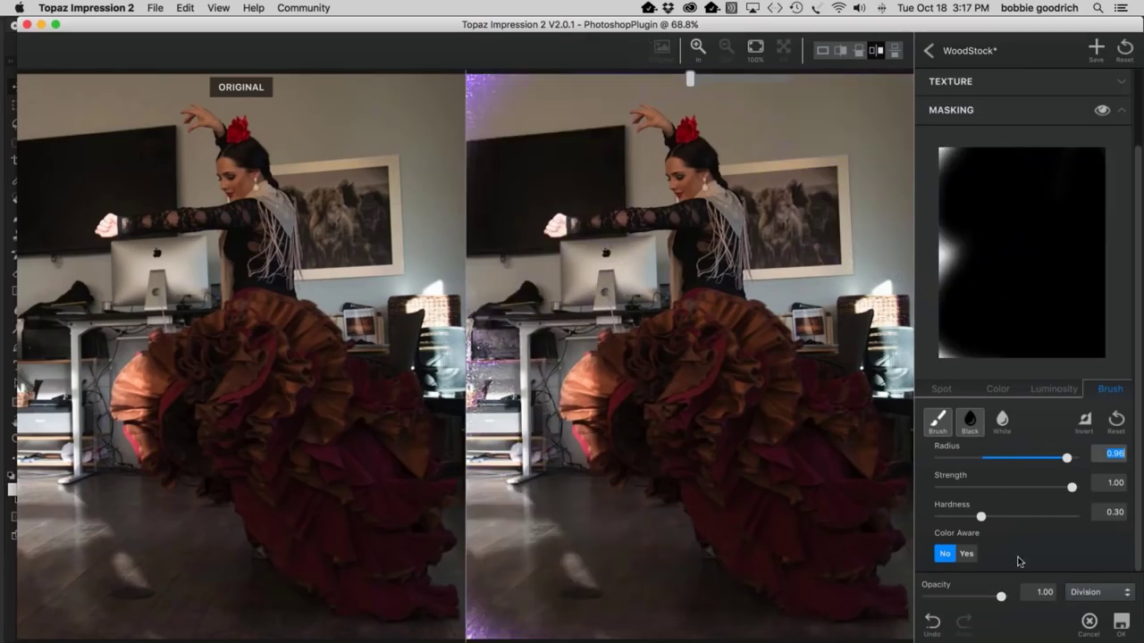
{"action": "left_click", "coordinate": [1073, 489]}
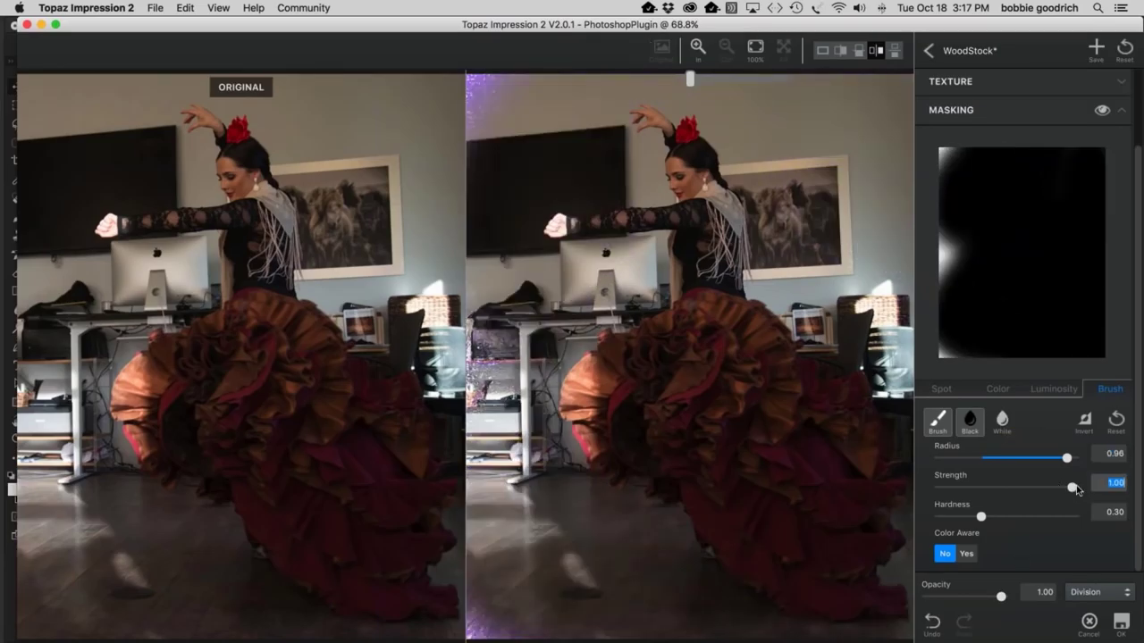
{"action": "left_click_drag", "start_coordinate": [1073, 489], "coordinate": [1011, 491]}
{"action": "left_click", "coordinate": [1001, 420]}
{"action": "left_click_drag", "start_coordinate": [536, 134], "coordinate": [770, 322]}
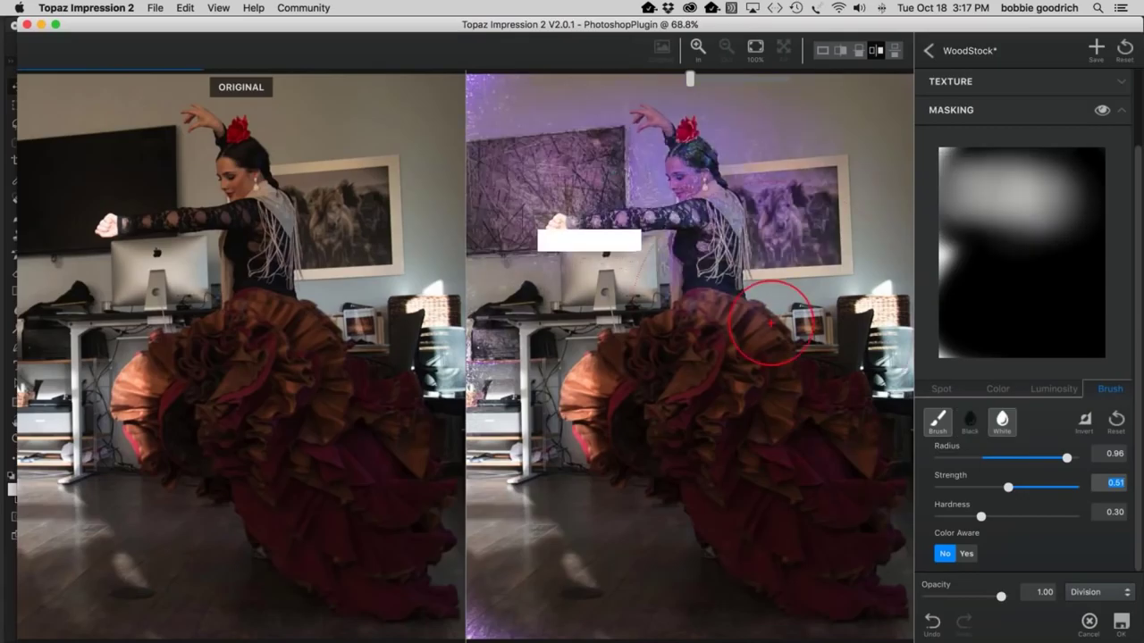
{"action": "left_click", "coordinate": [1115, 420]}
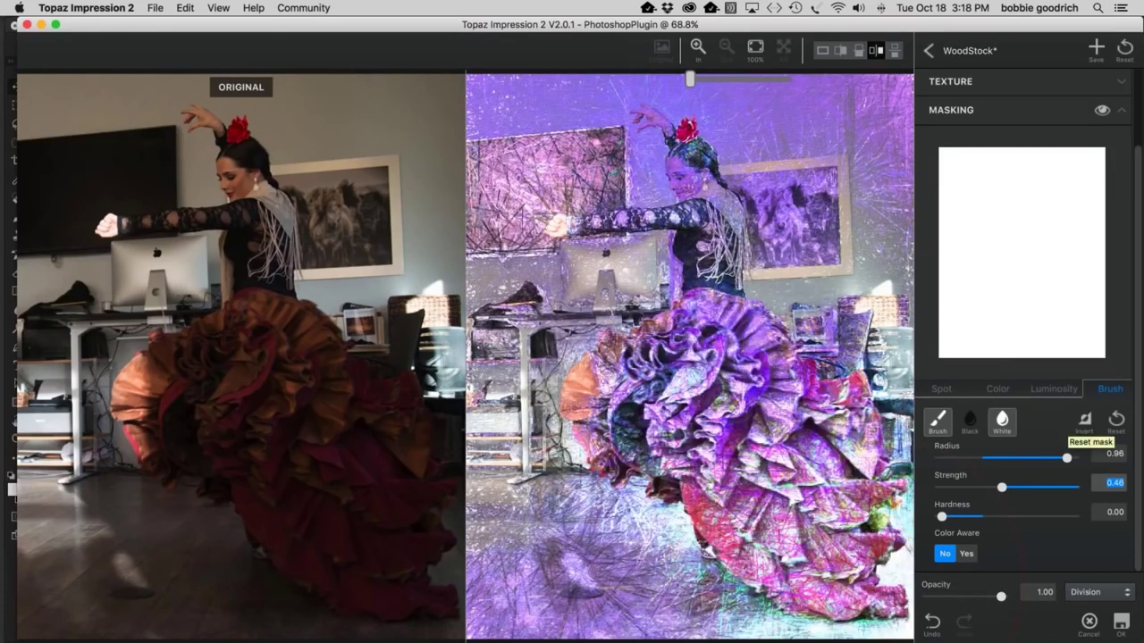
{"action": "left_click", "coordinate": [1004, 390]}
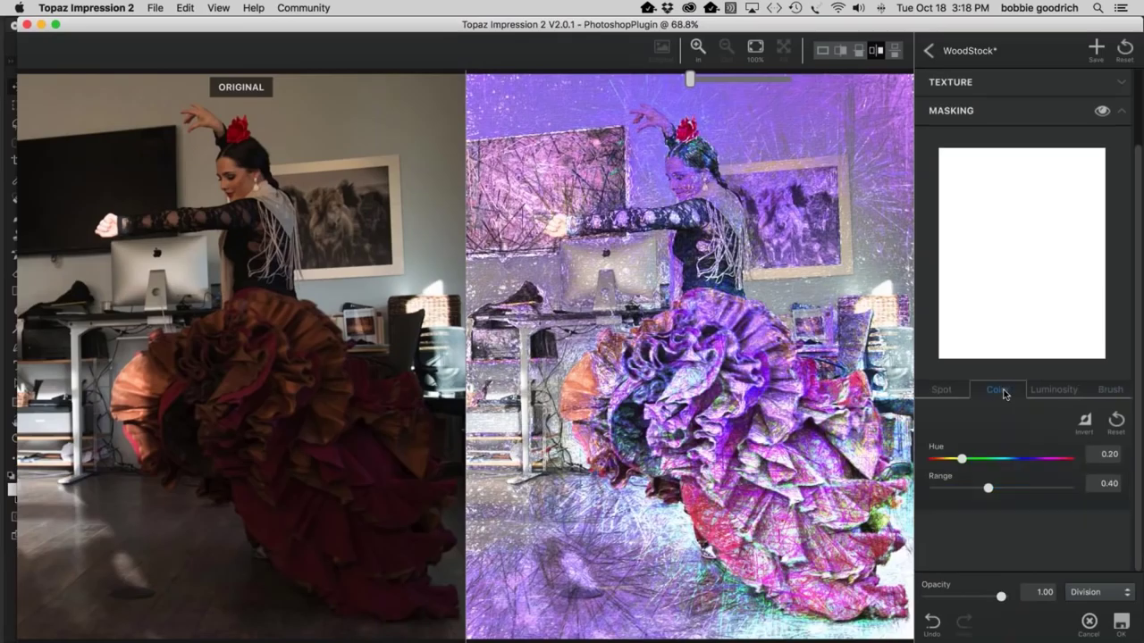
Step: Set the colour mask to Hue 0.44 and Range 0.10, with Opacity back at 1.00
{"action": "left_click_drag", "start_coordinate": [962, 525], "coordinate": [949, 555]}
{"action": "mouse_move", "coordinate": [1001, 596]}
{"action": "left_mouse_down"}
{"action": "mouse_move", "coordinate": [936, 596]}
{"action": "mouse_move", "coordinate": [1001, 599]}
{"action": "mouse_move", "coordinate": [944, 597]}
{"action": "mouse_move", "coordinate": [954, 598]}
{"action": "left_mouse_up"}
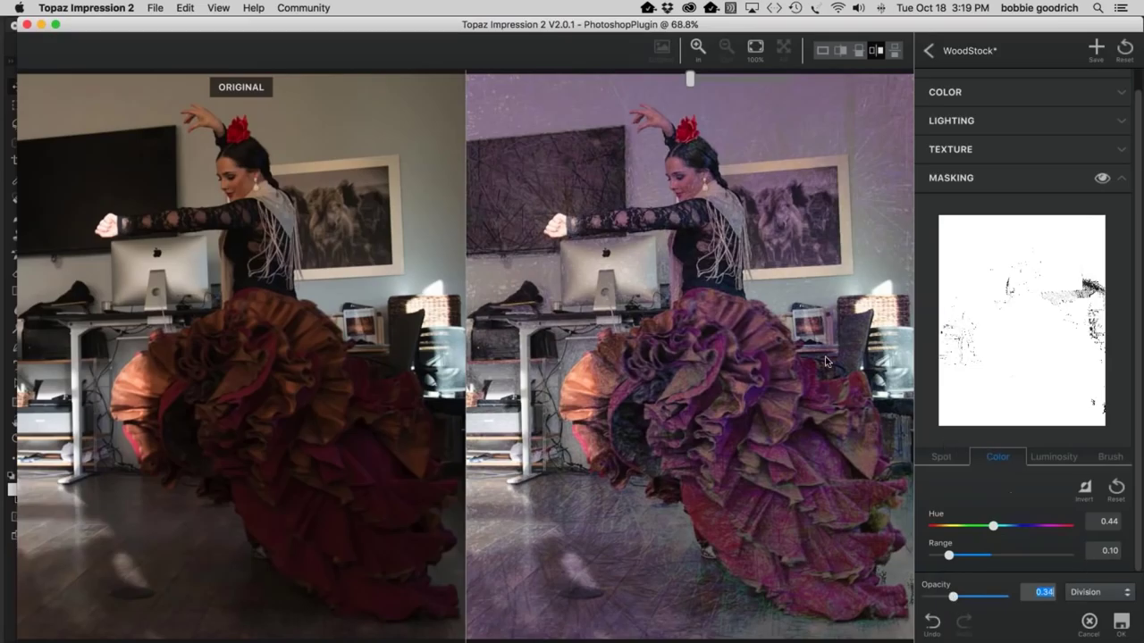
{"action": "left_click_drag", "start_coordinate": [953, 597], "coordinate": [966, 600]}
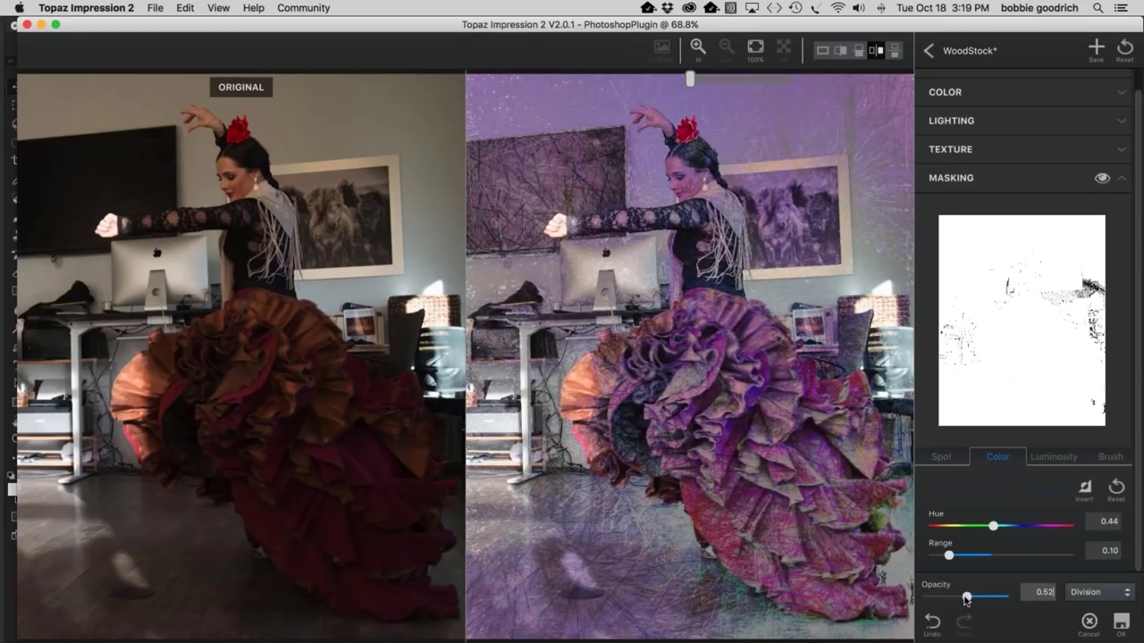
{"action": "left_click_drag", "start_coordinate": [966, 598], "coordinate": [1002, 598]}
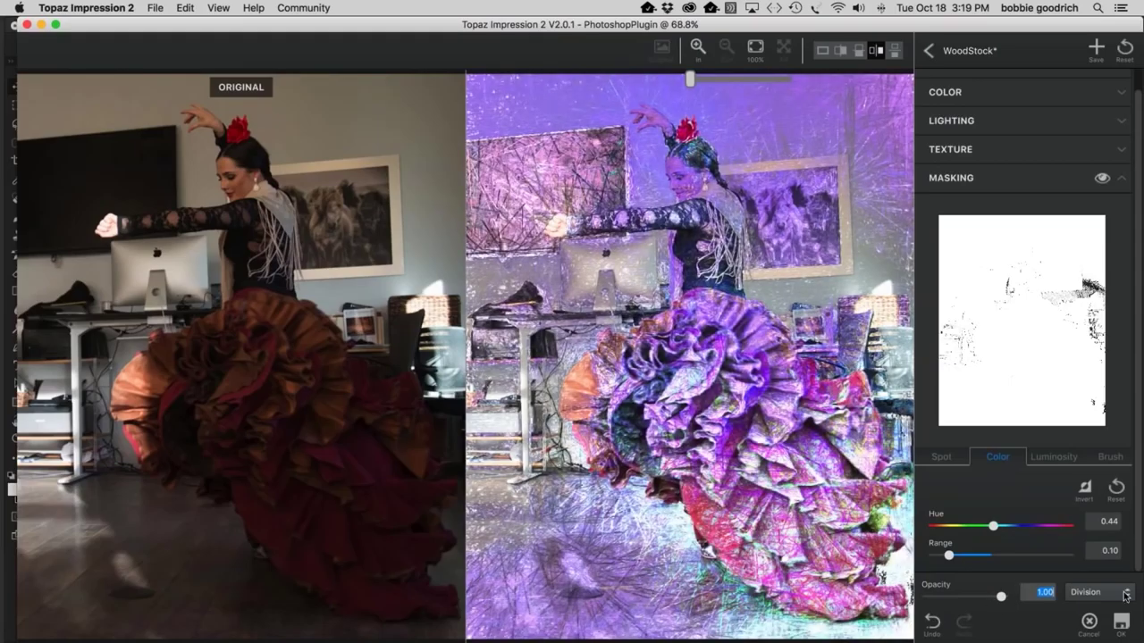
{"action": "left_click", "coordinate": [1052, 458]}
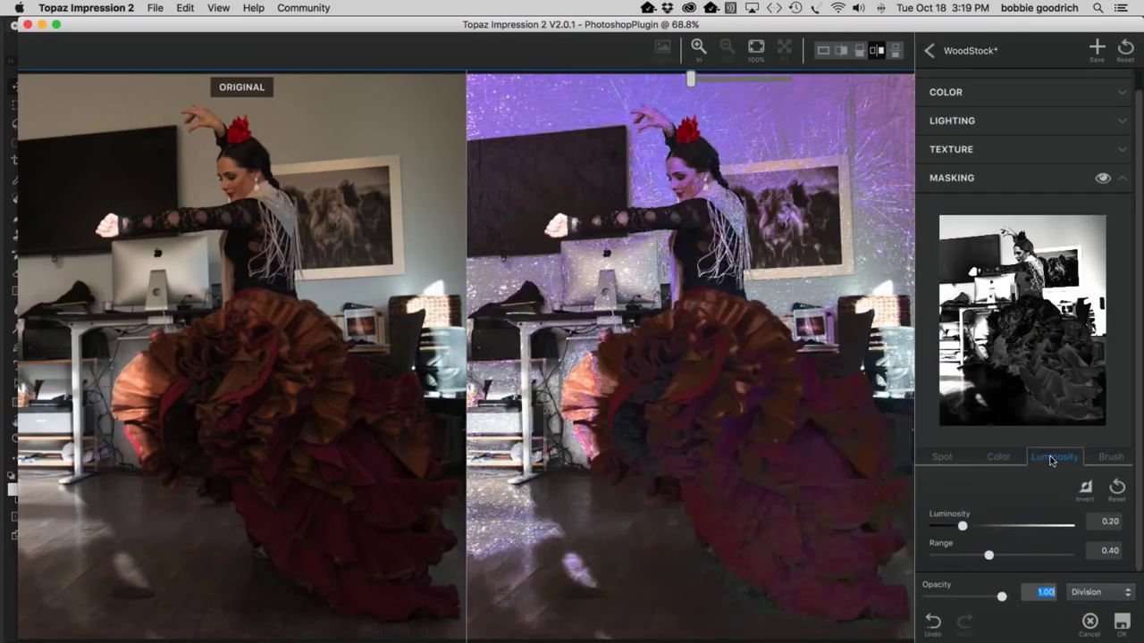
Step: Enter Luminosity 1 then lower it to about 0.10, enter Range 1, then set Range to 0.00
{"action": "left_click", "coordinate": [1108, 521]}
{"action": "type", "text": "1"}
{"action": "key", "text": "Return"}
{"action": "left_click_drag", "start_coordinate": [1067, 527], "coordinate": [944, 532]}
{"action": "left_click", "coordinate": [1107, 551]}
{"action": "type", "text": "1"}
{"action": "key", "text": "Return"}
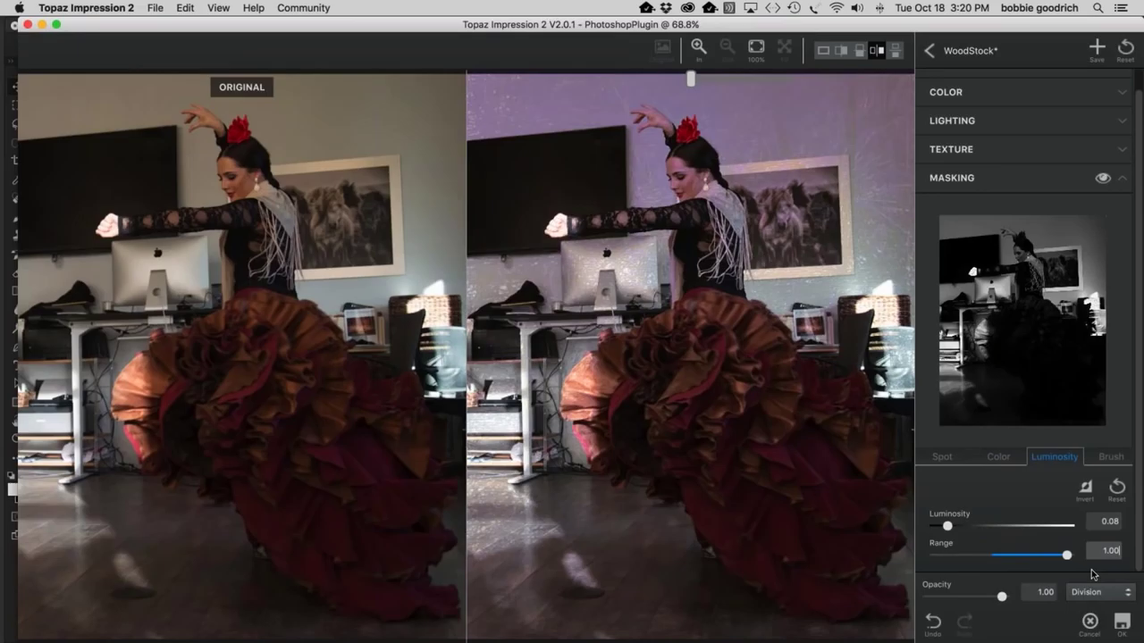
{"action": "left_click", "coordinate": [939, 555]}
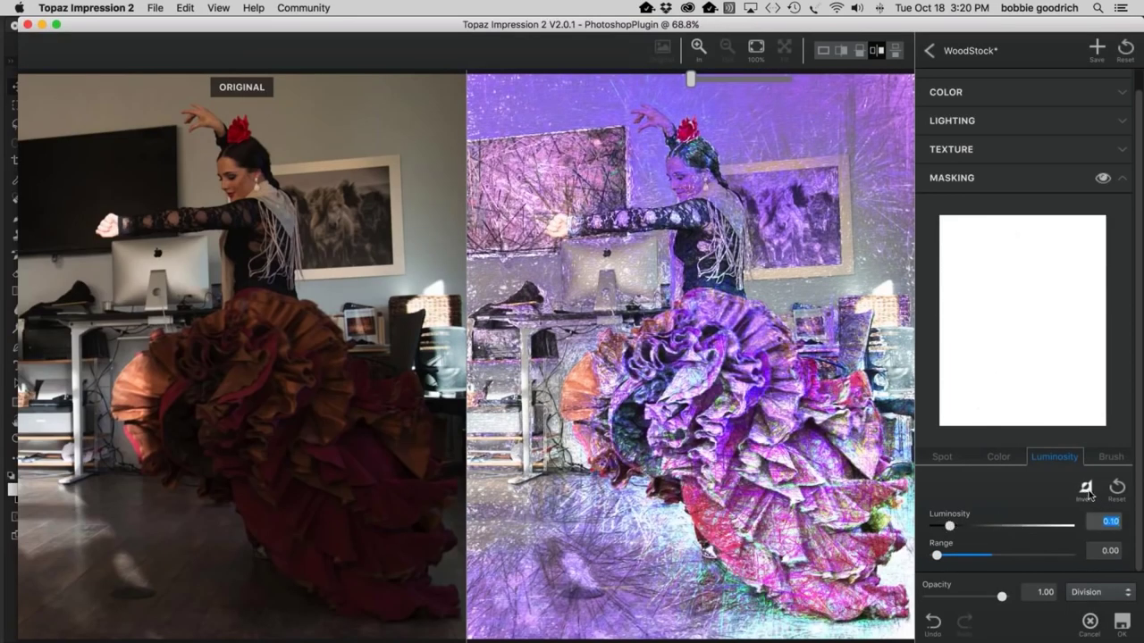
Step: Invert a spot mask, stretch it into a tall ellipse over the dancer, then reset and re-invert it
{"action": "left_click", "coordinate": [945, 460]}
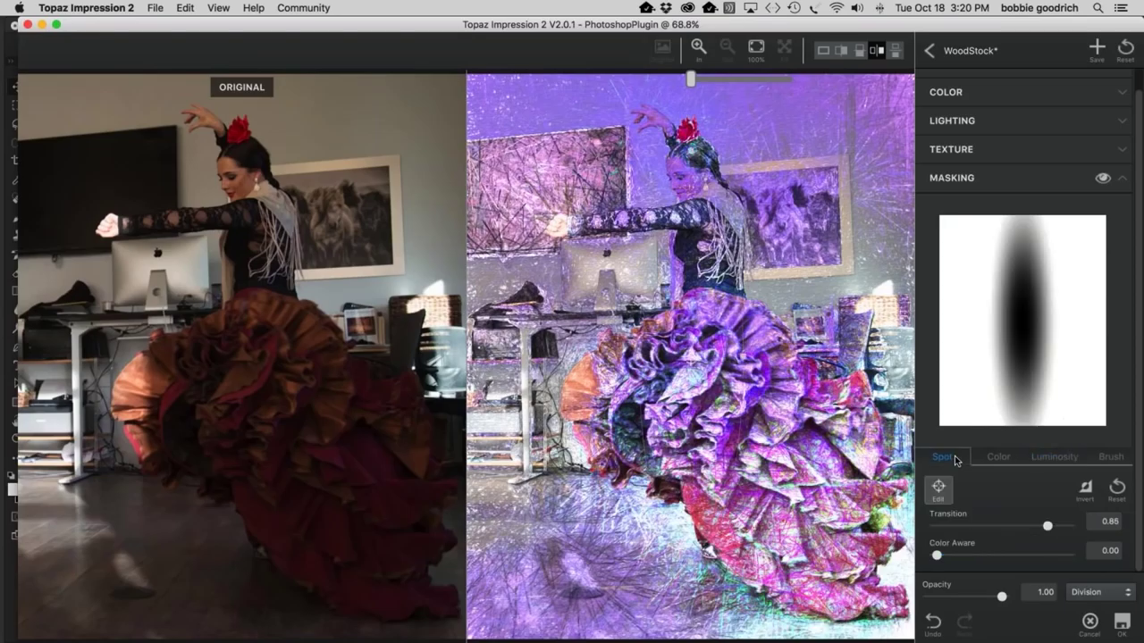
{"action": "left_click", "coordinate": [1087, 493]}
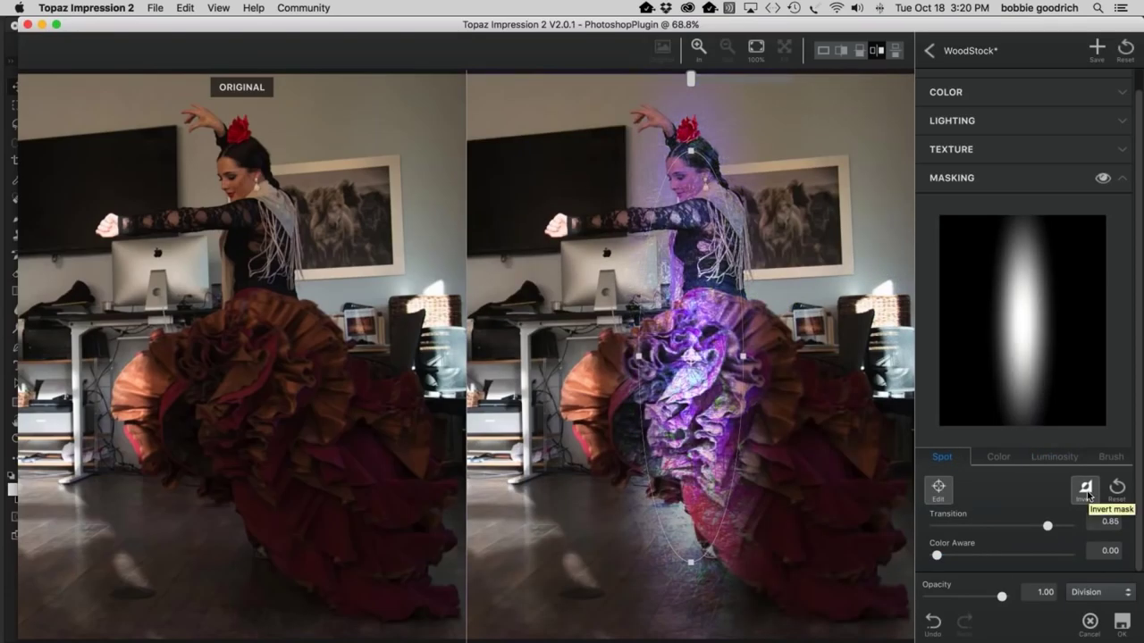
{"action": "left_click_drag", "start_coordinate": [744, 355], "coordinate": [805, 361]}
{"action": "left_click_drag", "start_coordinate": [706, 301], "coordinate": [731, 268]}
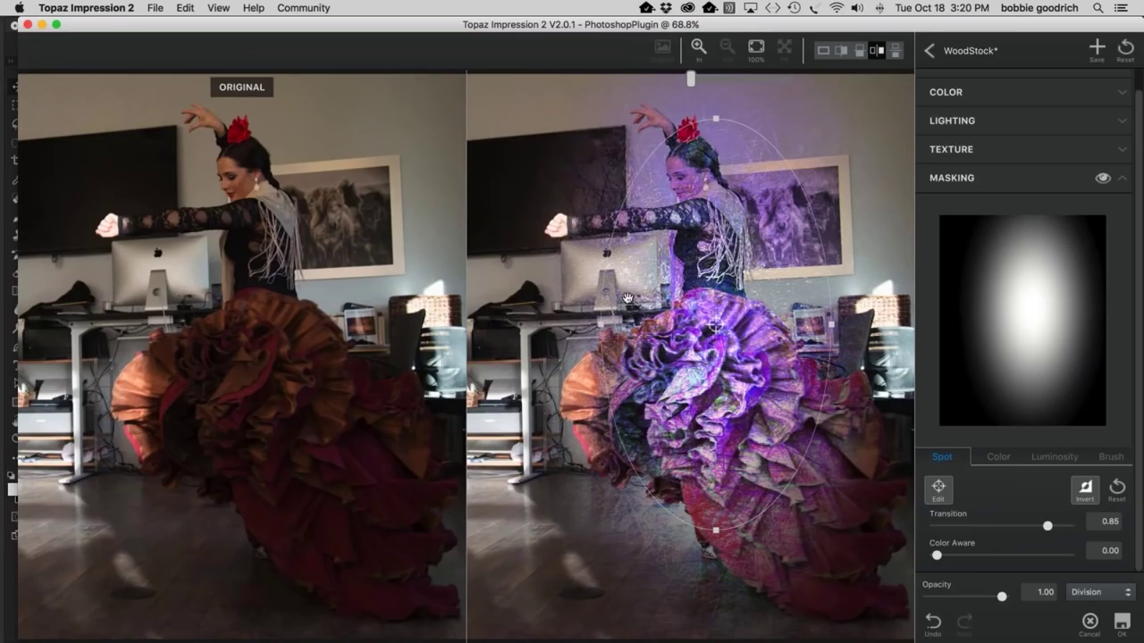
{"action": "left_click", "coordinate": [1116, 488]}
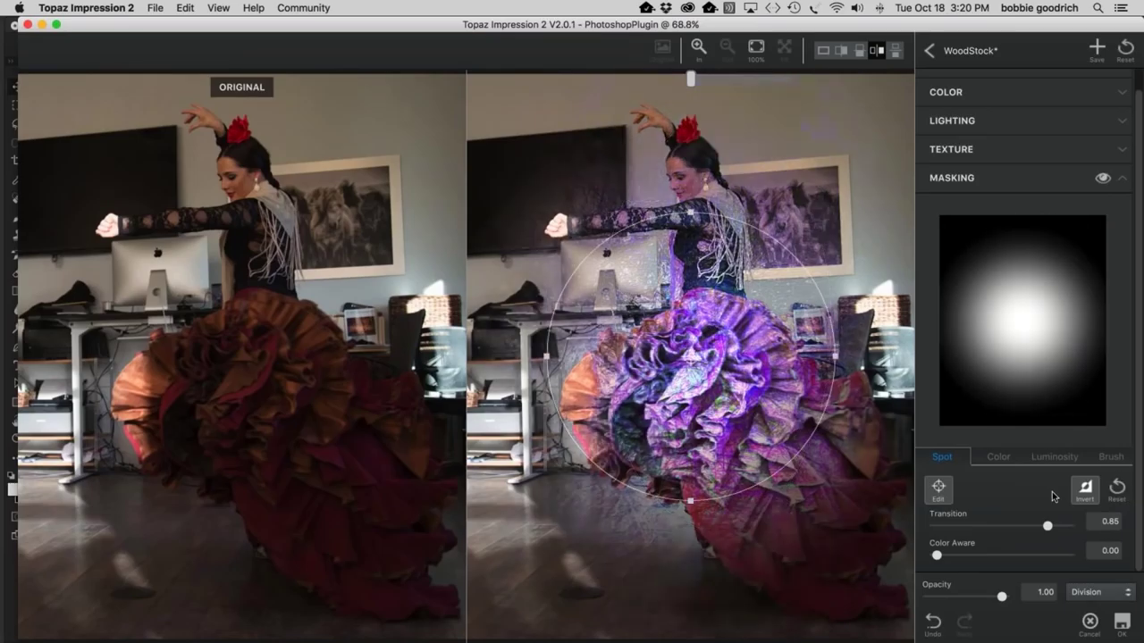
{"action": "left_click", "coordinate": [1085, 488]}
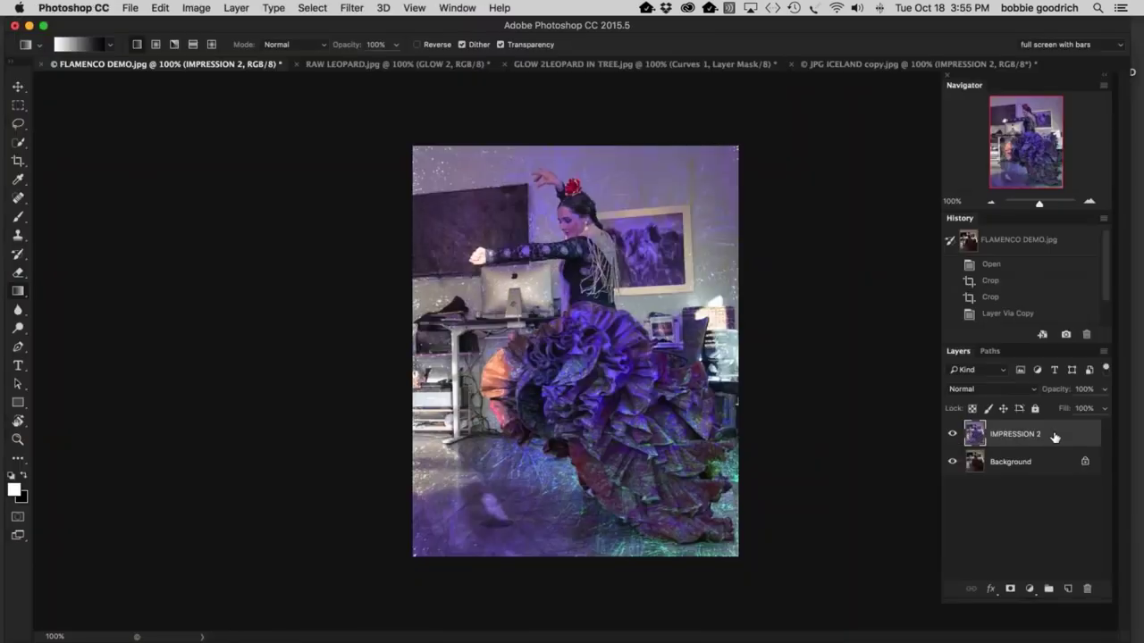
Step: Delete the IMPRESSION 2 layer and open FLAMENCO DEMO.psd from the FLAMENCO IMPRESSION 2 desktop folder
{"action": "key", "text": "Delete"}
{"action": "left_click_drag", "start_coordinate": [890, 29], "coordinate": [382, 261]}
{"action": "left_click", "coordinate": [501, 77]}
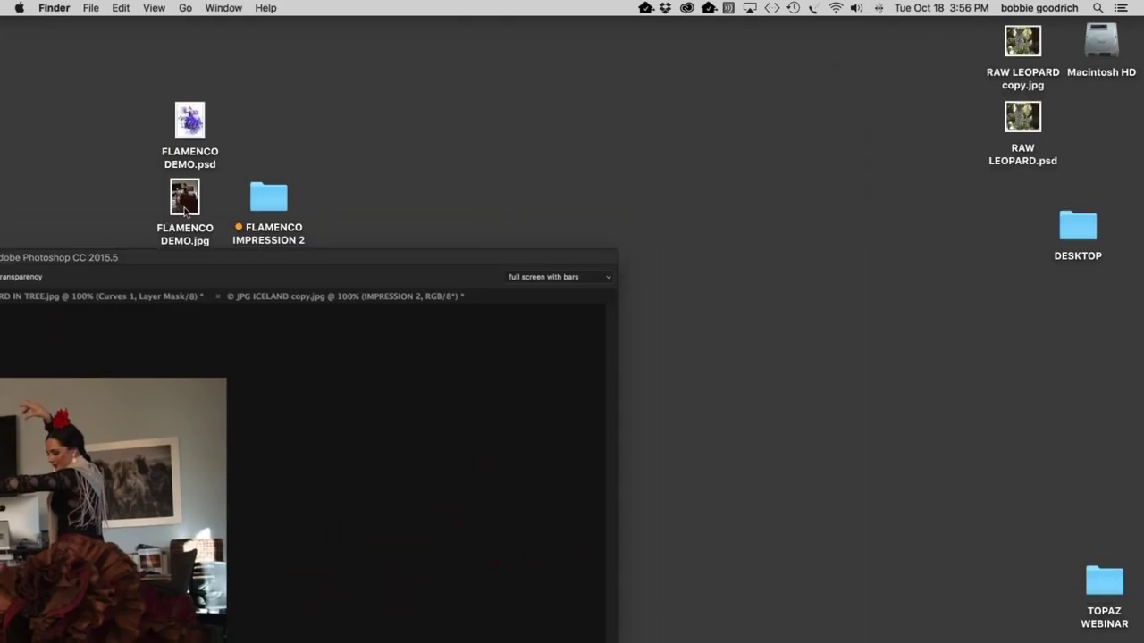
{"action": "left_click", "coordinate": [255, 198]}
{"action": "left_click", "coordinate": [187, 123]}
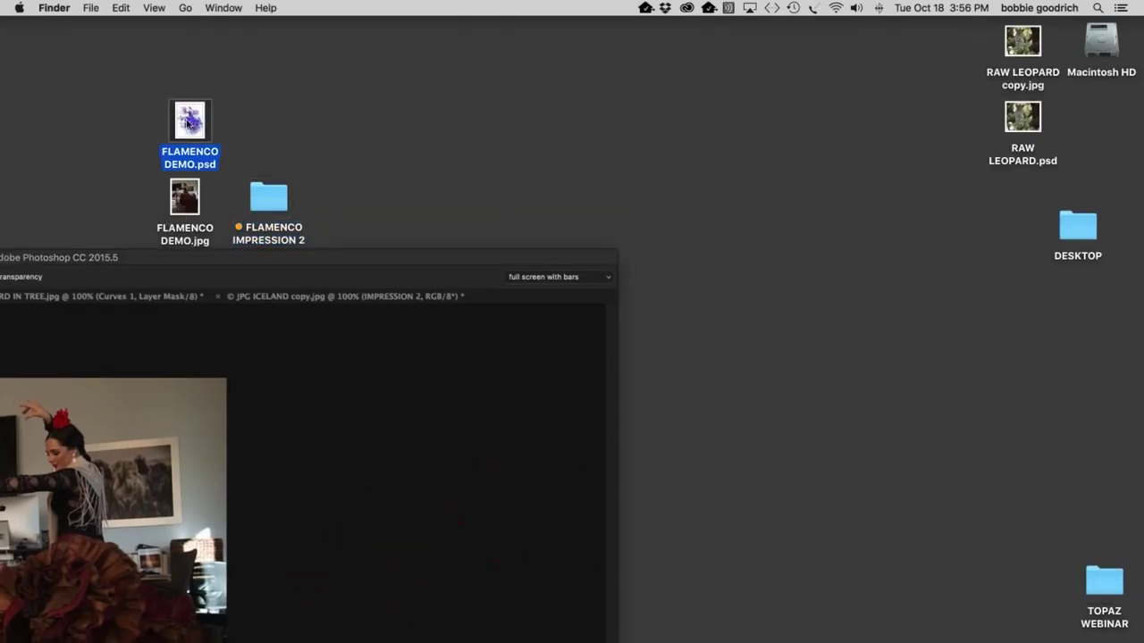
{"action": "double_click", "coordinate": [187, 124]}
{"action": "left_click_drag", "start_coordinate": [522, 267], "coordinate": [771, 37]}
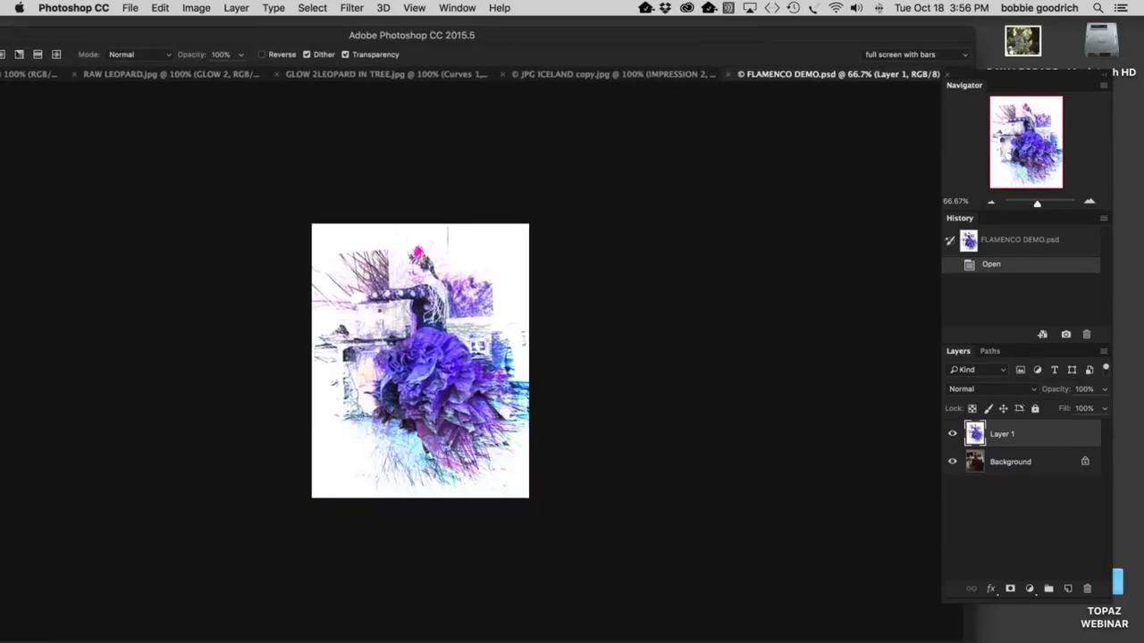
Step: View the finished artwork full screen and zoomed in, then duplicate the leopard photo to Layer 1
{"action": "key", "text": "f"}
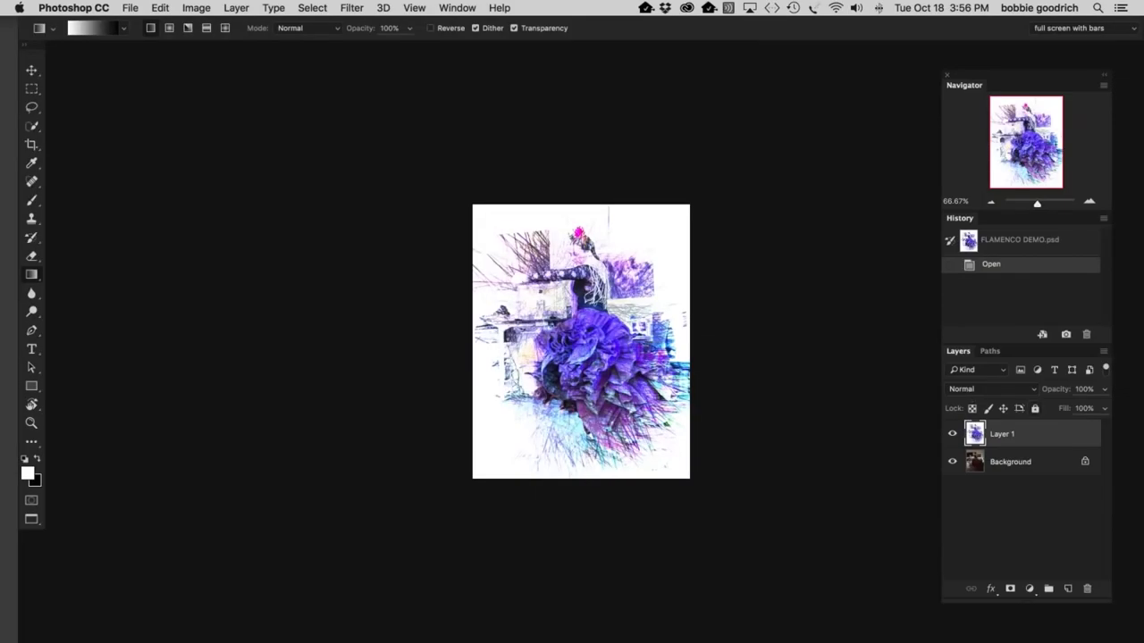
{"action": "left_click_drag", "start_coordinate": [1037, 204], "coordinate": [1043, 210]}
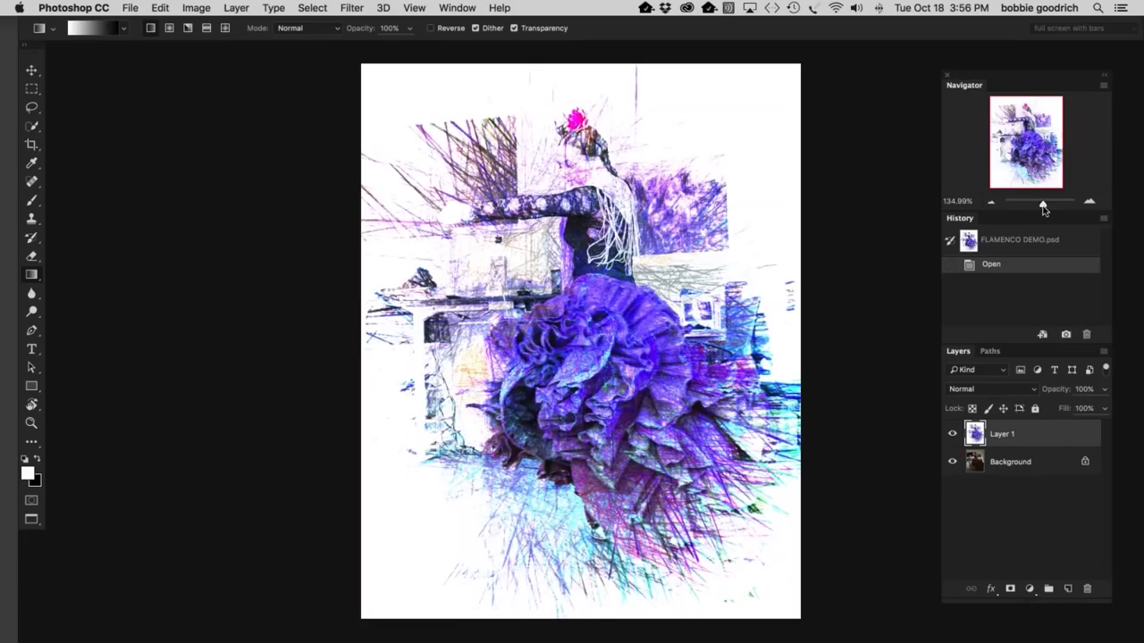
{"action": "left_click", "coordinate": [1028, 589]}
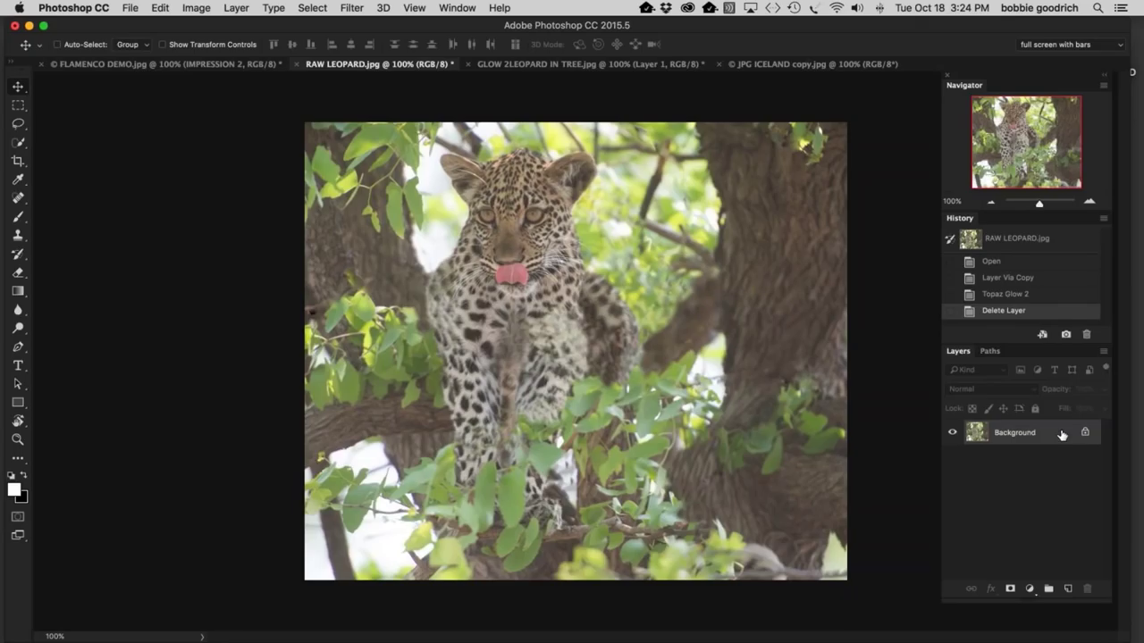
{"action": "key", "text": "super+j"}
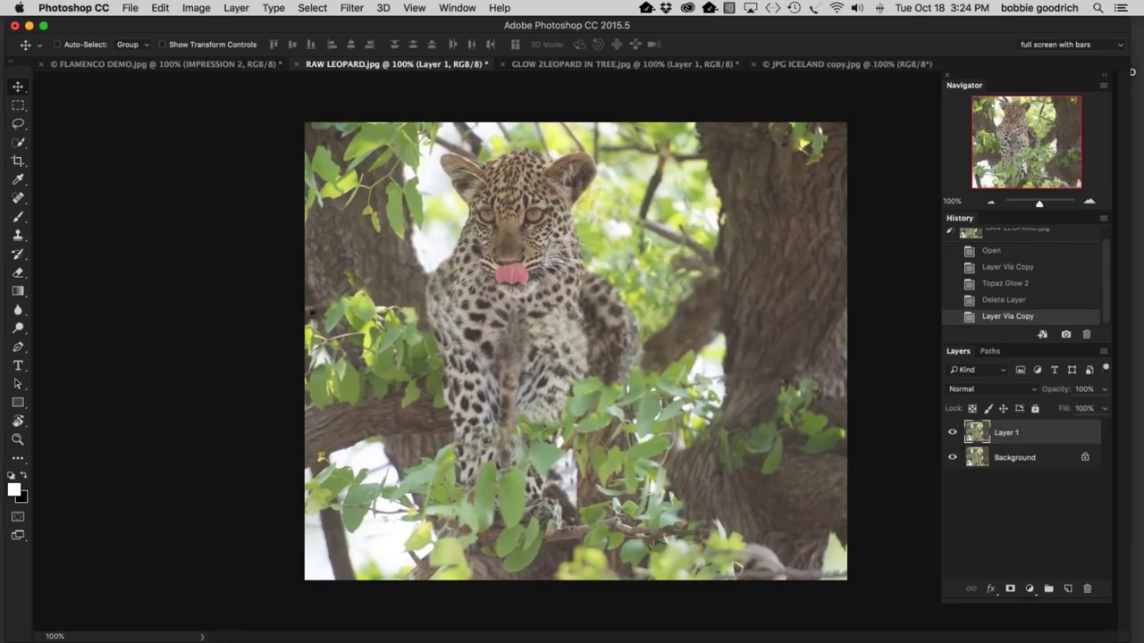
Step: Rename the new layer GLOW 2 and launch Topaz Glow 2 from Filter > Topaz Labs
{"action": "key", "text": "g"}
{"action": "double_click", "coordinate": [999, 433]}
{"action": "type", "text": "GLOW 2"}
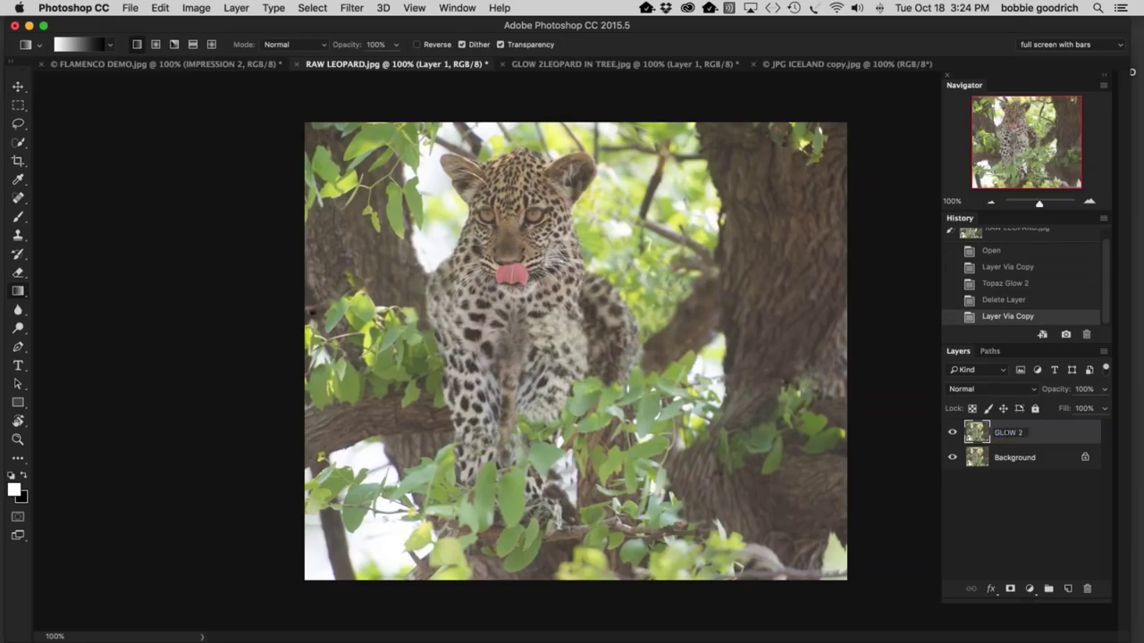
{"action": "left_click", "coordinate": [351, 8]}
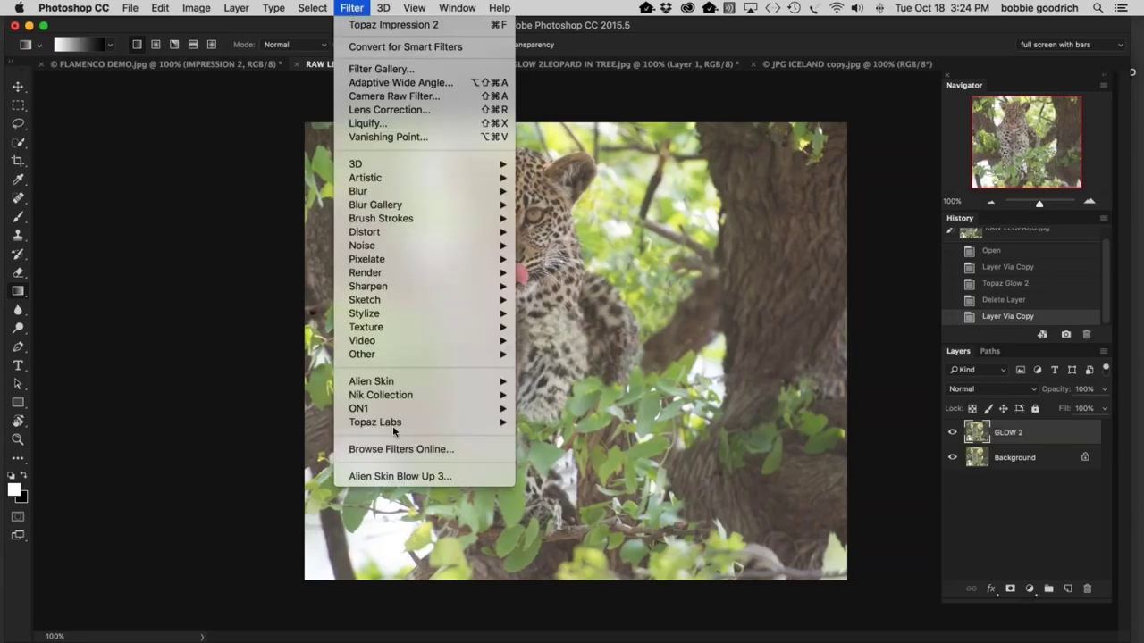
{"action": "mouse_move", "coordinate": [393, 426]}
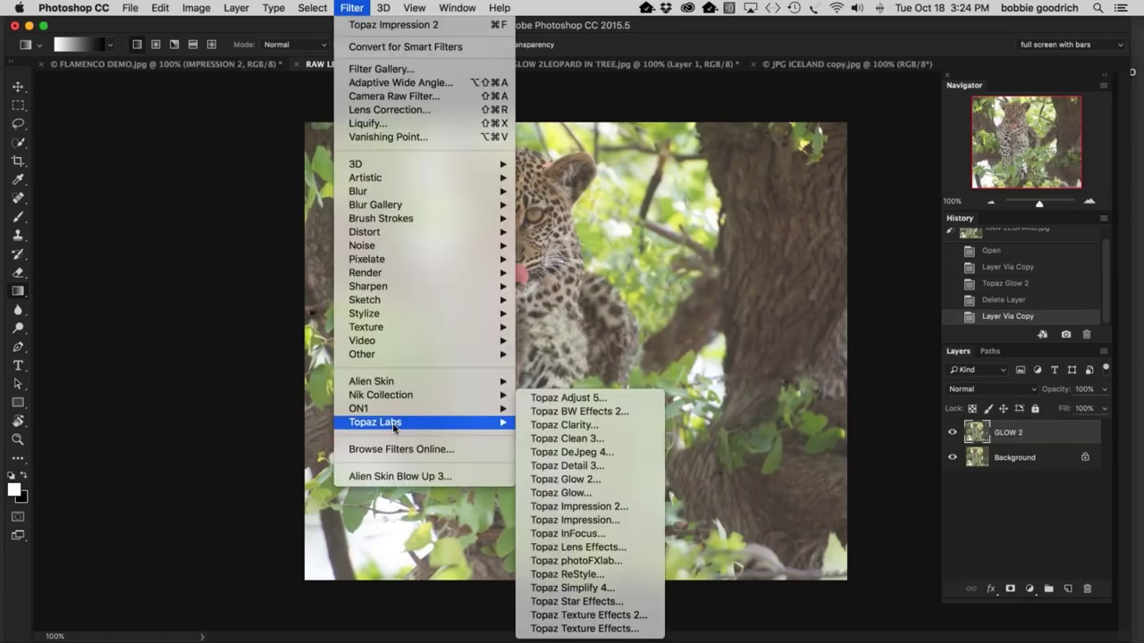
{"action": "left_click", "coordinate": [613, 479]}
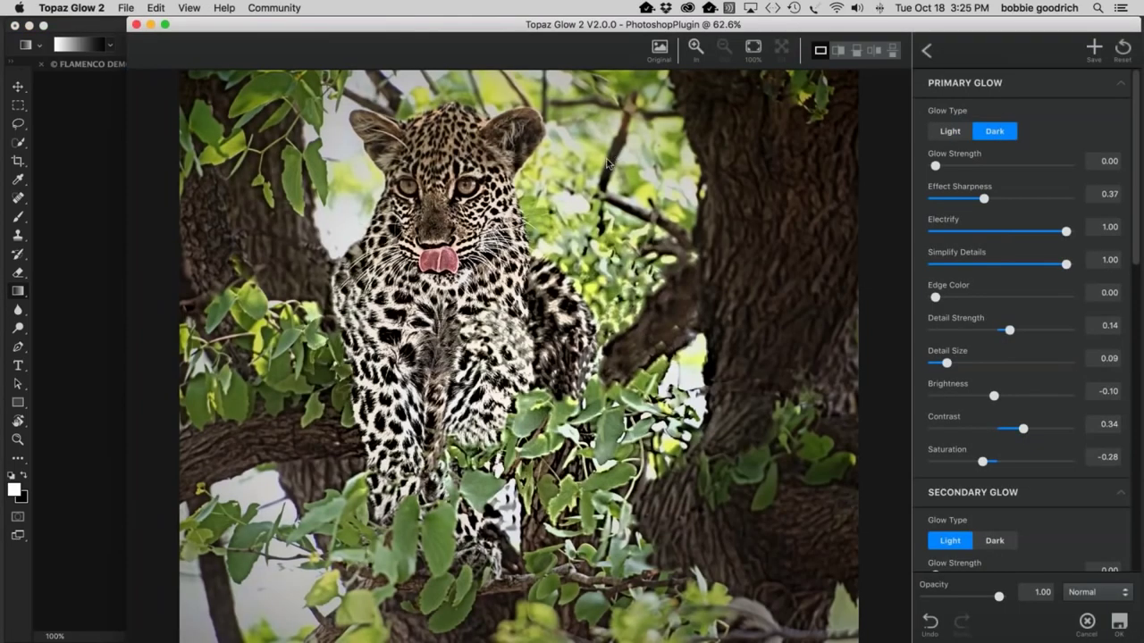
Step: Show a side-by-side before/after preview, reset all glow settings to defaults, and browse the Favourite presets
{"action": "left_click", "coordinate": [874, 52]}
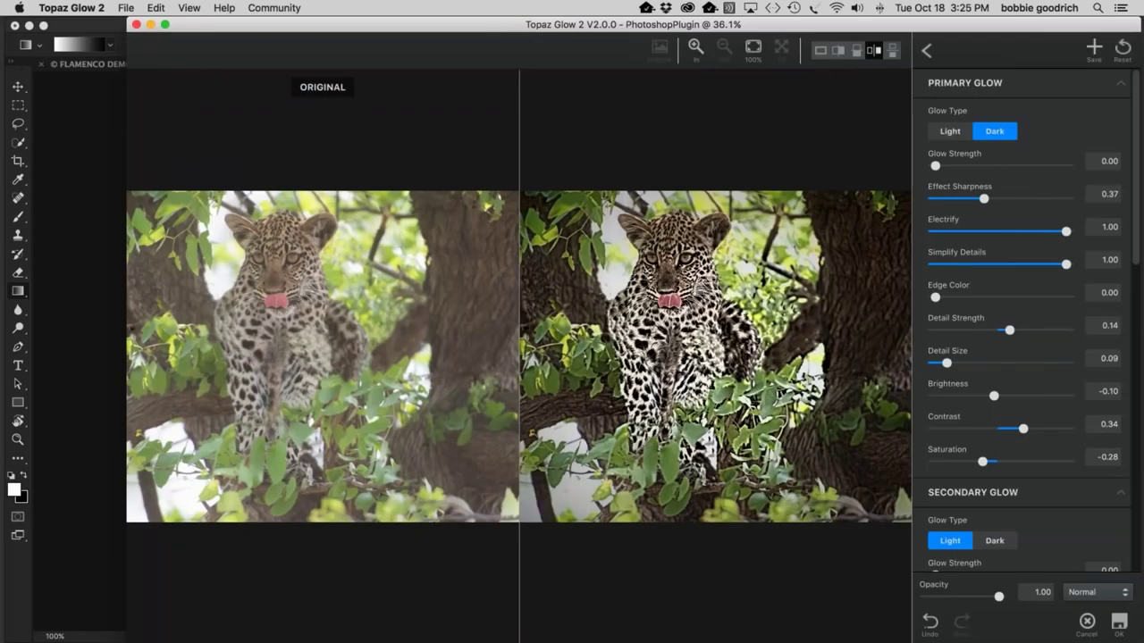
{"action": "left_click", "coordinate": [1123, 50]}
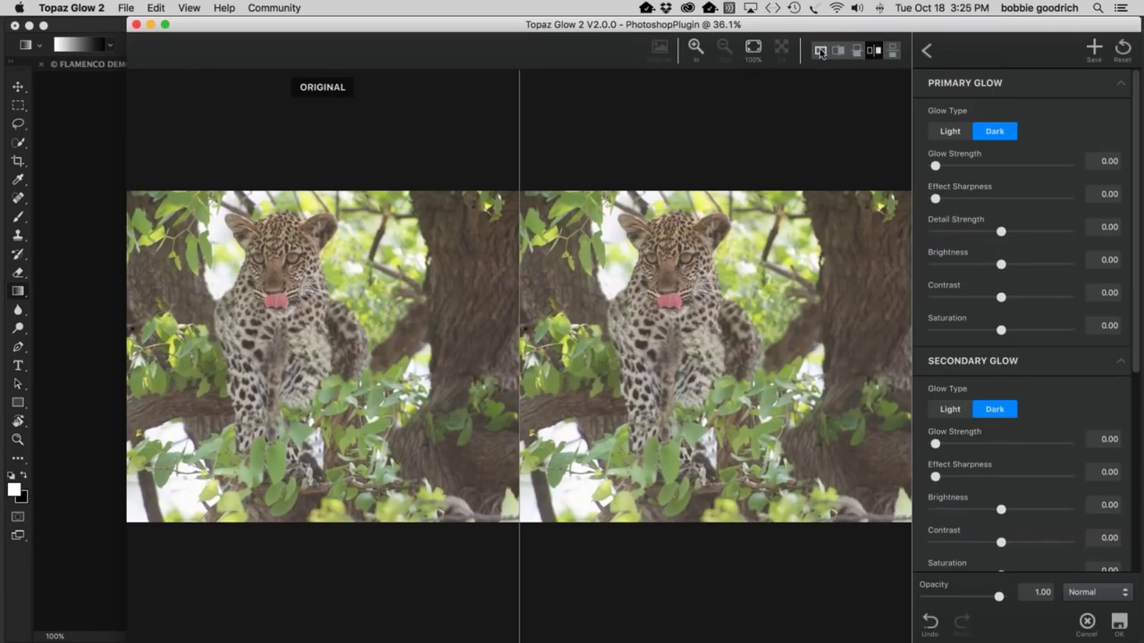
{"action": "scroll", "coordinate": [918, 143], "scroll_direction": "down", "scroll_amount": 1}
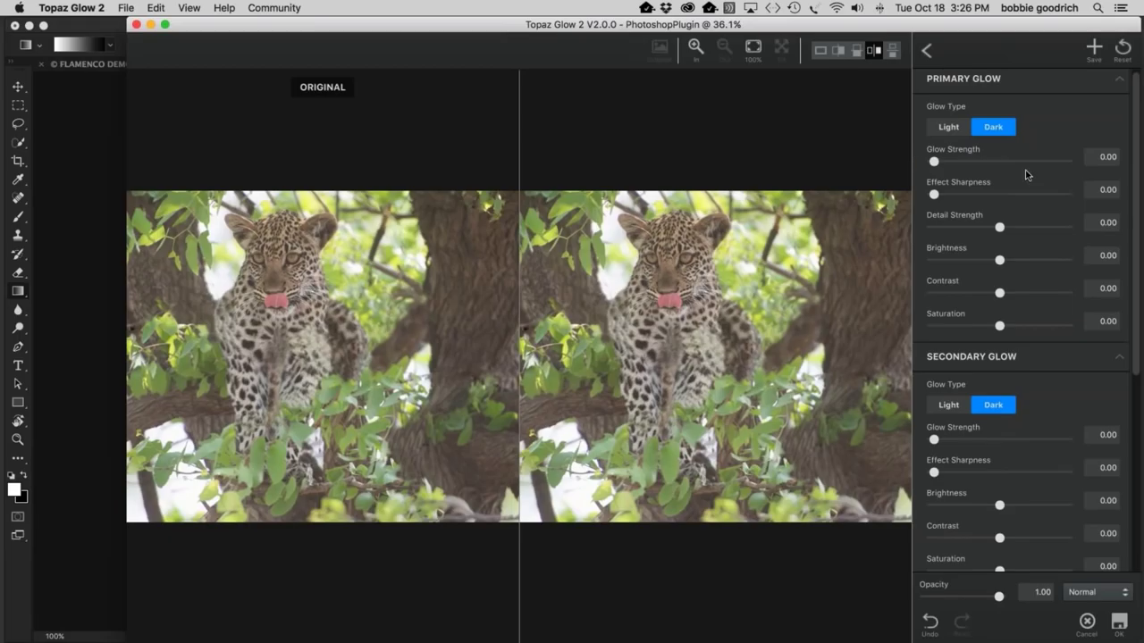
{"action": "left_click", "coordinate": [927, 56]}
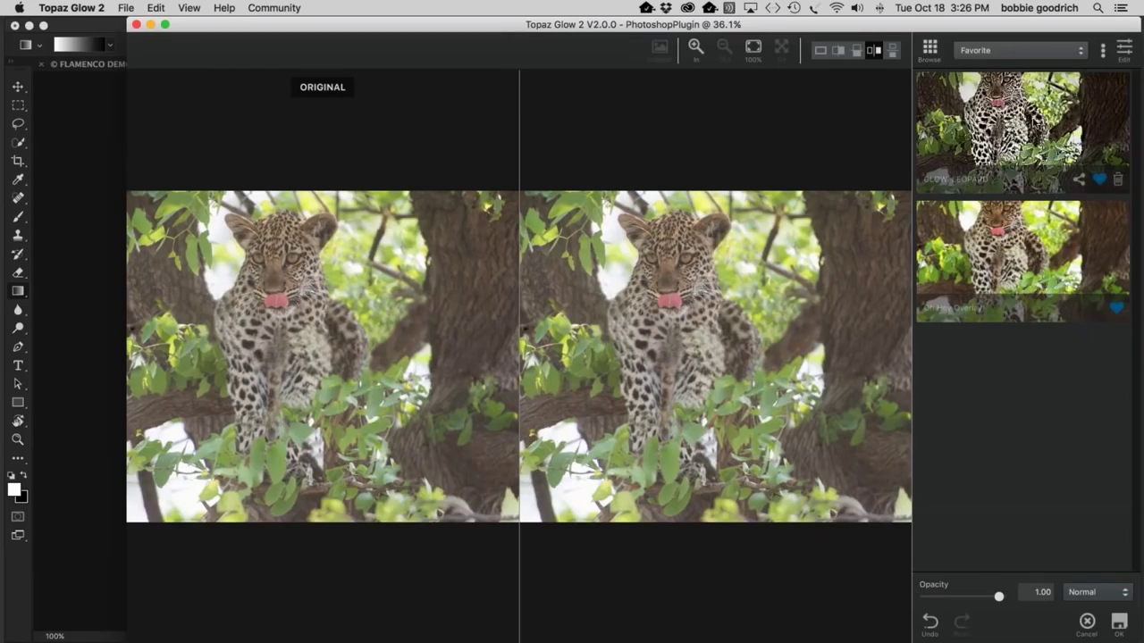
Step: Switch the Topaz Glow 2 preset browser to the Fur and Feathers collection
{"action": "left_click", "coordinate": [1027, 125]}
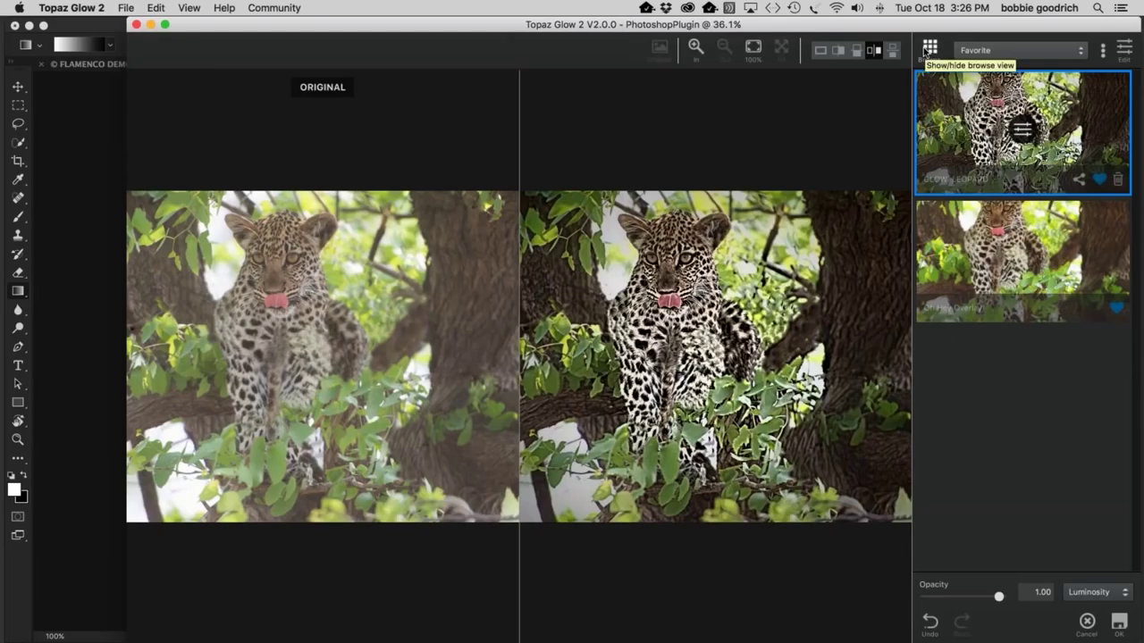
{"action": "left_click", "coordinate": [1081, 51]}
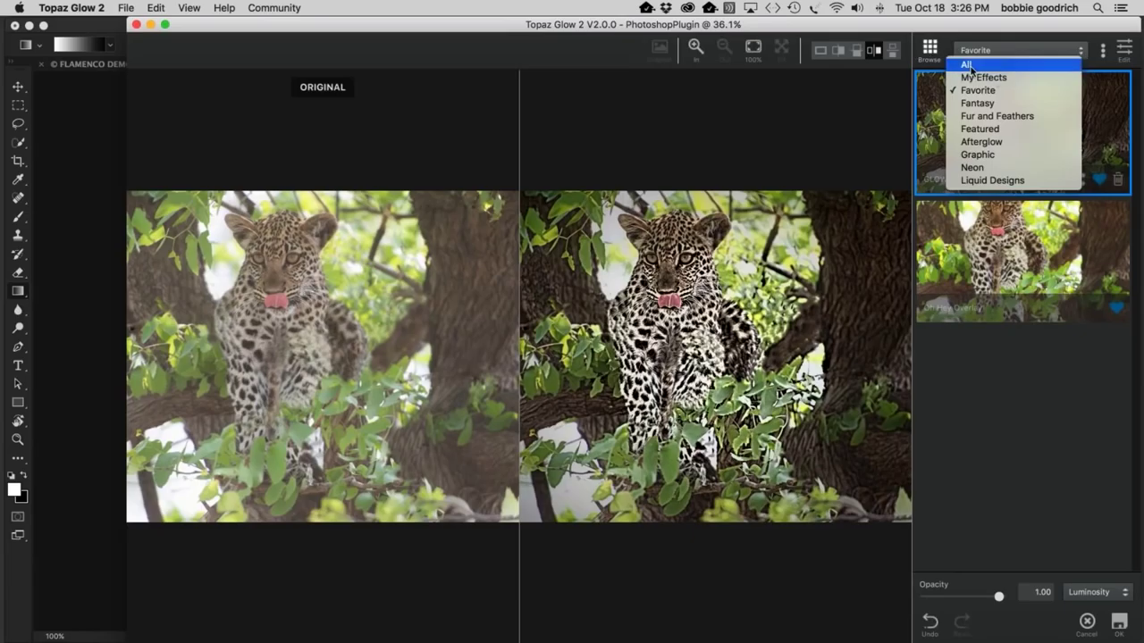
{"action": "left_click", "coordinate": [987, 116]}
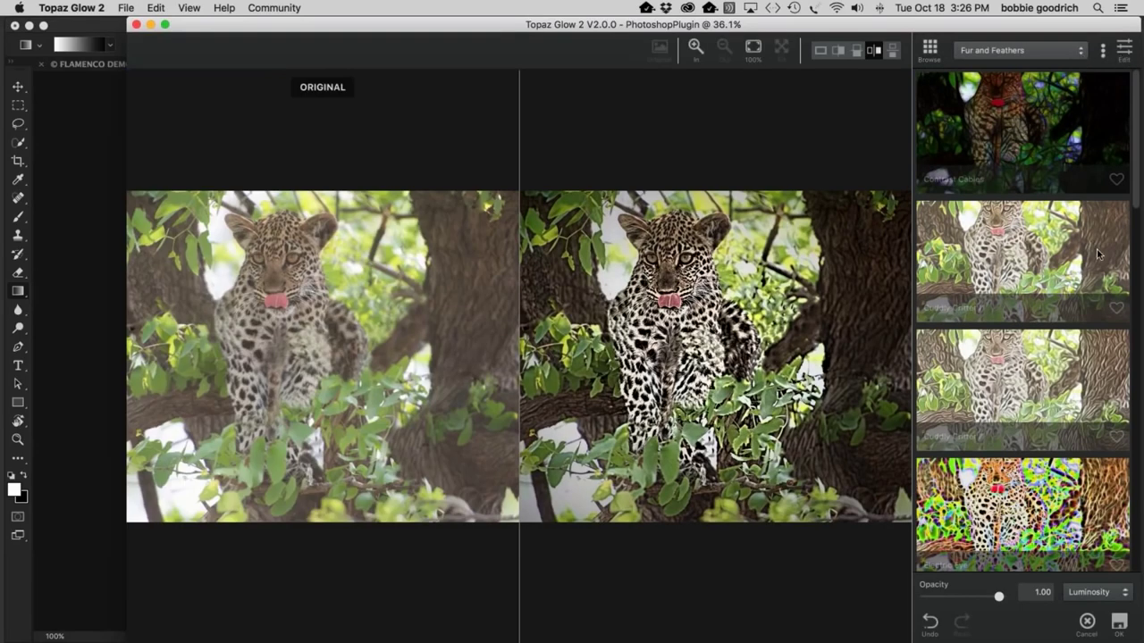
{"action": "scroll", "coordinate": [1097, 255], "scroll_direction": "down", "scroll_amount": 2}
{"action": "scroll", "coordinate": [1097, 255], "scroll_direction": "down", "scroll_amount": 10}
{"action": "scroll", "coordinate": [1097, 254], "scroll_direction": "down", "scroll_amount": 8}
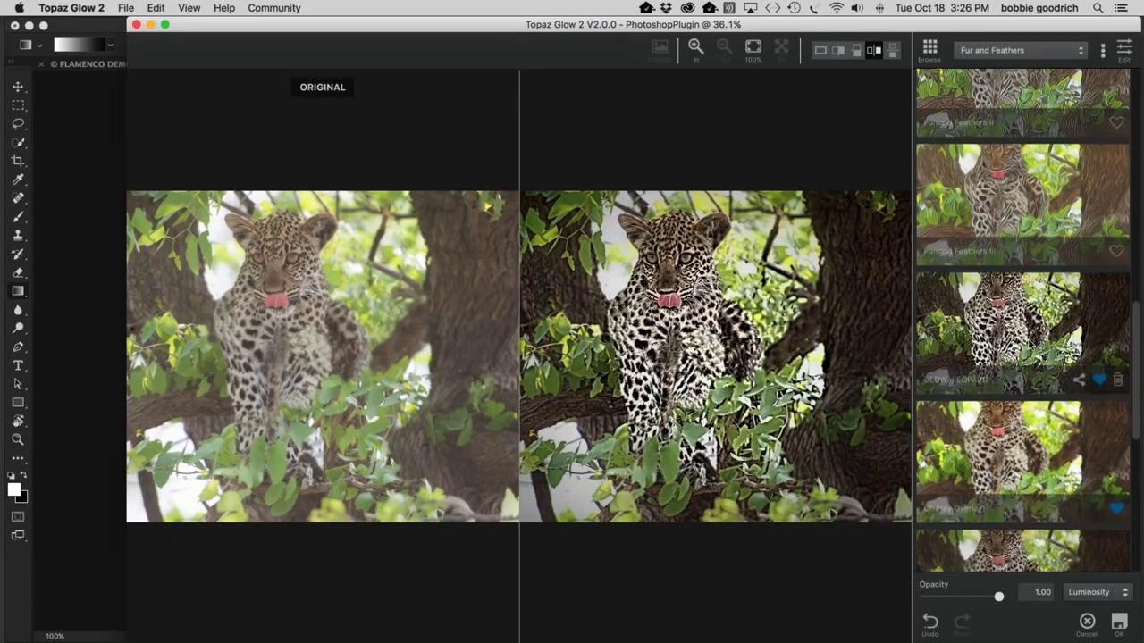
{"action": "scroll", "coordinate": [987, 388], "scroll_direction": "down", "scroll_amount": 1}
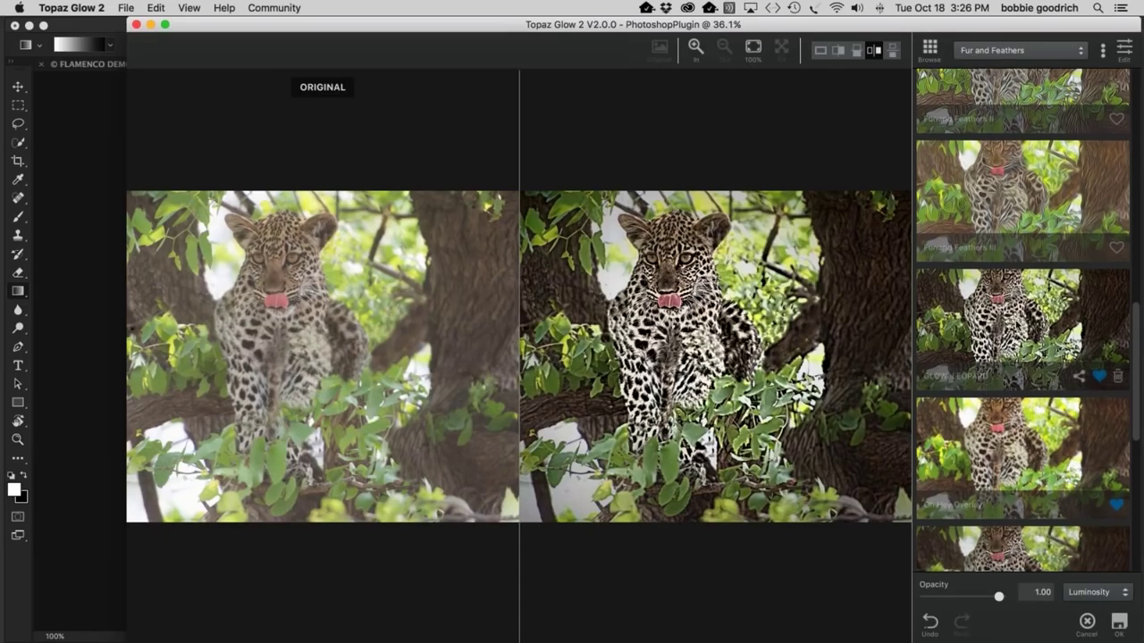
{"action": "scroll", "coordinate": [1023, 465], "scroll_direction": "down", "scroll_amount": 5}
Step: Compare the Punched I and Glow Leopard presets, settling on Punched I
{"action": "left_click", "coordinate": [1023, 478]}
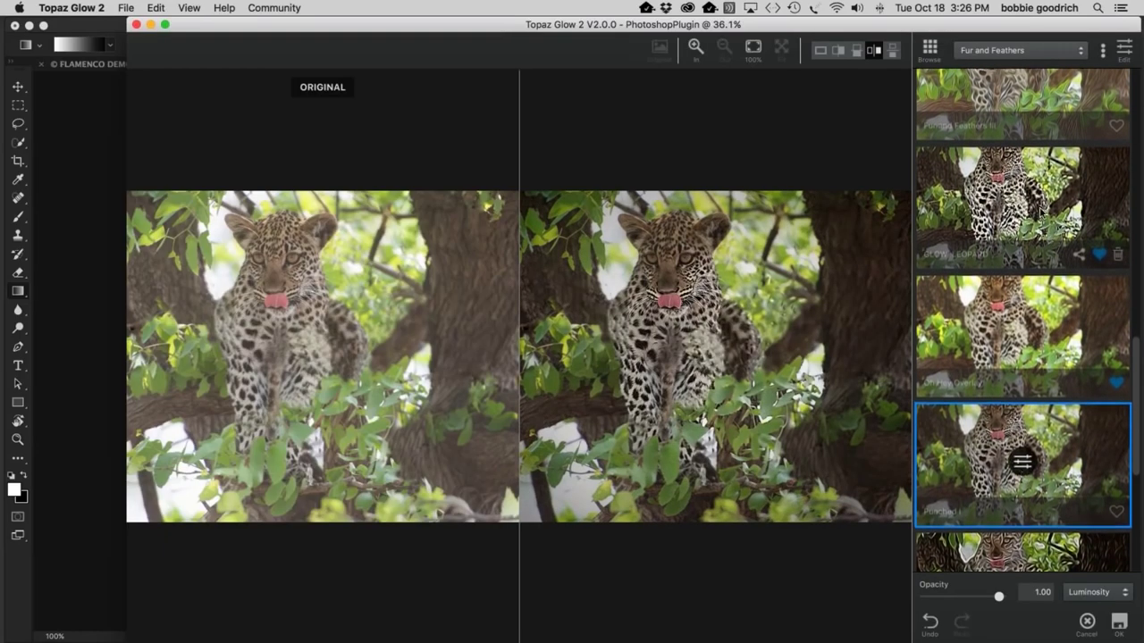
{"action": "left_click", "coordinate": [1021, 204]}
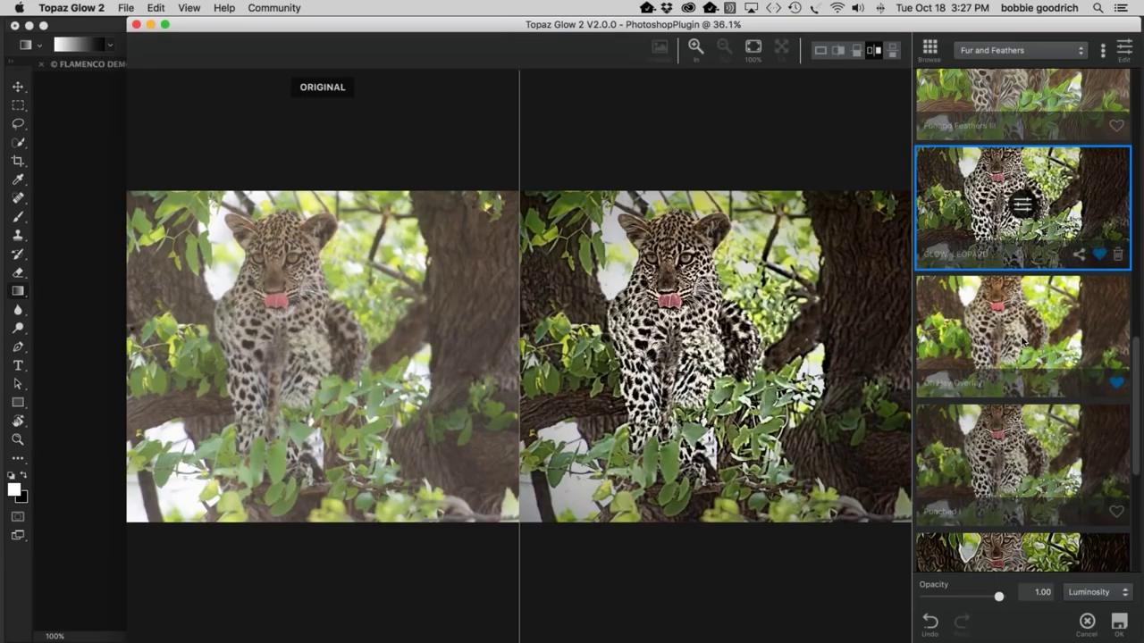
{"action": "left_click", "coordinate": [1010, 429]}
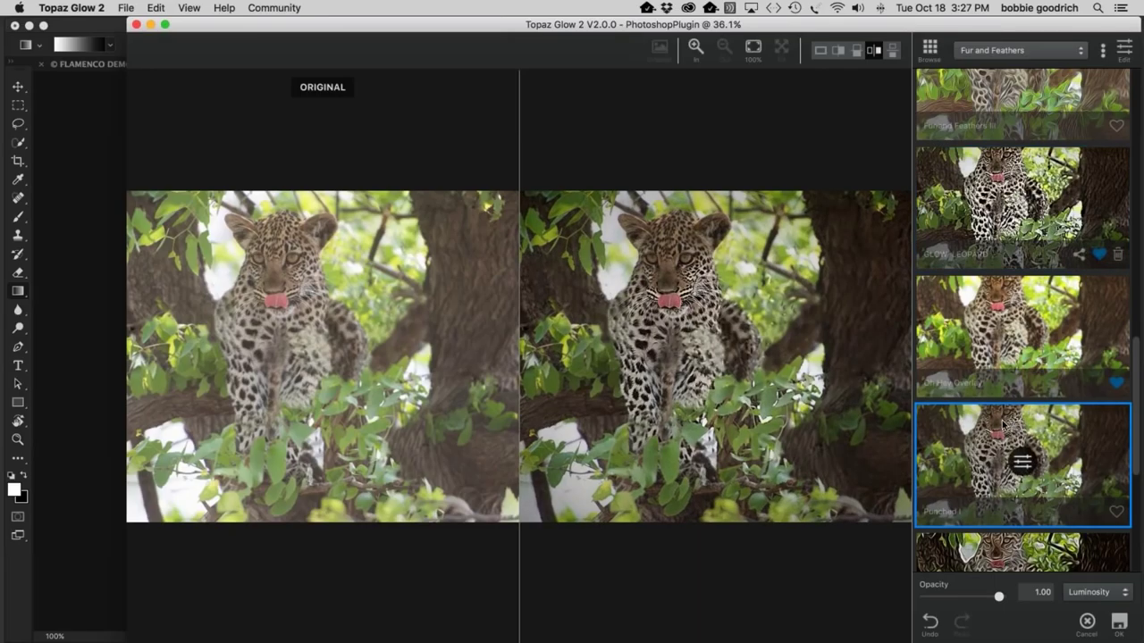
{"action": "scroll", "coordinate": [1051, 447], "scroll_direction": "down", "scroll_amount": 2}
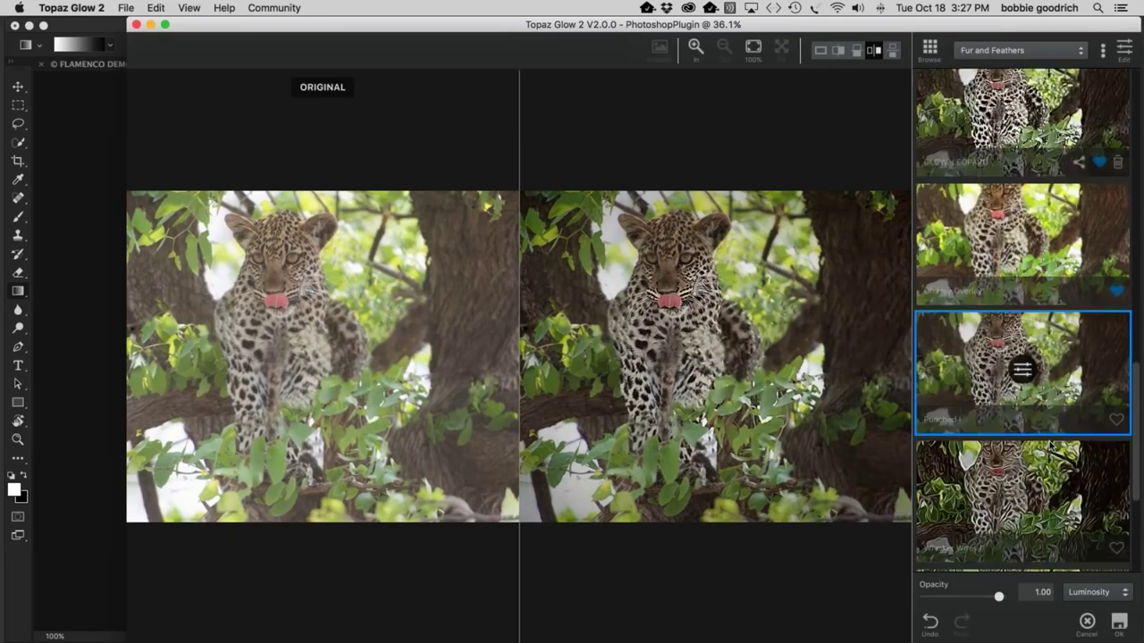
{"action": "left_click", "coordinate": [1024, 369]}
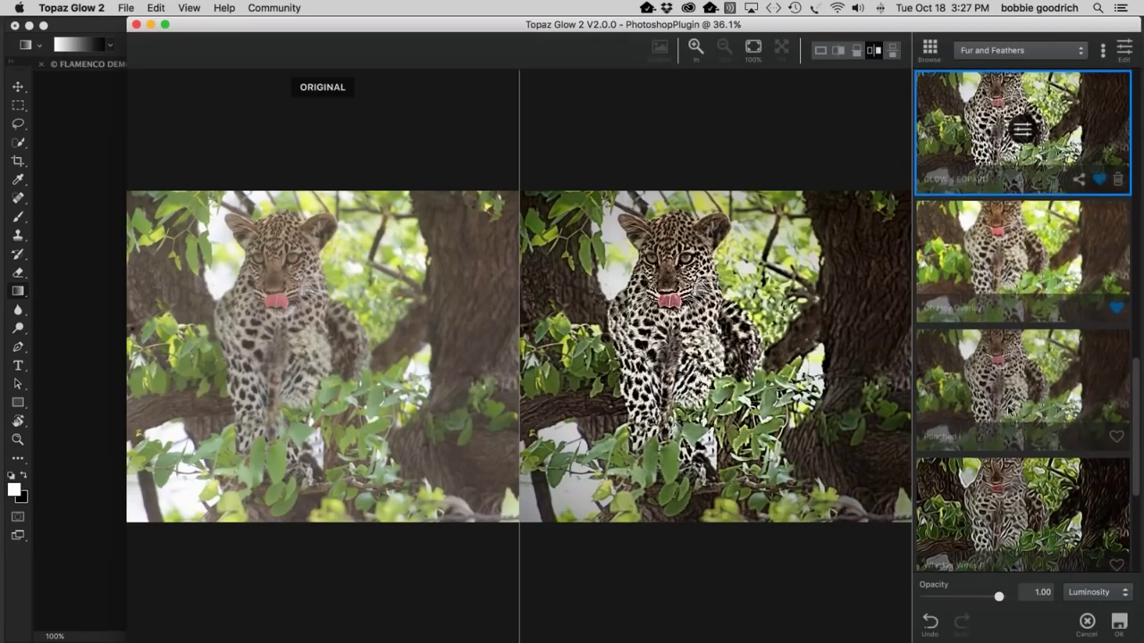
{"action": "left_click", "coordinate": [1010, 410]}
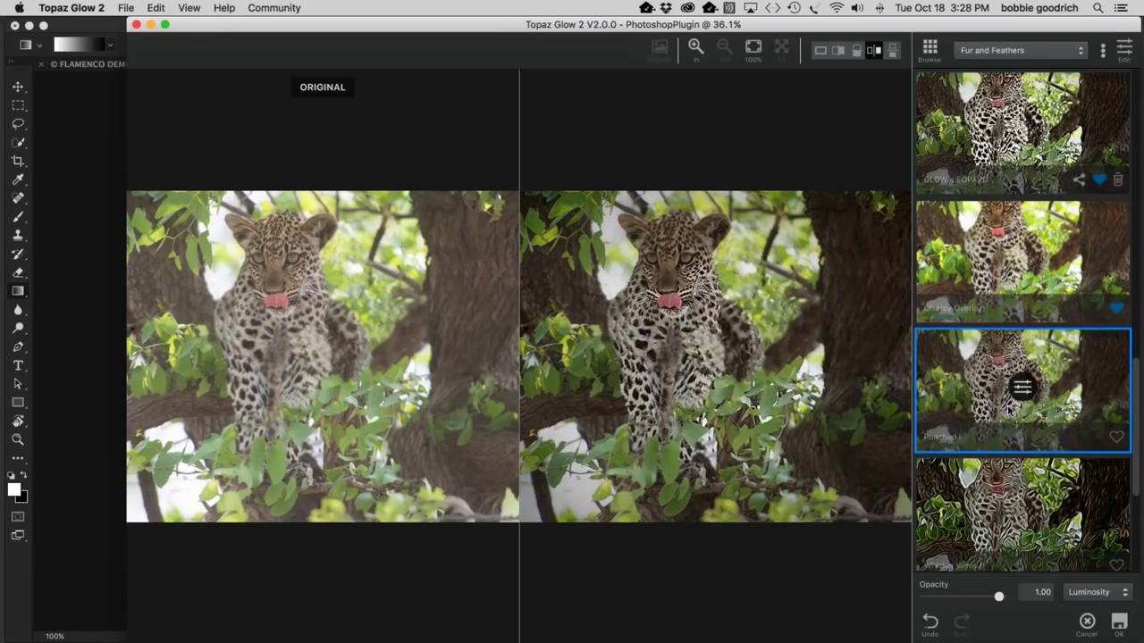
Step: Open Punched I's settings with only the Primary Glow section expanded
{"action": "left_click", "coordinate": [1023, 392]}
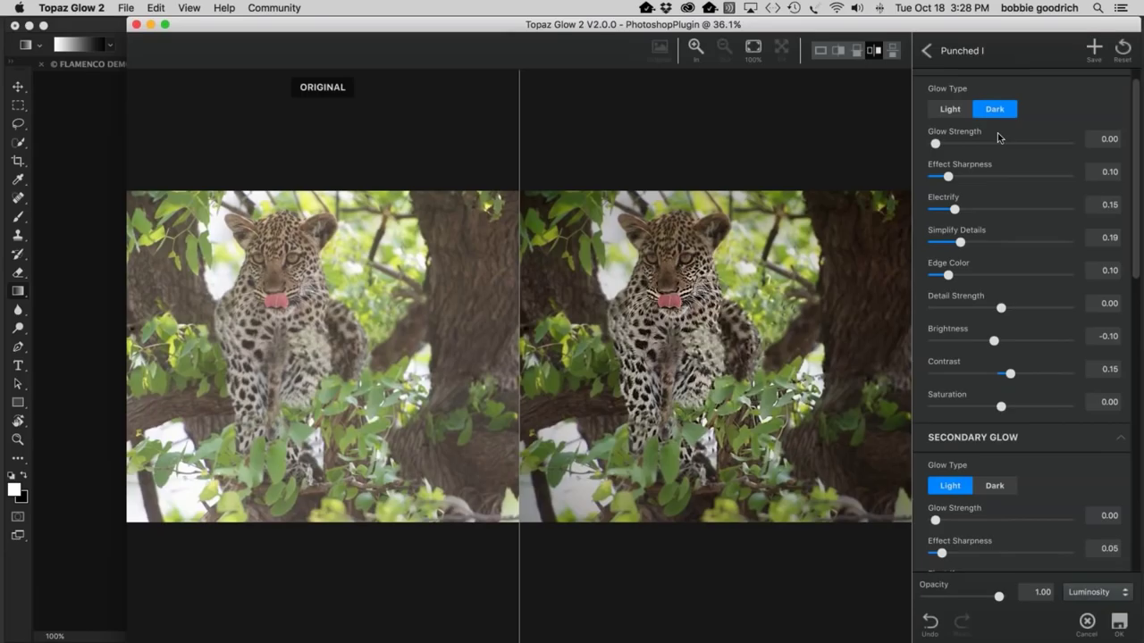
{"action": "scroll", "coordinate": [998, 132], "scroll_direction": "up", "scroll_amount": 1}
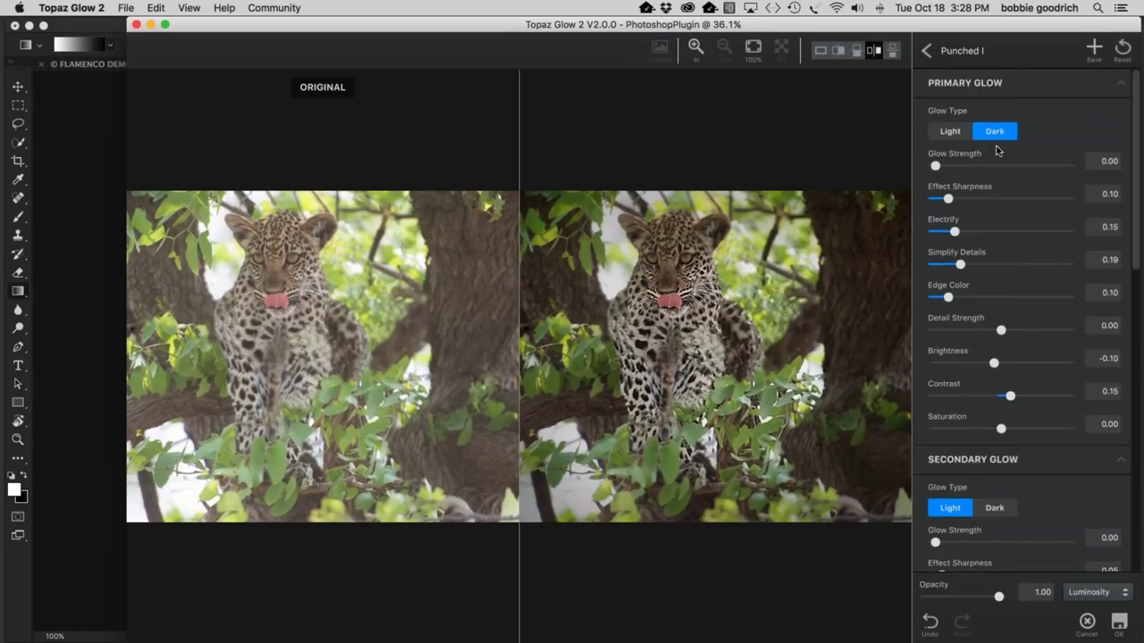
{"action": "left_click", "coordinate": [1119, 84]}
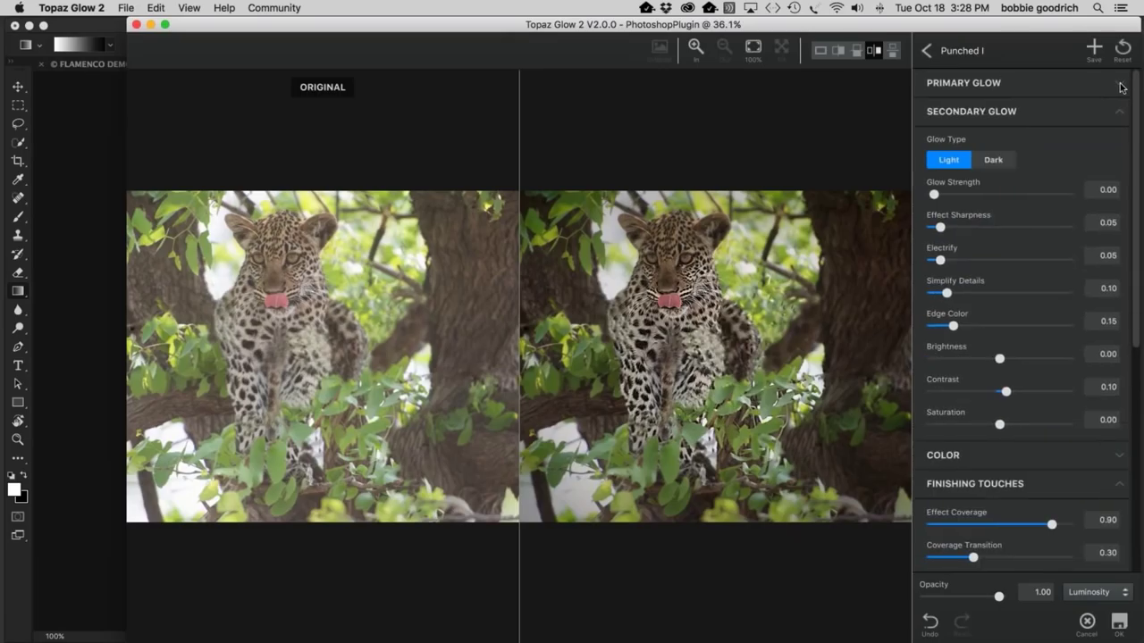
{"action": "left_click", "coordinate": [1120, 114]}
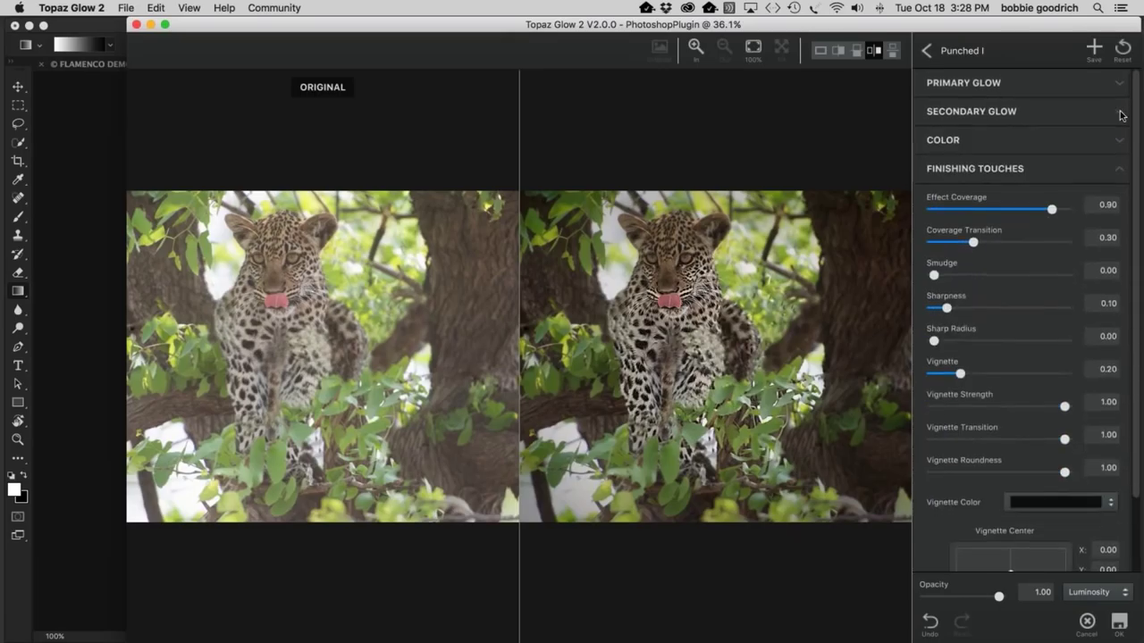
{"action": "left_click", "coordinate": [1119, 169]}
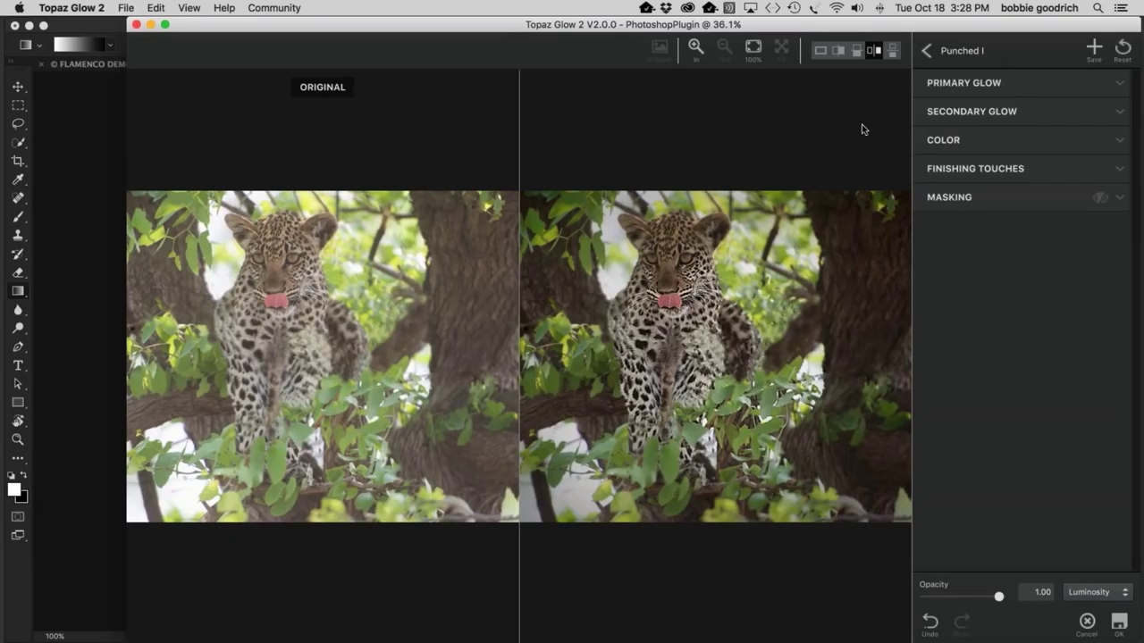
{"action": "left_click", "coordinate": [1120, 83]}
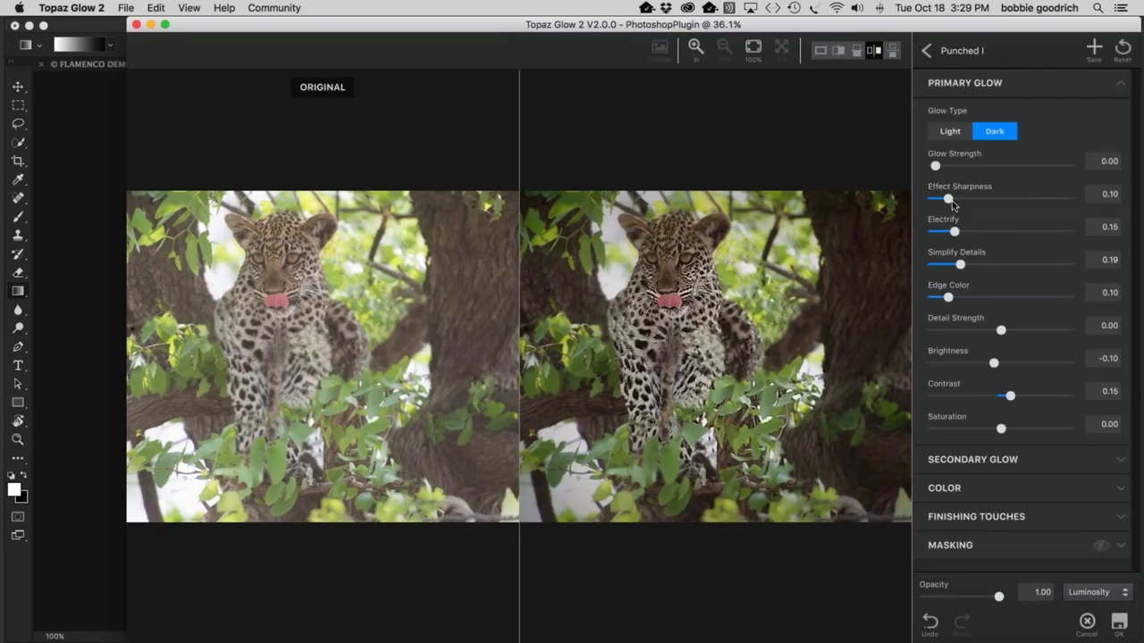
Step: Set Effect Sharpness to 0.37, Electrify to 1.00 and Simplify Details to about 1.00
{"action": "left_click_drag", "start_coordinate": [957, 198], "coordinate": [979, 205]}
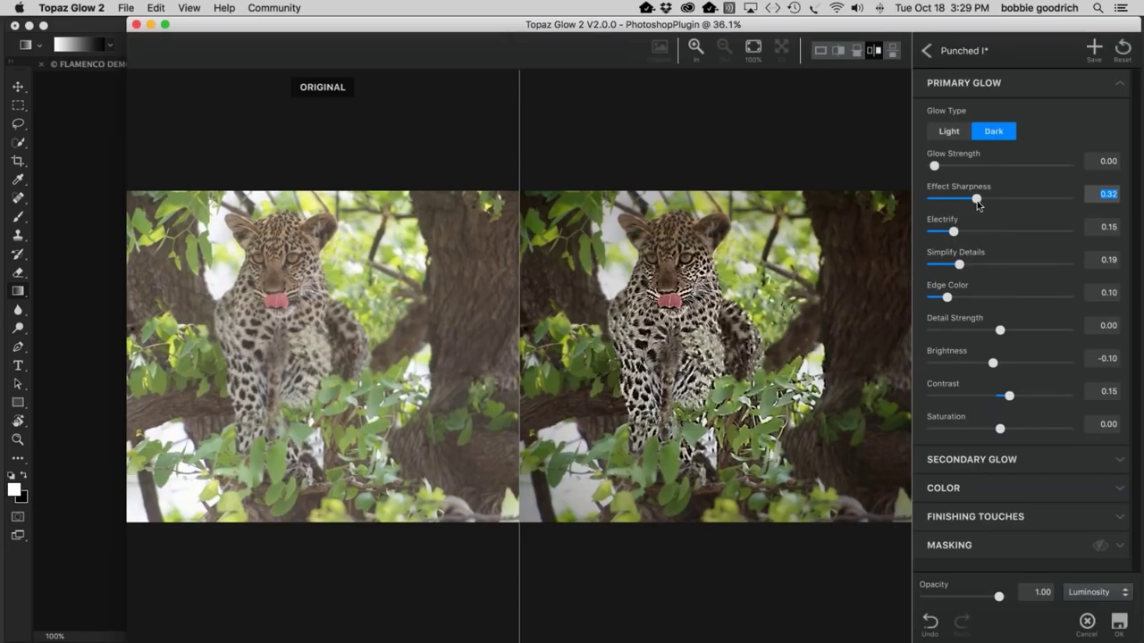
{"action": "left_click_drag", "start_coordinate": [977, 201], "coordinate": [984, 201]}
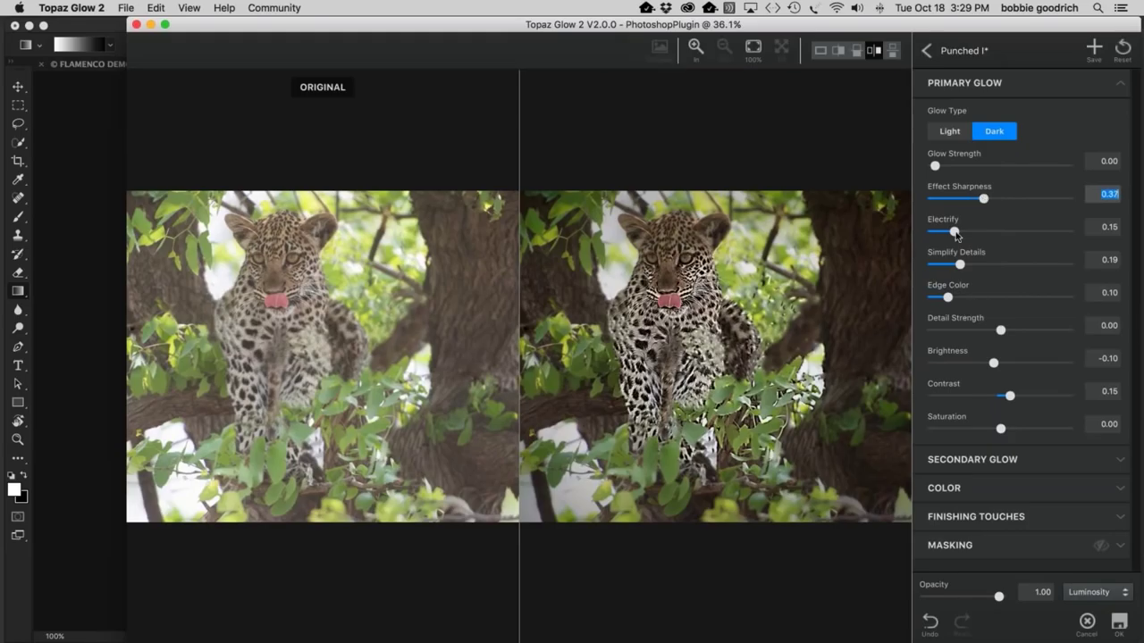
{"action": "left_click_drag", "start_coordinate": [956, 234], "coordinate": [1087, 240]}
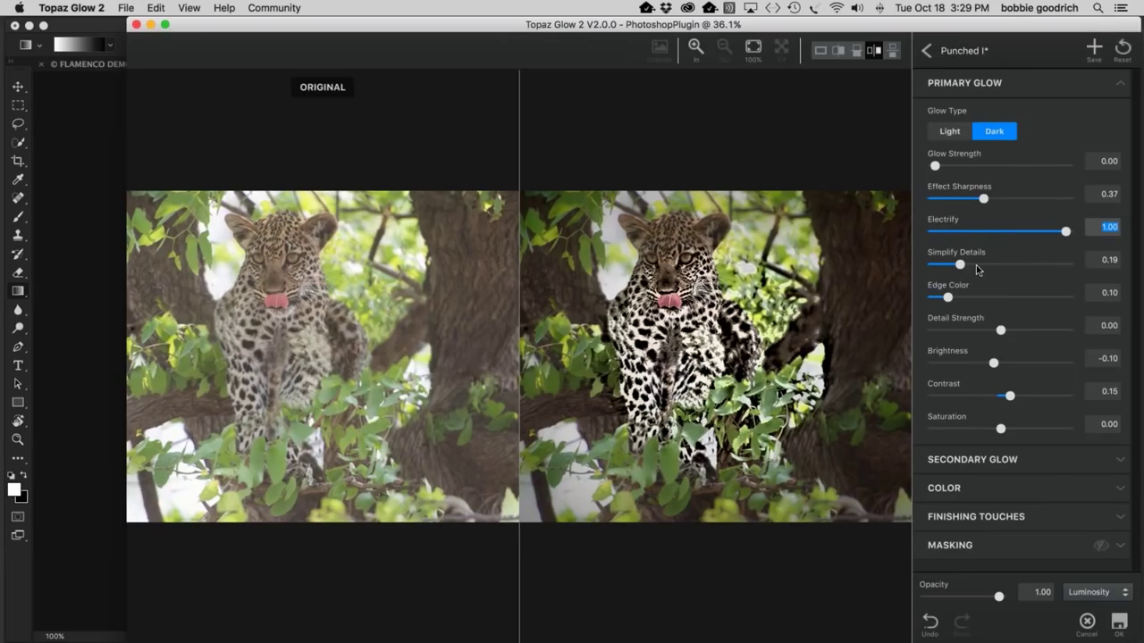
{"action": "left_click_drag", "start_coordinate": [960, 265], "coordinate": [1080, 278]}
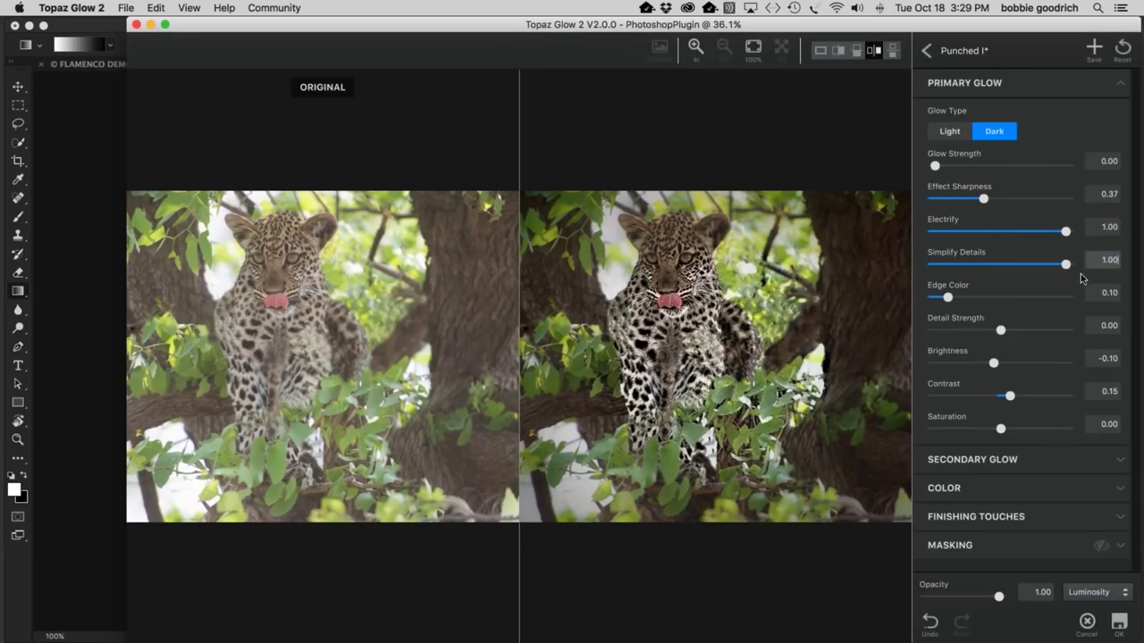
{"action": "left_click_drag", "start_coordinate": [1064, 264], "coordinate": [1099, 280]}
Step: Return Simplify Details to 1.00, set Edge Color to 0 and Detail Strength to 0.17
{"action": "key", "text": "super+a"}
{"action": "type", "text": "0.90"}
{"action": "left_click_drag", "start_coordinate": [1053, 264], "coordinate": [1070, 268]}
{"action": "left_click_drag", "start_coordinate": [940, 299], "coordinate": [881, 291]}
{"action": "left_click_drag", "start_coordinate": [1002, 333], "coordinate": [1013, 335]}
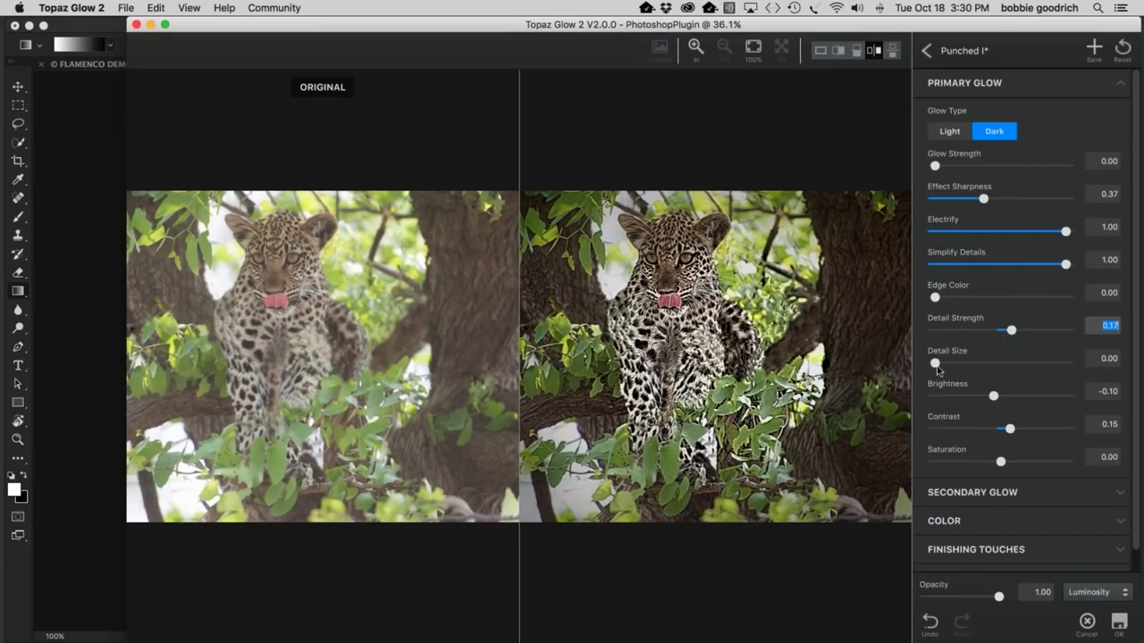
Step: Set the primary glow's Detail Size to 0.09
{"action": "left_click_drag", "start_coordinate": [937, 369], "coordinate": [952, 366]}
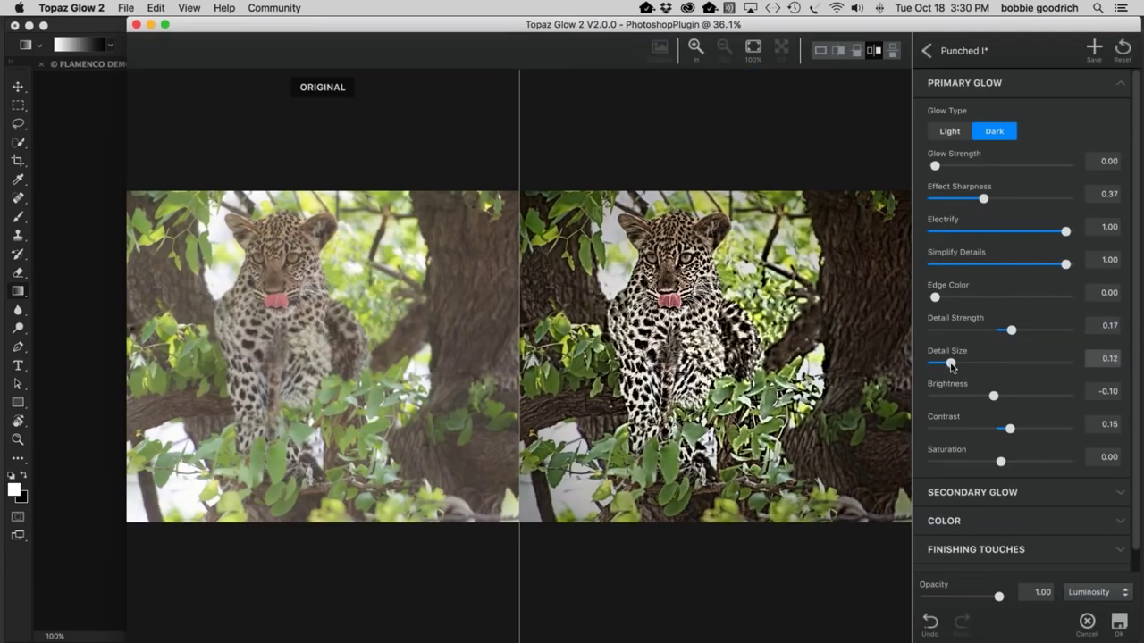
{"action": "left_click_drag", "start_coordinate": [951, 367], "coordinate": [949, 368]}
{"action": "key", "text": "Down"}
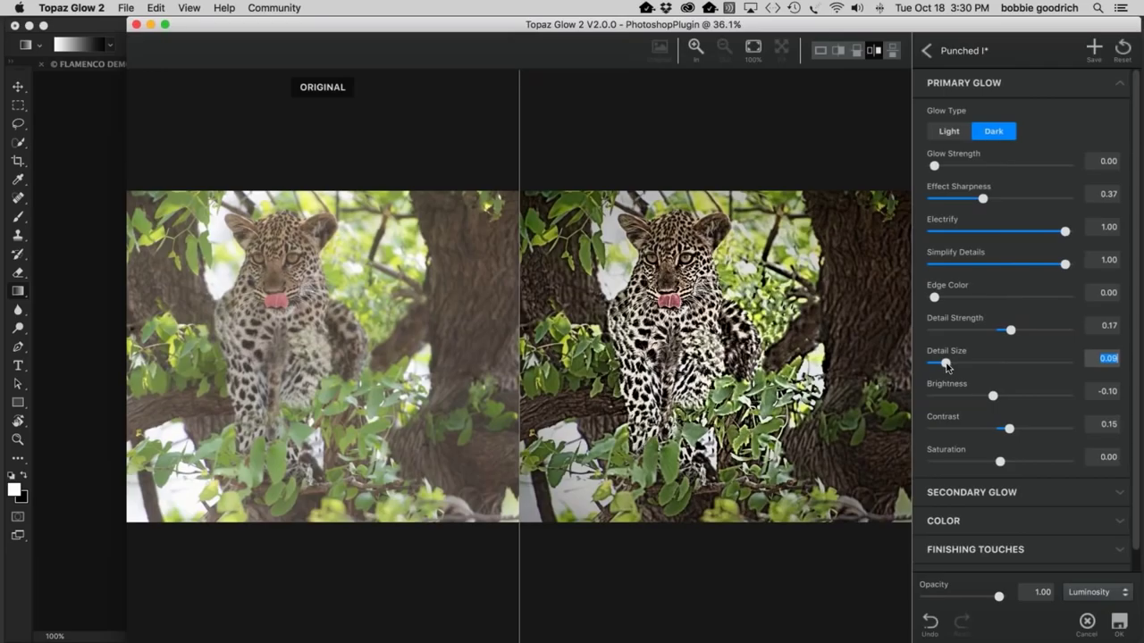
{"action": "left_click_drag", "start_coordinate": [947, 365], "coordinate": [946, 364]}
{"action": "key", "text": "Up"}
{"action": "key", "text": "Tab"}
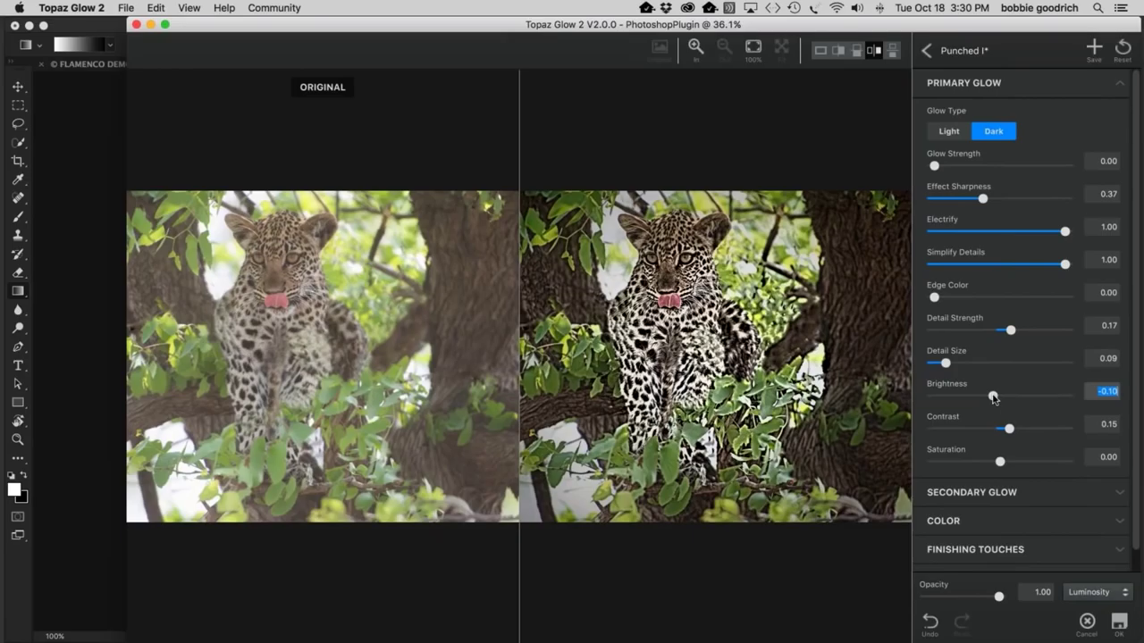
Step: Set Contrast to 0.36 and Saturation to 0.28, then fold away the Primary Glow settings
{"action": "left_click_drag", "start_coordinate": [1010, 430], "coordinate": [1033, 434]}
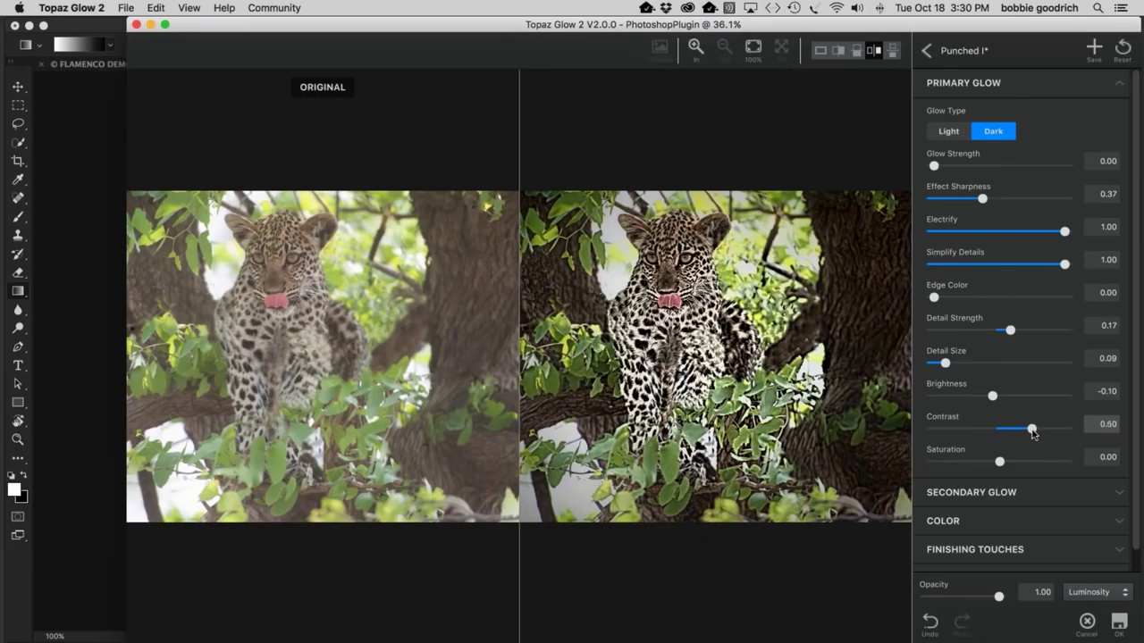
{"action": "mouse_move", "coordinate": [1033, 433]}
{"action": "left_mouse_down"}
{"action": "mouse_move", "coordinate": [962, 432]}
{"action": "mouse_move", "coordinate": [1028, 437]}
{"action": "left_mouse_up"}
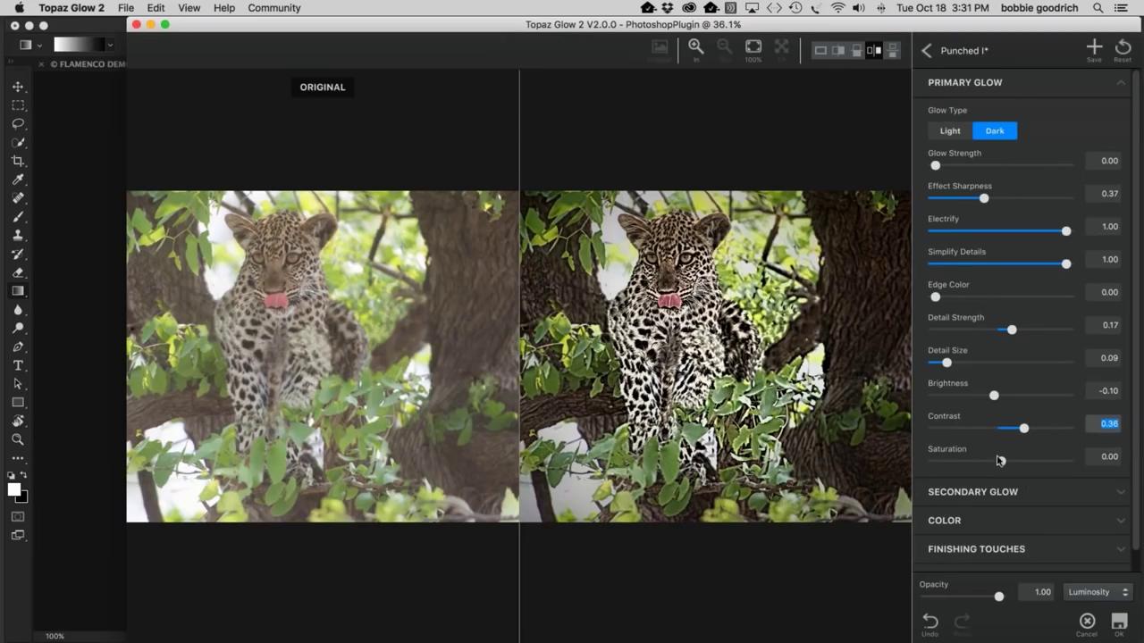
{"action": "left_click", "coordinate": [1002, 461]}
{"action": "left_click_drag", "start_coordinate": [1002, 462], "coordinate": [1022, 473]}
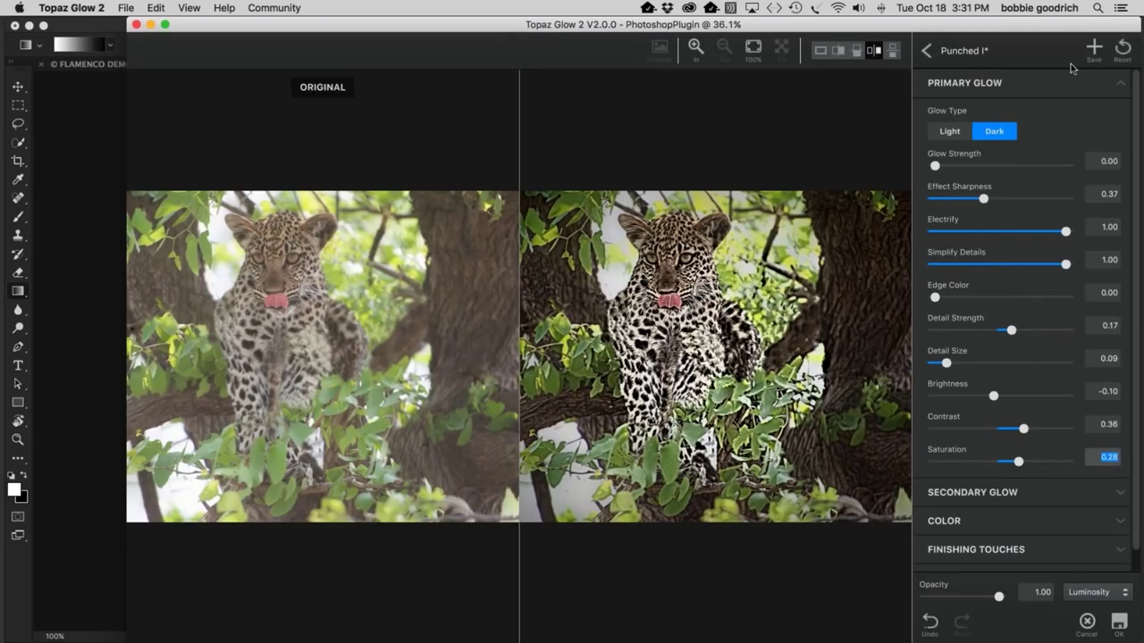
{"action": "left_click", "coordinate": [1123, 87]}
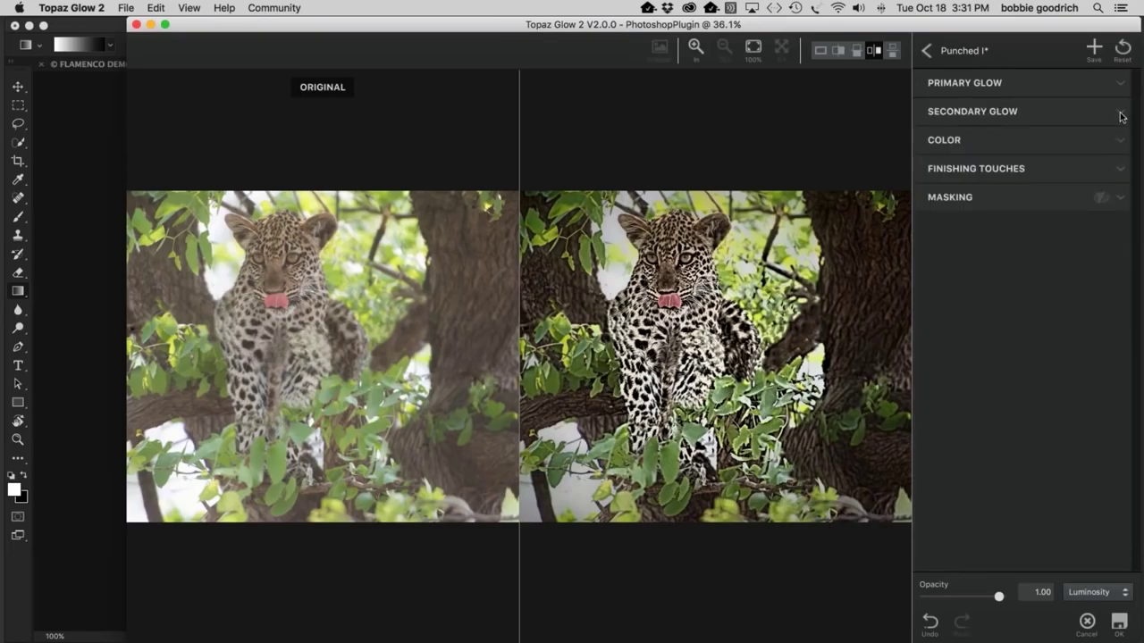
{"action": "left_click", "coordinate": [1123, 117]}
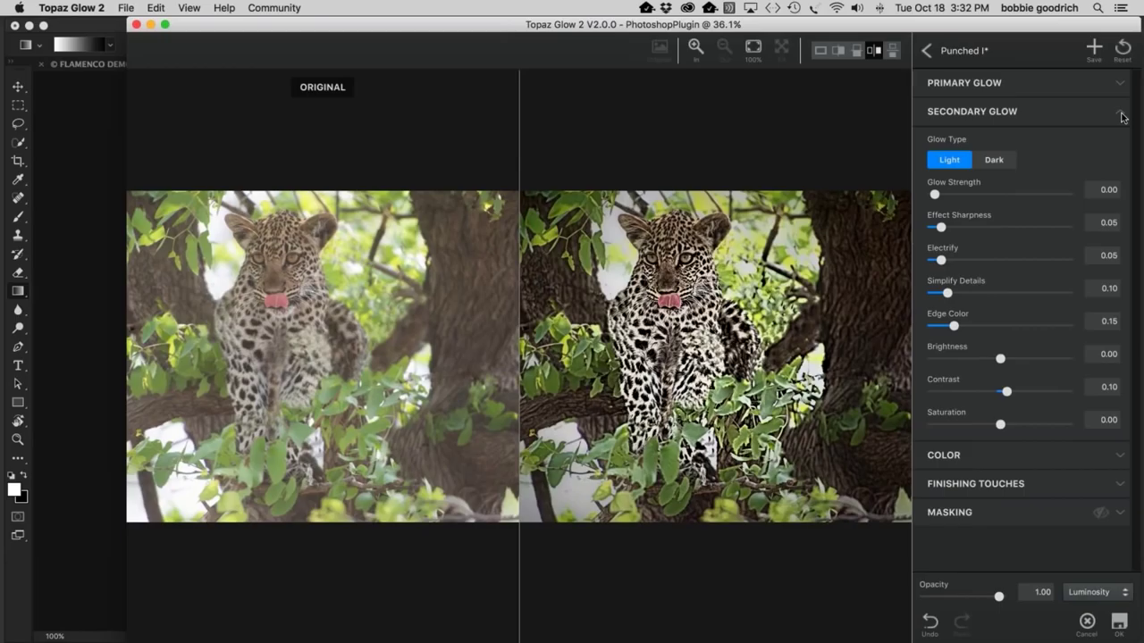
{"action": "left_click", "coordinate": [1120, 112]}
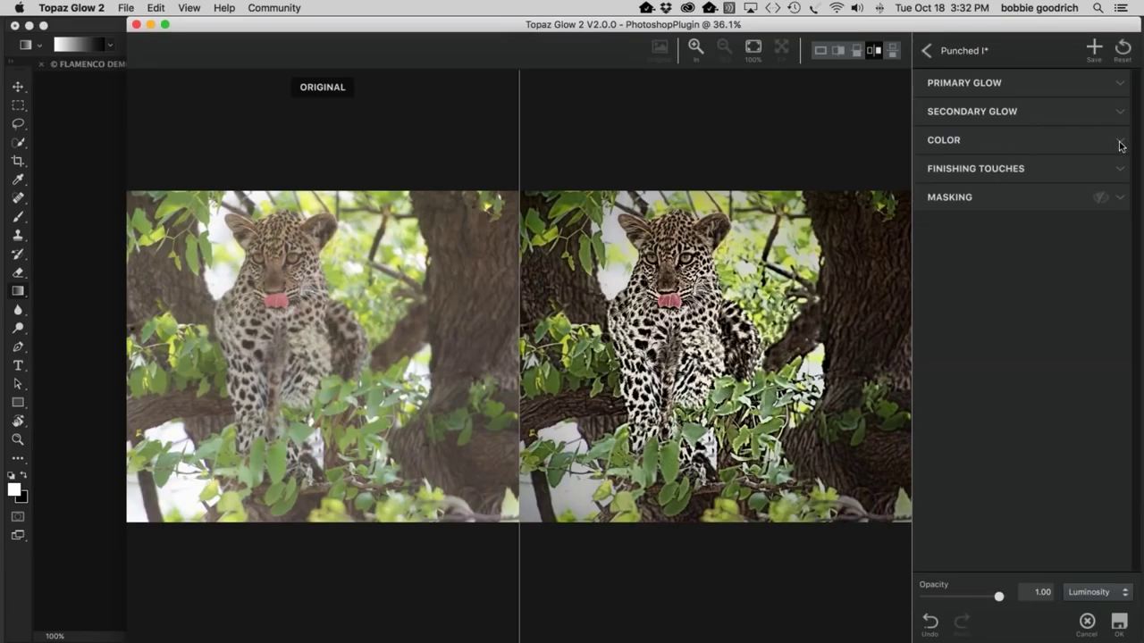
{"action": "left_click", "coordinate": [1121, 143]}
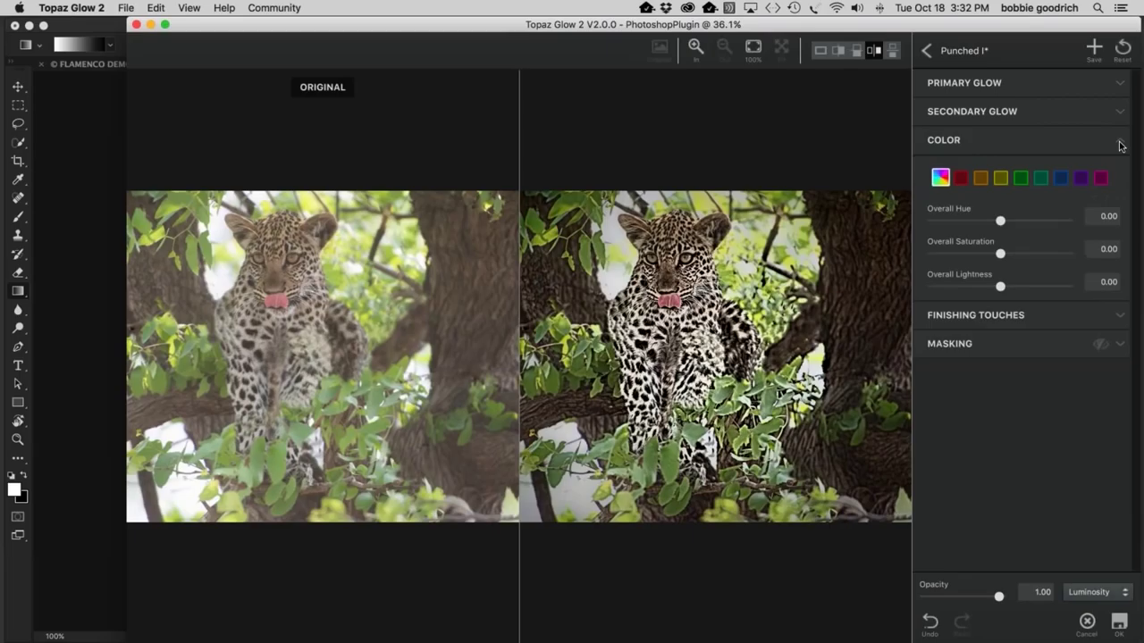
{"action": "left_click", "coordinate": [1120, 143]}
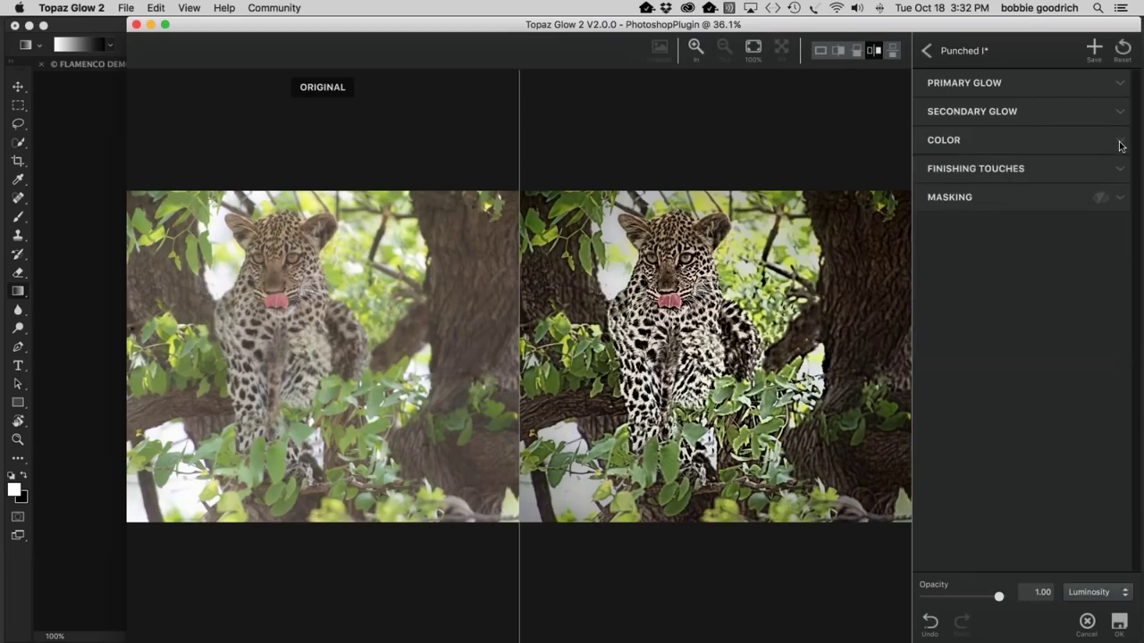
{"action": "left_click", "coordinate": [1120, 168]}
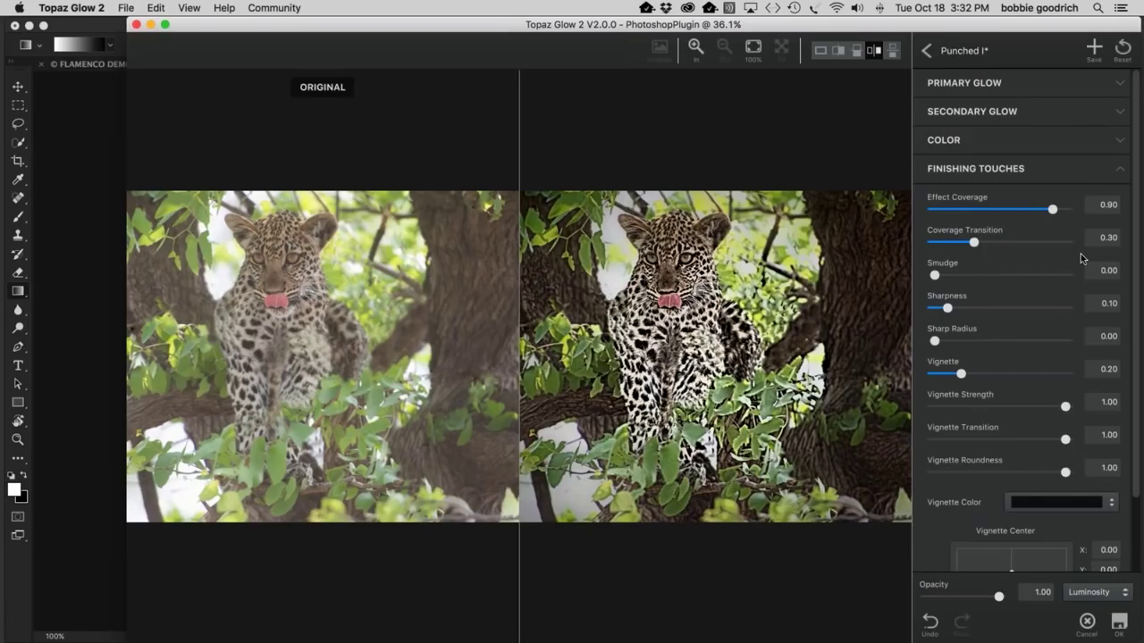
{"action": "left_click", "coordinate": [976, 168]}
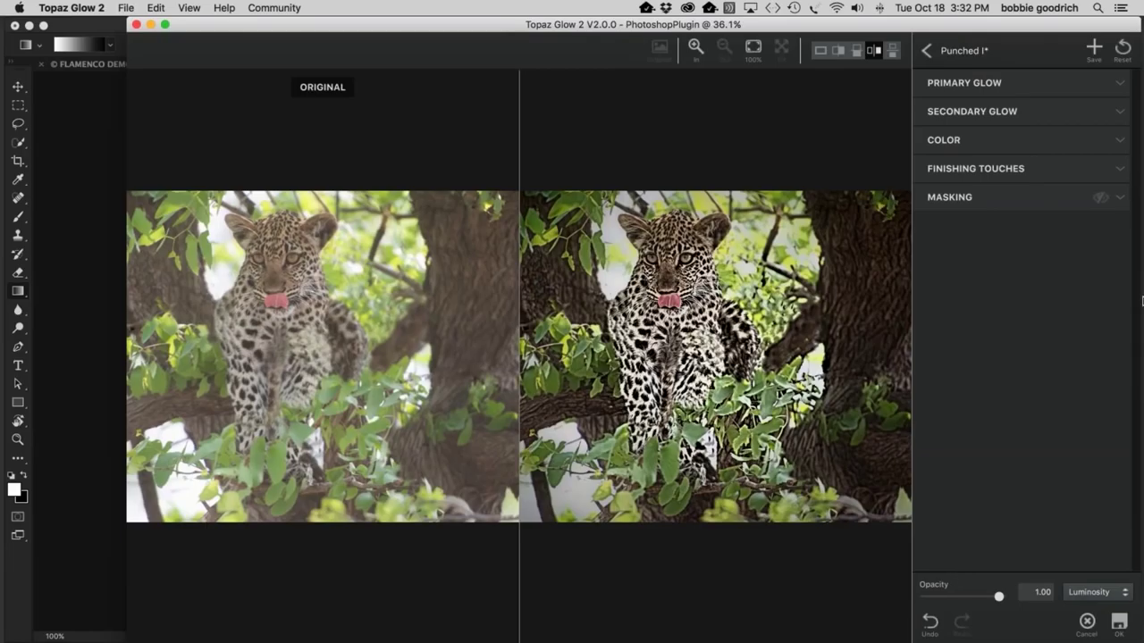
Step: Mask the glow by luminosity with Luminosity 1.00 and Range about 0.56
{"action": "left_click", "coordinate": [1103, 198]}
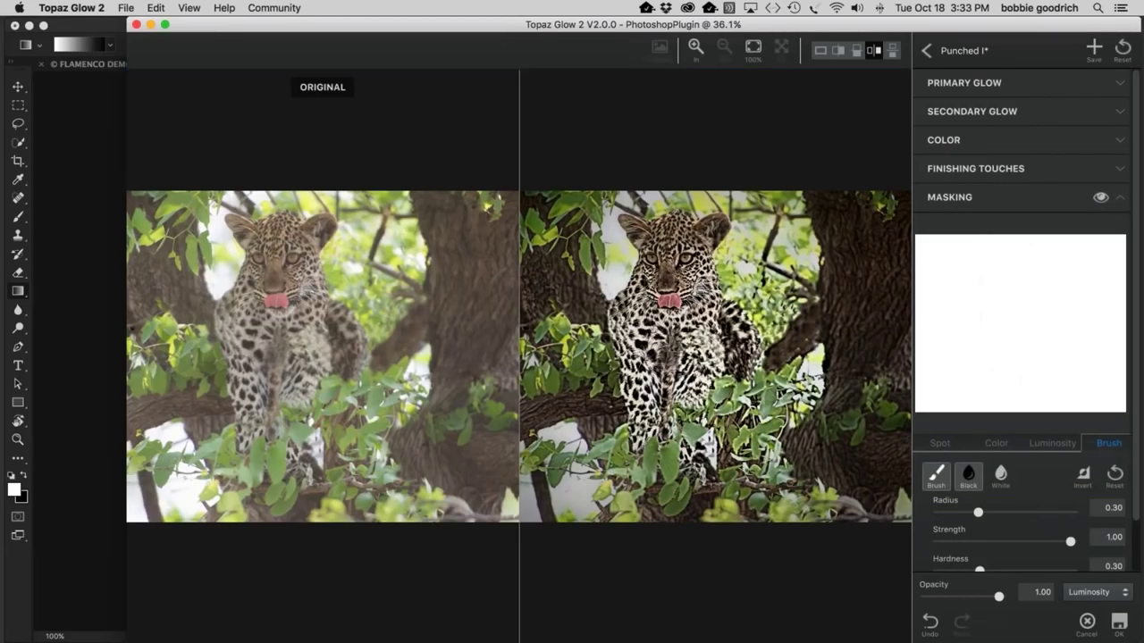
{"action": "left_click", "coordinate": [1051, 447]}
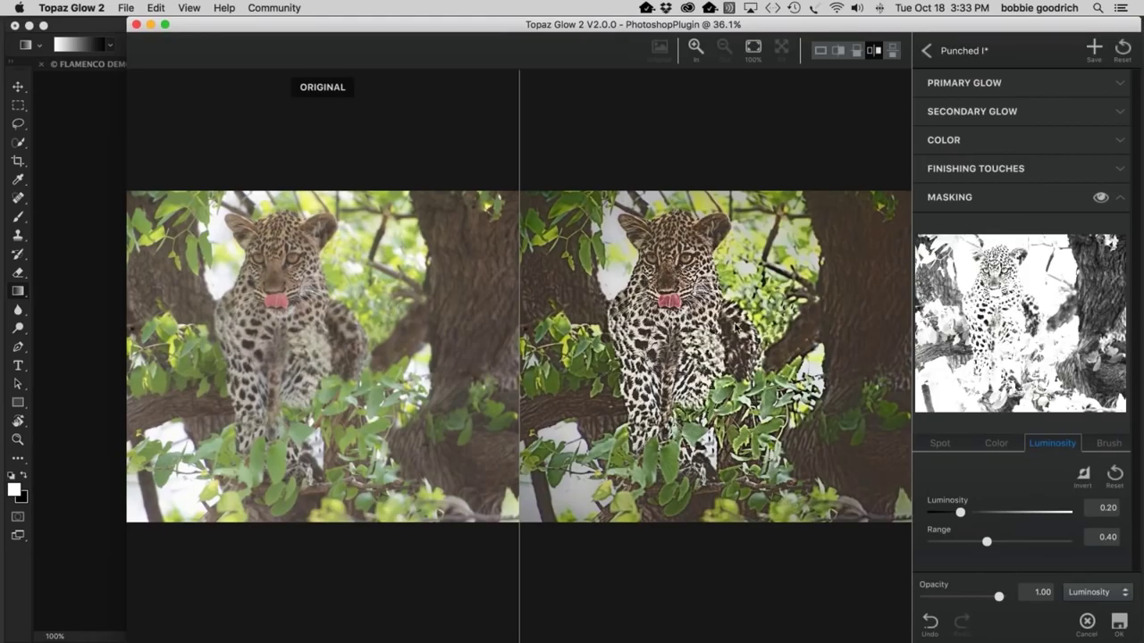
{"action": "left_click_drag", "start_coordinate": [961, 514], "coordinate": [1066, 514]}
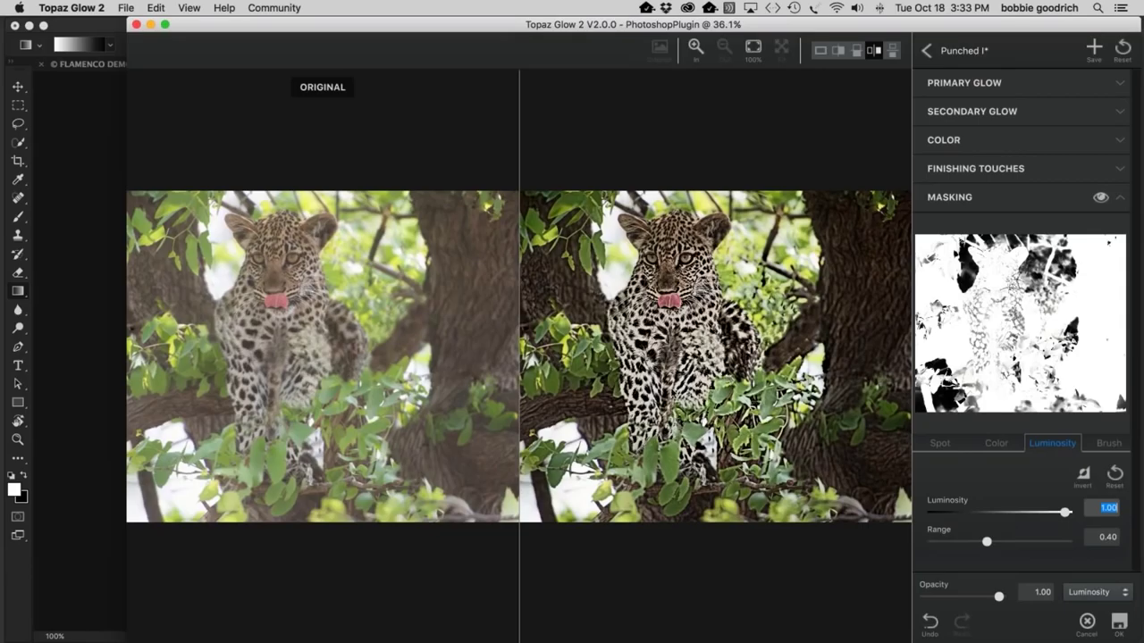
{"action": "left_click", "coordinate": [997, 542]}
{"action": "mouse_move", "coordinate": [997, 540]}
{"action": "left_mouse_down"}
{"action": "mouse_move", "coordinate": [1069, 542]}
{"action": "mouse_move", "coordinate": [932, 539]}
{"action": "mouse_move", "coordinate": [1003, 546]}
{"action": "mouse_move", "coordinate": [1007, 531]}
{"action": "left_mouse_up"}
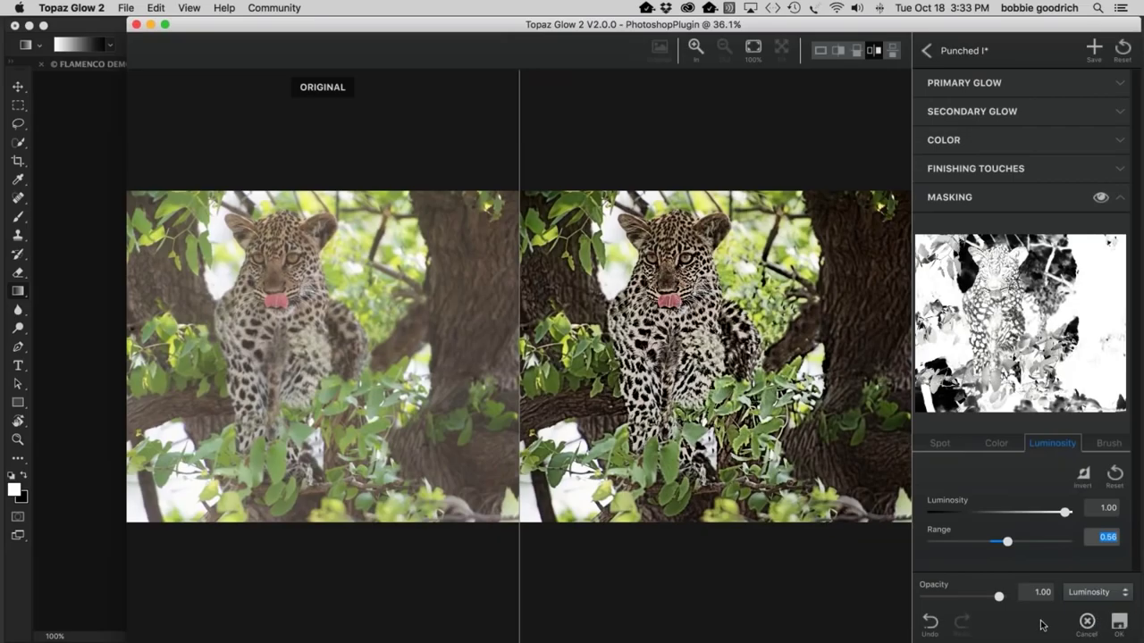
Step: Apply the glow to the GLOW 2 layer and toggle its visibility to compare with the original
{"action": "left_click", "coordinate": [1123, 625]}
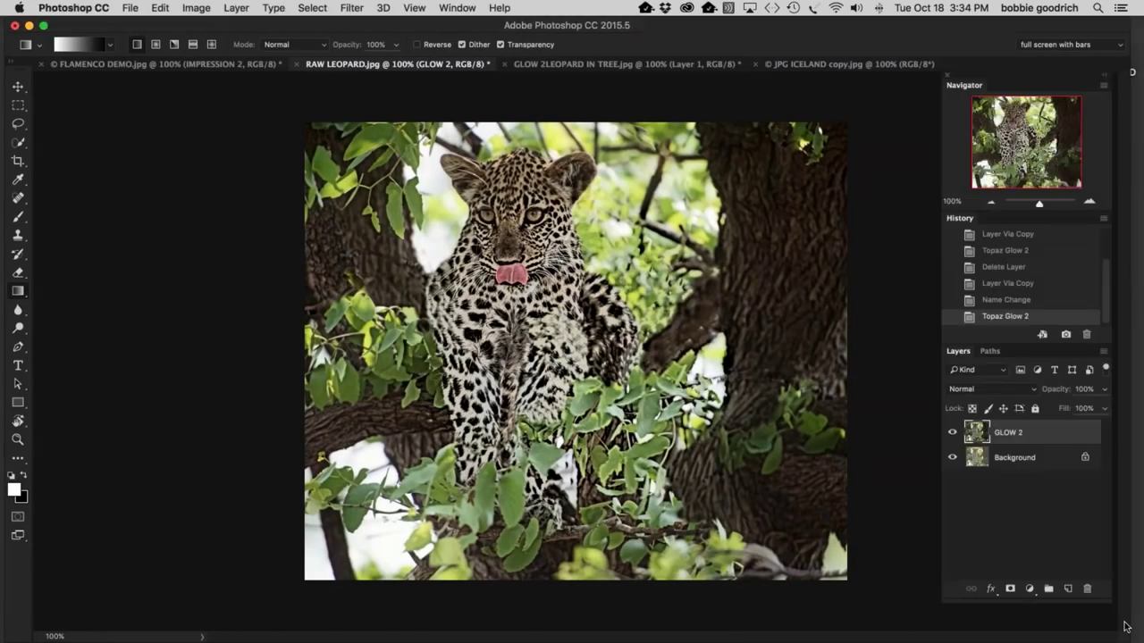
{"action": "left_click", "coordinate": [952, 433]}
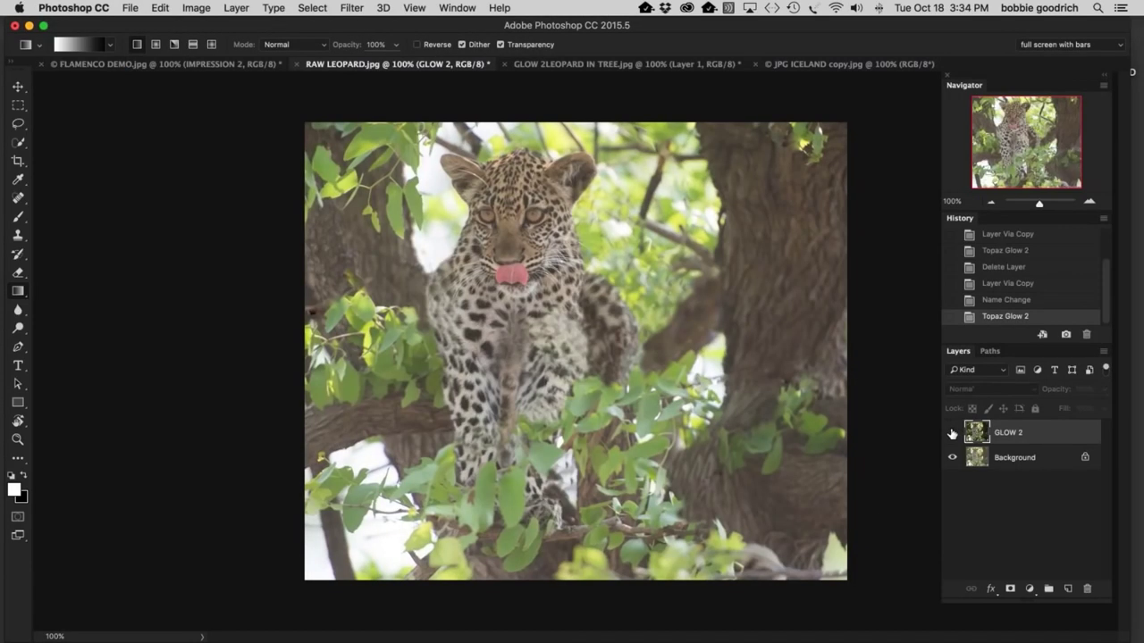
{"action": "left_click", "coordinate": [951, 433]}
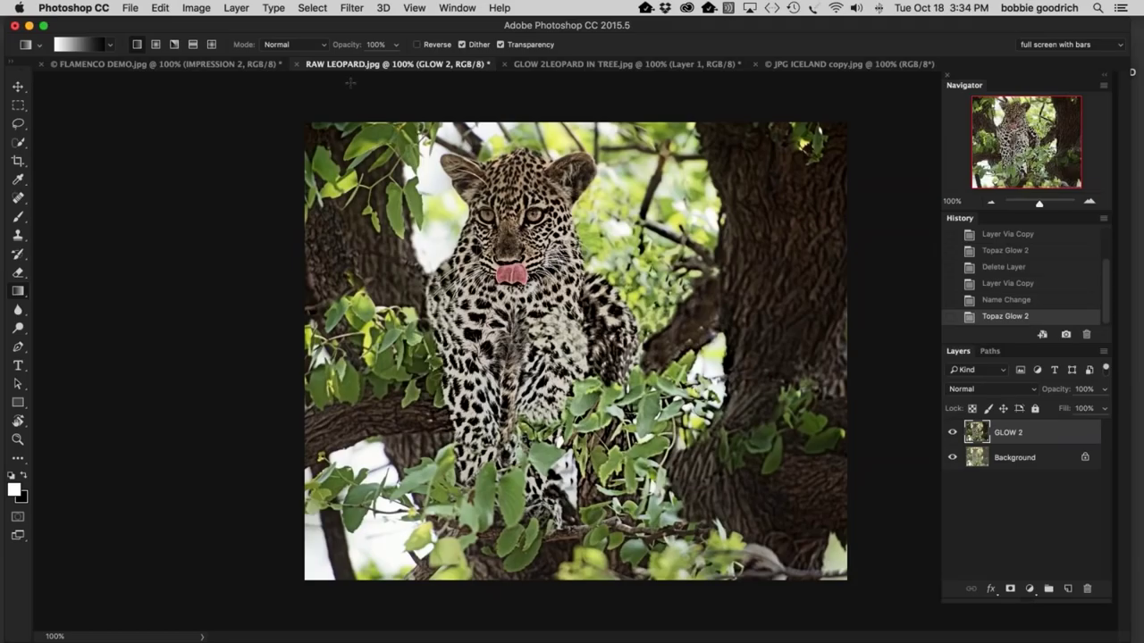
Step: In the GLOW 2LEOPARD IN TREE document, rename Layer 1 to 'IMPRESSION 2'
{"action": "left_click", "coordinate": [579, 65]}
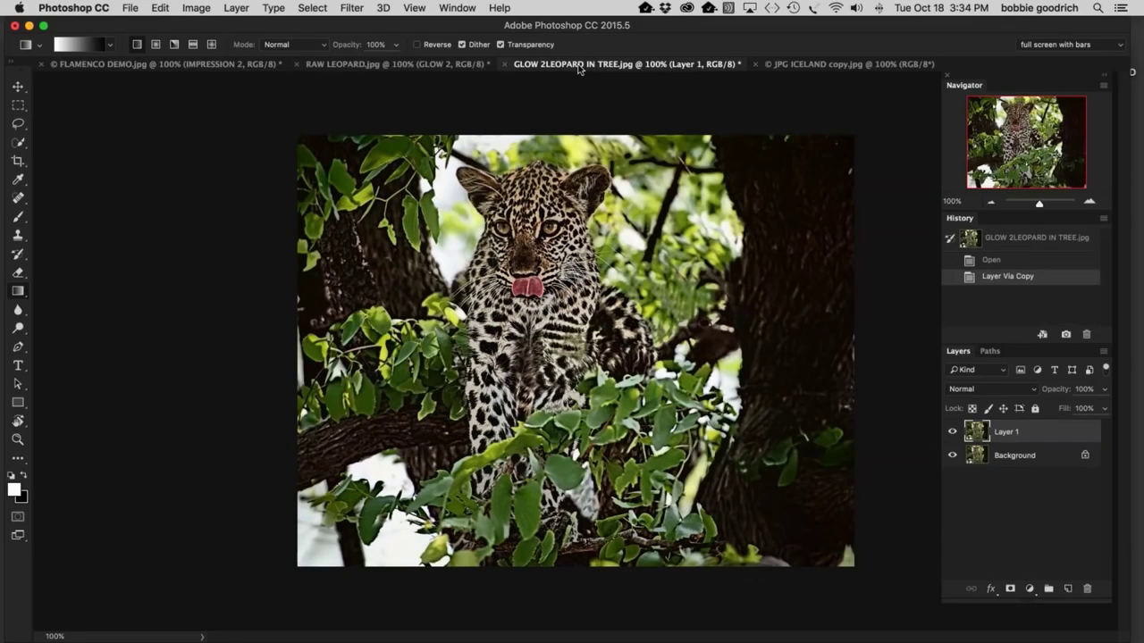
{"action": "double_click", "coordinate": [1004, 433]}
{"action": "type", "text": "IMPRESSION"}
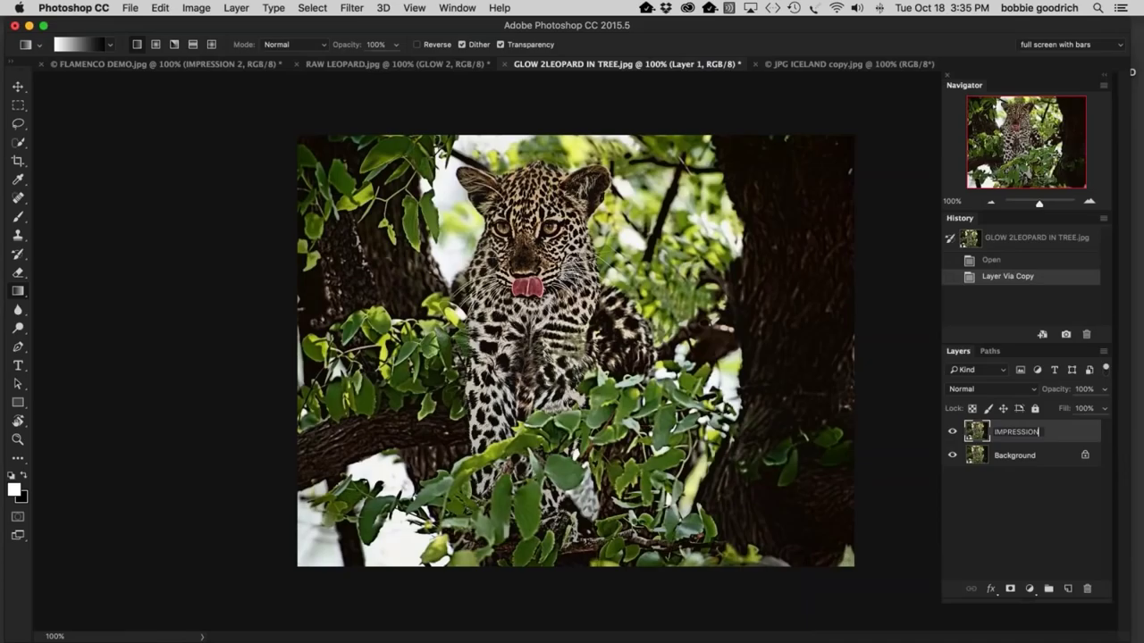
{"action": "type", "text": " 2"}
Step: Run Filter > Topaz Labs > Topaz Impression 2 on the layer
{"action": "left_click", "coordinate": [351, 8]}
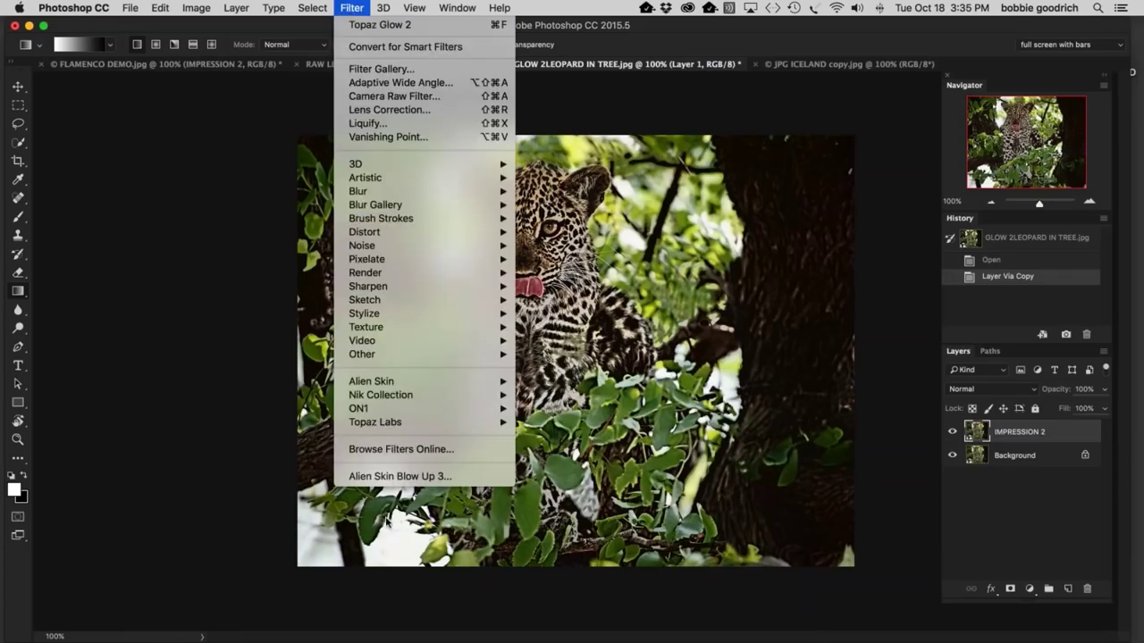
{"action": "mouse_move", "coordinate": [414, 423]}
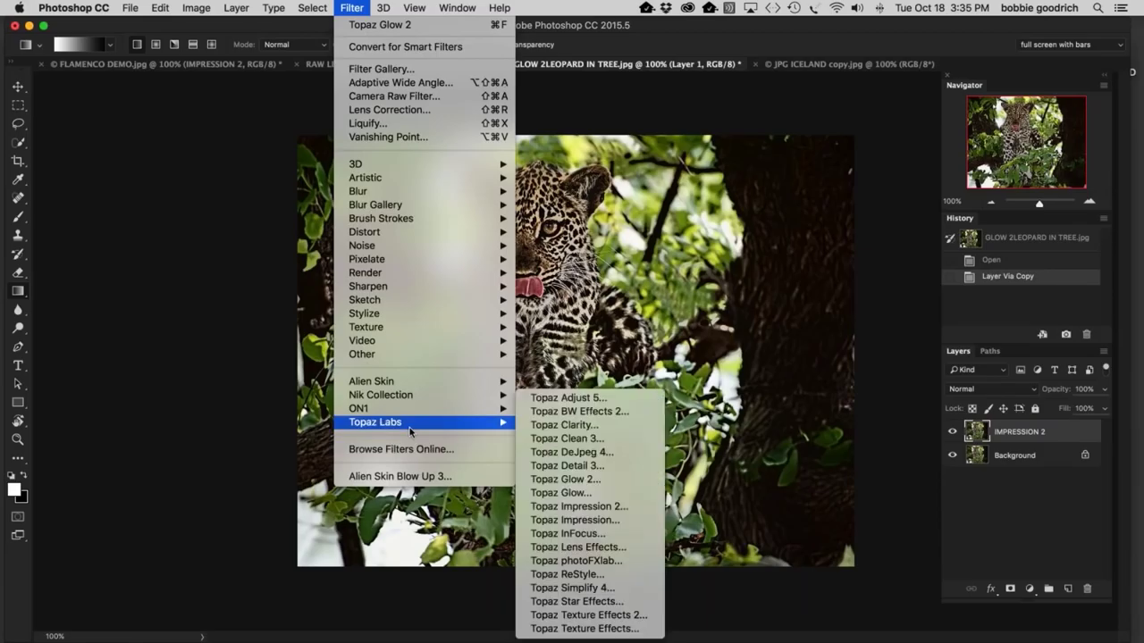
{"action": "left_click", "coordinate": [587, 508]}
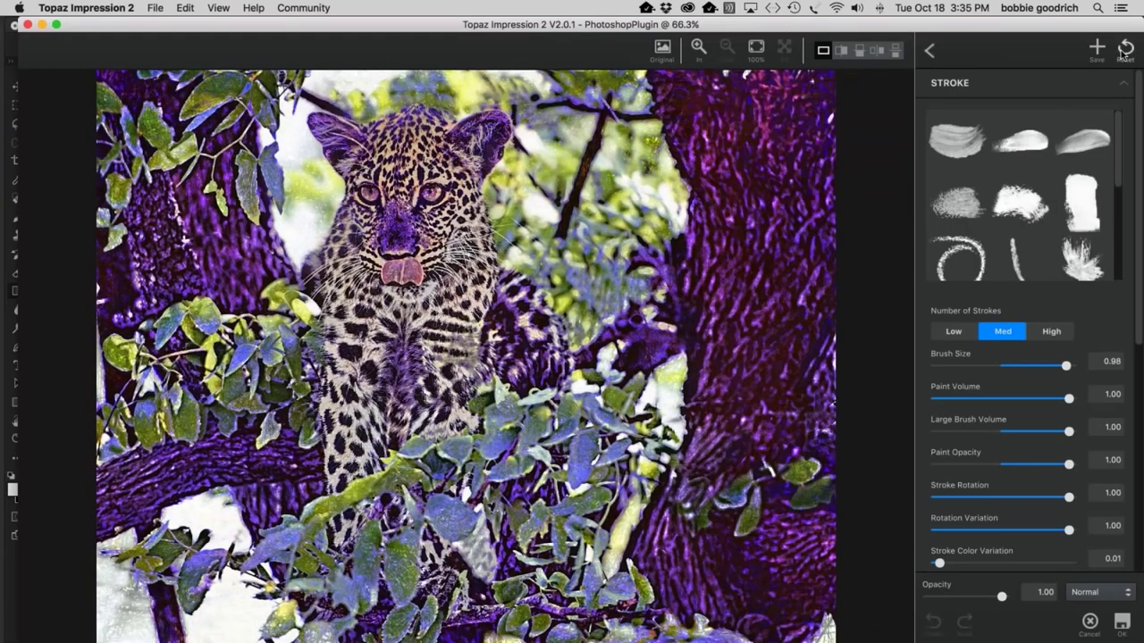
Step: Reset the Impression 2 stroke settings to defaults and return to the Modern preset browser
{"action": "left_click", "coordinate": [1124, 52]}
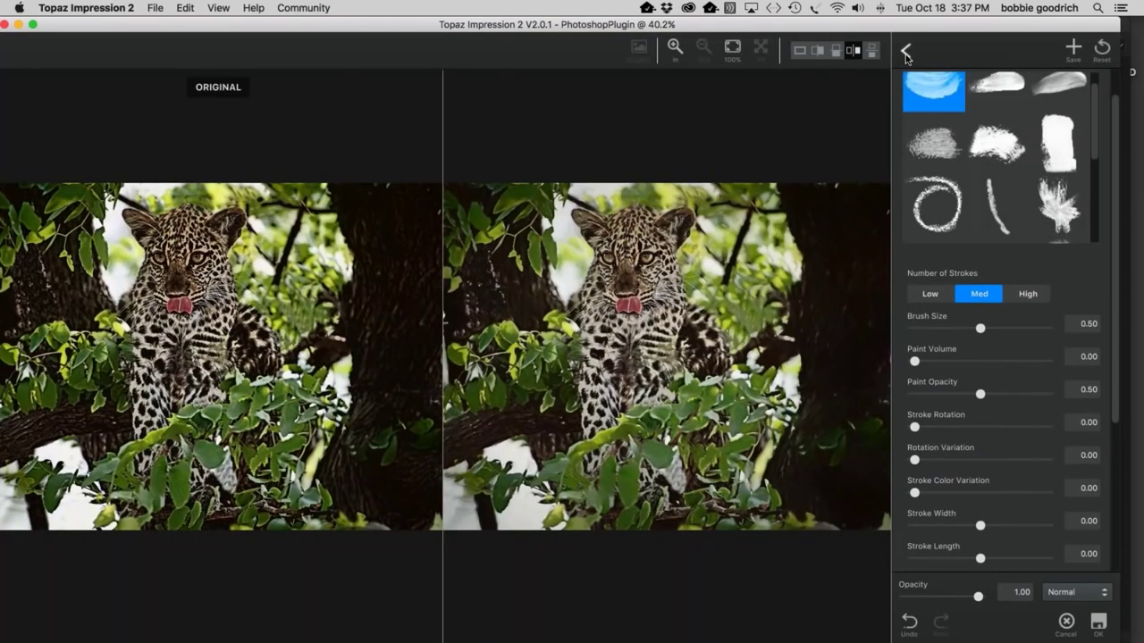
{"action": "left_click", "coordinate": [906, 53]}
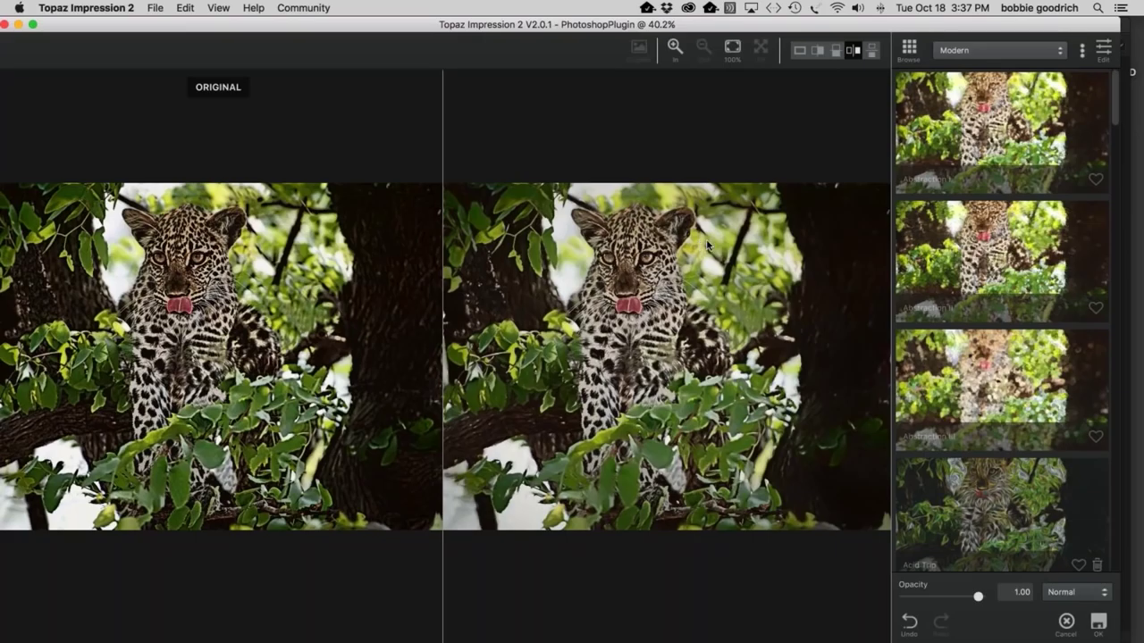
Step: Apply the Le Modern preset from the Modern category
{"action": "left_click", "coordinate": [1060, 52]}
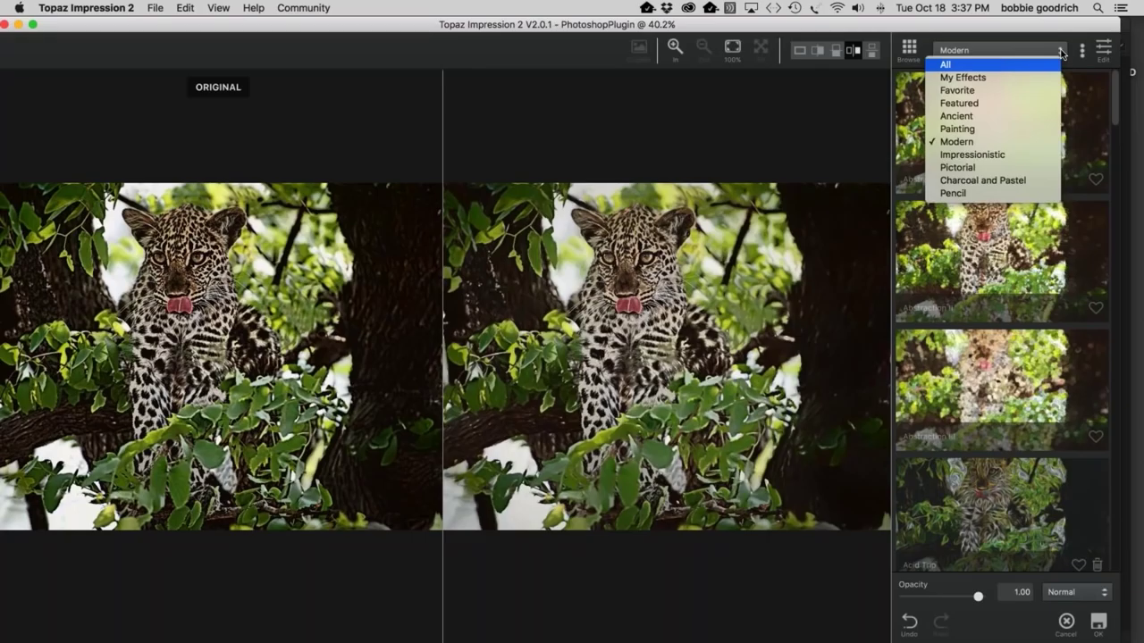
{"action": "left_click", "coordinate": [956, 140]}
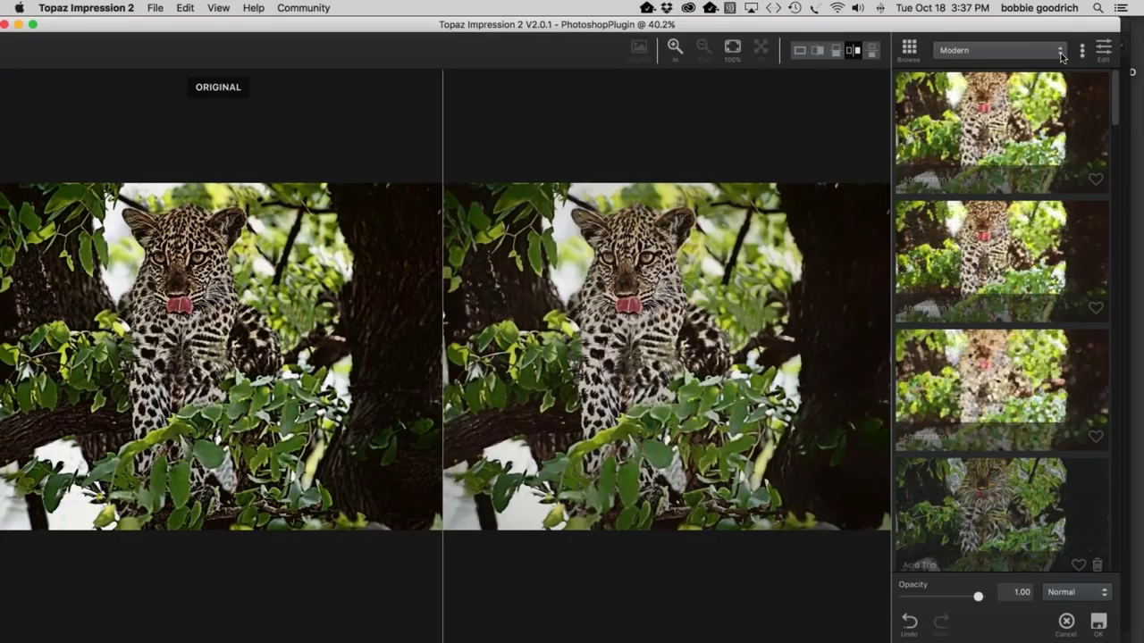
{"action": "scroll", "coordinate": [1038, 155], "scroll_direction": "down", "scroll_amount": 5}
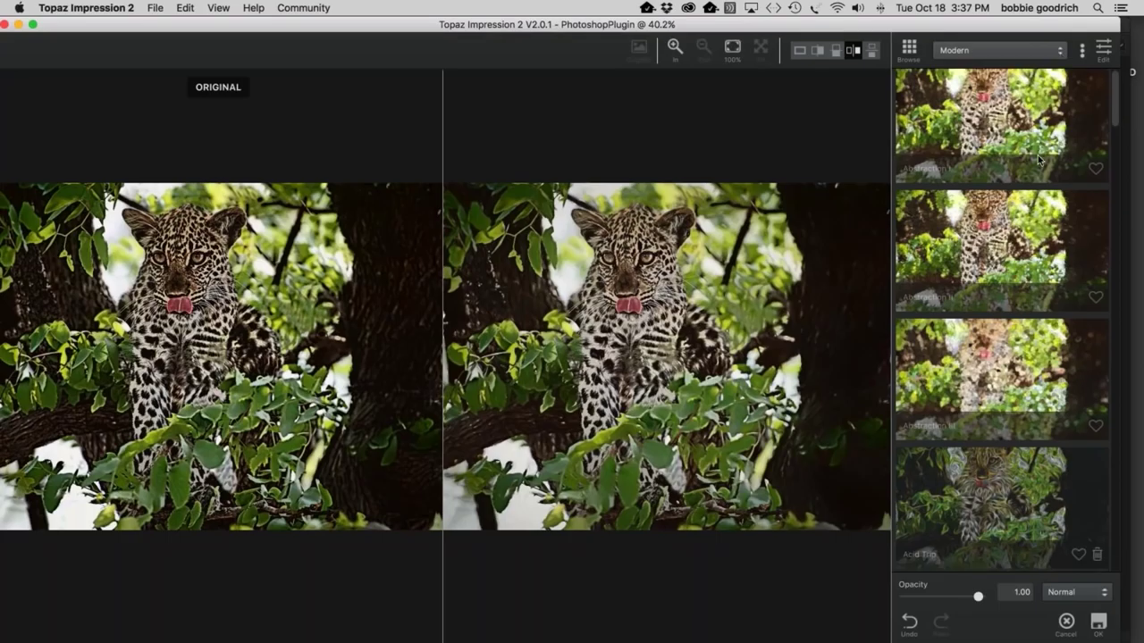
{"action": "scroll", "coordinate": [1038, 155], "scroll_direction": "down", "scroll_amount": 5}
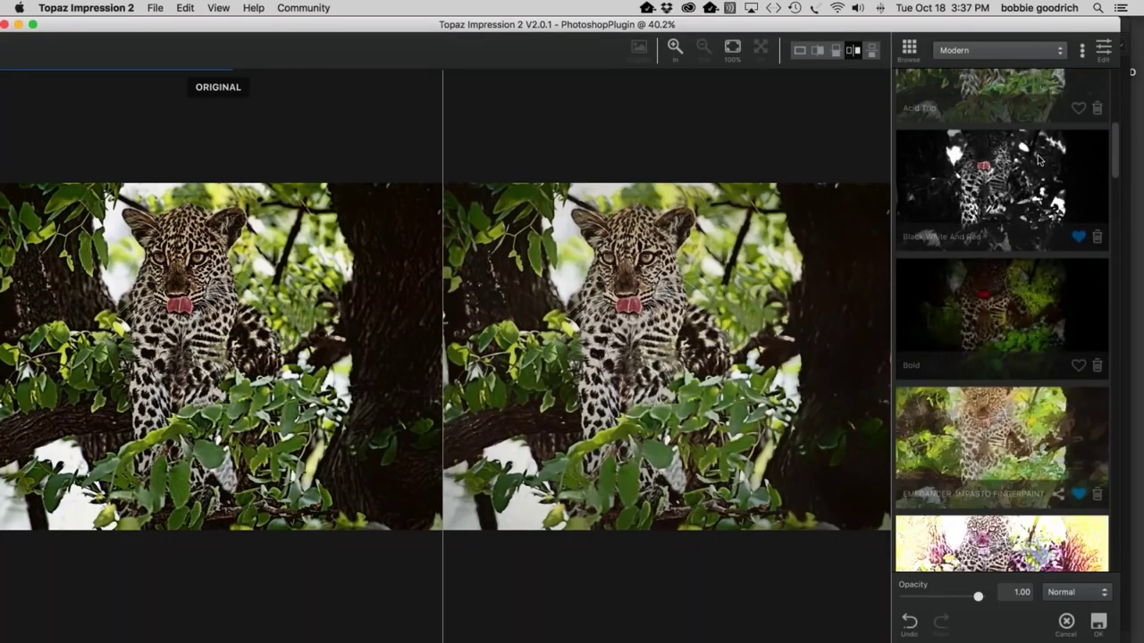
{"action": "scroll", "coordinate": [1039, 159], "scroll_direction": "down", "scroll_amount": 5}
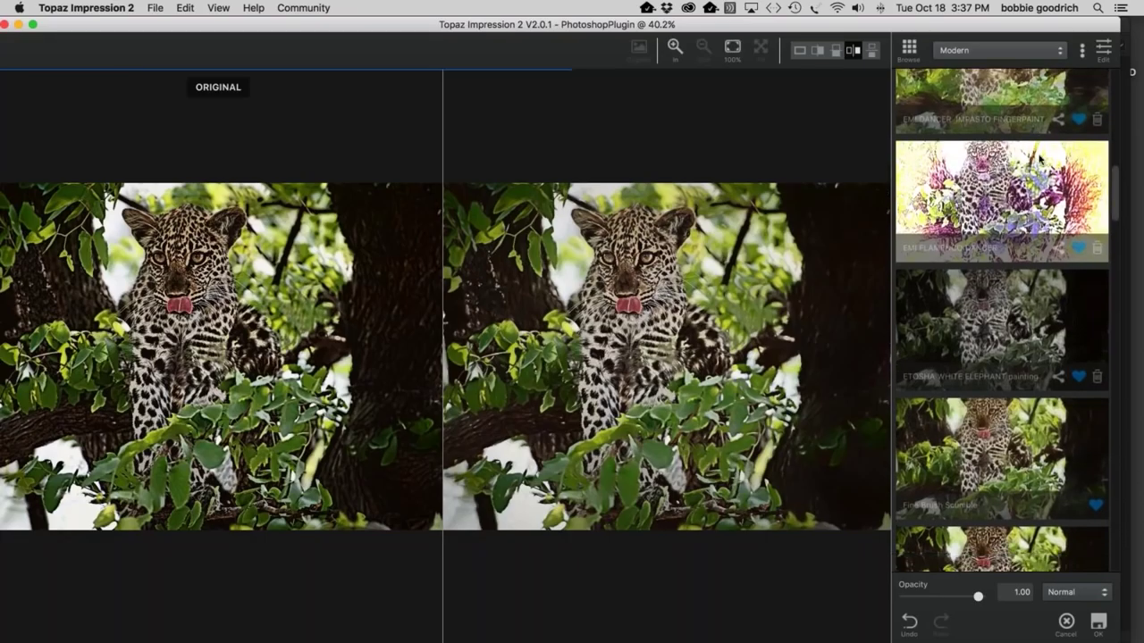
{"action": "scroll", "coordinate": [1039, 159], "scroll_direction": "down", "scroll_amount": 5}
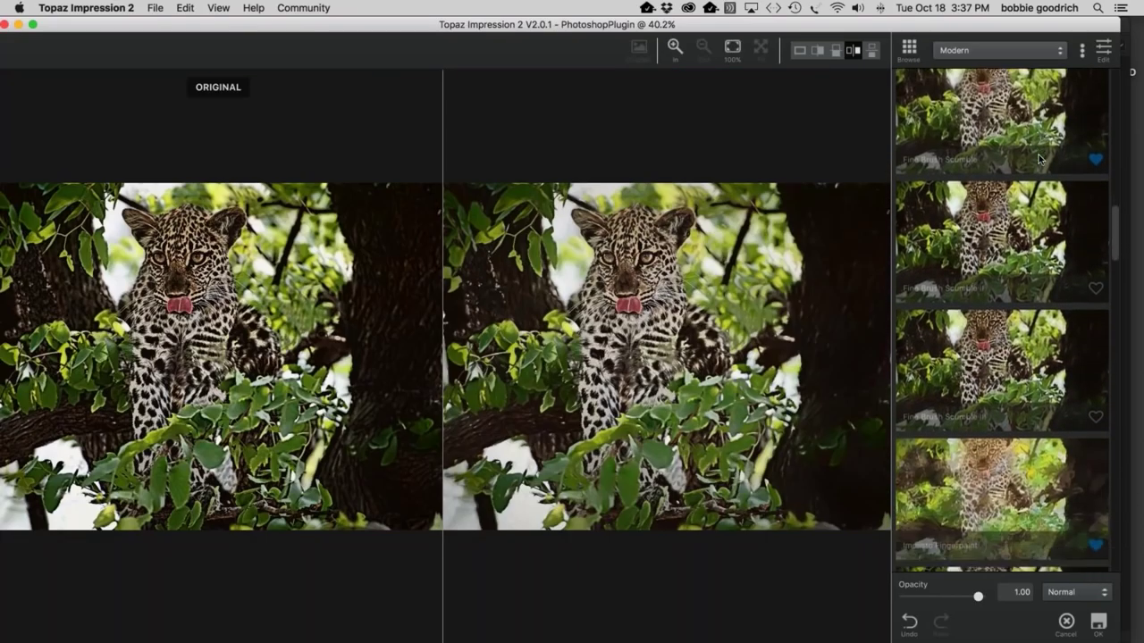
{"action": "scroll", "coordinate": [1038, 158], "scroll_direction": "down", "scroll_amount": 5}
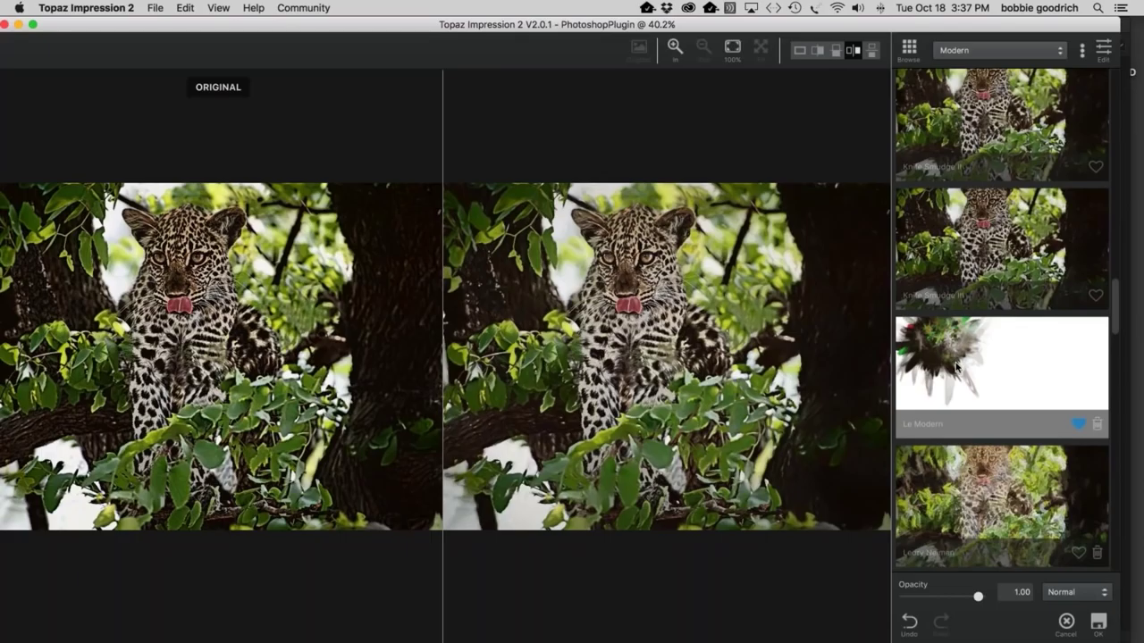
{"action": "left_click", "coordinate": [956, 364]}
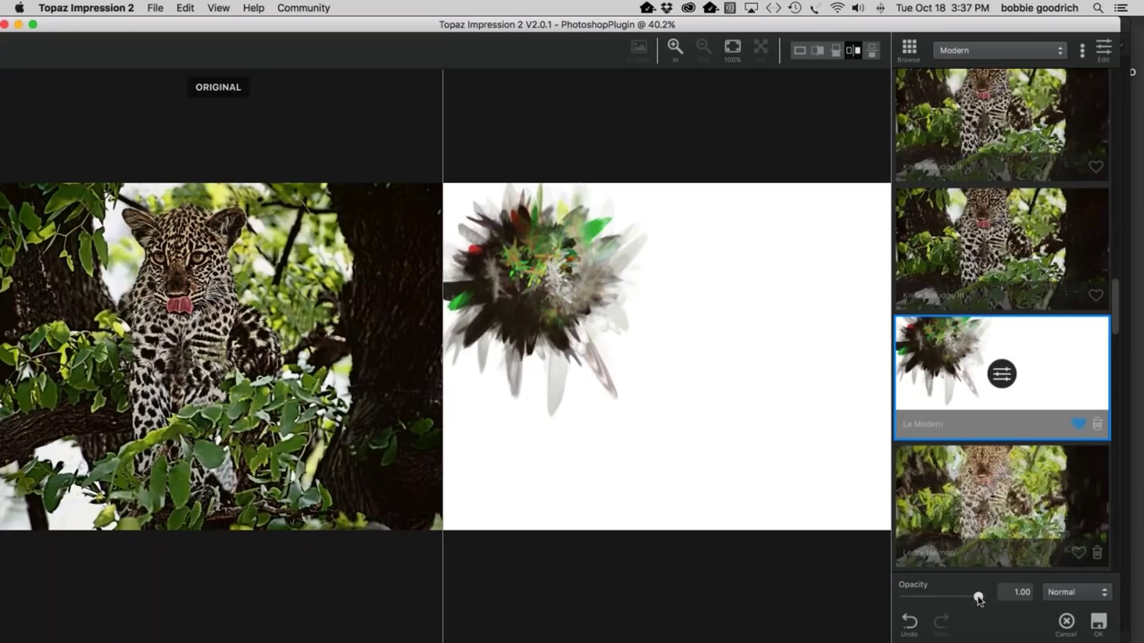
Step: Try Opacity at 0.70, restore it to 1.00, and open Le Modern's stroke settings
{"action": "mouse_move", "coordinate": [978, 599]}
{"action": "left_mouse_down"}
{"action": "mouse_move", "coordinate": [937, 597]}
{"action": "mouse_move", "coordinate": [966, 596]}
{"action": "mouse_move", "coordinate": [956, 596]}
{"action": "left_mouse_up"}
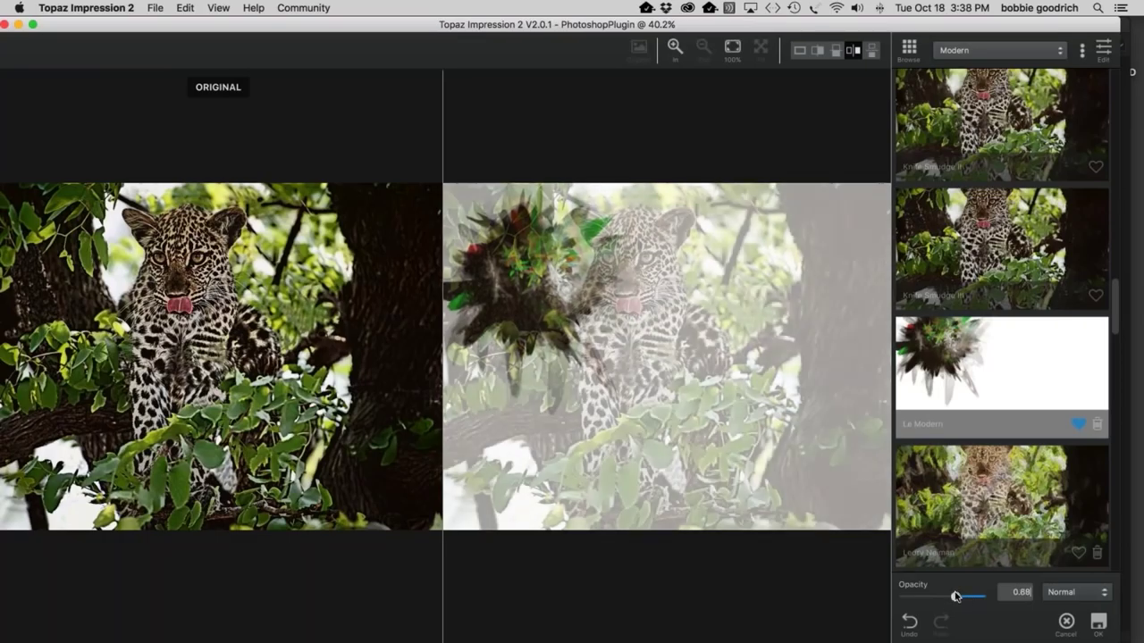
{"action": "left_click_drag", "start_coordinate": [955, 596], "coordinate": [958, 595]}
{"action": "left_click_drag", "start_coordinate": [957, 597], "coordinate": [980, 596]}
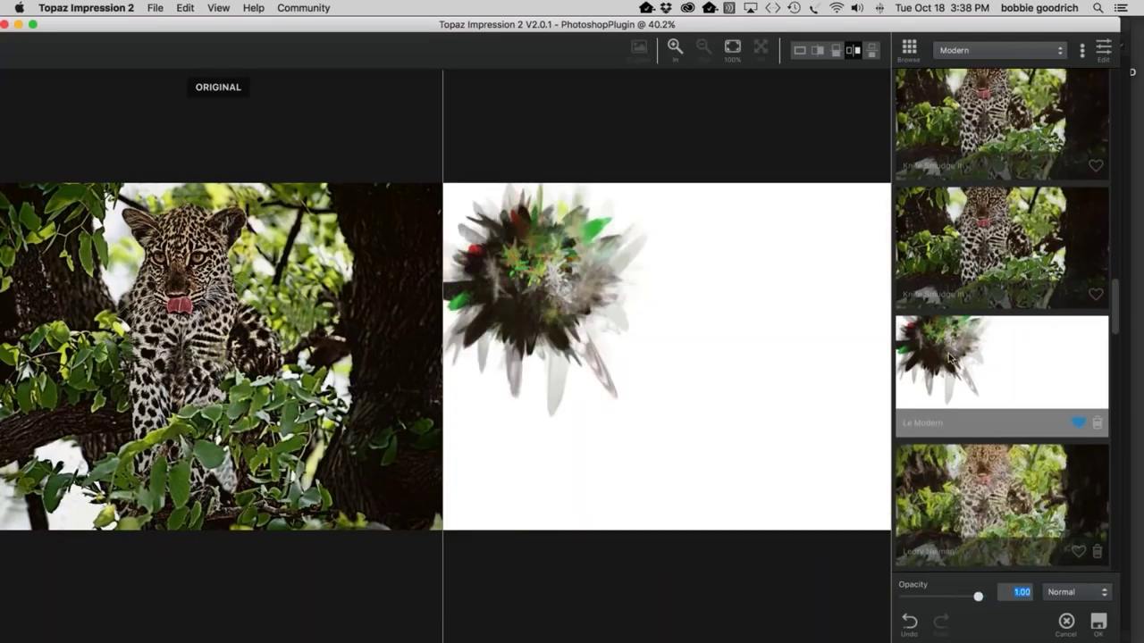
{"action": "mouse_move", "coordinate": [983, 357]}
{"action": "left_click", "coordinate": [1002, 373]}
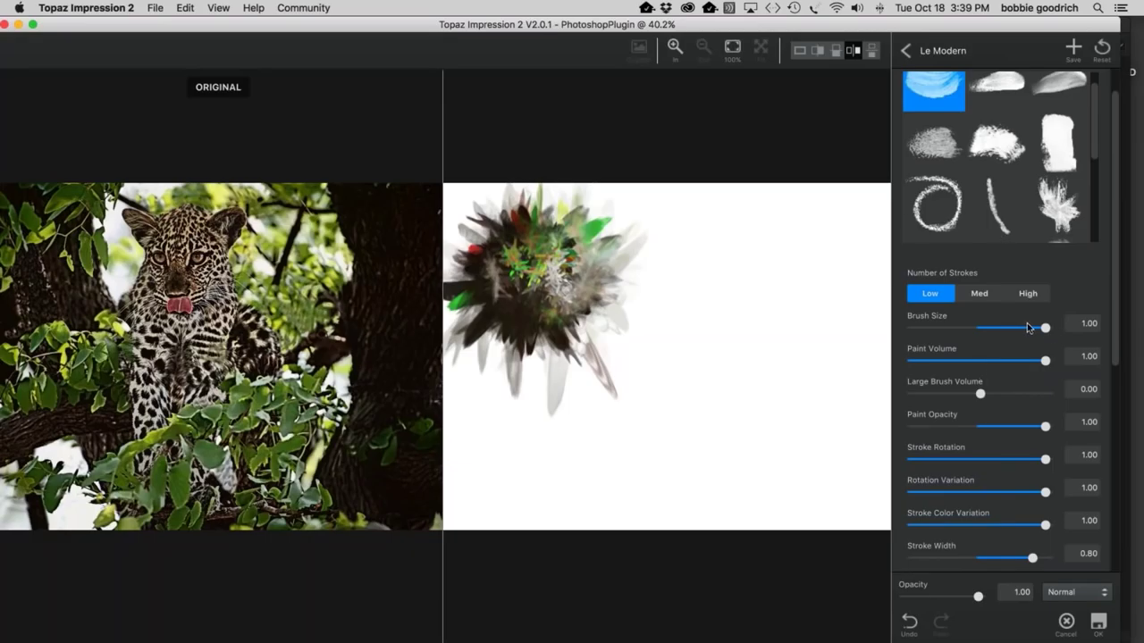
Step: Preview brush stroke types 02 through 09 and the circular stroke, then return to type01
{"action": "scroll", "coordinate": [984, 304], "scroll_direction": "down", "scroll_amount": 1}
{"action": "scroll", "coordinate": [970, 250], "scroll_direction": "up", "scroll_amount": 2}
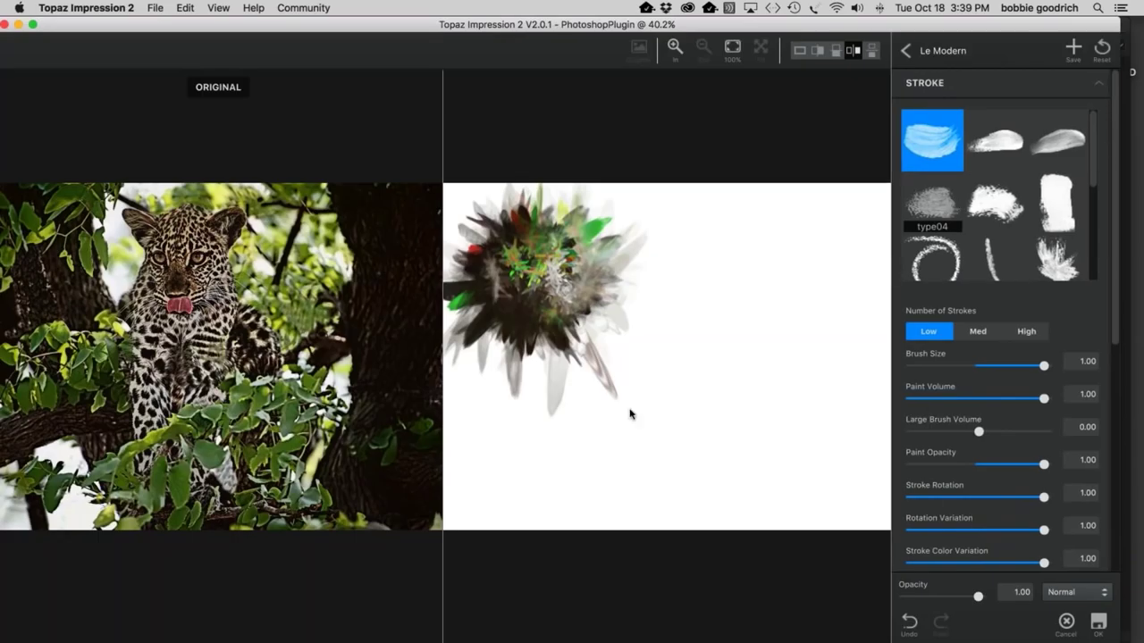
{"action": "scroll", "coordinate": [631, 411], "scroll_direction": "up", "scroll_amount": 3}
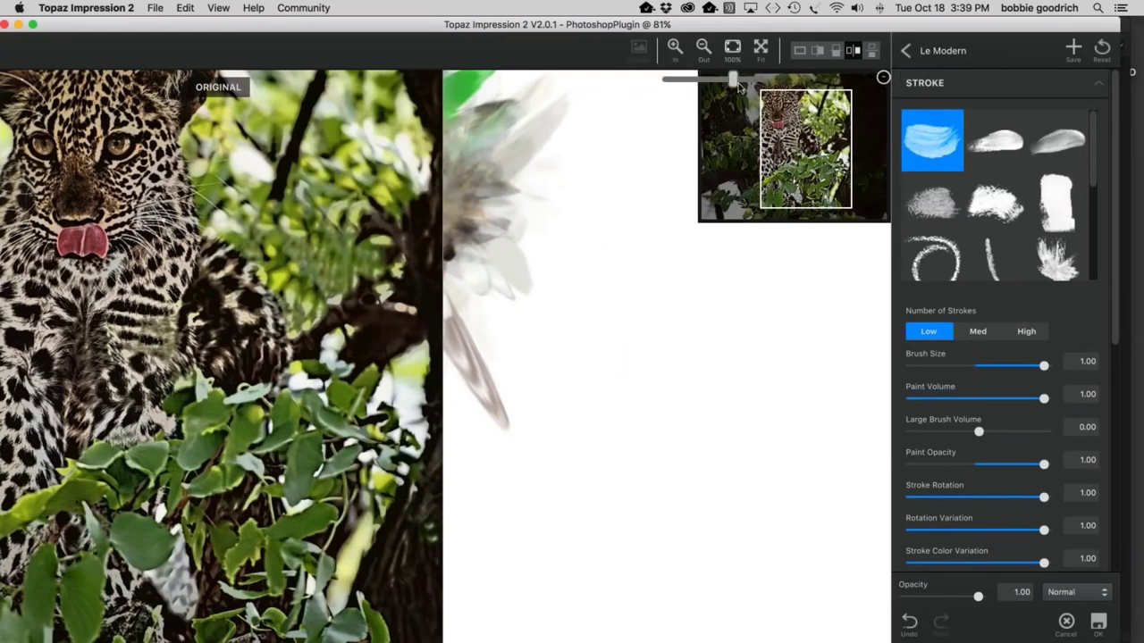
{"action": "scroll", "coordinate": [740, 87], "scroll_direction": "down", "scroll_amount": 3}
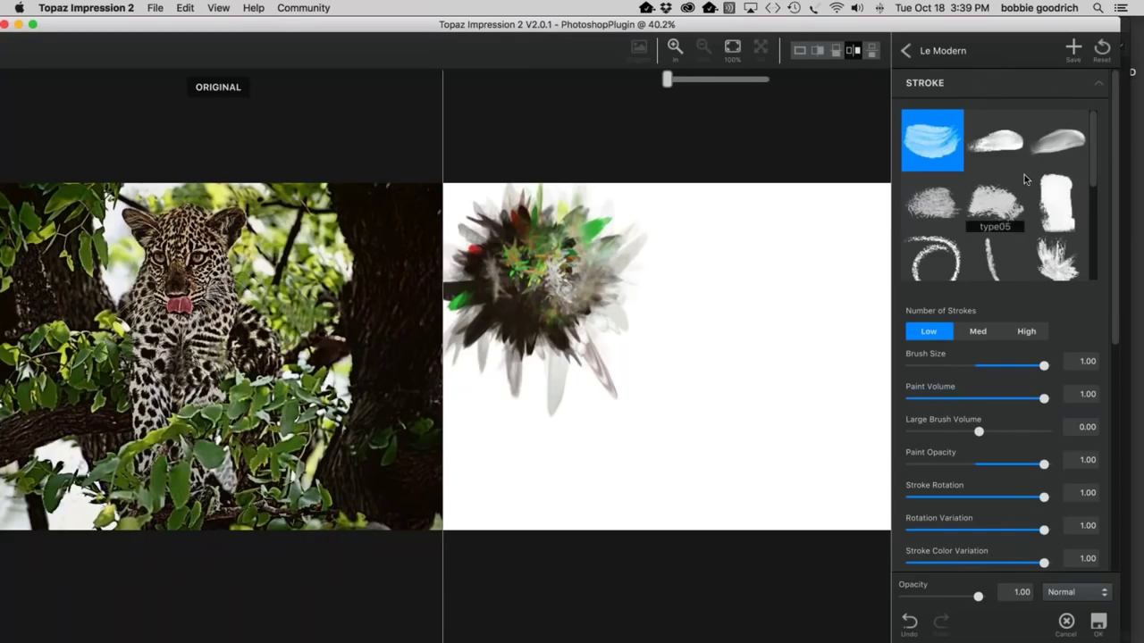
{"action": "scroll", "coordinate": [1024, 175], "scroll_direction": "down", "scroll_amount": 1}
{"action": "scroll", "coordinate": [940, 430], "scroll_direction": "down", "scroll_amount": 1}
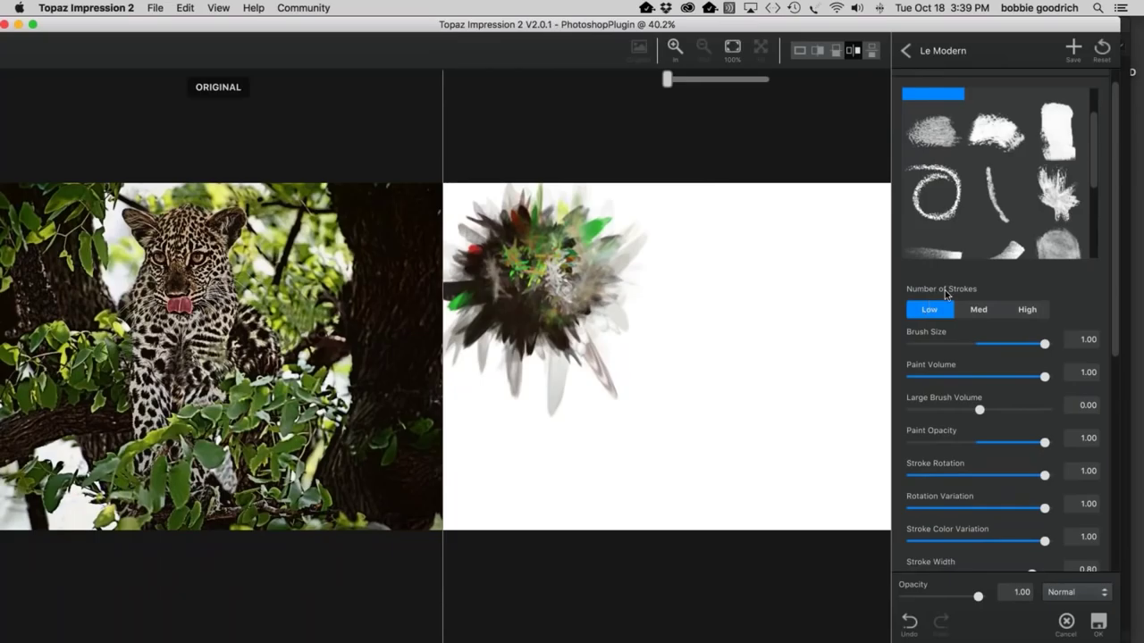
{"action": "scroll", "coordinate": [945, 290], "scroll_direction": "up", "scroll_amount": 1}
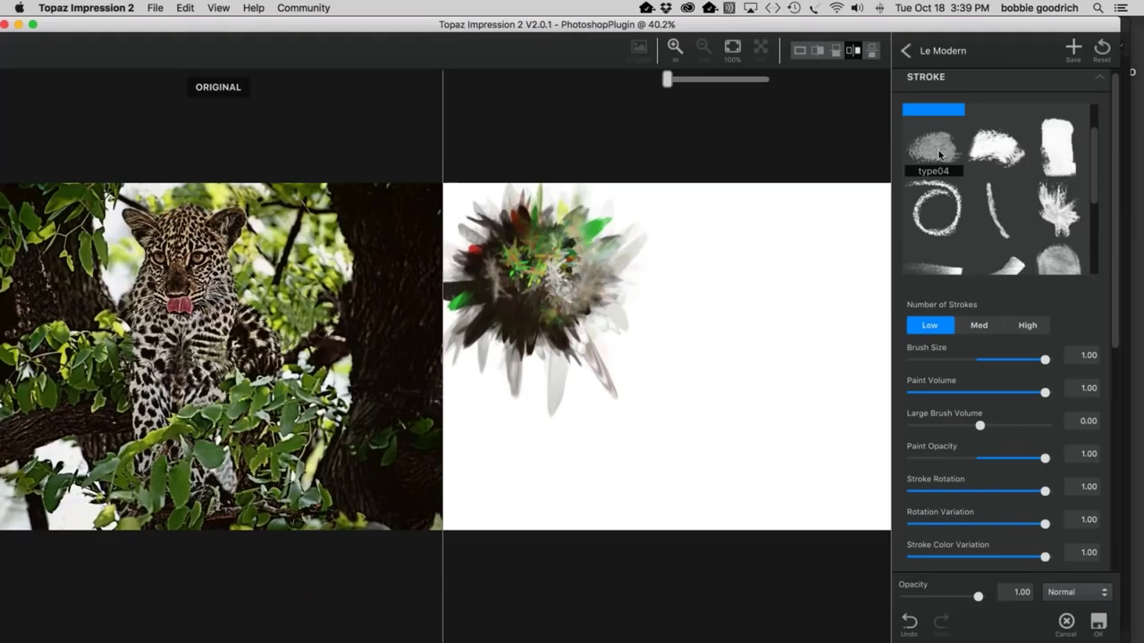
{"action": "scroll", "coordinate": [939, 150], "scroll_direction": "up", "scroll_amount": 2}
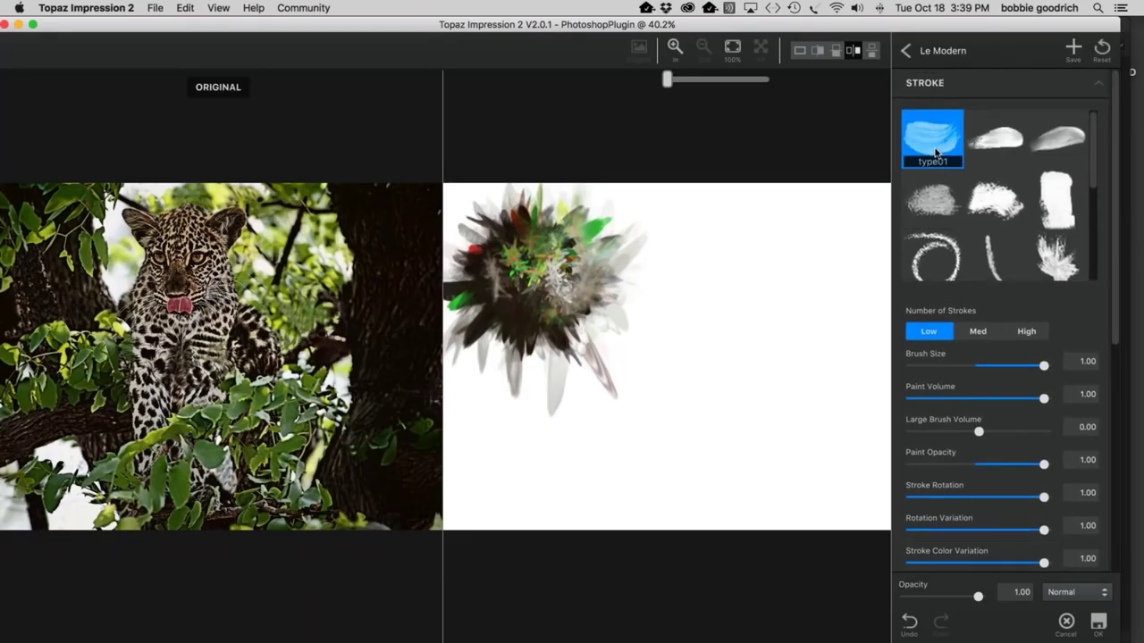
{"action": "left_click", "coordinate": [986, 140]}
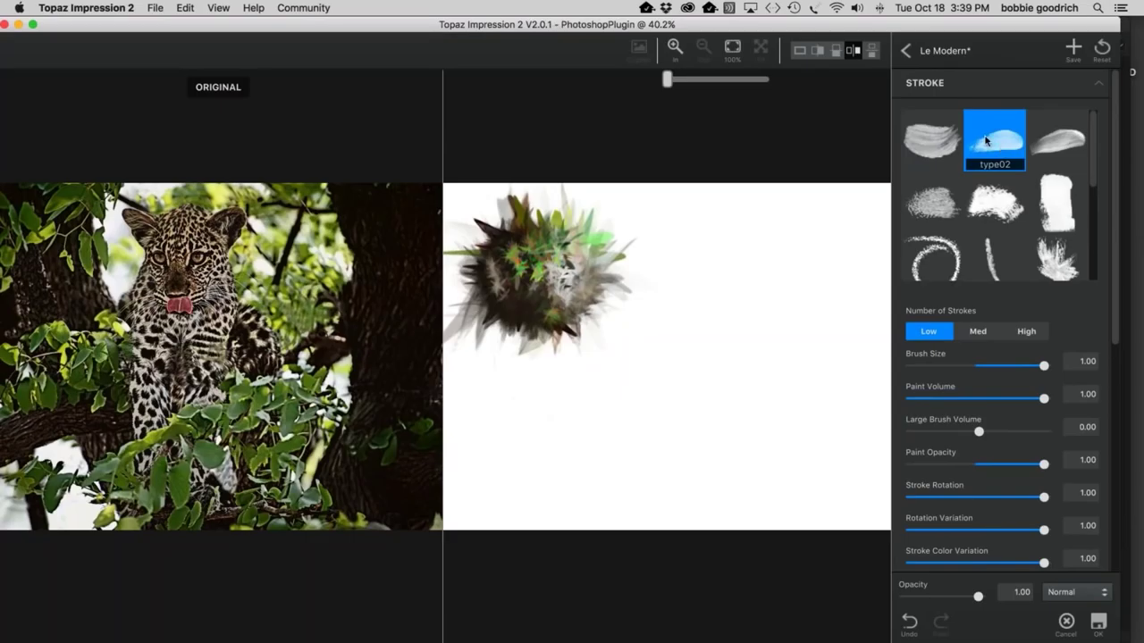
{"action": "left_click", "coordinate": [1062, 145]}
{"action": "left_click", "coordinate": [1062, 208]}
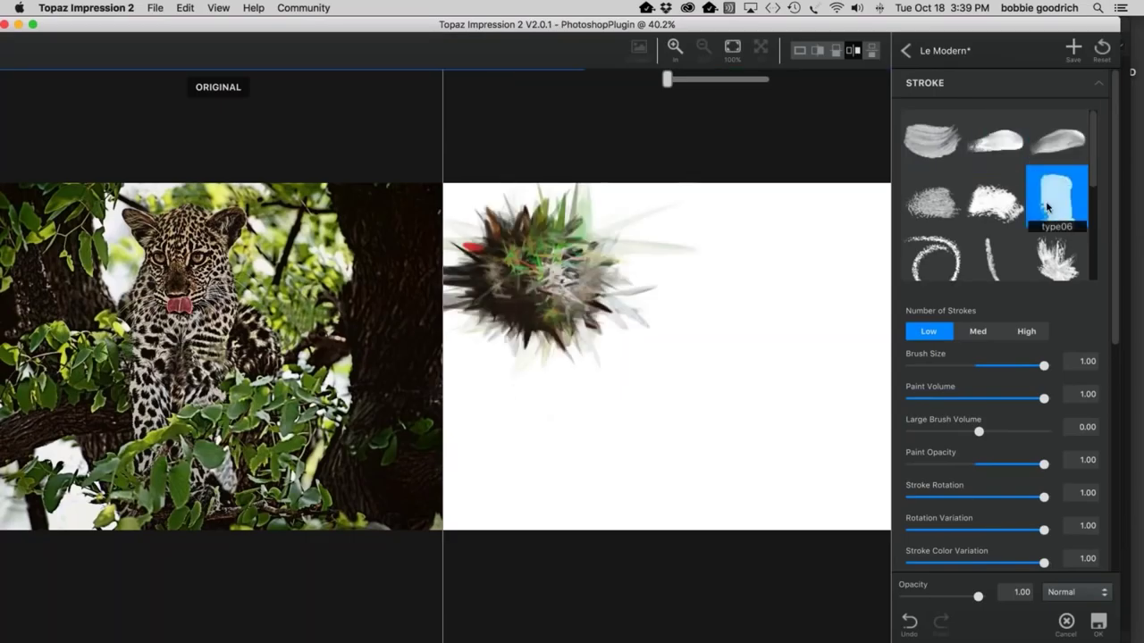
{"action": "left_click", "coordinate": [993, 207]}
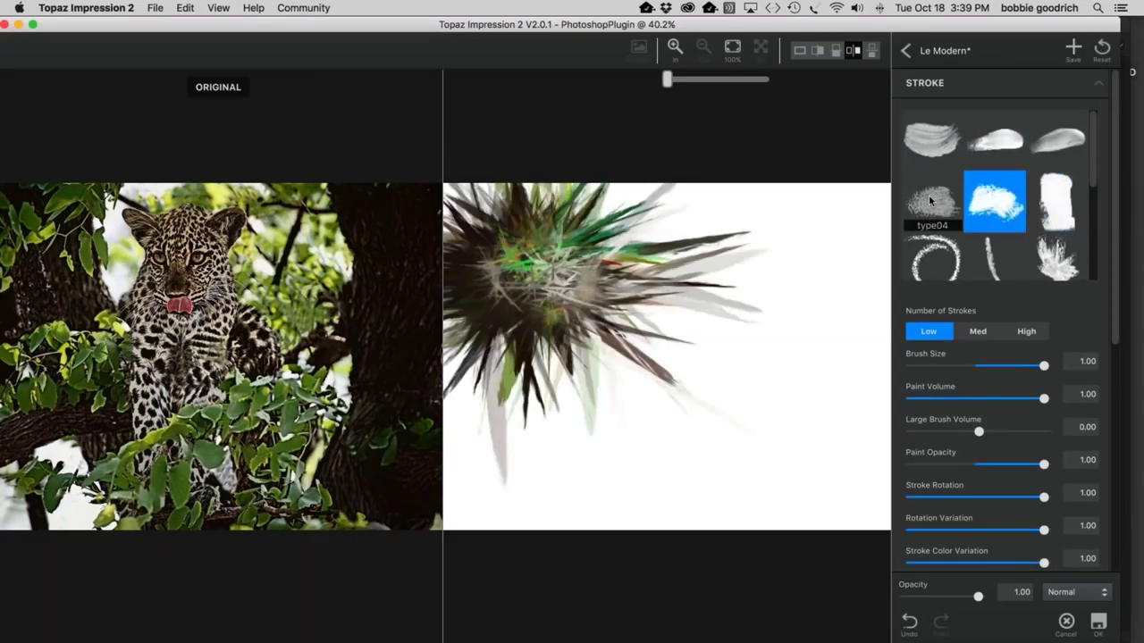
{"action": "left_click", "coordinate": [932, 202]}
{"action": "left_click", "coordinate": [941, 264]}
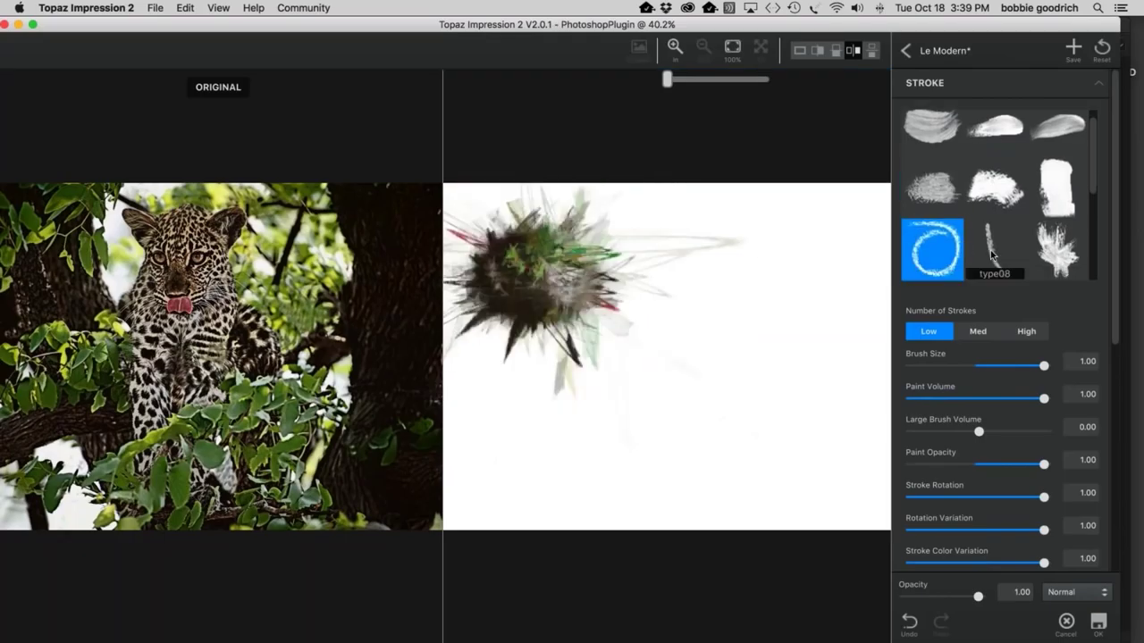
{"action": "left_click", "coordinate": [990, 255]}
{"action": "left_click", "coordinate": [1061, 254]}
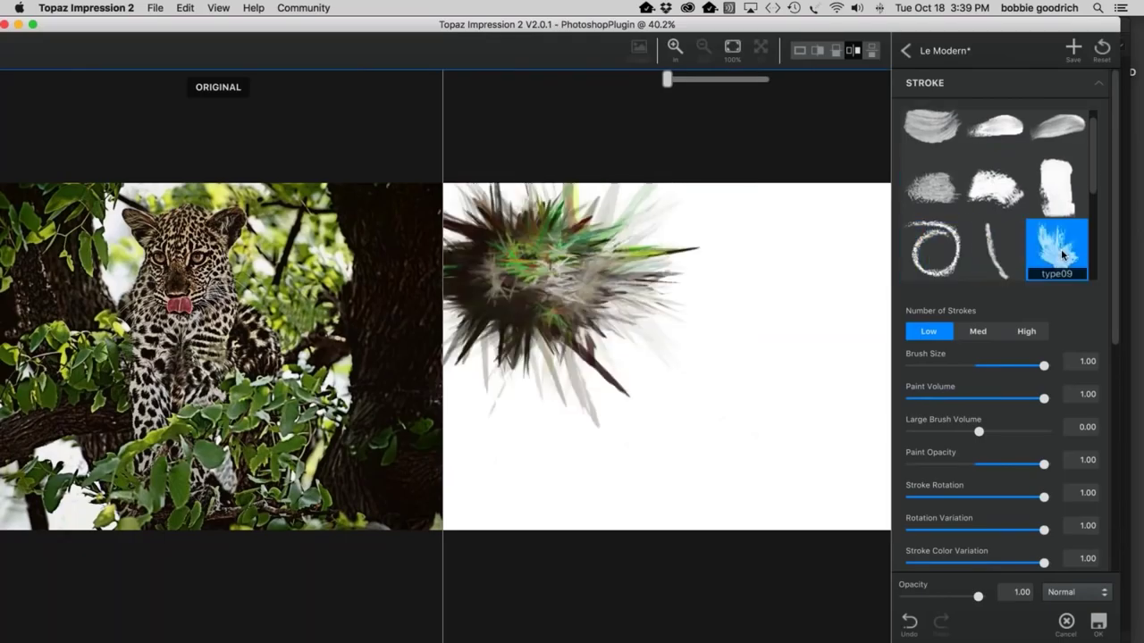
{"action": "left_click", "coordinate": [935, 134]}
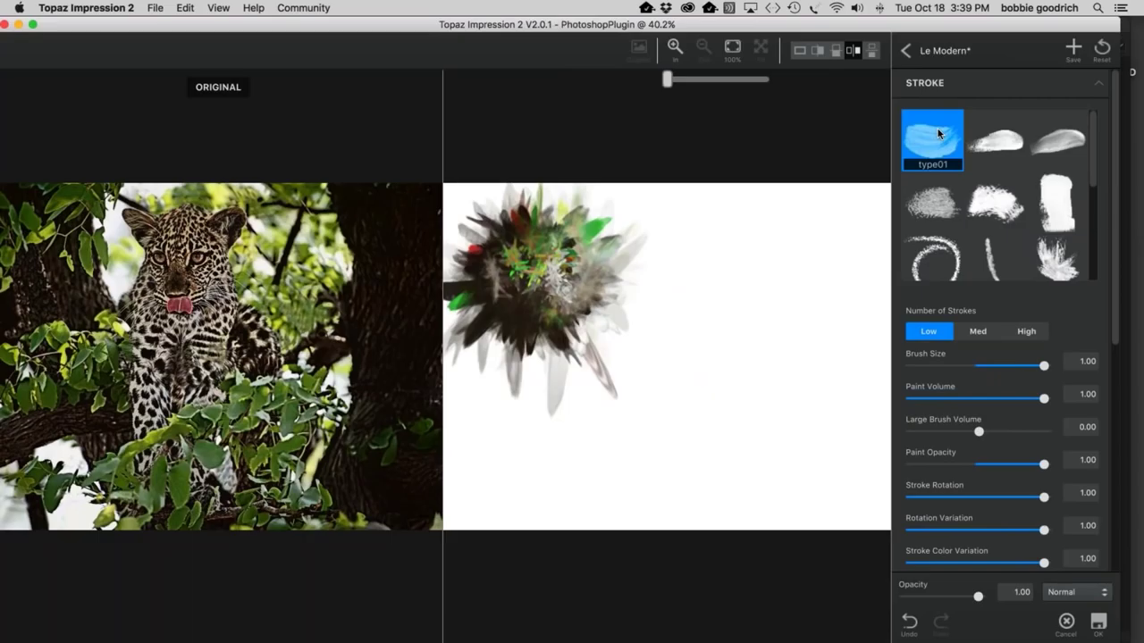
Step: Set Large Brush Volume to -0.15 and Stroke Length to 1.00
{"action": "scroll", "coordinate": [992, 215], "scroll_direction": "down", "scroll_amount": 1}
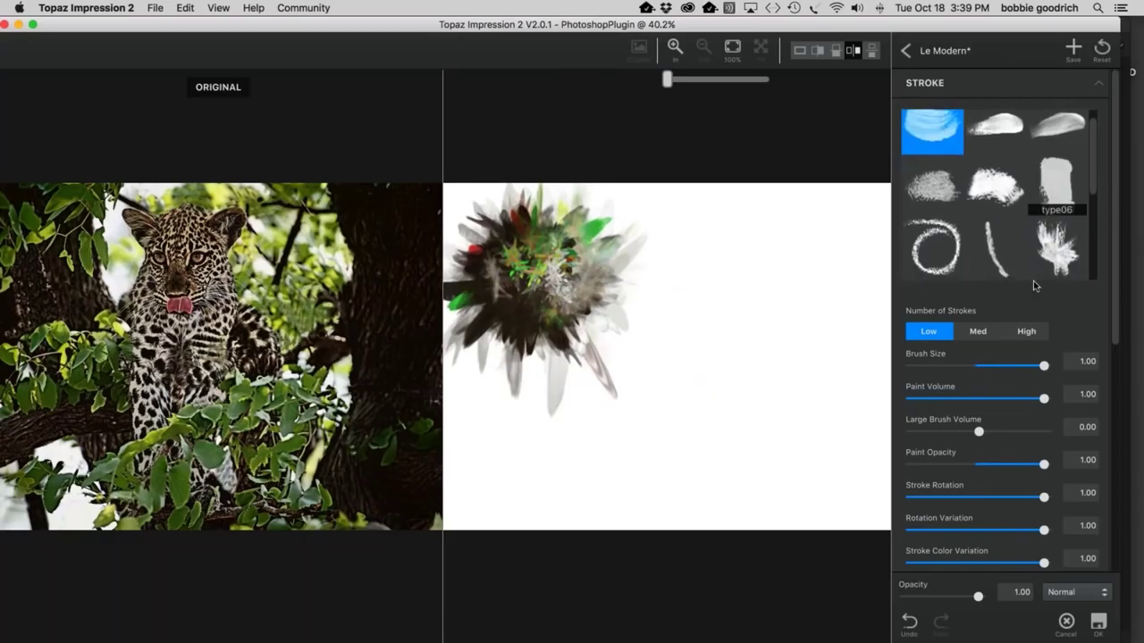
{"action": "scroll", "coordinate": [1012, 200], "scroll_direction": "down", "scroll_amount": 5}
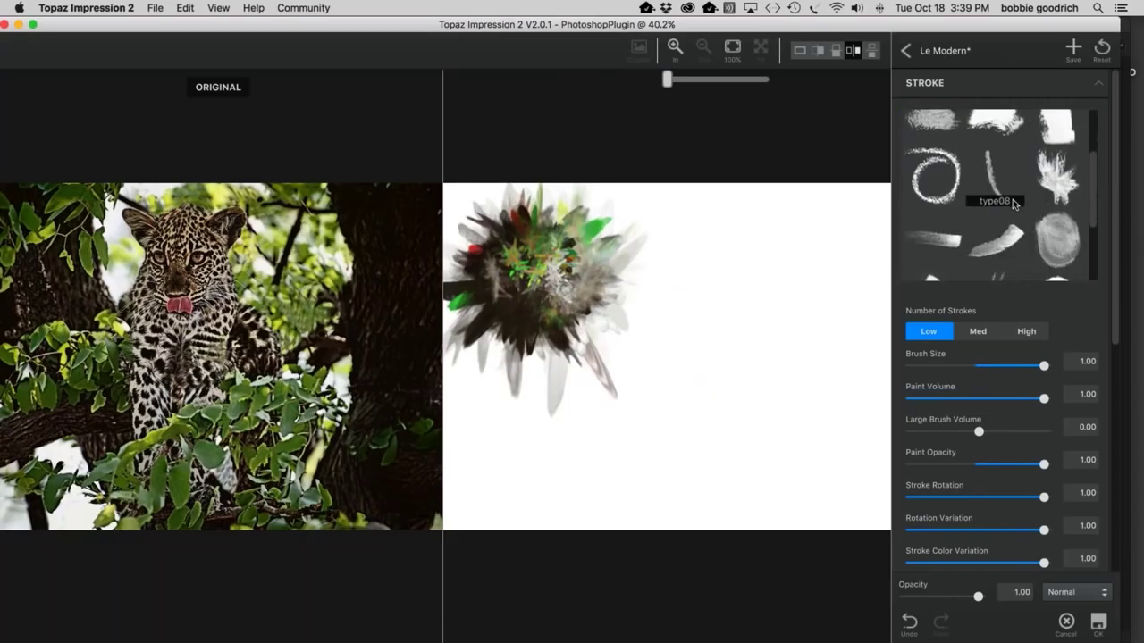
{"action": "scroll", "coordinate": [1013, 207], "scroll_direction": "down", "scroll_amount": 5}
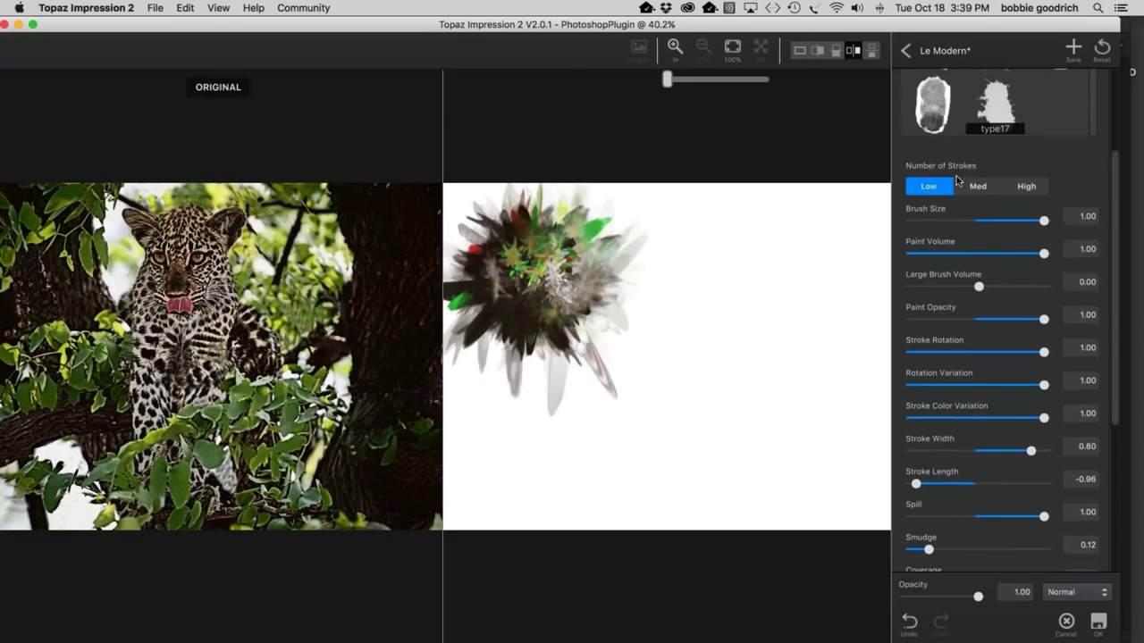
{"action": "left_click", "coordinate": [1072, 217]}
{"action": "scroll", "coordinate": [1039, 266], "scroll_direction": "down", "scroll_amount": 1}
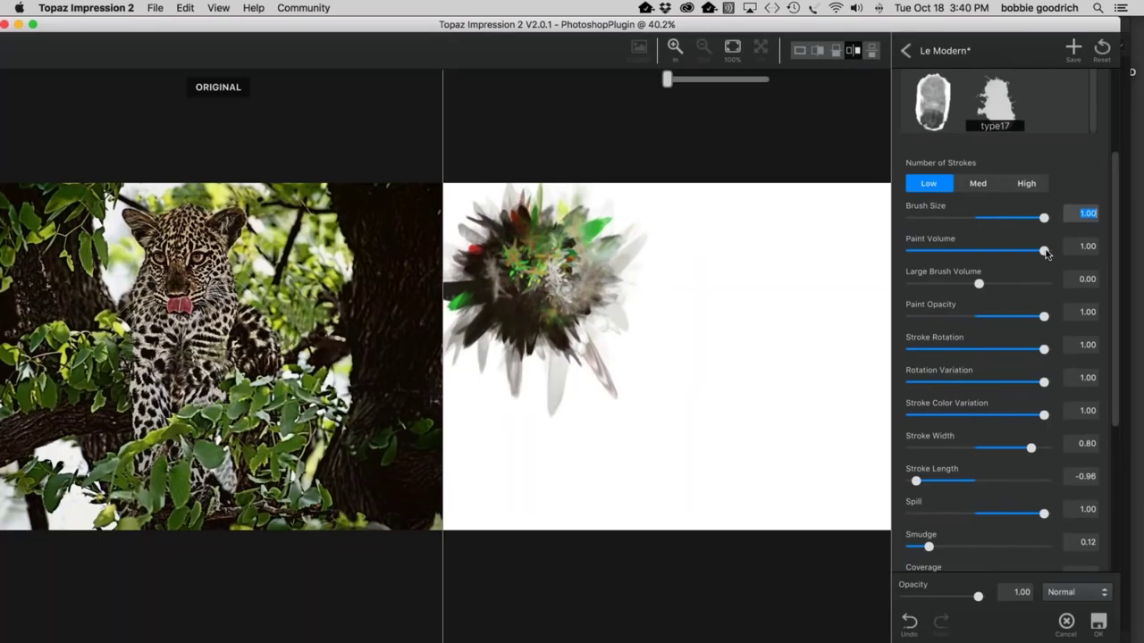
{"action": "scroll", "coordinate": [974, 284], "scroll_direction": "down", "scroll_amount": 1}
{"action": "scroll", "coordinate": [979, 283], "scroll_direction": "down", "scroll_amount": 1}
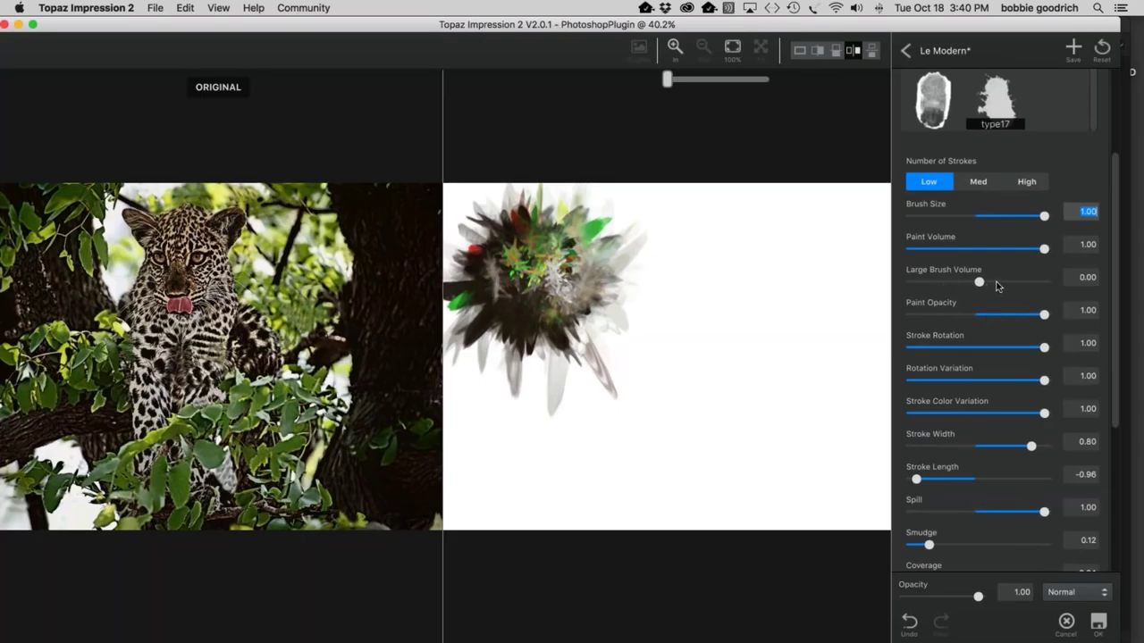
{"action": "left_click_drag", "start_coordinate": [977, 281], "coordinate": [969, 280]}
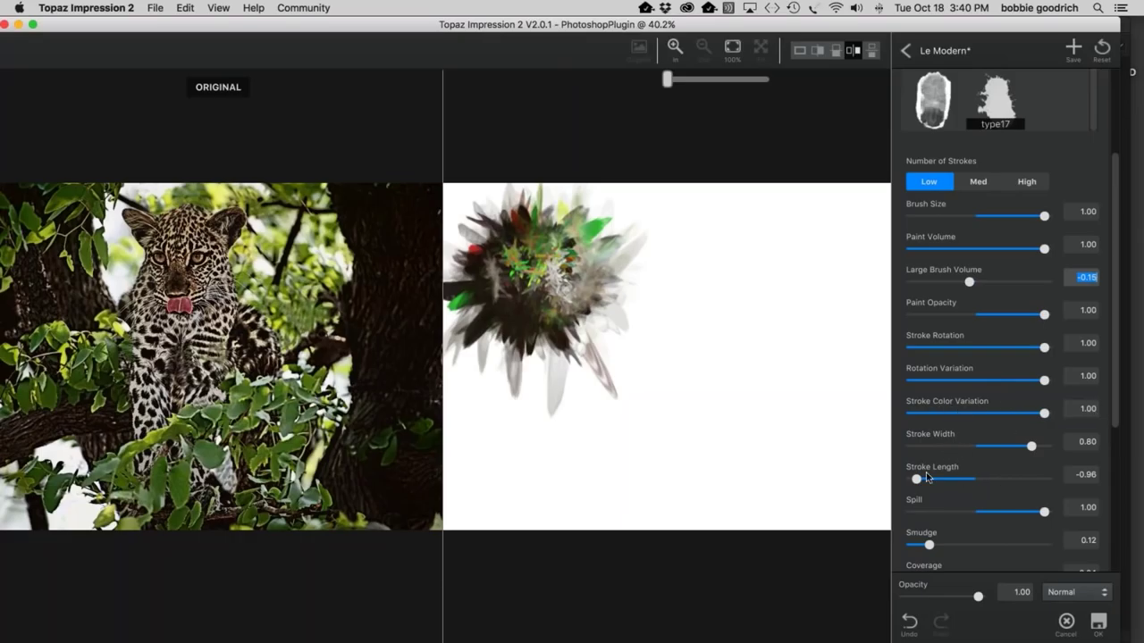
{"action": "left_click_drag", "start_coordinate": [916, 480], "coordinate": [1069, 492]}
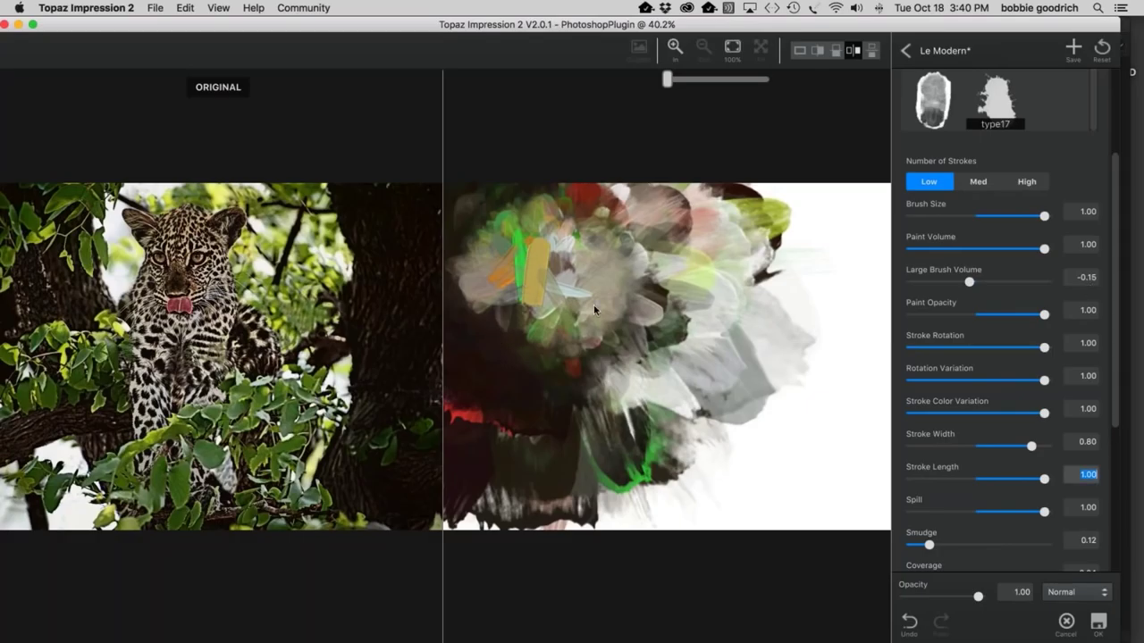
Step: Drop Spill almost to zero, then nudge it back up to 0.03
{"action": "scroll", "coordinate": [1047, 482], "scroll_direction": "up", "scroll_amount": 1}
{"action": "left_click", "coordinate": [1045, 487]}
{"action": "scroll", "coordinate": [1044, 477], "scroll_direction": "down", "scroll_amount": 5}
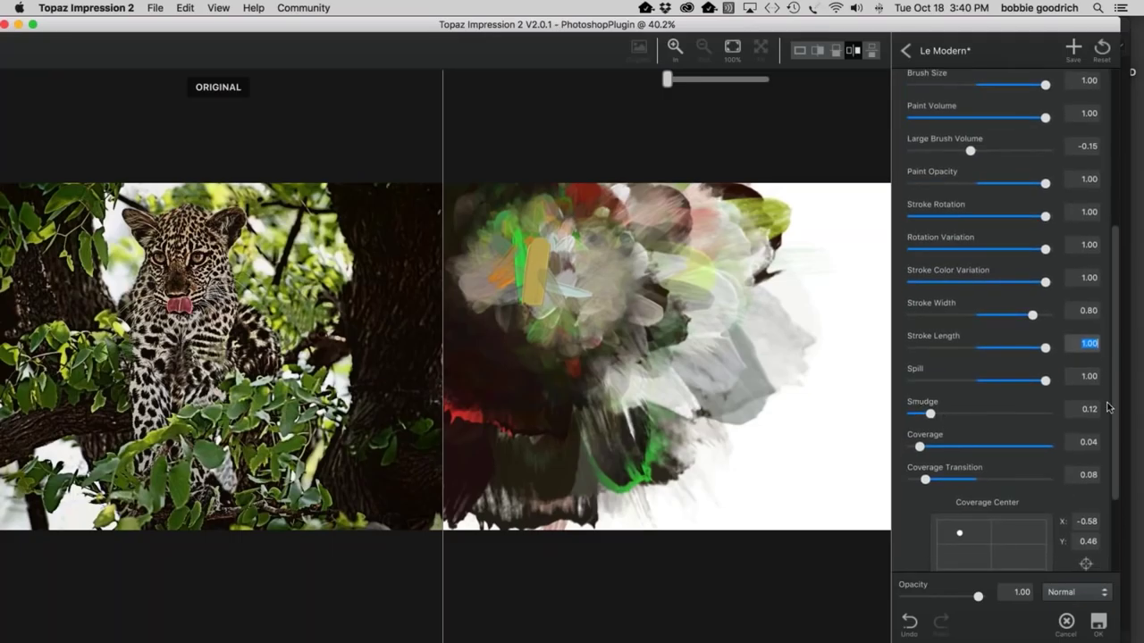
{"action": "mouse_move", "coordinate": [1046, 382]}
{"action": "left_mouse_down"}
{"action": "mouse_move", "coordinate": [986, 383]}
{"action": "mouse_move", "coordinate": [1054, 389]}
{"action": "left_mouse_up"}
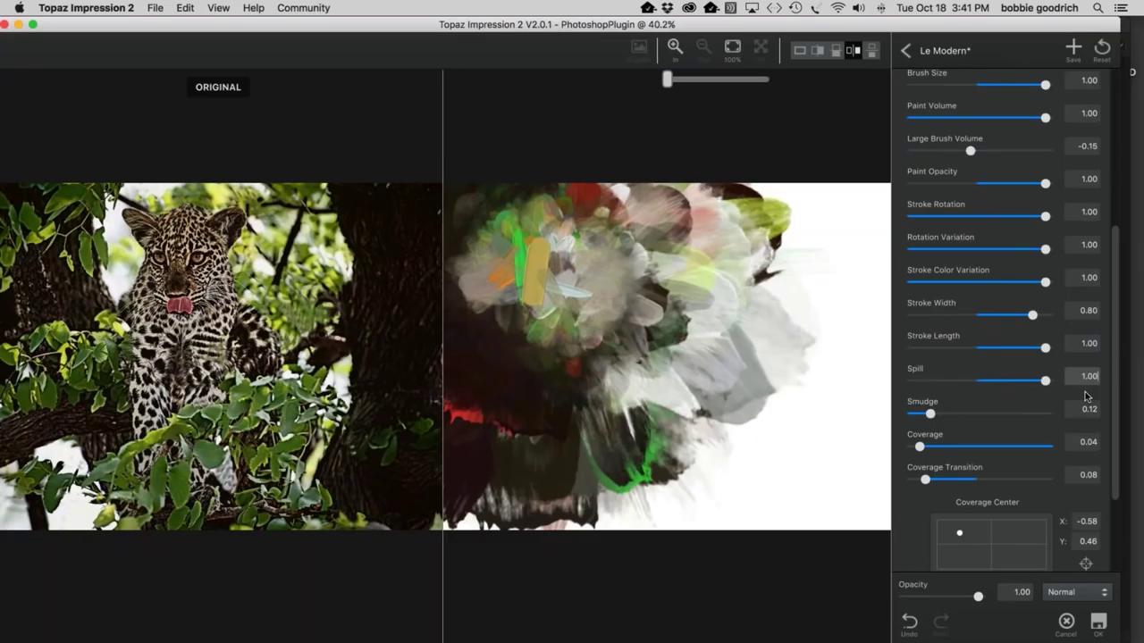
{"action": "left_click_drag", "start_coordinate": [1052, 391], "coordinate": [989, 387]}
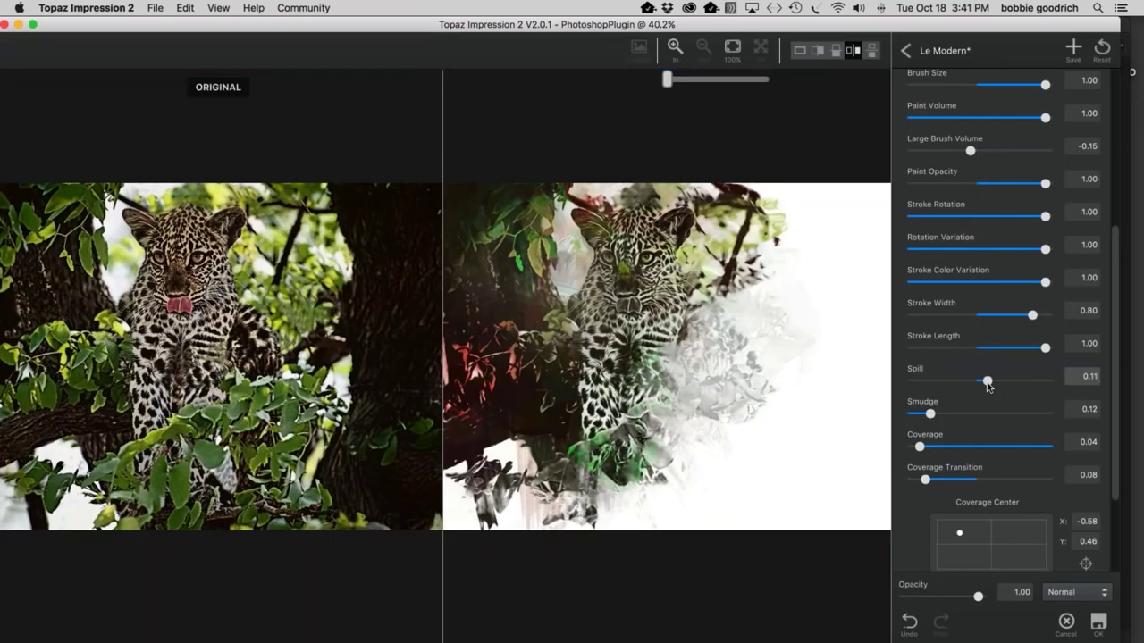
{"action": "left_click_drag", "start_coordinate": [988, 387], "coordinate": [983, 387]}
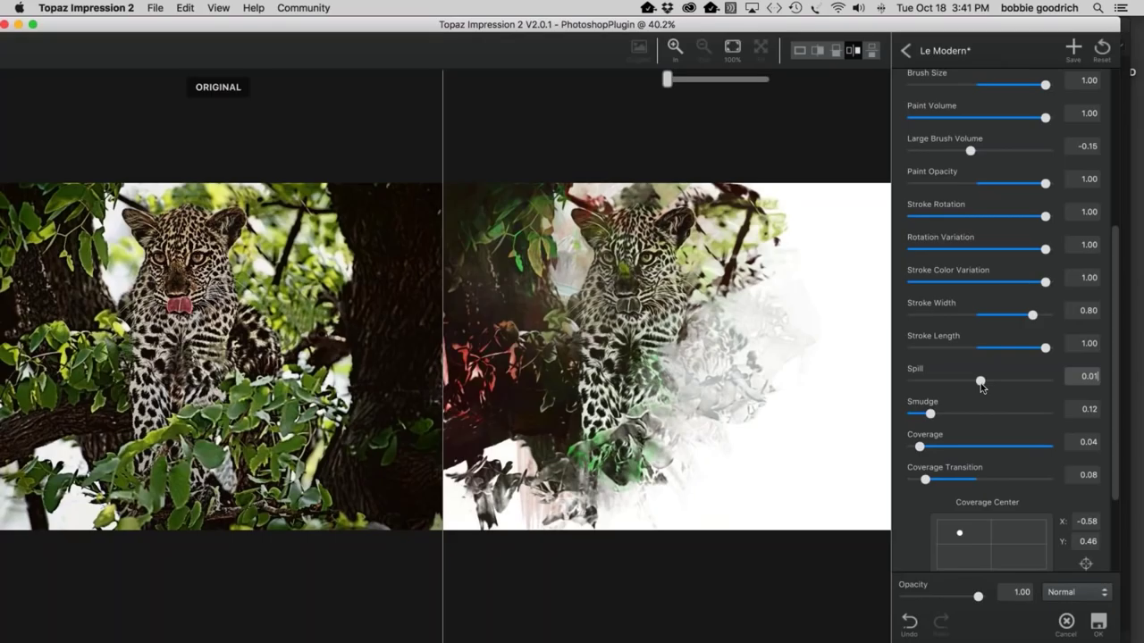
{"action": "left_click_drag", "start_coordinate": [982, 386], "coordinate": [983, 387]}
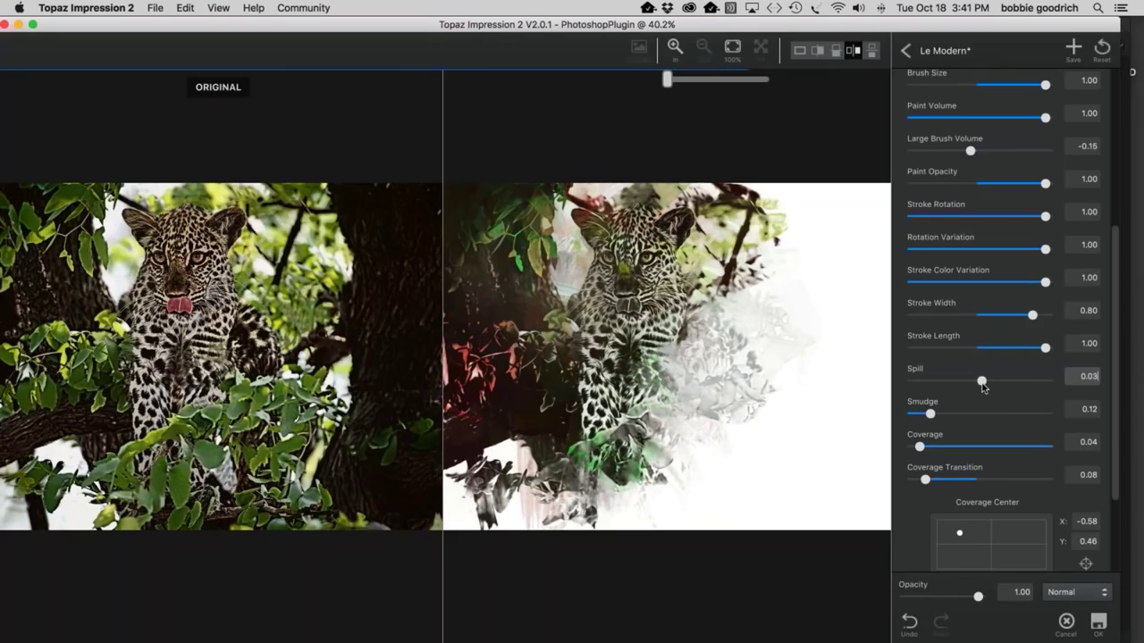
{"action": "double_click", "coordinate": [1085, 377]}
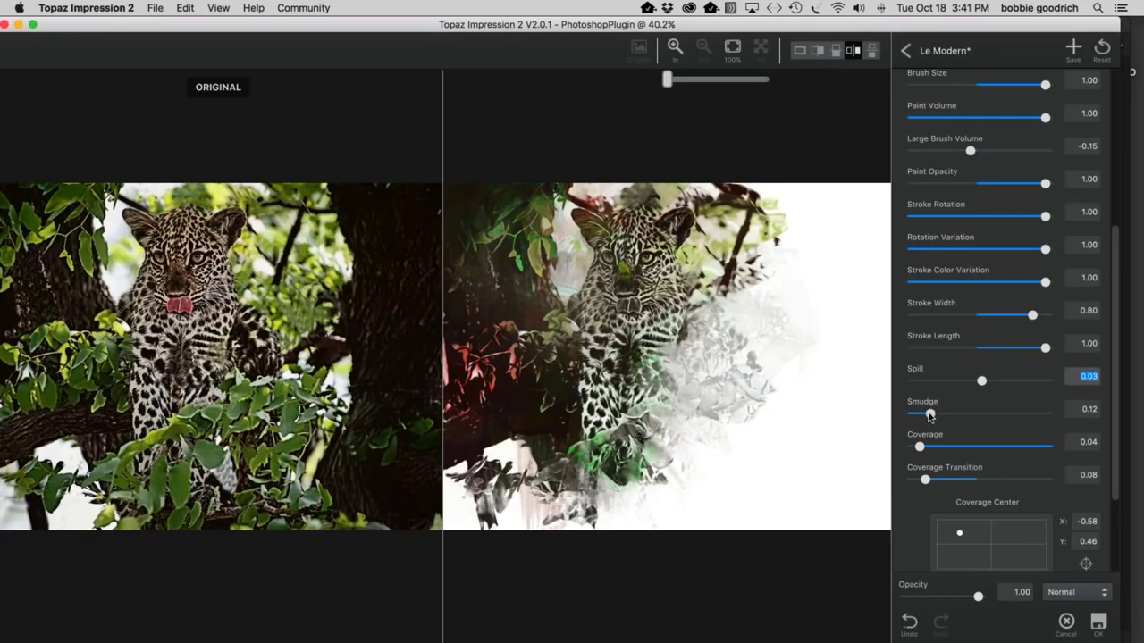
Step: Try higher and minimum Smudge, then settle Smudge at about 0.12
{"action": "mouse_move", "coordinate": [931, 415]}
{"action": "left_mouse_down"}
{"action": "mouse_move", "coordinate": [1024, 418]}
{"action": "mouse_move", "coordinate": [1070, 434]}
{"action": "mouse_move", "coordinate": [912, 418]}
{"action": "mouse_move", "coordinate": [1052, 431]}
{"action": "left_mouse_up"}
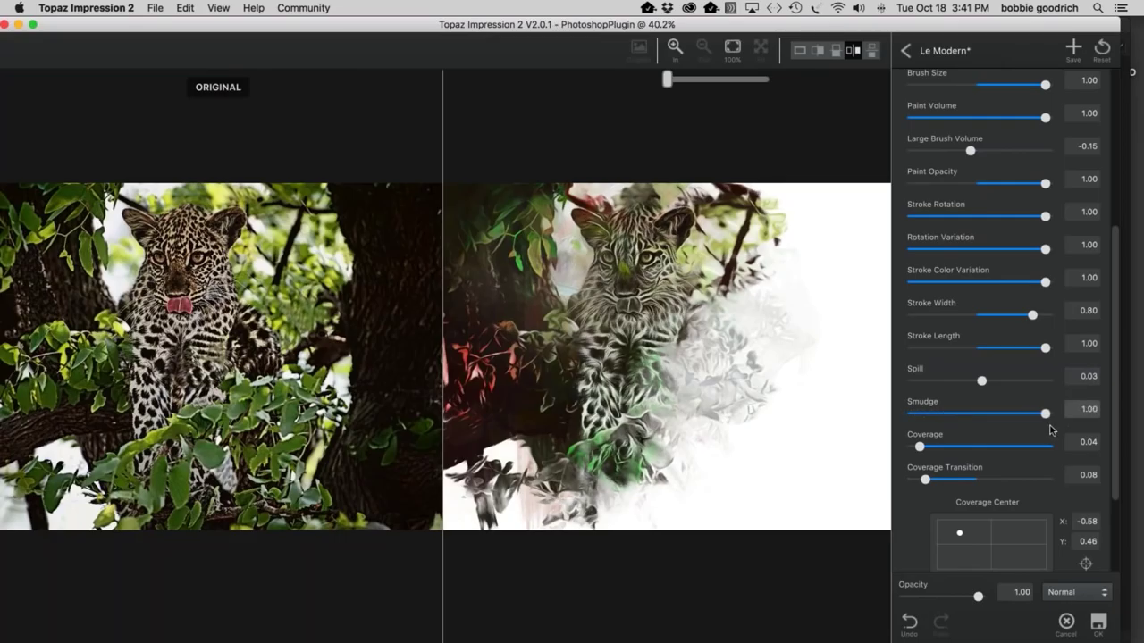
{"action": "mouse_move", "coordinate": [1052, 431]}
{"action": "left_mouse_down"}
{"action": "mouse_move", "coordinate": [885, 422]}
{"action": "mouse_move", "coordinate": [936, 423]}
{"action": "left_mouse_up"}
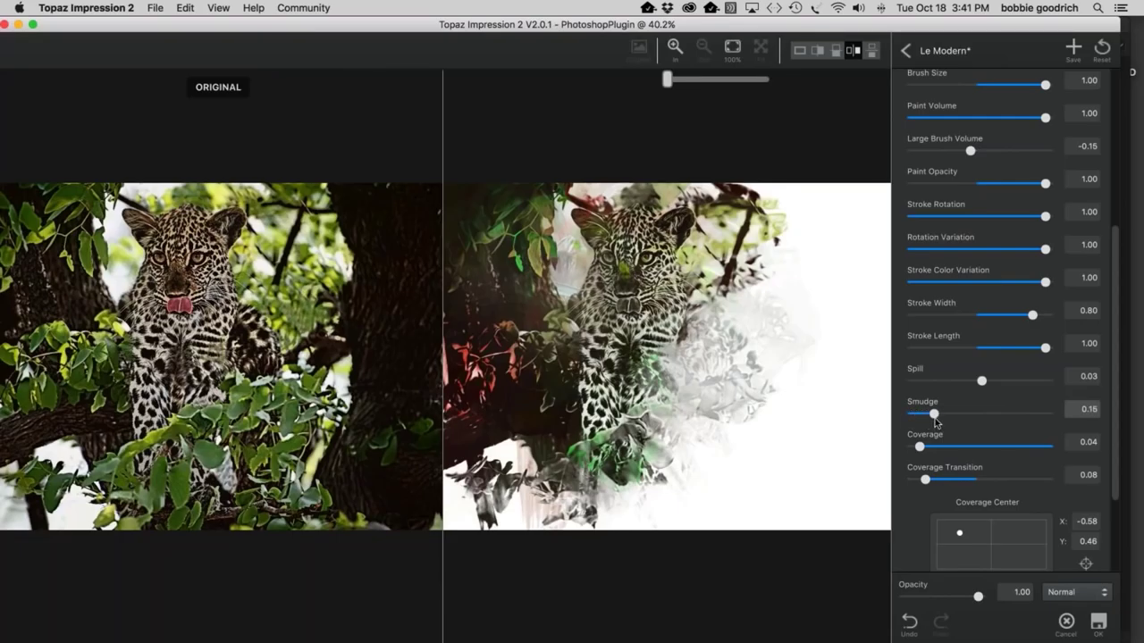
{"action": "left_click_drag", "start_coordinate": [936, 422], "coordinate": [932, 426]}
Step: Test stroke Coverage at 0.08 and 0.04, then settle it at 0.06
{"action": "mouse_move", "coordinate": [920, 448]}
{"action": "left_mouse_down"}
{"action": "mouse_move", "coordinate": [1045, 457]}
{"action": "mouse_move", "coordinate": [913, 455]}
{"action": "mouse_move", "coordinate": [939, 462]}
{"action": "mouse_move", "coordinate": [929, 466]}
{"action": "left_mouse_up"}
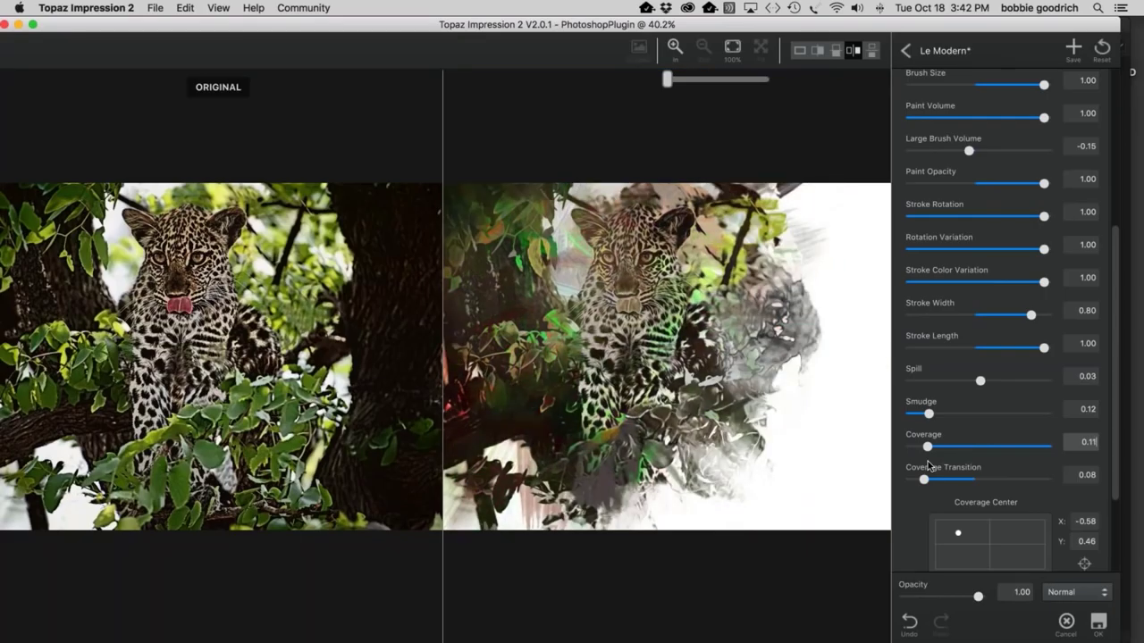
{"action": "left_click_drag", "start_coordinate": [927, 463], "coordinate": [925, 466]}
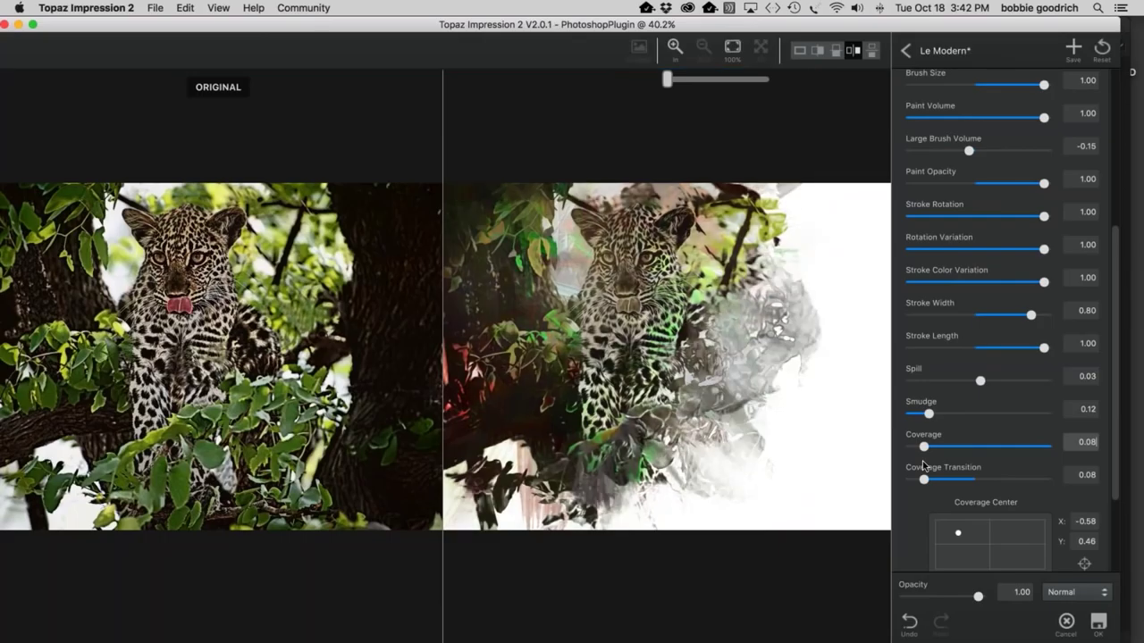
{"action": "left_click_drag", "start_coordinate": [924, 465], "coordinate": [917, 466]}
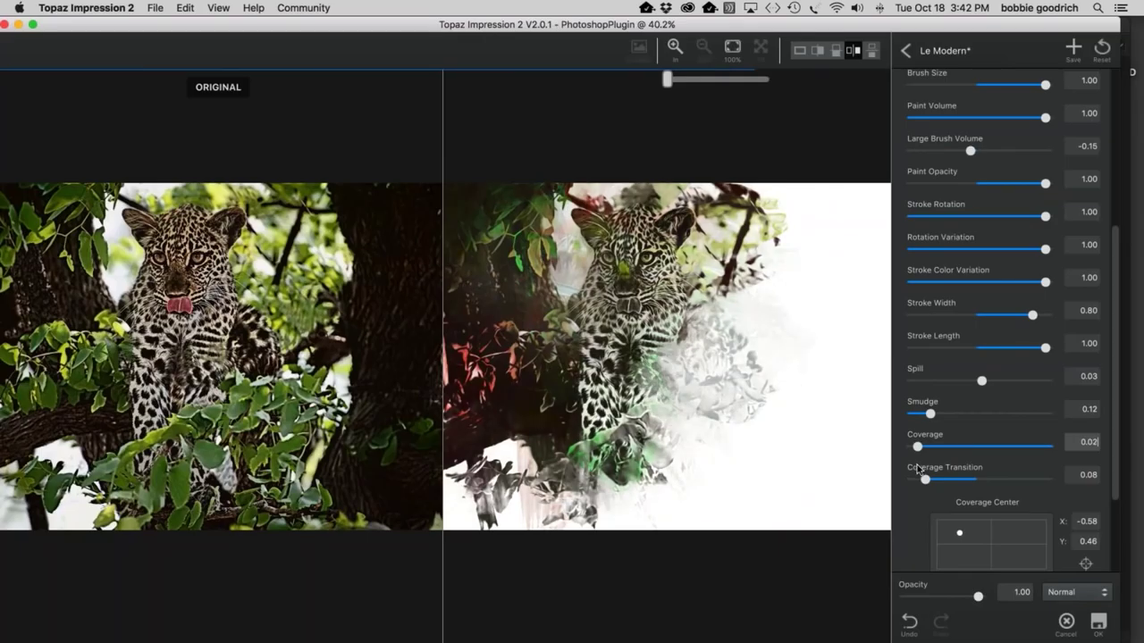
{"action": "left_click_drag", "start_coordinate": [919, 471], "coordinate": [924, 472]}
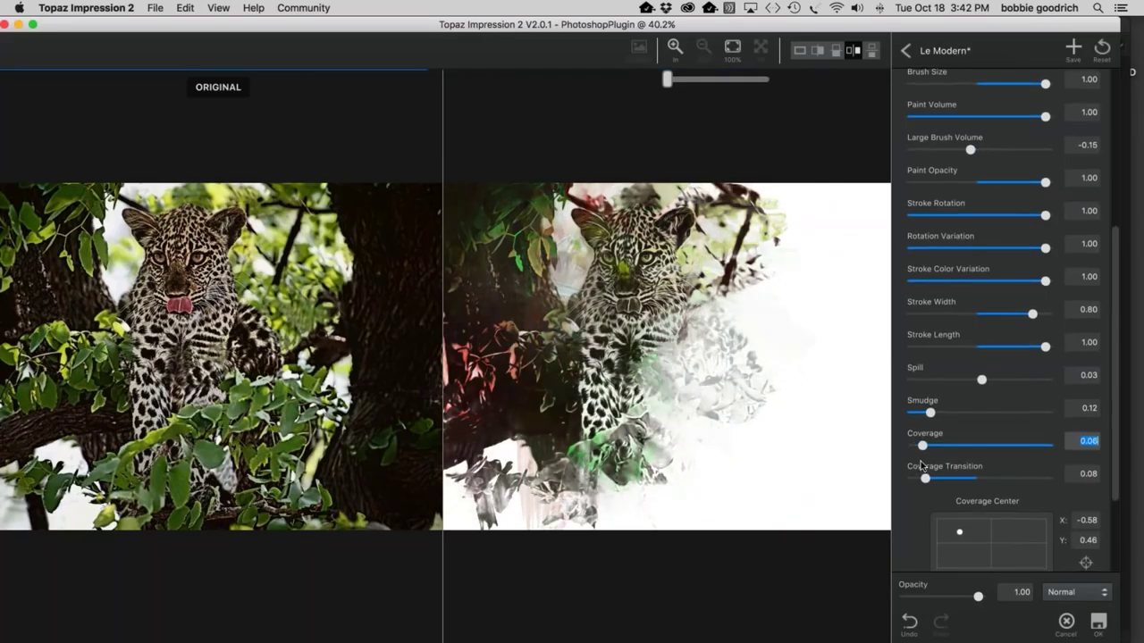
{"action": "scroll", "coordinate": [1009, 515], "scroll_direction": "down", "scroll_amount": 3}
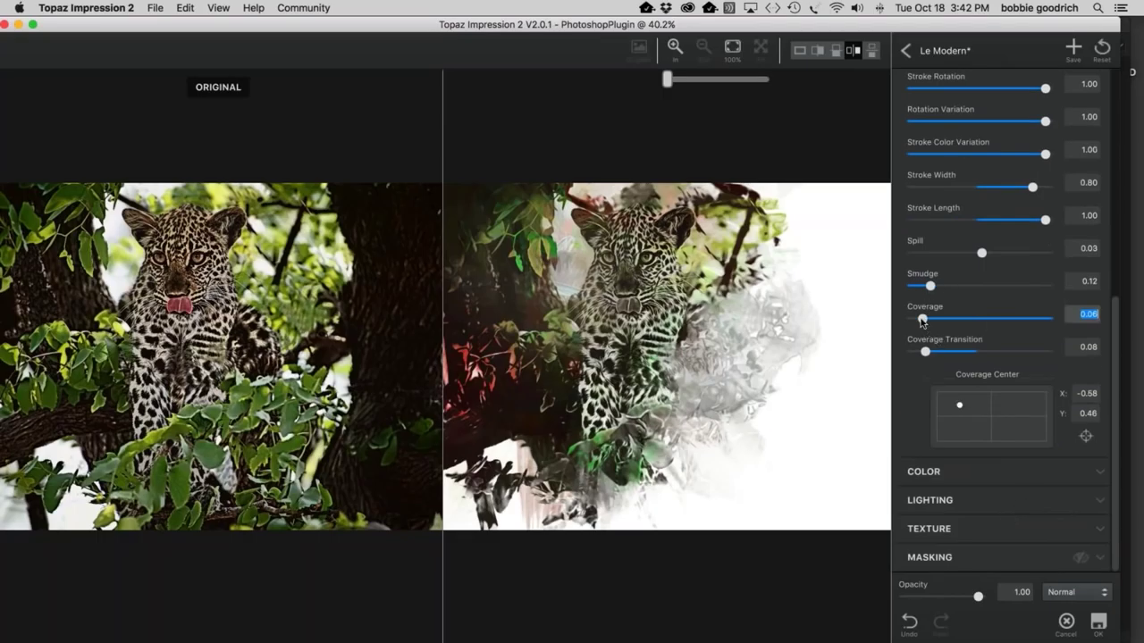
Step: Lower Coverage to 0.01 and move the Coverage Center to the image centre (0.00)
{"action": "left_click_drag", "start_coordinate": [924, 321], "coordinate": [918, 325]}
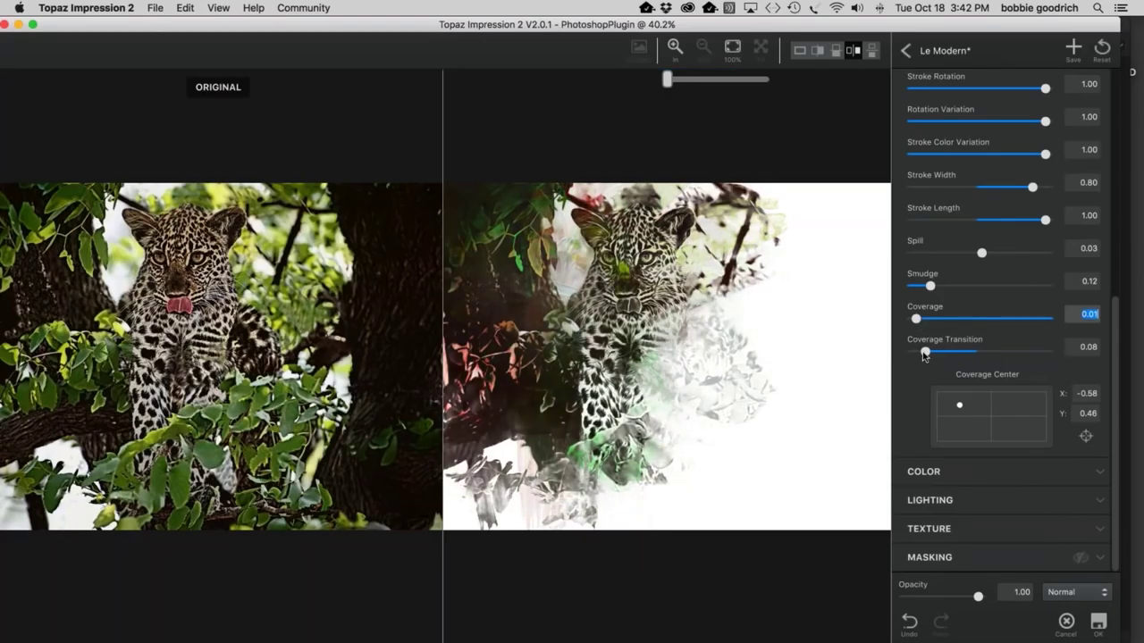
{"action": "mouse_move", "coordinate": [961, 408]}
{"action": "left_mouse_down"}
{"action": "mouse_move", "coordinate": [995, 430]}
{"action": "mouse_move", "coordinate": [990, 422]}
{"action": "left_mouse_up"}
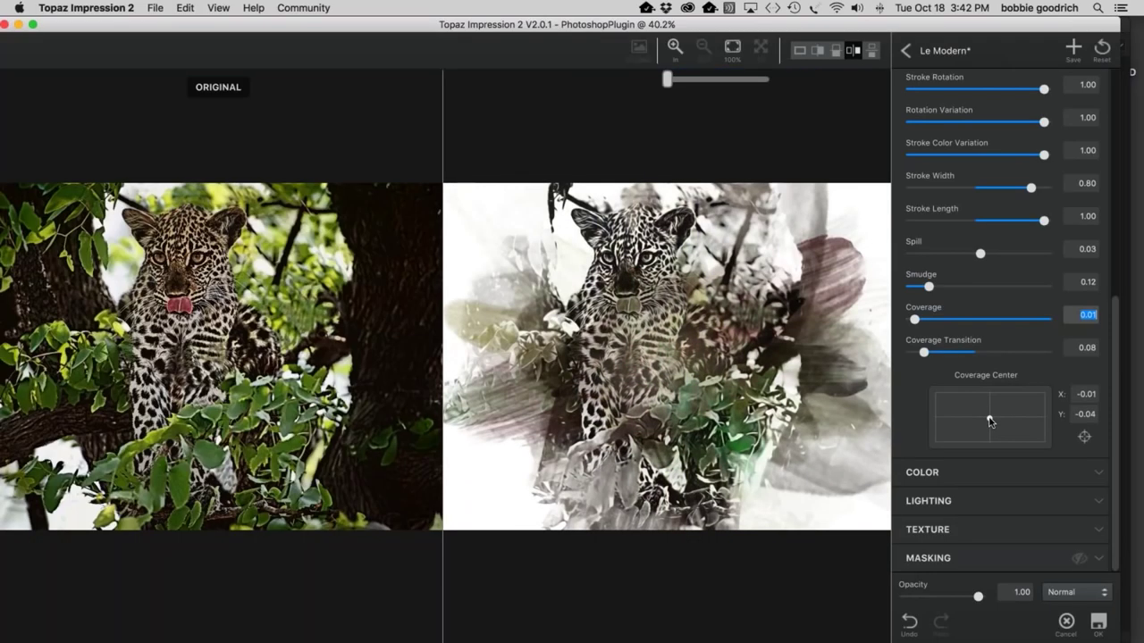
{"action": "mouse_move", "coordinate": [990, 422]}
{"action": "left_mouse_down"}
{"action": "mouse_move", "coordinate": [1046, 395]}
{"action": "mouse_move", "coordinate": [1000, 412]}
{"action": "left_mouse_up"}
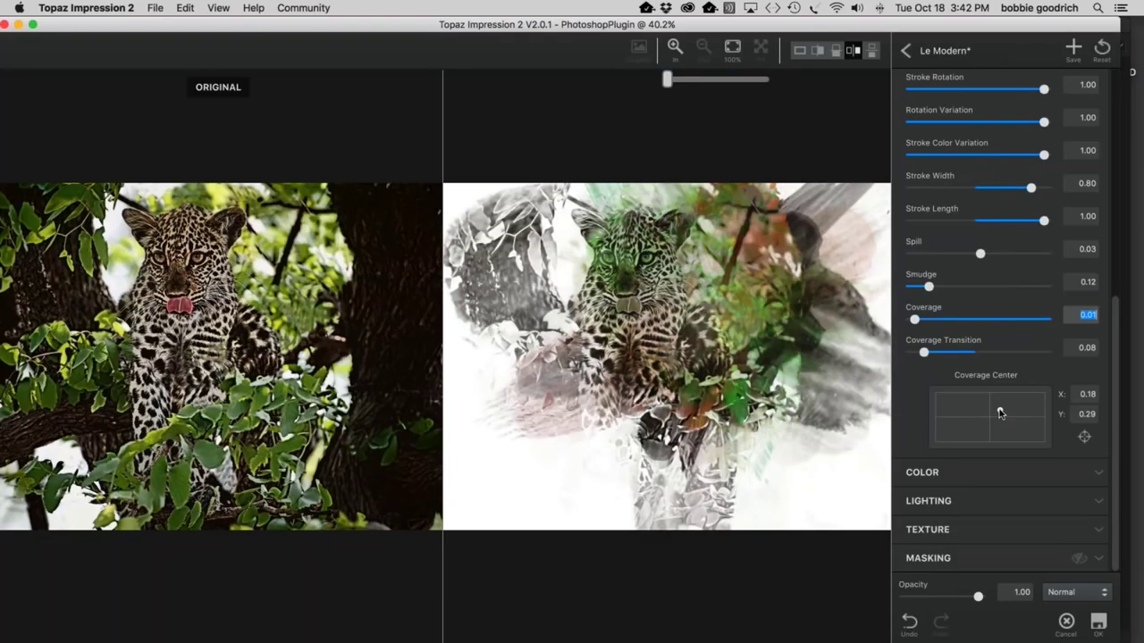
{"action": "left_click_drag", "start_coordinate": [999, 413], "coordinate": [989, 418]}
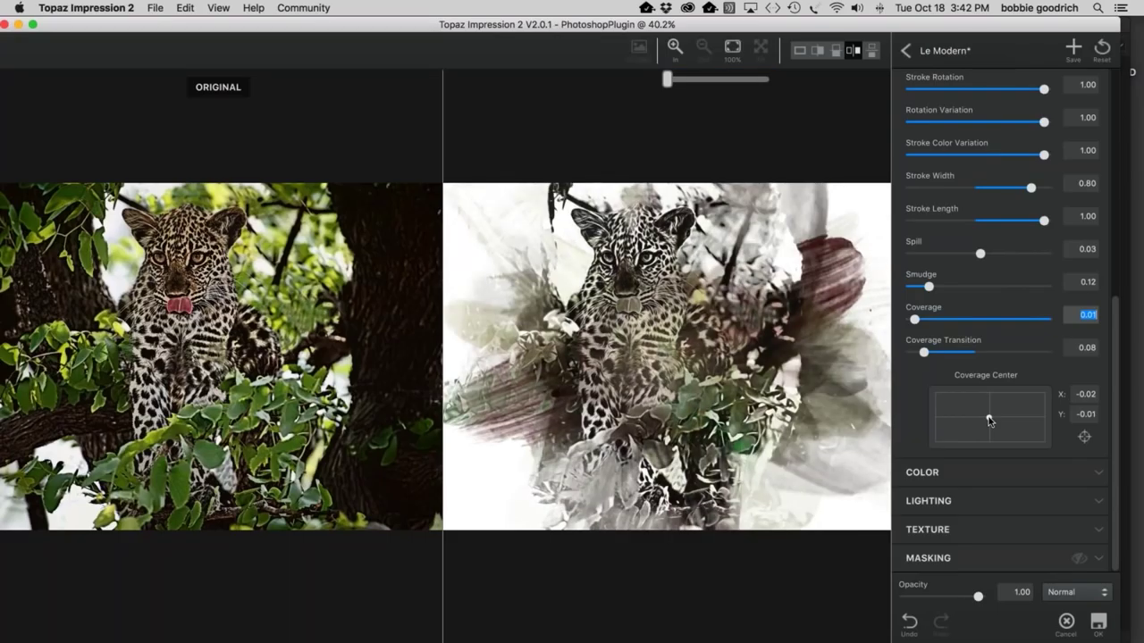
{"action": "left_click_drag", "start_coordinate": [988, 420], "coordinate": [990, 420]}
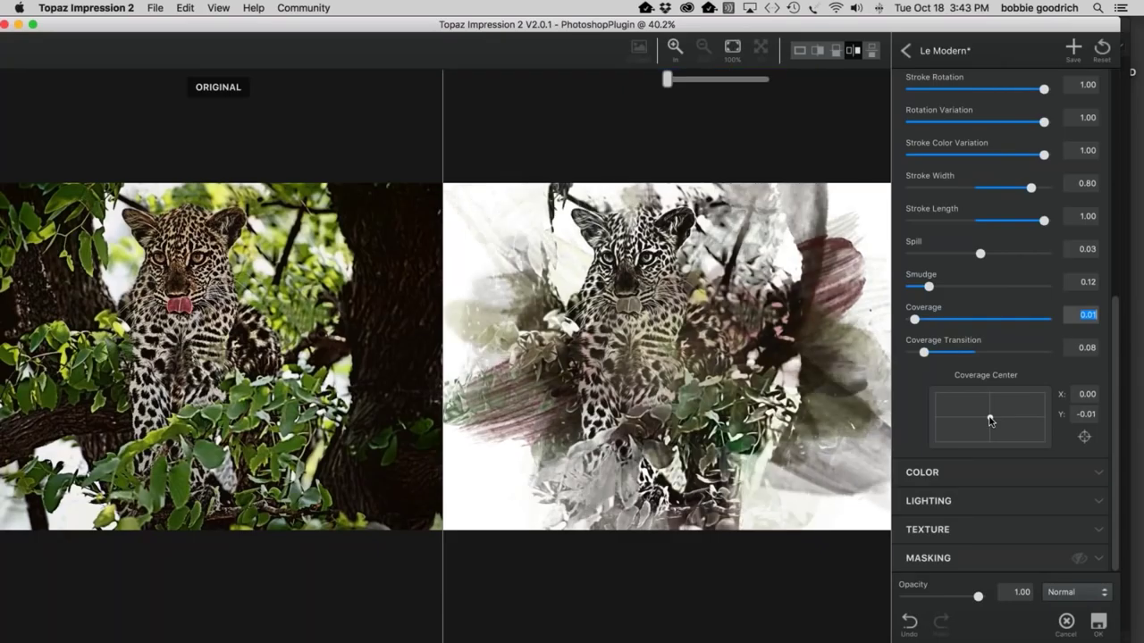
{"action": "left_click_drag", "start_coordinate": [990, 420], "coordinate": [991, 419]}
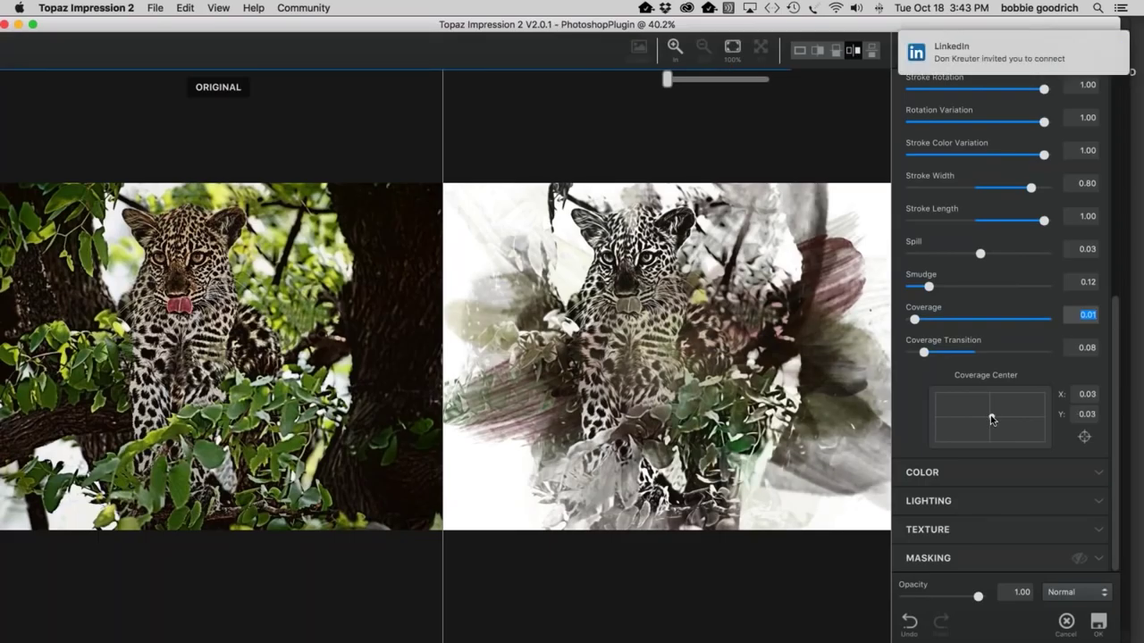
{"action": "left_click_drag", "start_coordinate": [991, 420], "coordinate": [989, 428]}
Step: Collapse the STROKE settings section
{"action": "scroll", "coordinate": [990, 422], "scroll_direction": "up", "scroll_amount": 1}
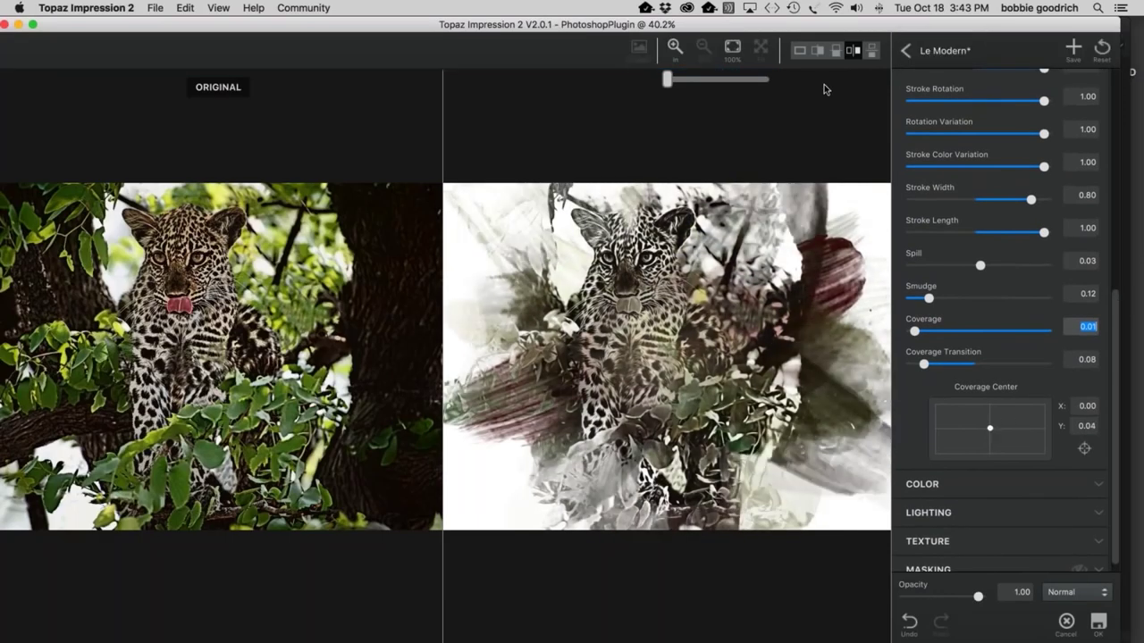
{"action": "scroll", "coordinate": [1028, 130], "scroll_direction": "up", "scroll_amount": 5}
{"action": "scroll", "coordinate": [1018, 113], "scroll_direction": "up", "scroll_amount": 3}
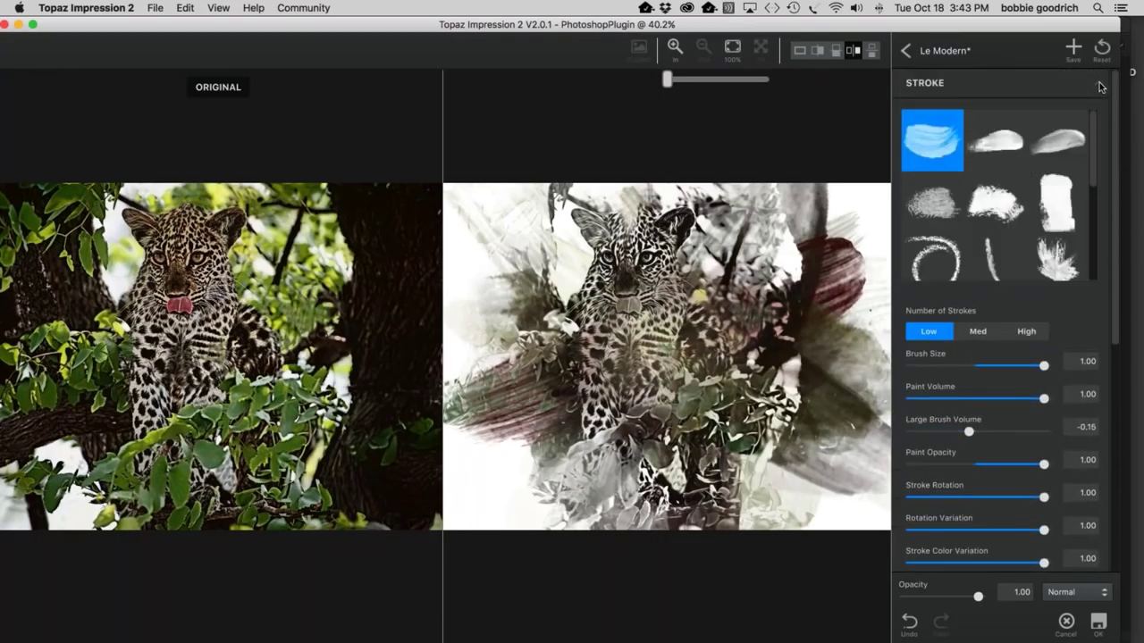
{"action": "left_click", "coordinate": [1101, 86]}
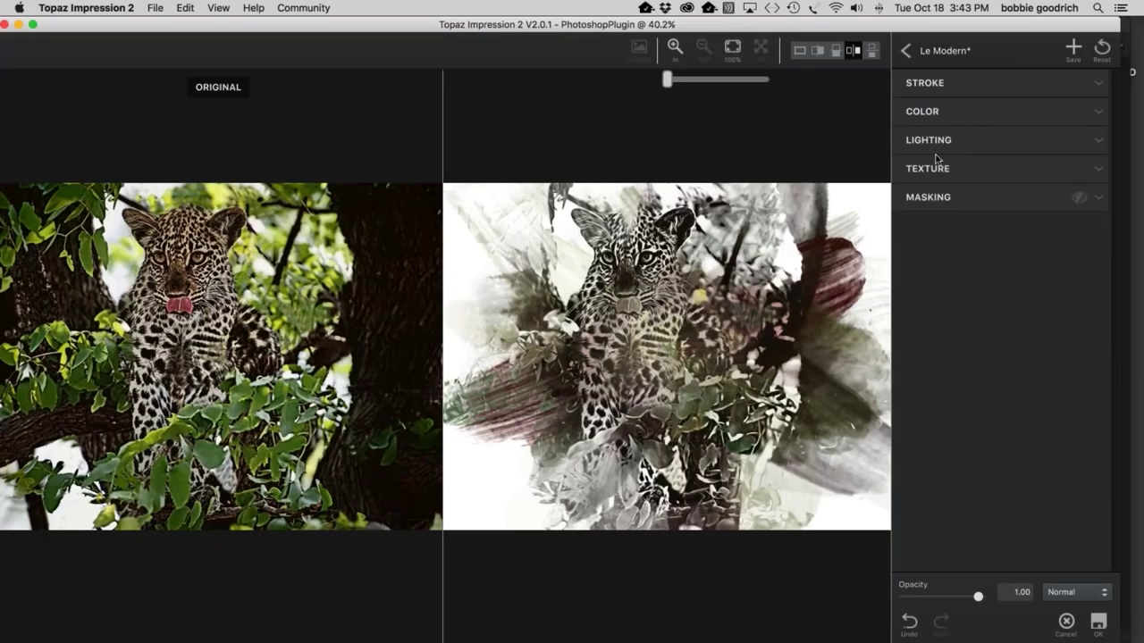
Step: Expand Masking and reshape the spot mask into a tall, narrow ellipse over the leopard
{"action": "left_click", "coordinate": [1103, 201]}
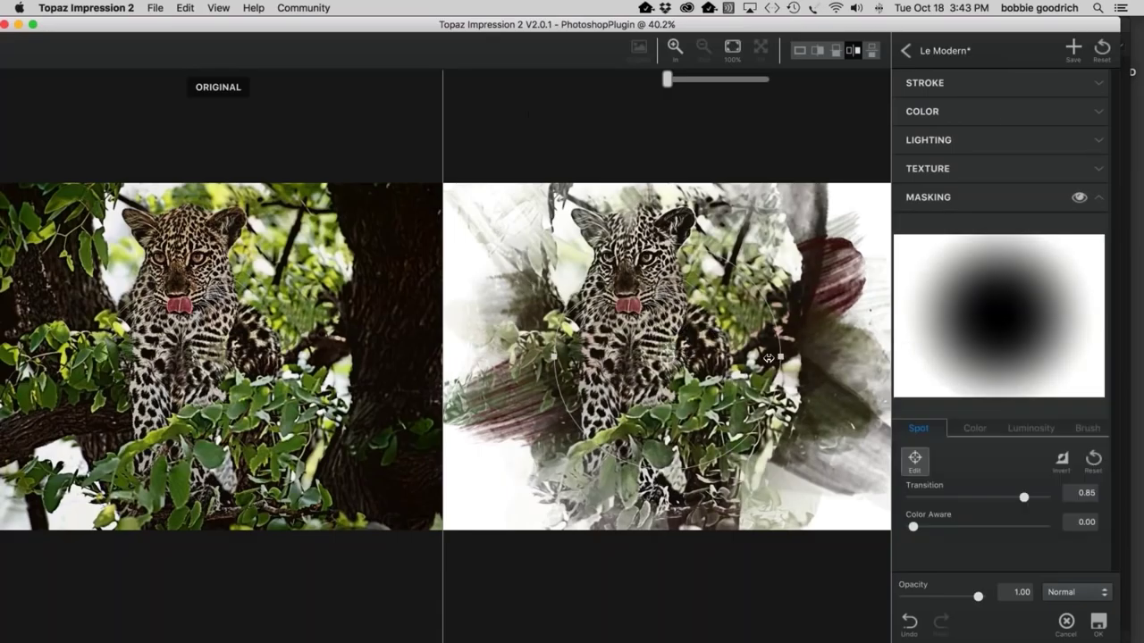
{"action": "left_click_drag", "start_coordinate": [740, 358], "coordinate": [684, 298]}
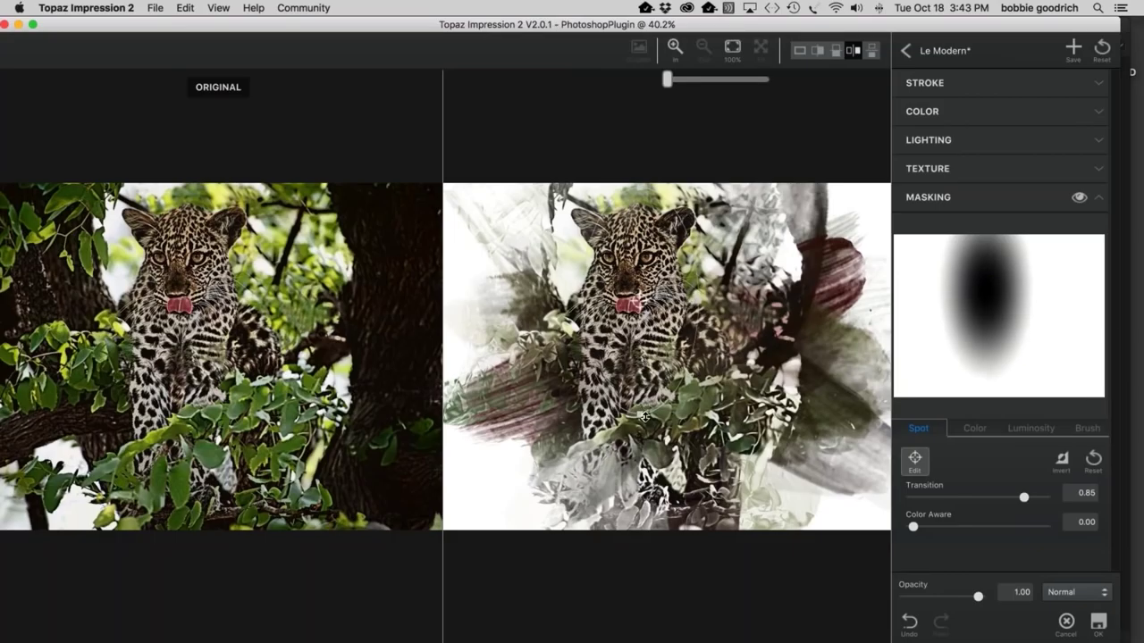
{"action": "mouse_move", "coordinate": [641, 418]}
{"action": "left_mouse_down"}
{"action": "mouse_move", "coordinate": [637, 442]}
{"action": "mouse_move", "coordinate": [641, 413]}
{"action": "mouse_move", "coordinate": [650, 435]}
{"action": "left_mouse_up"}
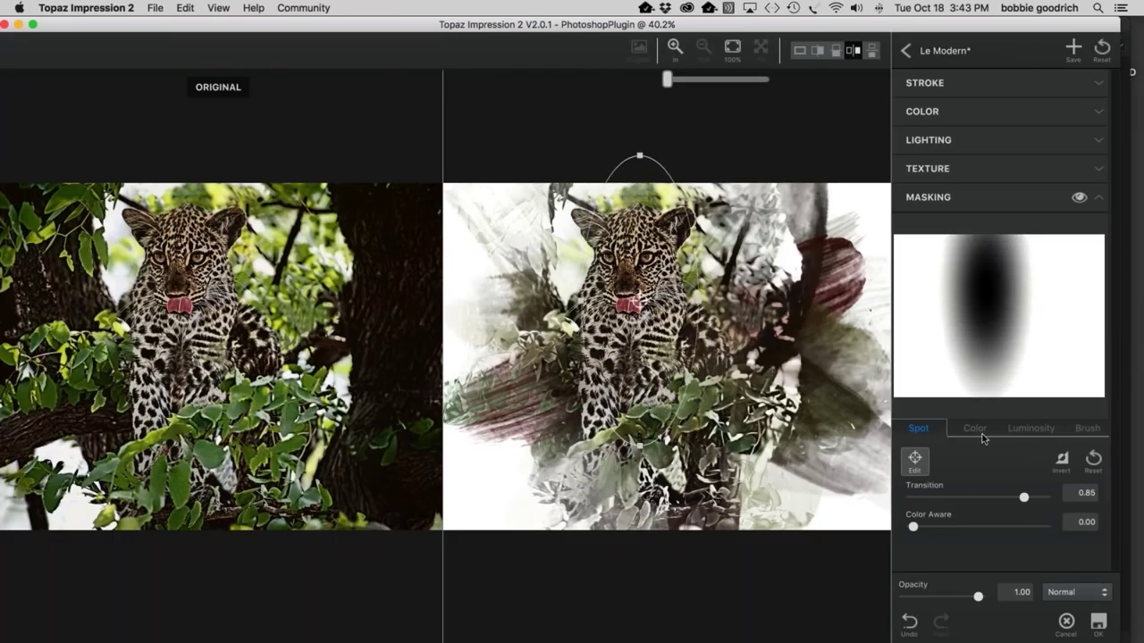
Step: Try a luminosity mask at Luminosity 1.00 and wider Range, then reset it to 0.20 and 0.40
{"action": "left_click", "coordinate": [1030, 431]}
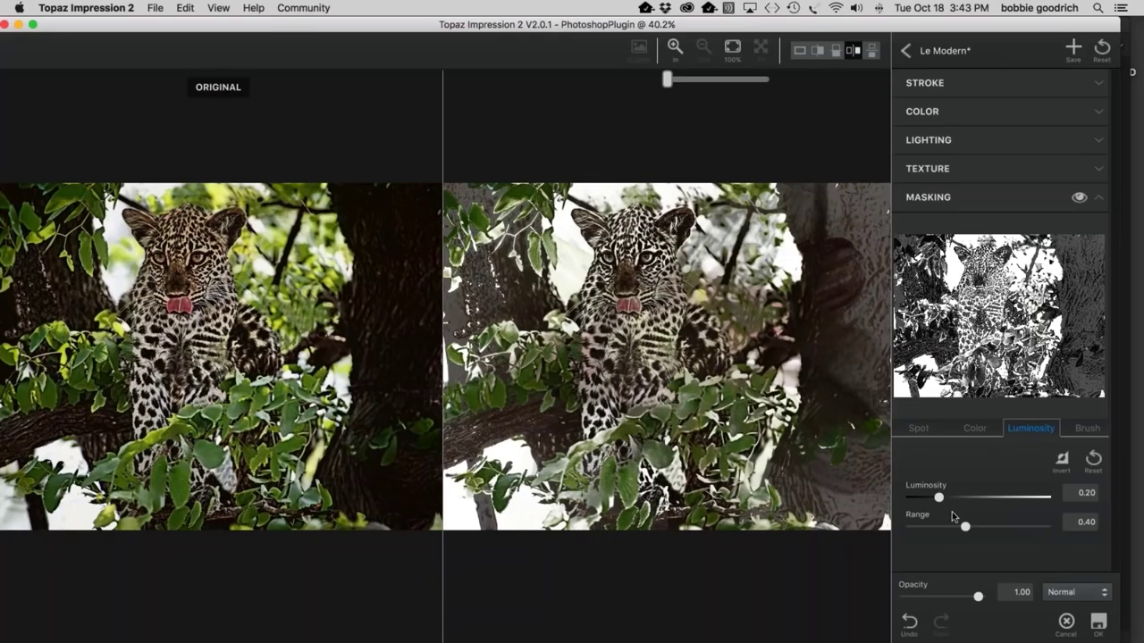
{"action": "left_click_drag", "start_coordinate": [937, 498], "coordinate": [1056, 503]}
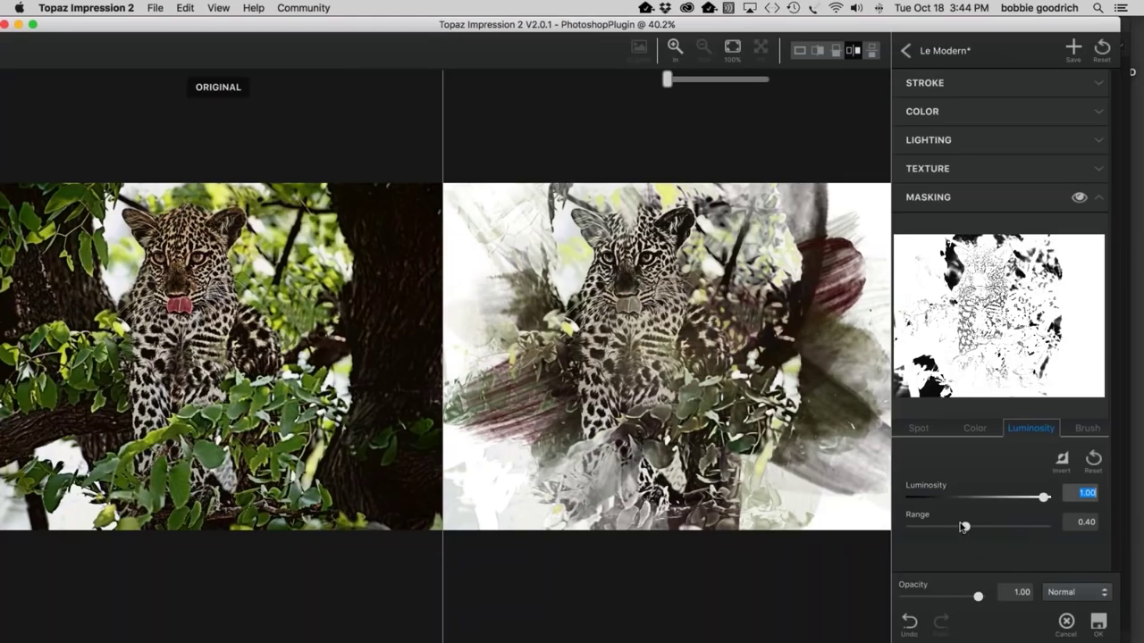
{"action": "mouse_move", "coordinate": [964, 526]}
{"action": "left_mouse_down"}
{"action": "mouse_move", "coordinate": [1082, 539]}
{"action": "mouse_move", "coordinate": [878, 526]}
{"action": "mouse_move", "coordinate": [920, 534]}
{"action": "mouse_move", "coordinate": [894, 536]}
{"action": "mouse_move", "coordinate": [1045, 538]}
{"action": "left_mouse_up"}
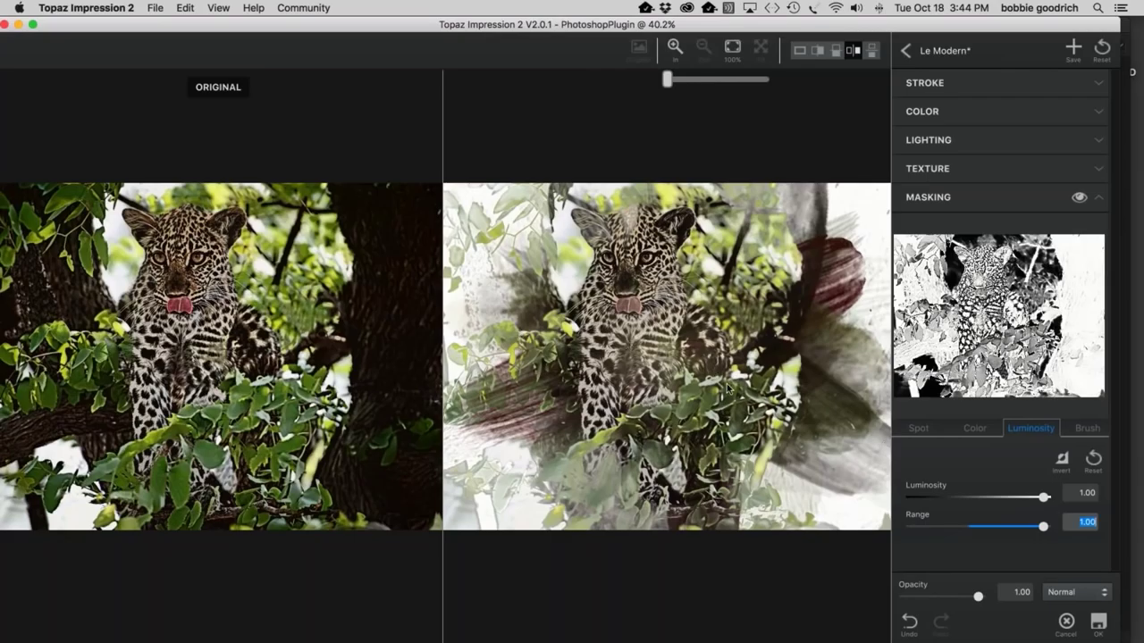
{"action": "left_click_drag", "start_coordinate": [1044, 526], "coordinate": [1043, 527]}
{"action": "left_click", "coordinate": [978, 597]}
{"action": "mouse_move", "coordinate": [978, 597]}
{"action": "left_mouse_down"}
{"action": "mouse_move", "coordinate": [940, 596]}
{"action": "mouse_move", "coordinate": [977, 597]}
{"action": "left_mouse_up"}
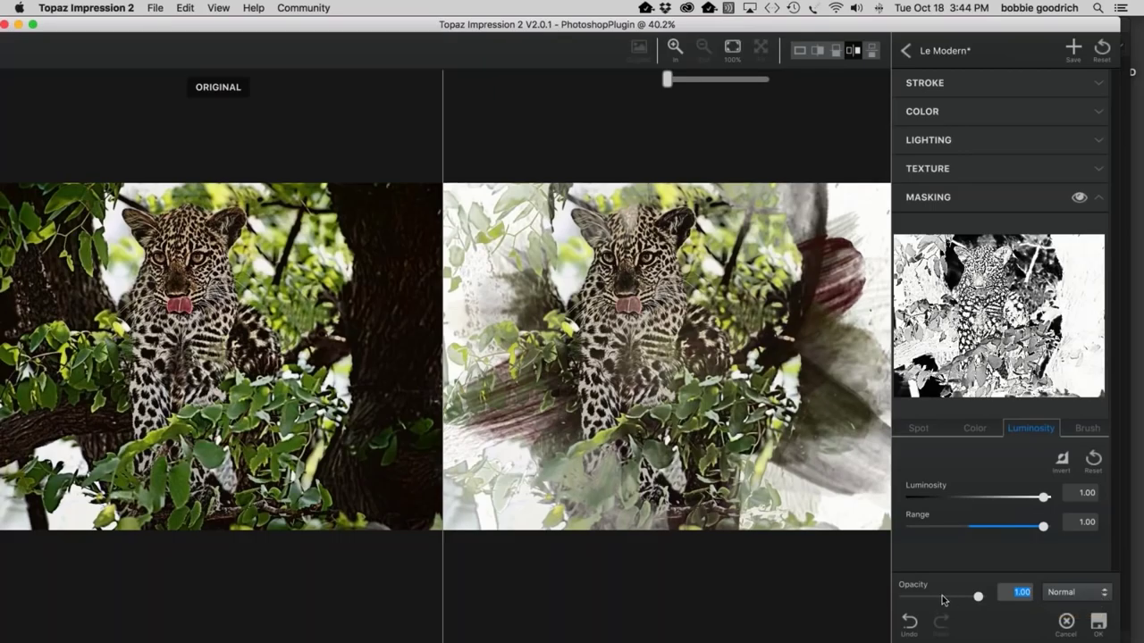
{"action": "left_click", "coordinate": [1092, 460]}
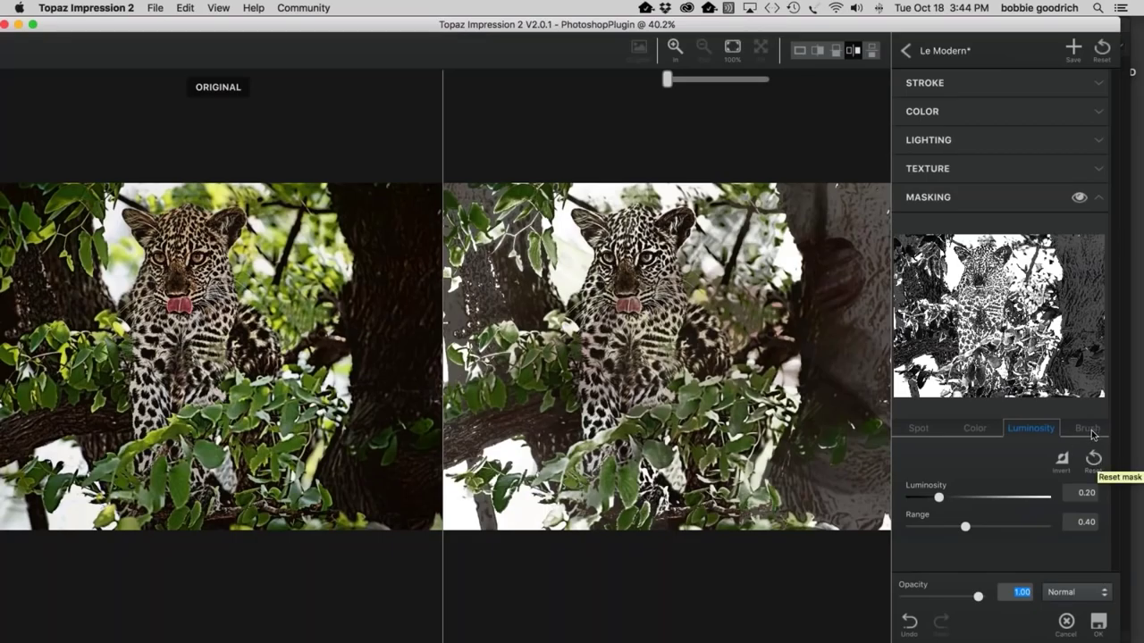
Step: Paint a black brush mask with larger radius and 0.41 strength over the leopard's face
{"action": "left_click", "coordinate": [1096, 431]}
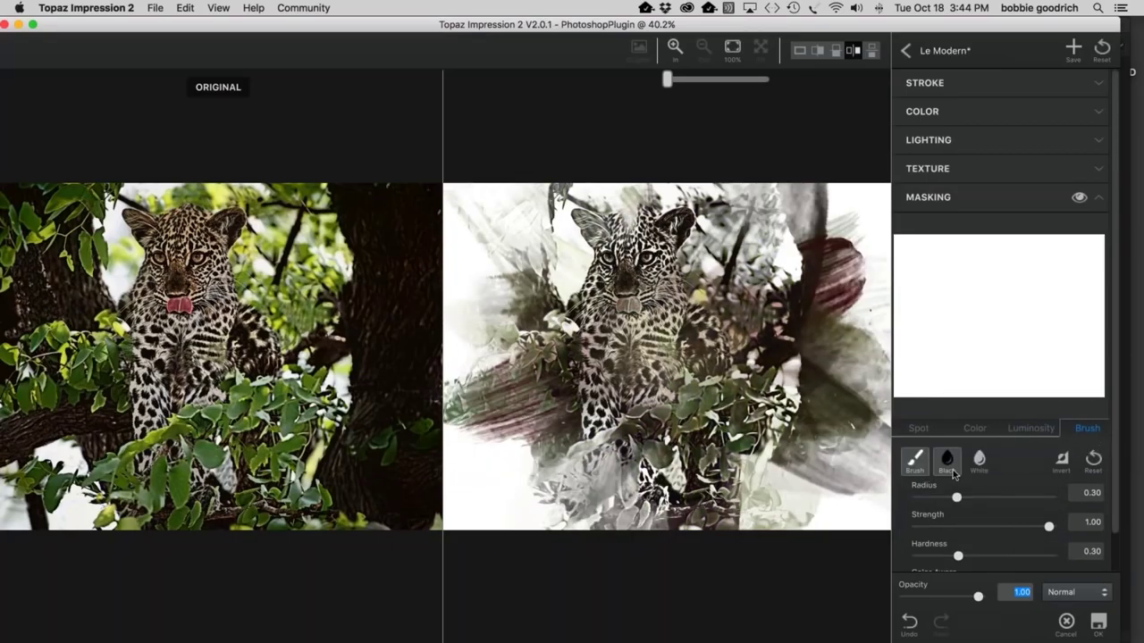
{"action": "left_click", "coordinate": [980, 460]}
{"action": "left_click_drag", "start_coordinate": [958, 497], "coordinate": [1002, 496]}
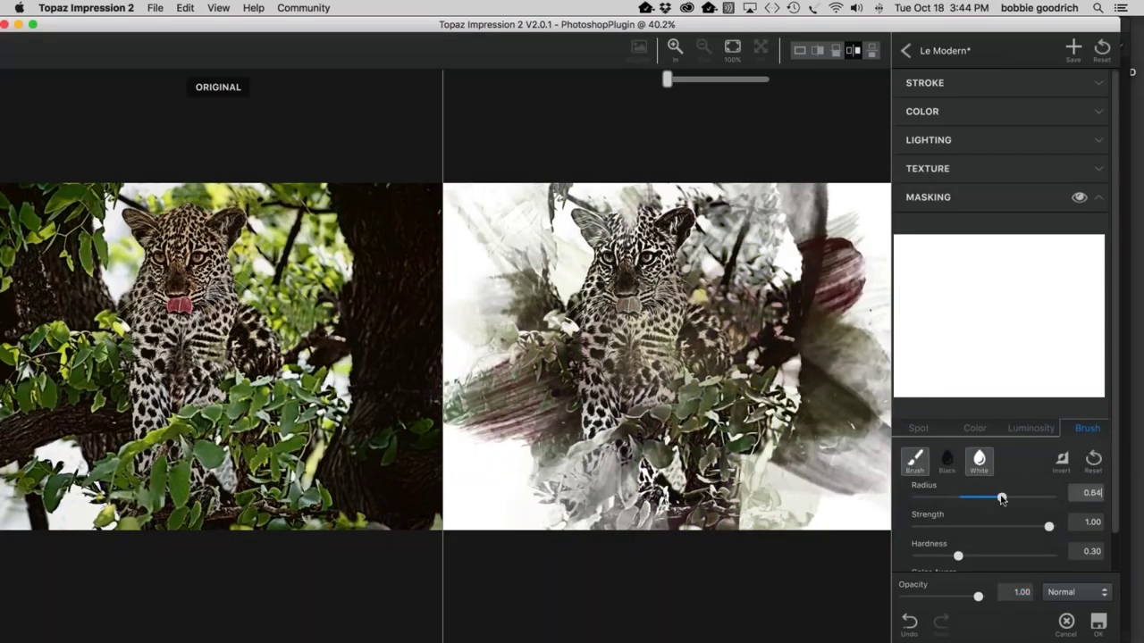
{"action": "left_click_drag", "start_coordinate": [1049, 527], "coordinate": [972, 527]}
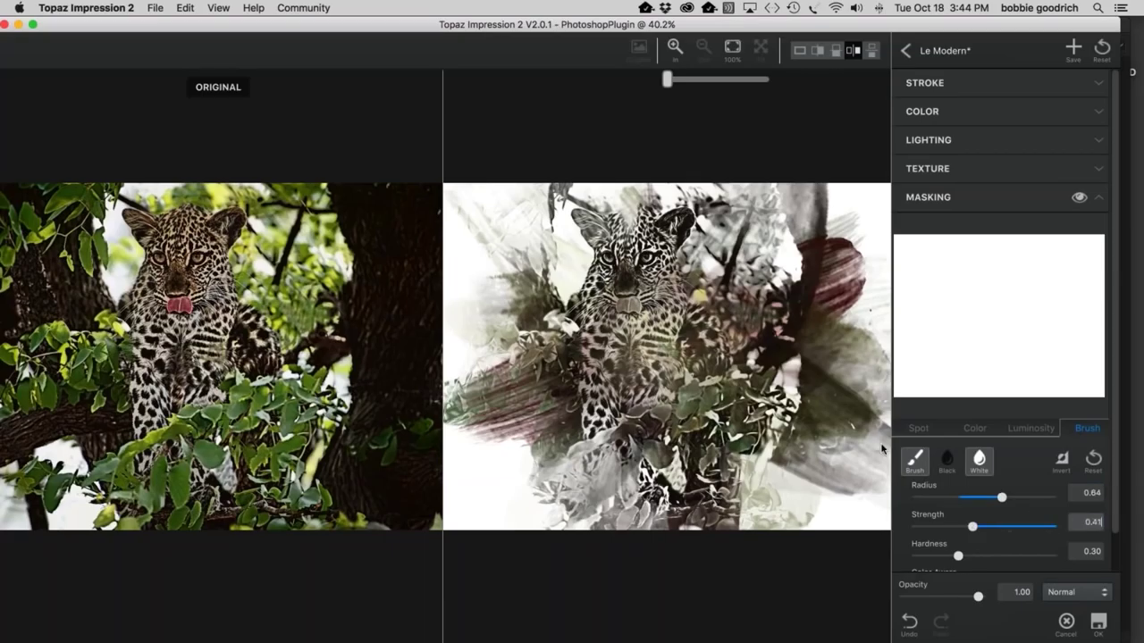
{"action": "left_click", "coordinate": [947, 460]}
{"action": "mouse_move", "coordinate": [554, 223]}
{"action": "left_mouse_down"}
{"action": "mouse_move", "coordinate": [617, 268]}
{"action": "mouse_move", "coordinate": [582, 217]}
{"action": "mouse_move", "coordinate": [655, 338]}
{"action": "mouse_move", "coordinate": [628, 362]}
{"action": "mouse_move", "coordinate": [590, 447]}
{"action": "mouse_move", "coordinate": [563, 402]}
{"action": "mouse_move", "coordinate": [695, 256]}
{"action": "mouse_move", "coordinate": [876, 294]}
{"action": "mouse_move", "coordinate": [706, 266]}
{"action": "mouse_move", "coordinate": [777, 523]}
{"action": "mouse_move", "coordinate": [841, 518]}
{"action": "left_mouse_up"}
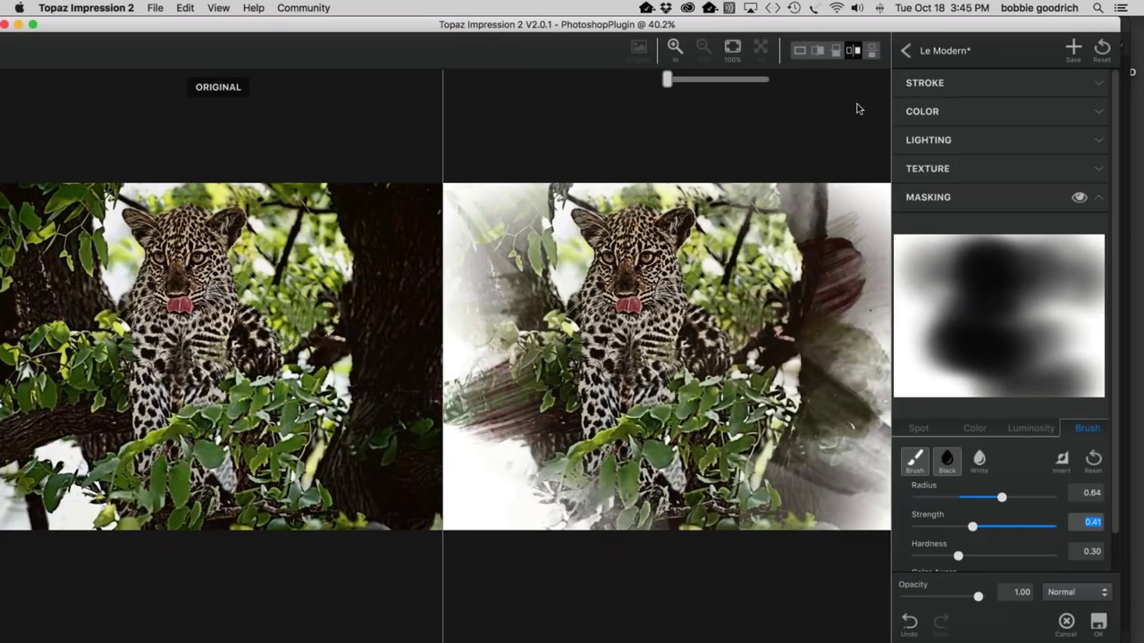
Step: Apply the Impression painting to the photo and add a Curves adjustment layer
{"action": "left_click", "coordinate": [1098, 624]}
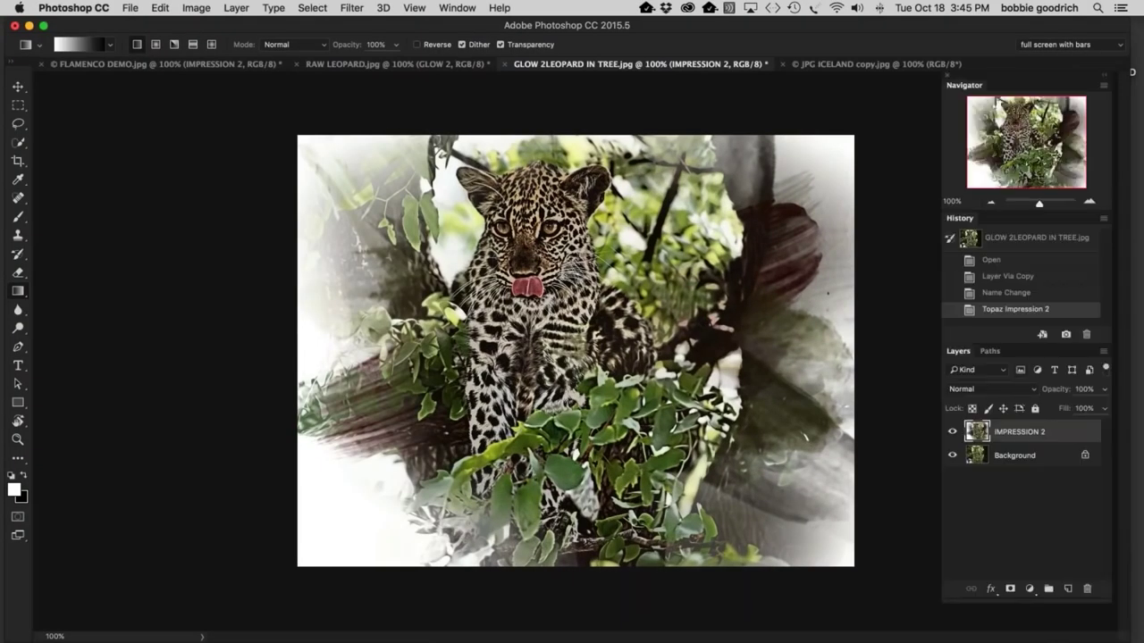
{"action": "left_click", "coordinate": [1030, 591]}
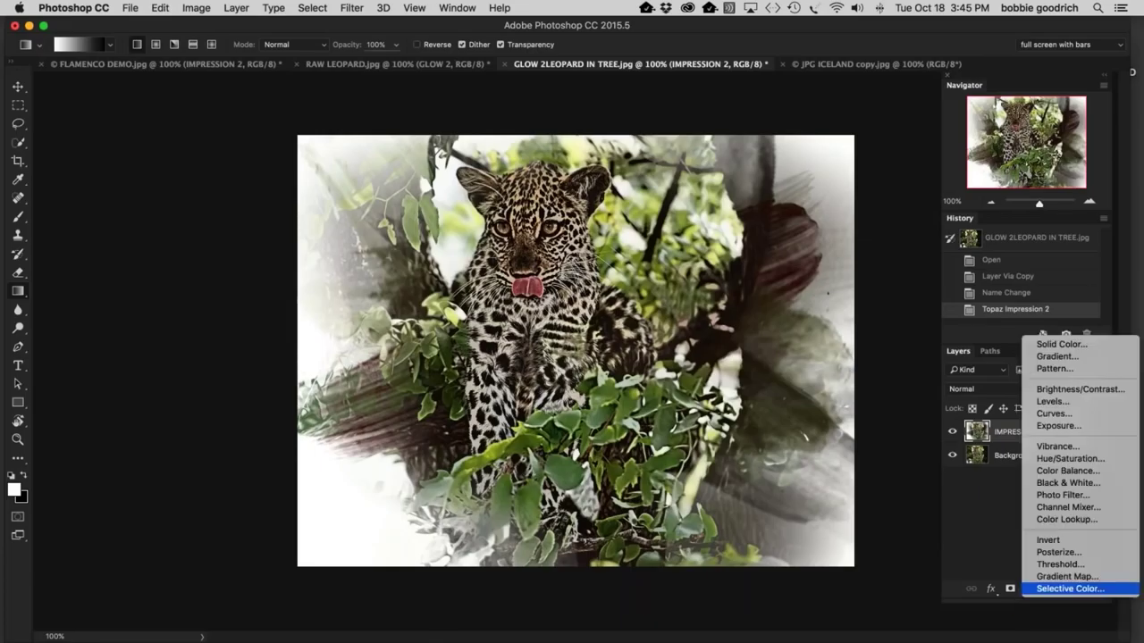
{"action": "left_click", "coordinate": [1054, 414]}
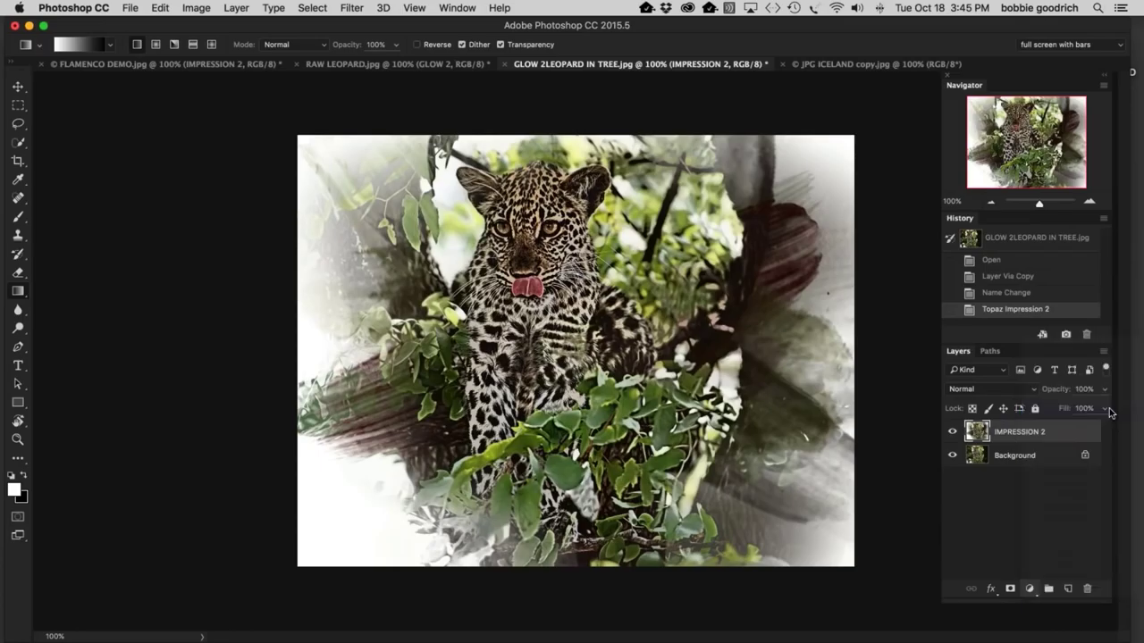
Step: Apply Auto and the Linear Contrast (RGB) preset, raise the curve midpoint, then close Curves properties
{"action": "left_click", "coordinate": [927, 219]}
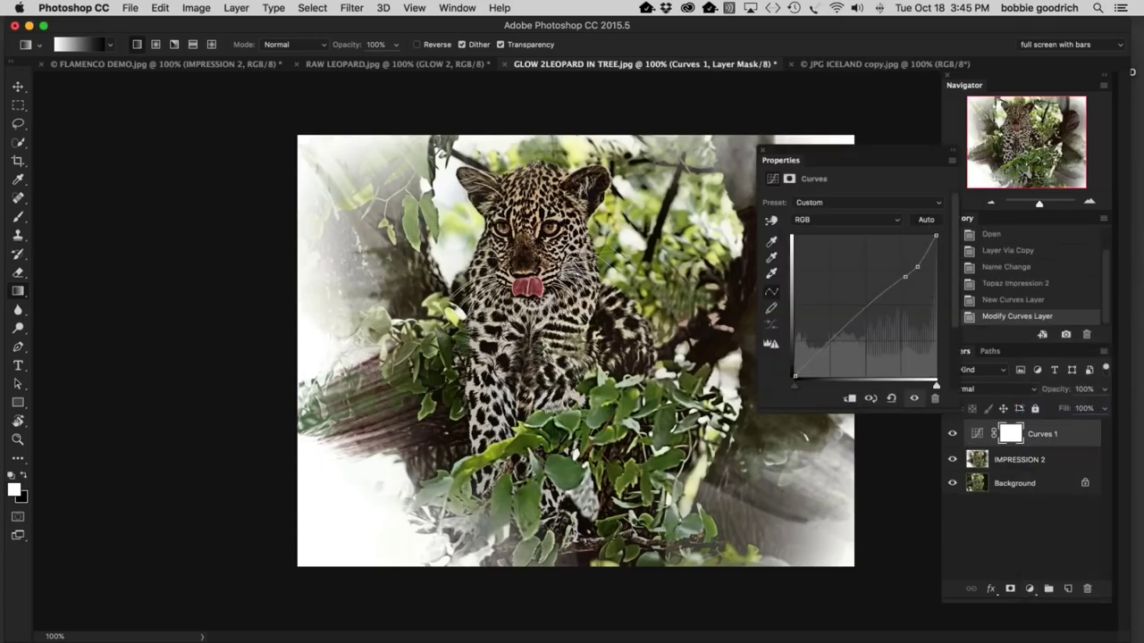
{"action": "left_click", "coordinate": [939, 207]}
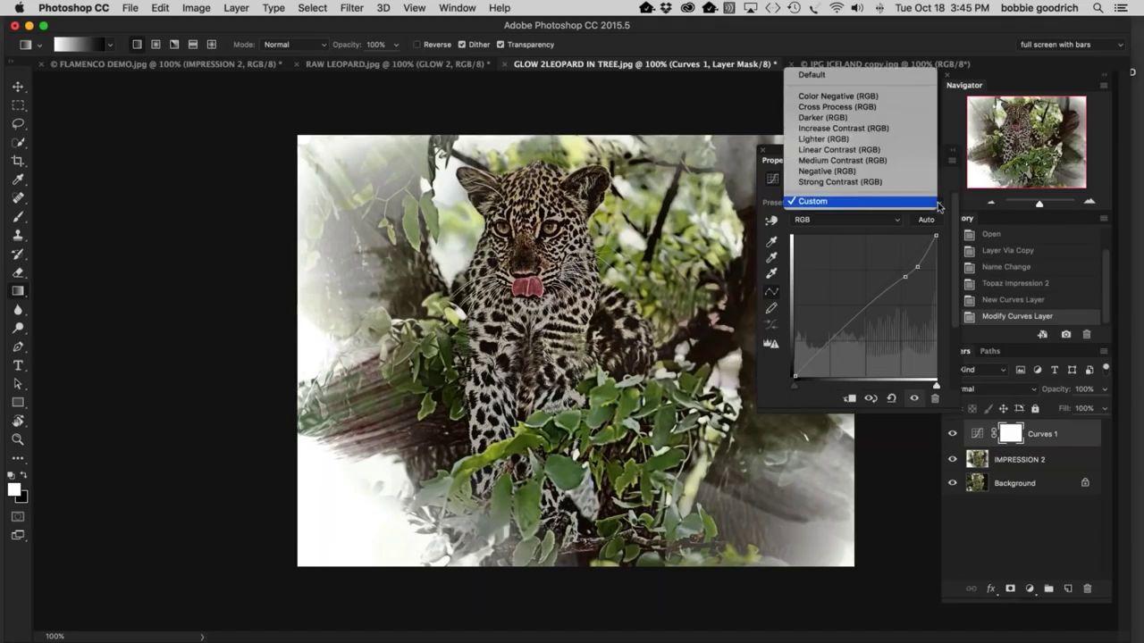
{"action": "left_click", "coordinate": [849, 150]}
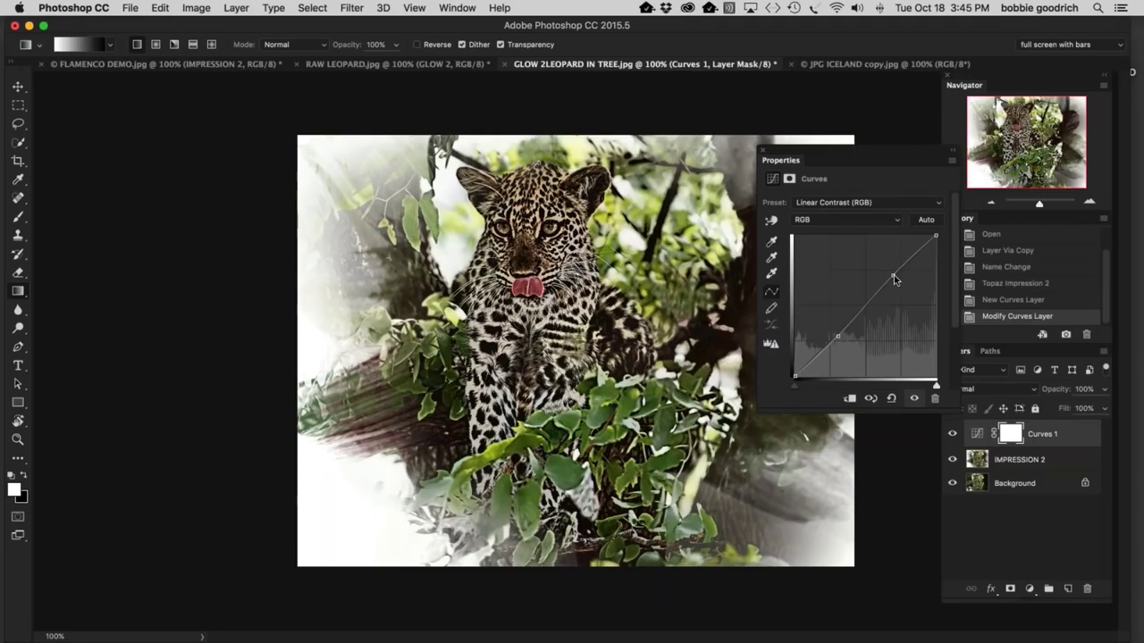
{"action": "left_click_drag", "start_coordinate": [893, 275], "coordinate": [898, 294]}
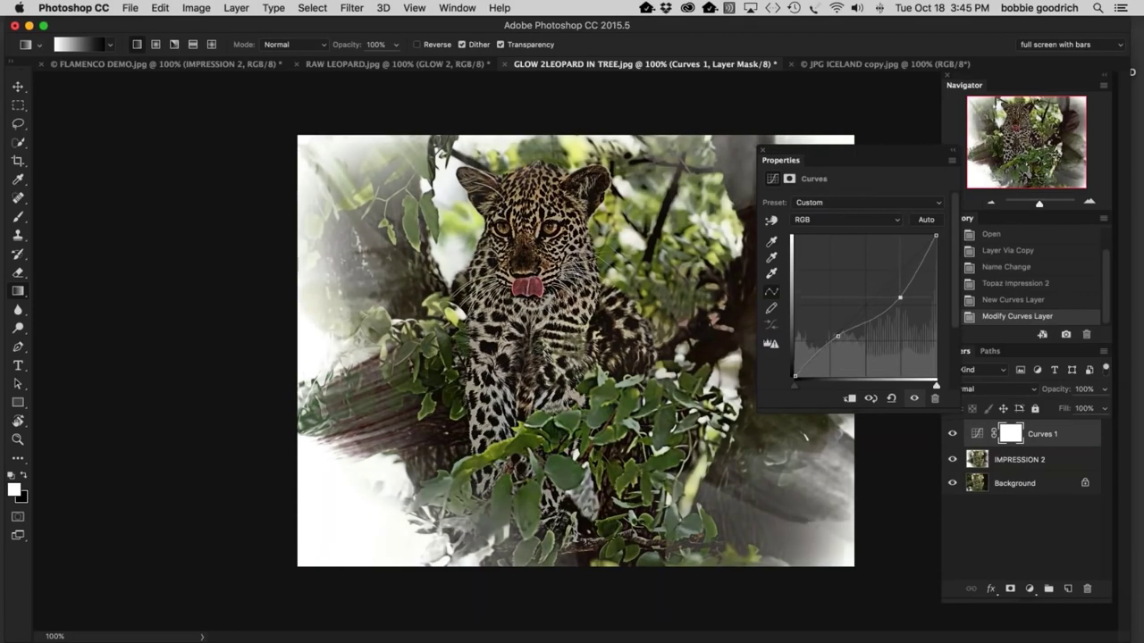
{"action": "left_click_drag", "start_coordinate": [902, 155], "coordinate": [1029, 269]}
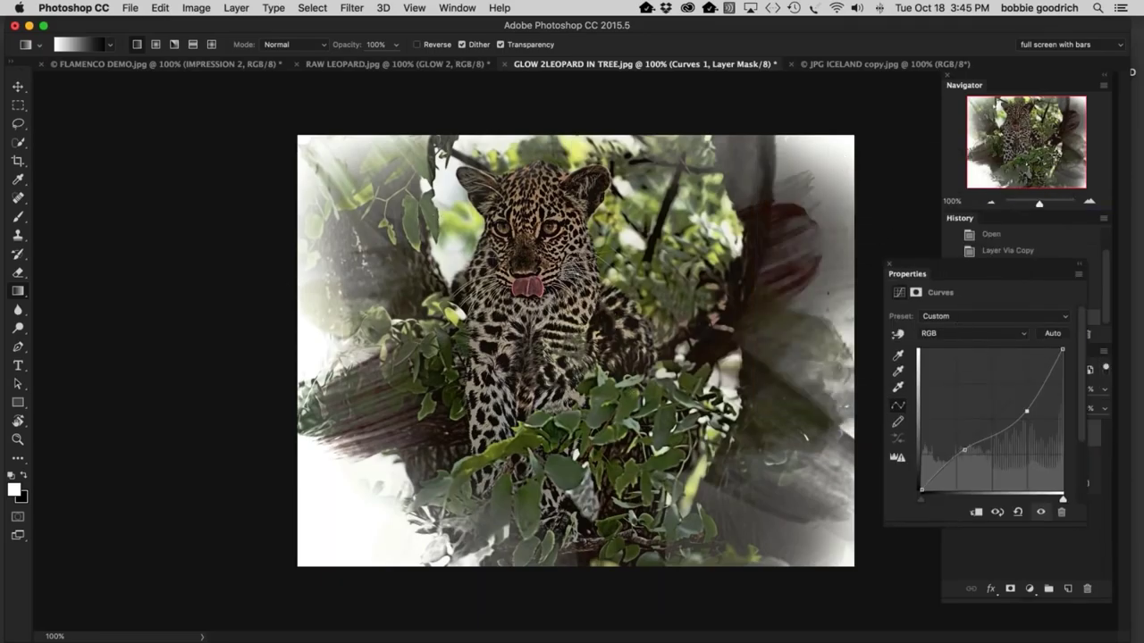
{"action": "left_click", "coordinate": [891, 264]}
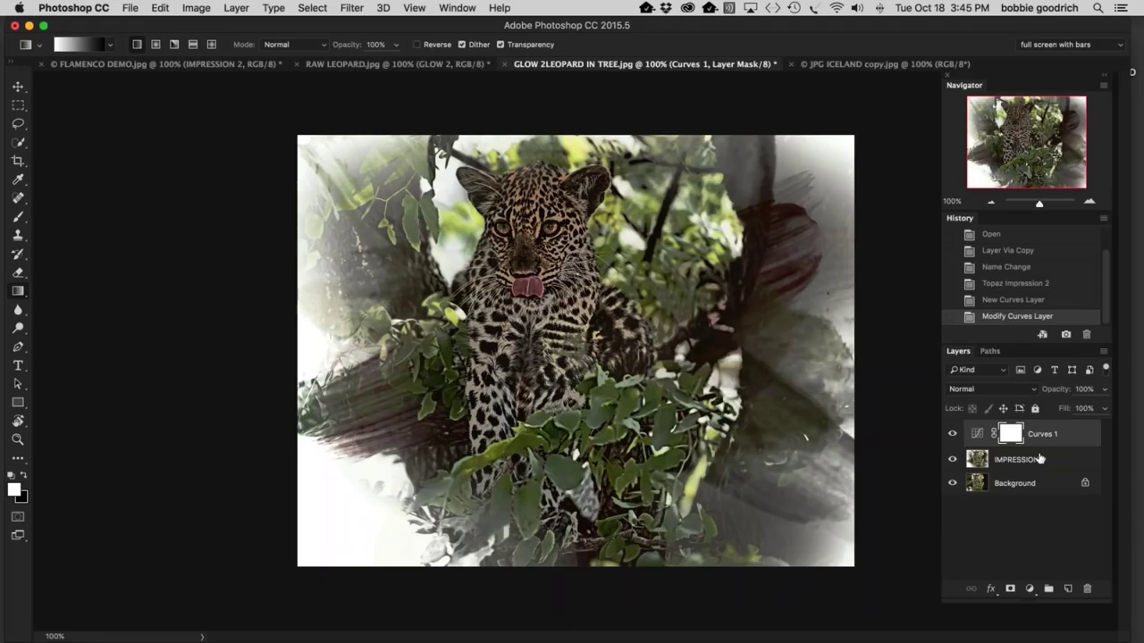
Step: Hide the Curves 1 layer and switch to the JPG ICELAND copy document
{"action": "left_click", "coordinate": [951, 434]}
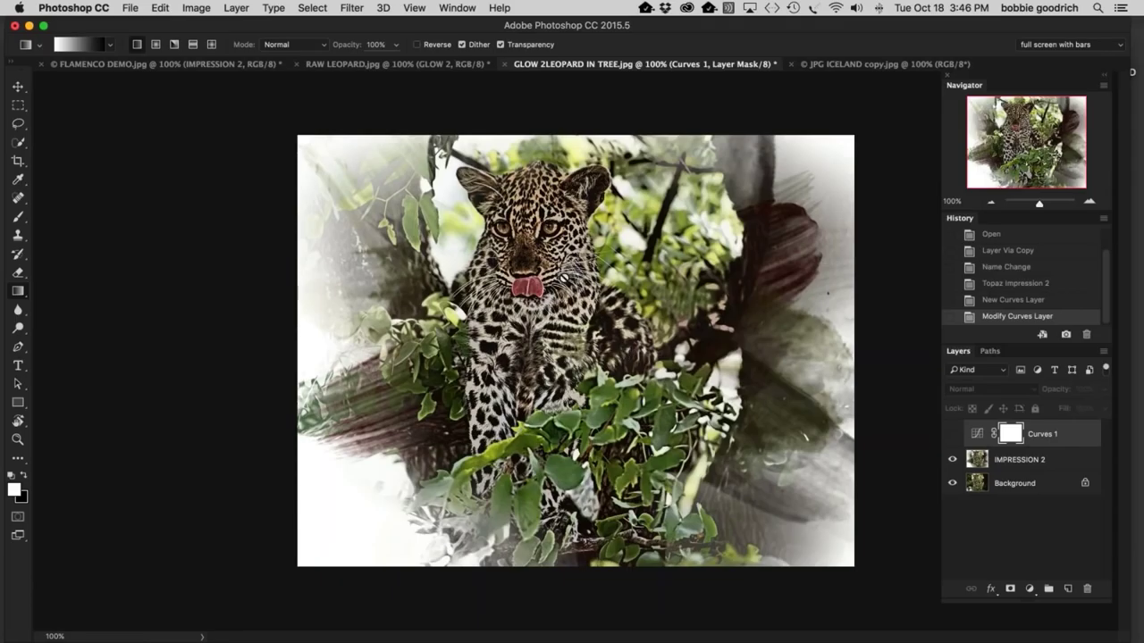
{"action": "left_click", "coordinate": [829, 68]}
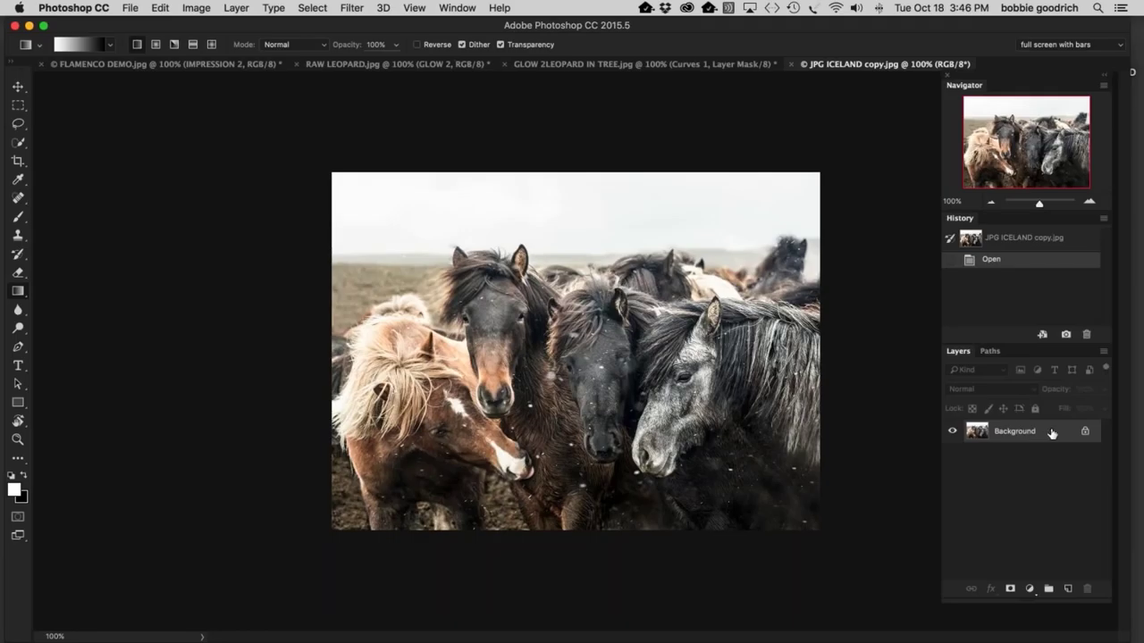
Step: Duplicate the horse photo with Cmd+J and rename the new layer 'IMPRESSION 2'
{"action": "key", "text": "super+j"}
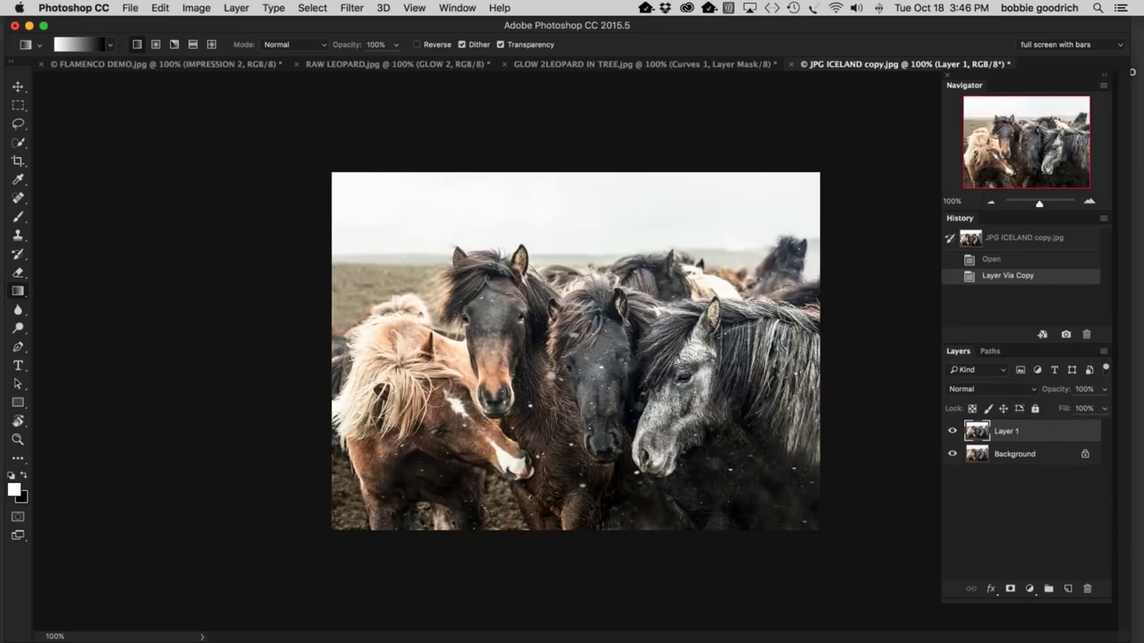
{"action": "double_click", "coordinate": [1006, 432]}
{"action": "type", "text": "IMPRESSION 2"}
Step: Launch Topaz Impression 2 from the Filter menu on the IMPRESSION 2 layer
{"action": "left_click", "coordinate": [352, 8]}
{"action": "mouse_move", "coordinate": [417, 426]}
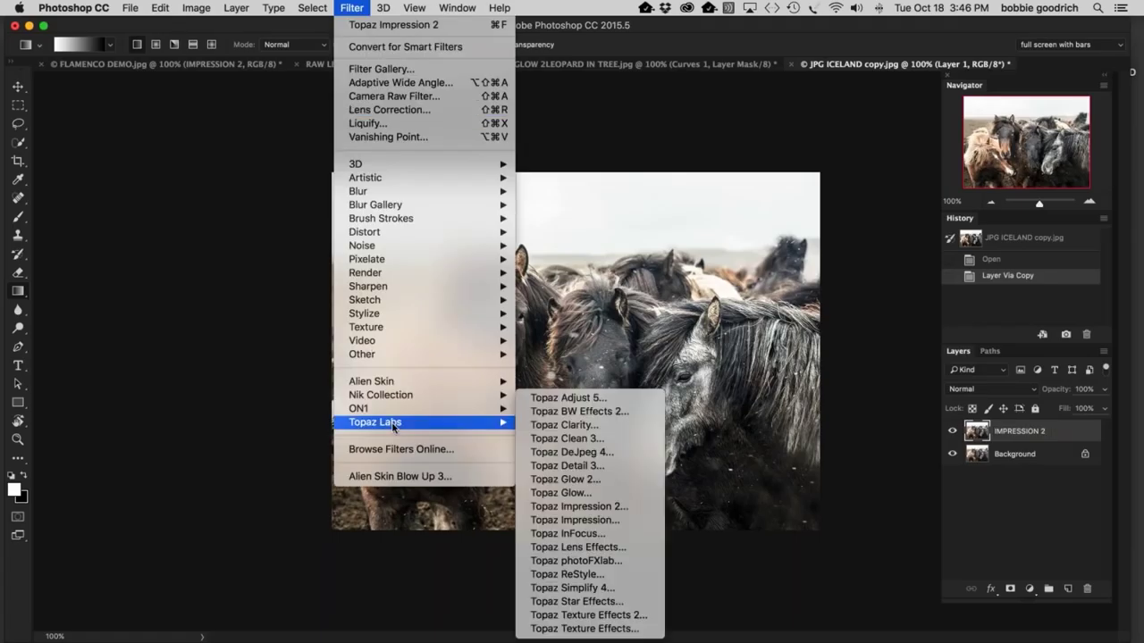
{"action": "left_click", "coordinate": [628, 508]}
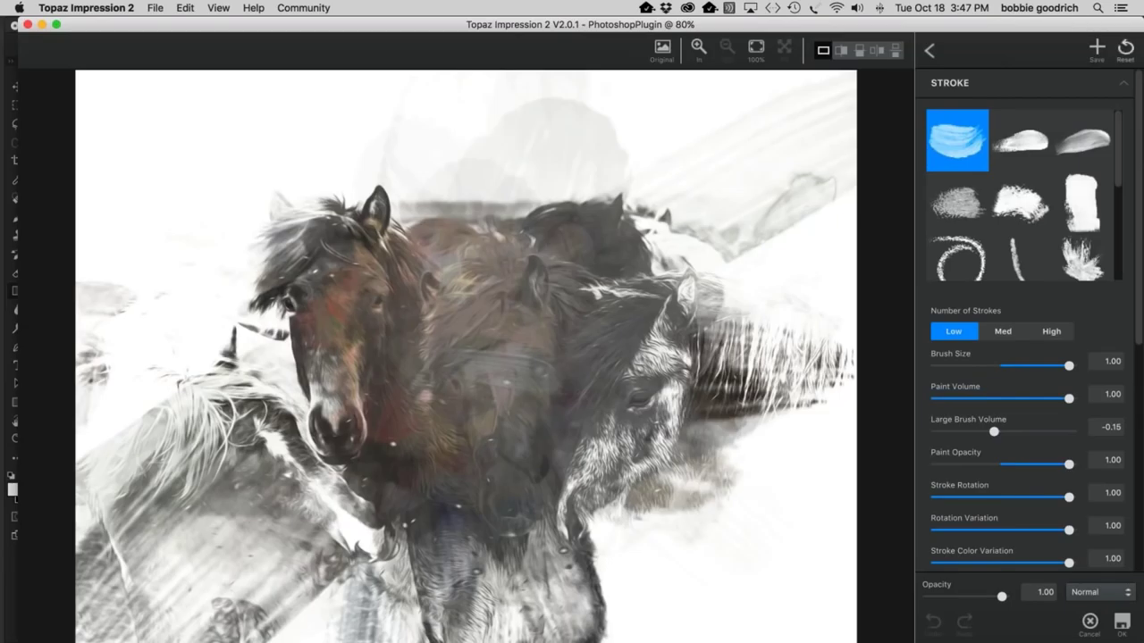
Step: Save the current look as favourite custom effect 'ICELAND HORSES' and go back to the presets list
{"action": "left_click", "coordinate": [1096, 49]}
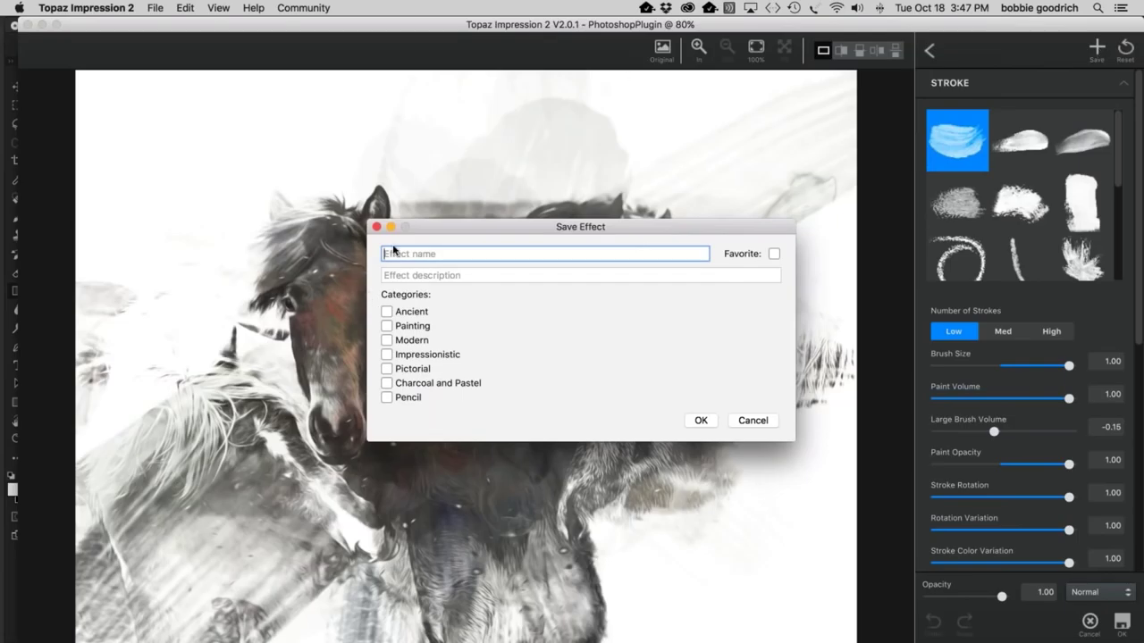
{"action": "type", "text": "ICELAND HORSES"}
{"action": "left_click", "coordinate": [774, 254]}
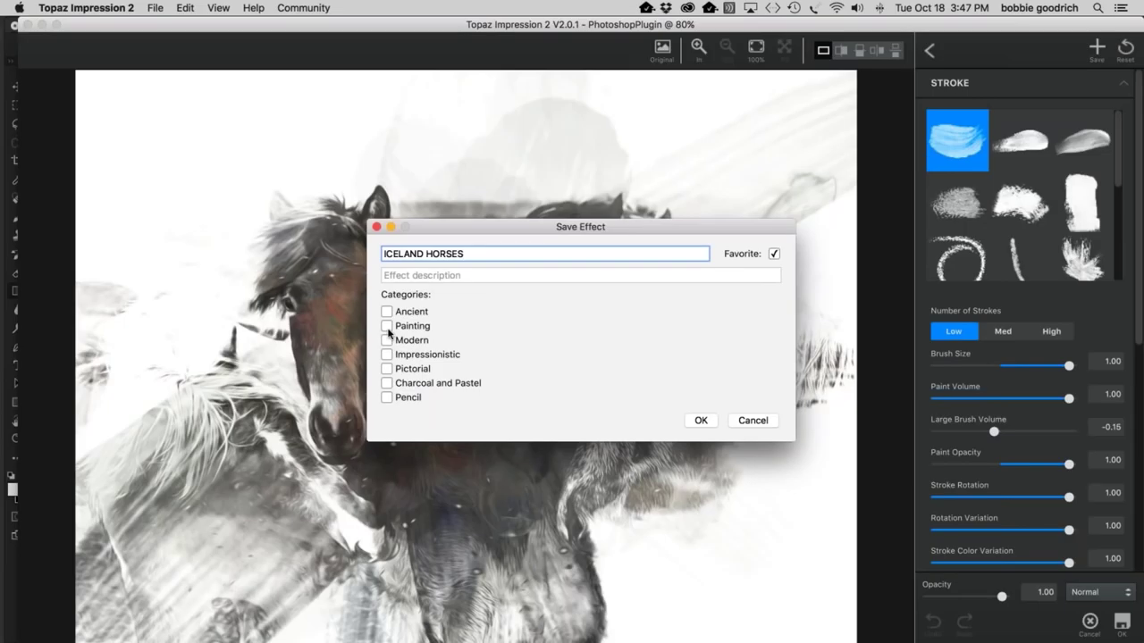
{"action": "left_click", "coordinate": [698, 421]}
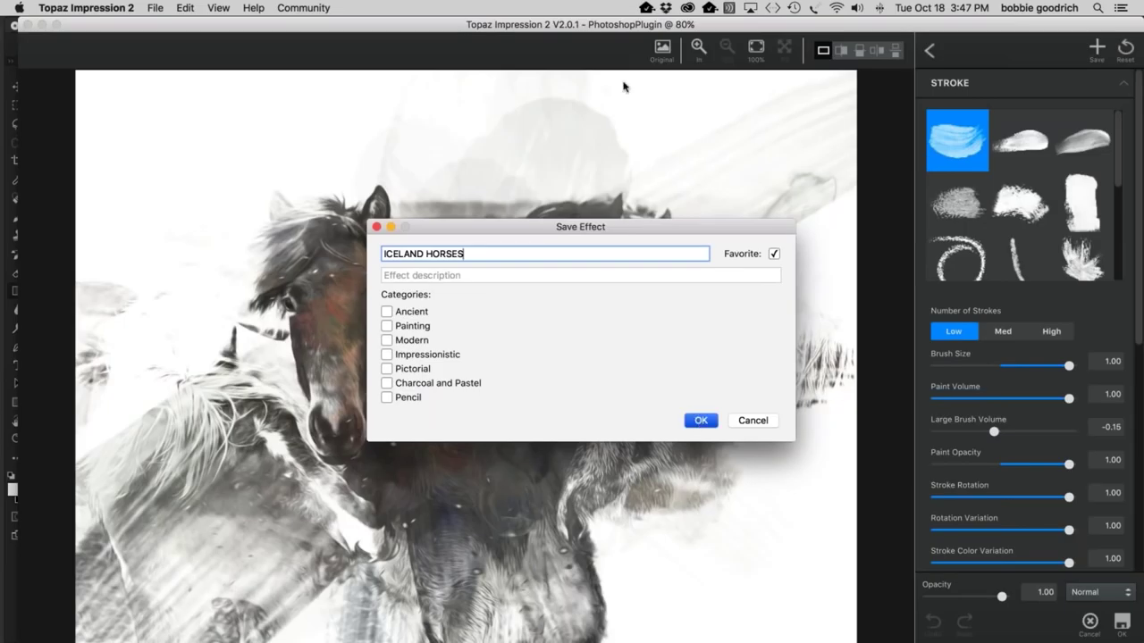
{"action": "left_click", "coordinate": [930, 51]}
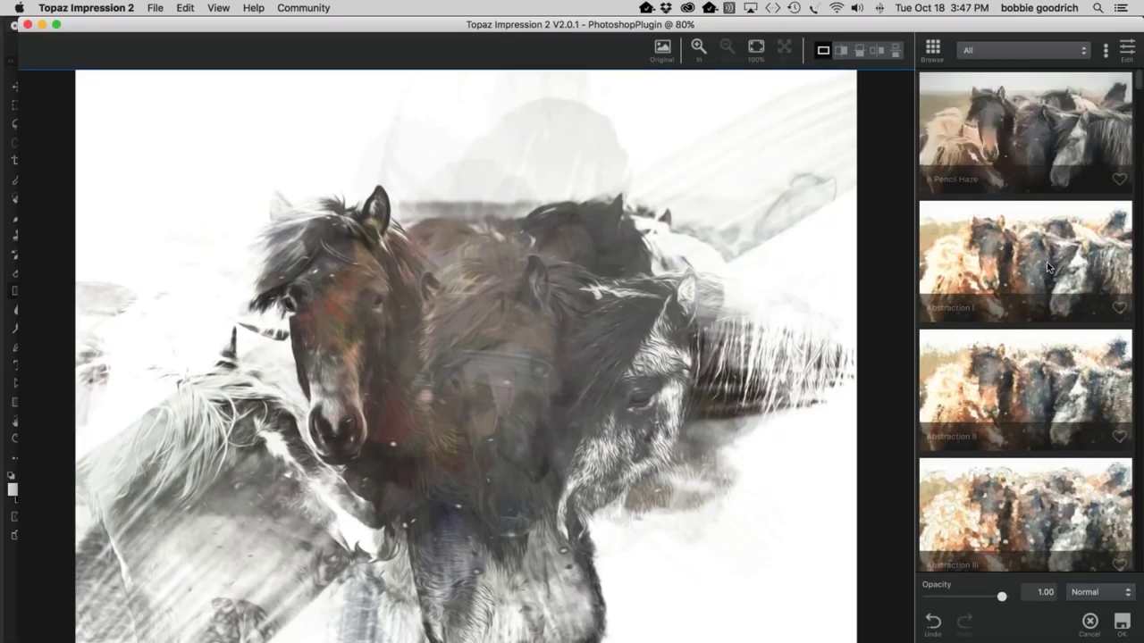
Step: Expand the preset grid and apply the Bold preset to the horse photo
{"action": "left_click", "coordinate": [933, 49]}
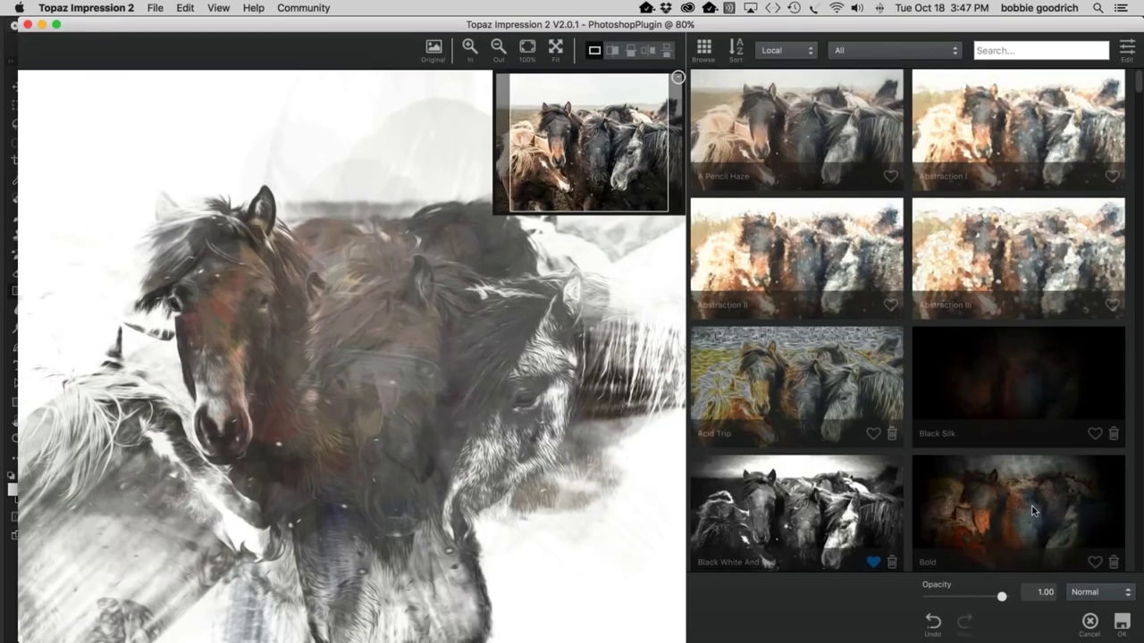
{"action": "scroll", "coordinate": [1033, 510], "scroll_direction": "down", "scroll_amount": 2}
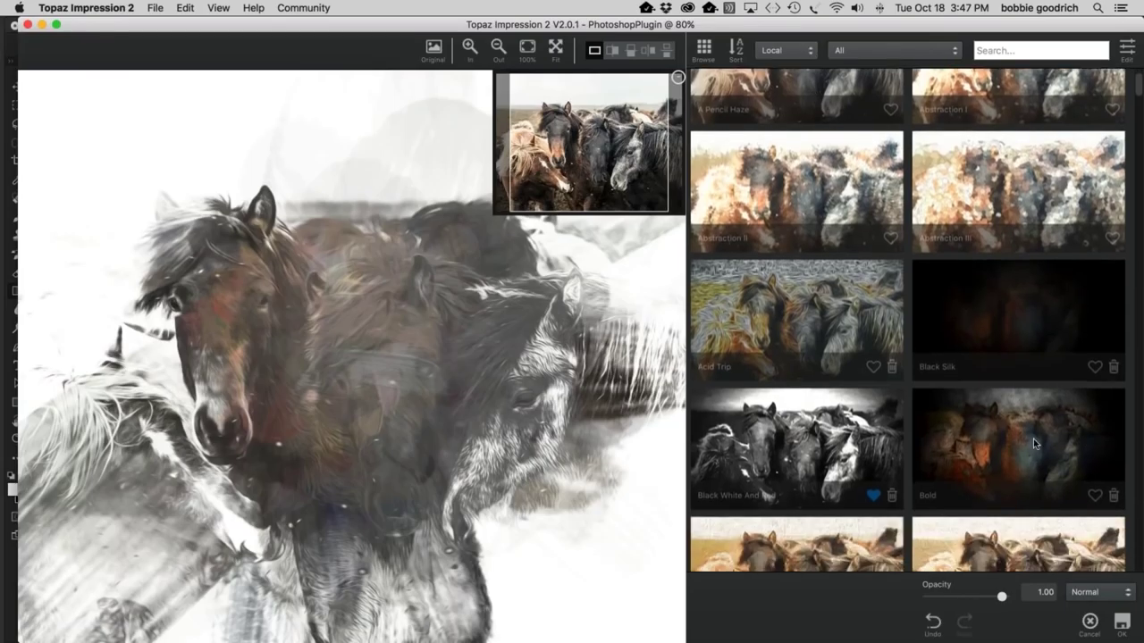
{"action": "left_click", "coordinate": [1033, 443]}
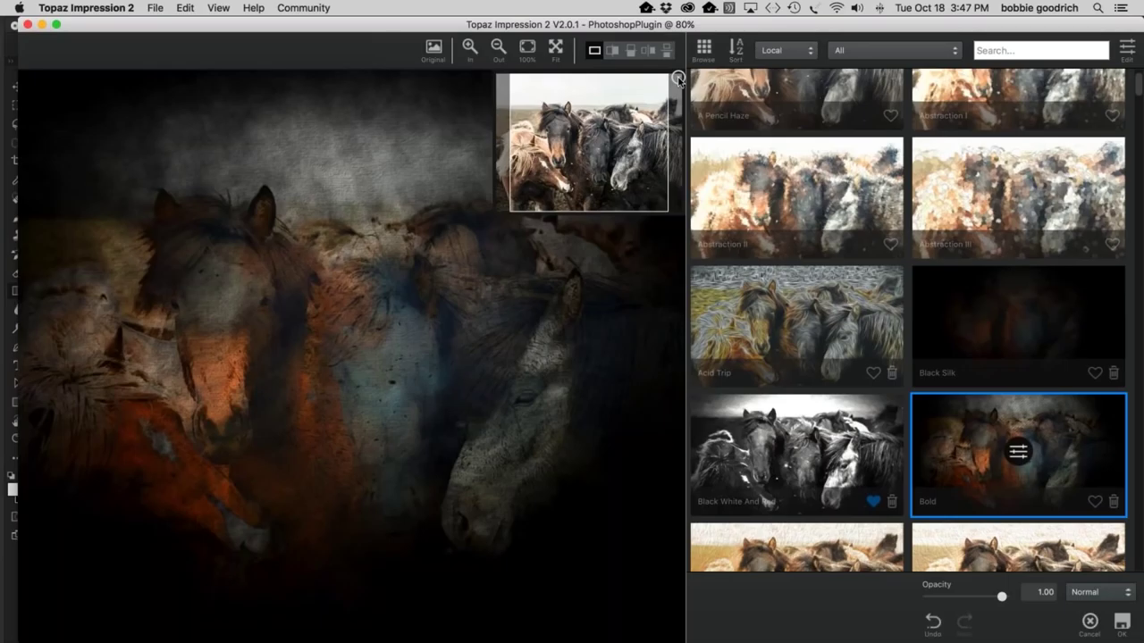
Step: Show the original and the Bold painting side by side in a split view
{"action": "left_click", "coordinate": [678, 78]}
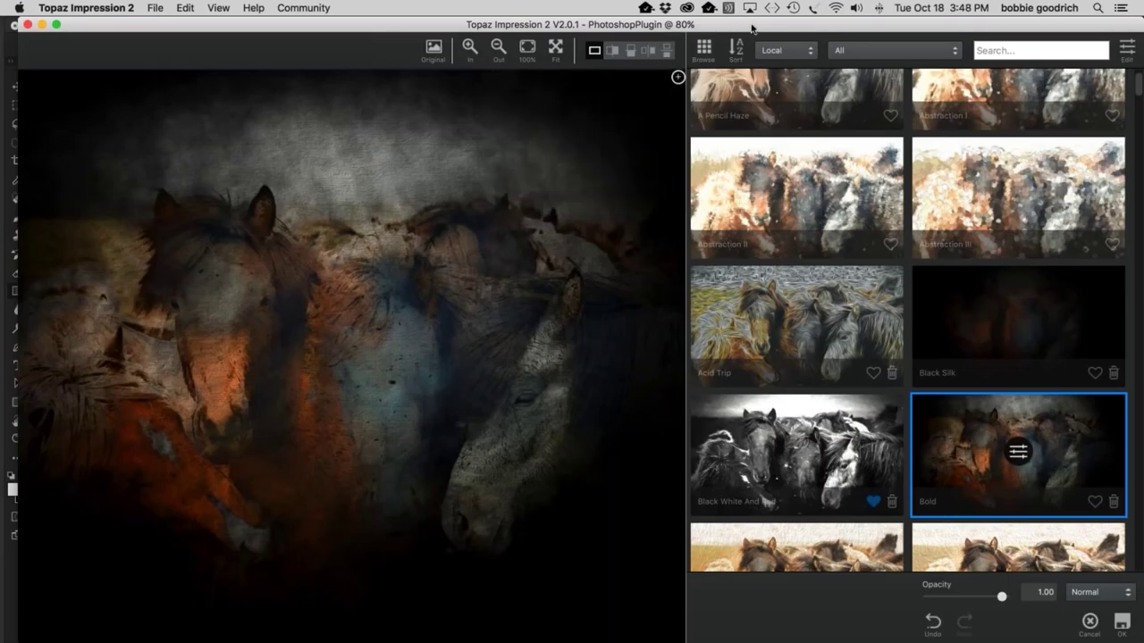
{"action": "left_click_drag", "start_coordinate": [752, 29], "coordinate": [769, 27]}
{"action": "left_click", "coordinate": [694, 50]}
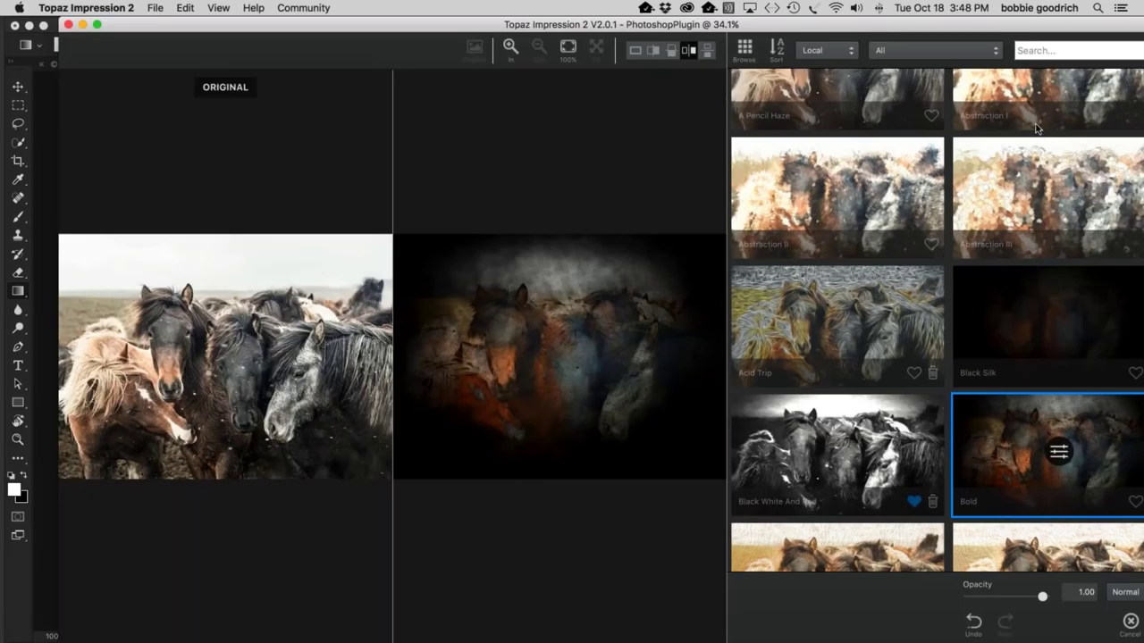
{"action": "scroll", "coordinate": [1001, 232], "scroll_direction": "down", "scroll_amount": 1}
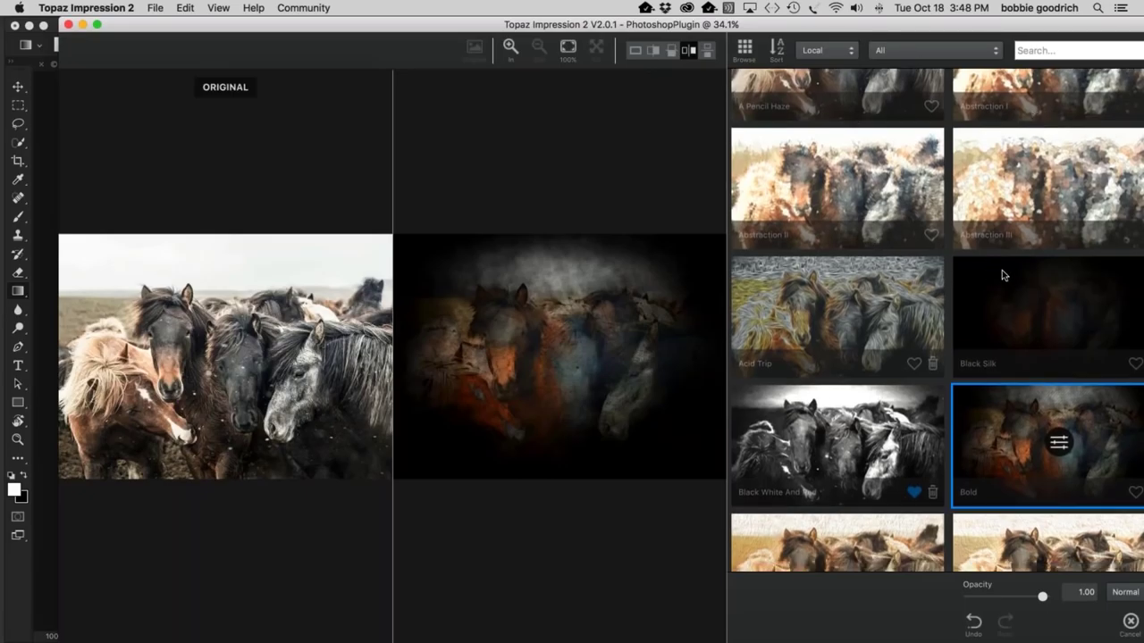
{"action": "scroll", "coordinate": [1001, 270], "scroll_direction": "down", "scroll_amount": 3}
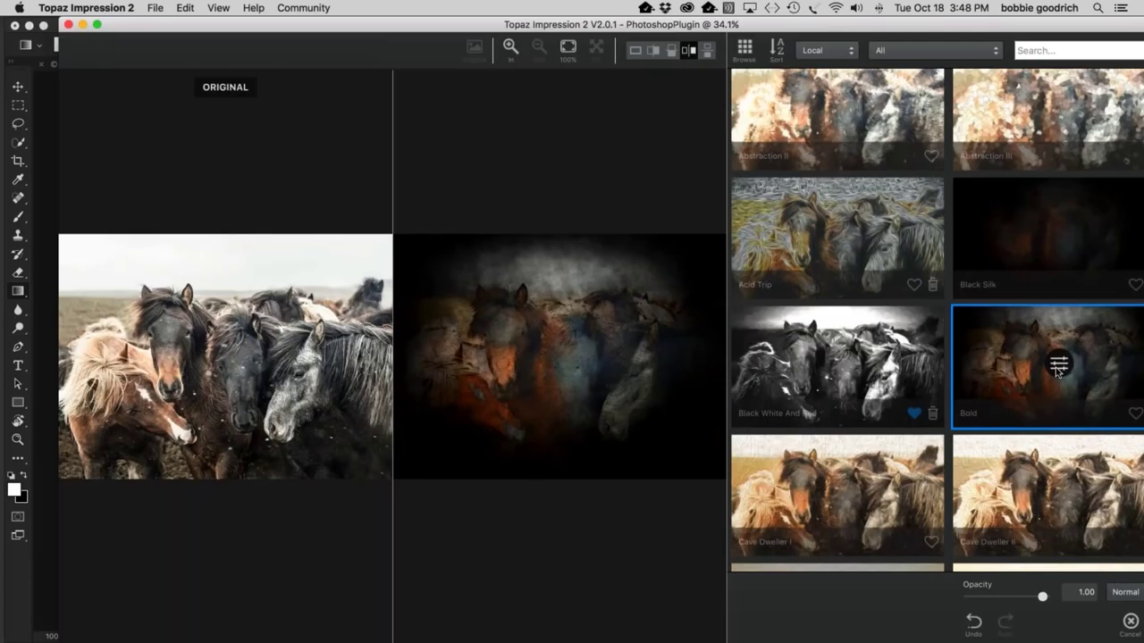
Step: Open the Bold effect's stroke settings and zoom the preview in on the horses
{"action": "left_click", "coordinate": [1058, 364]}
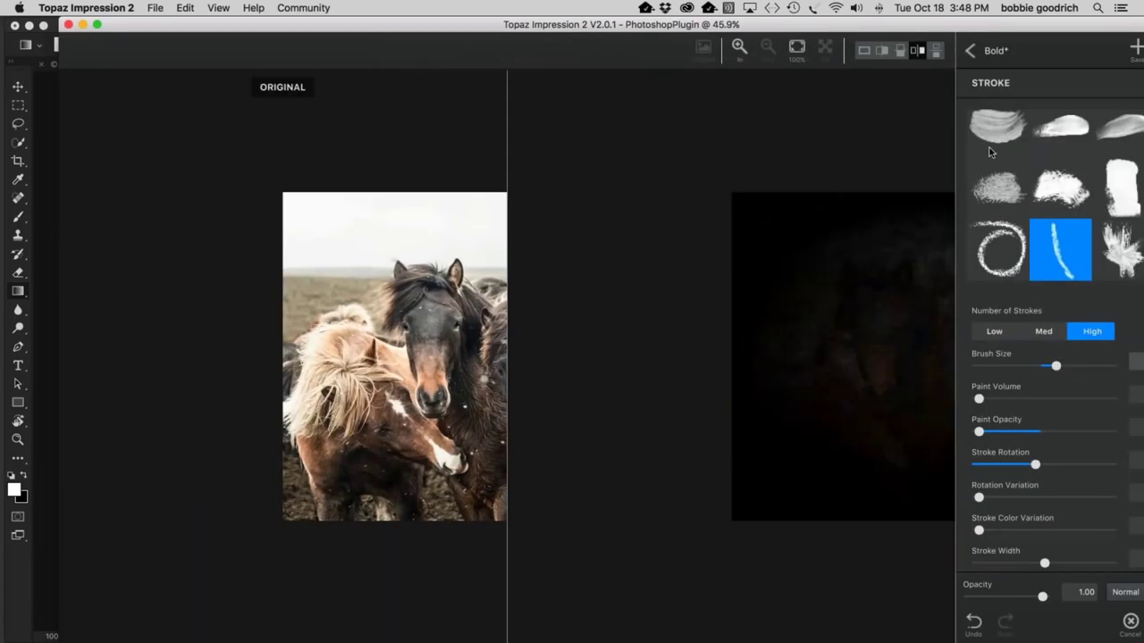
{"action": "left_click_drag", "start_coordinate": [948, 26], "coordinate": [888, 25]}
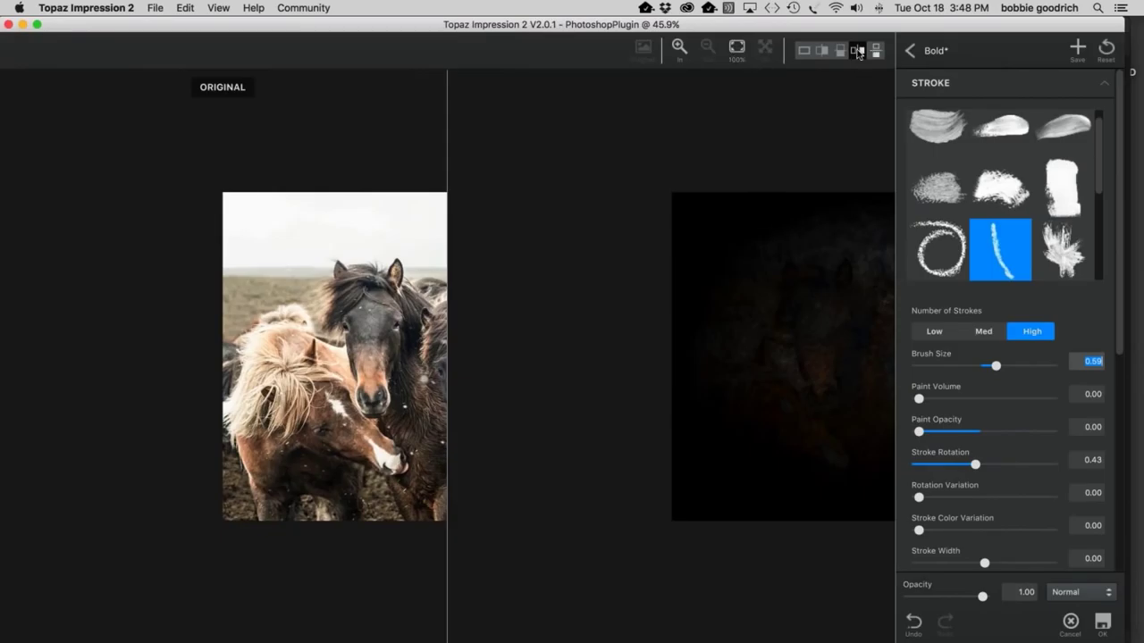
{"action": "left_click", "coordinate": [648, 55]}
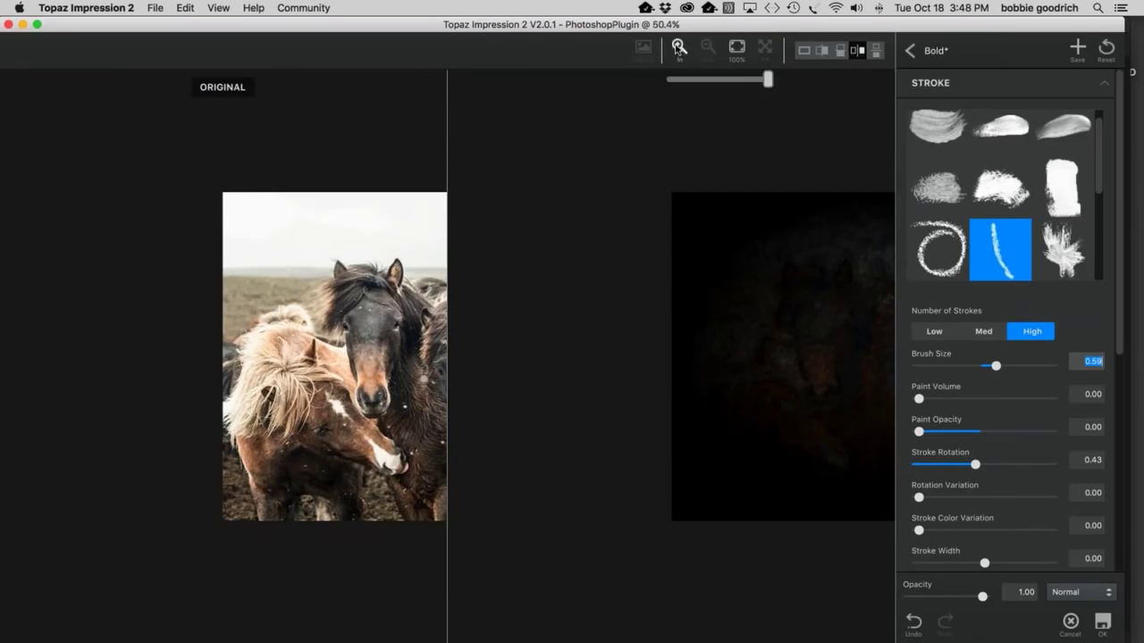
{"action": "left_click", "coordinate": [680, 49]}
{"action": "left_click", "coordinate": [679, 48]}
{"action": "left_click", "coordinate": [679, 48]}
{"action": "left_click", "coordinate": [679, 47]}
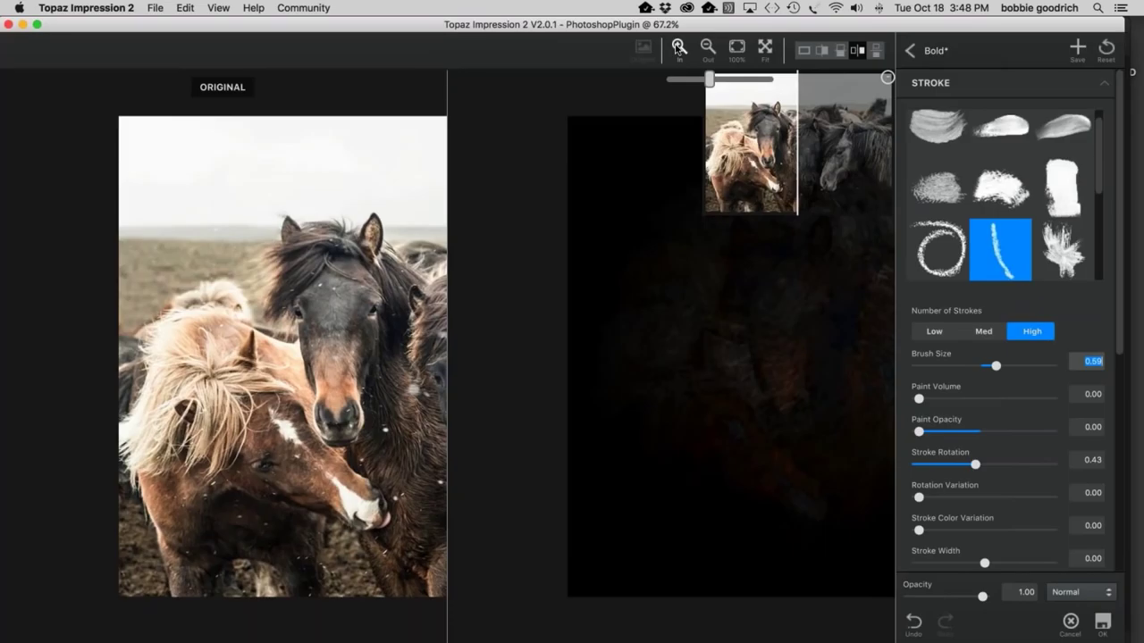
{"action": "left_click", "coordinate": [679, 47]}
{"action": "left_click", "coordinate": [679, 47]}
{"action": "left_click", "coordinate": [886, 77]}
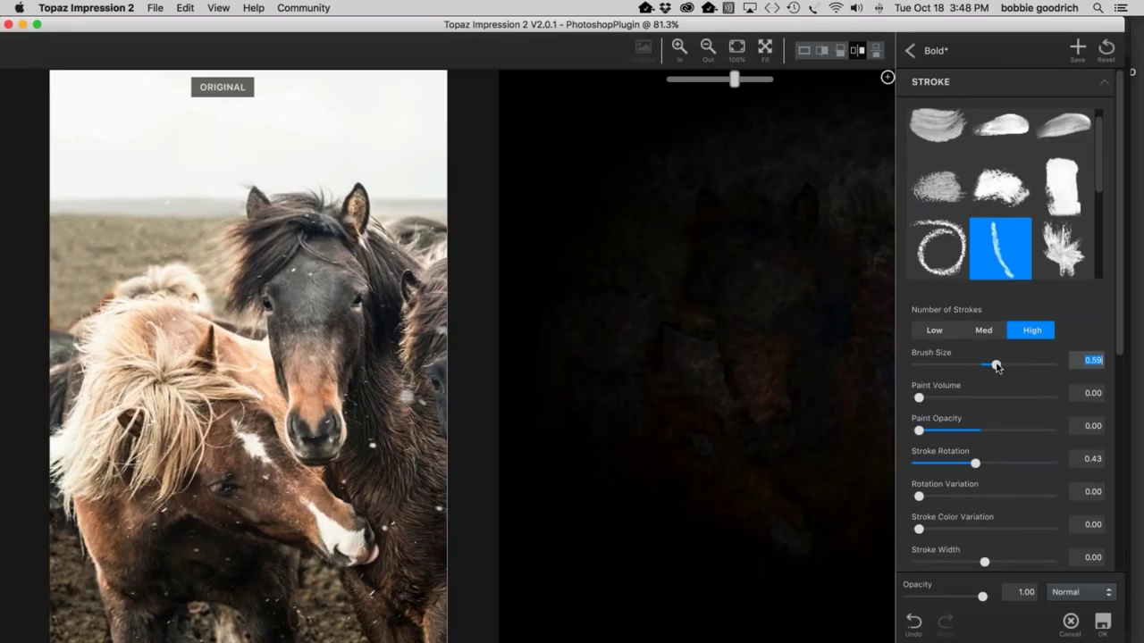
Step: Raise Brush Size from 0.59 to 1.00 and fit both images in the preview
{"action": "left_click_drag", "start_coordinate": [997, 366], "coordinate": [1068, 368]}
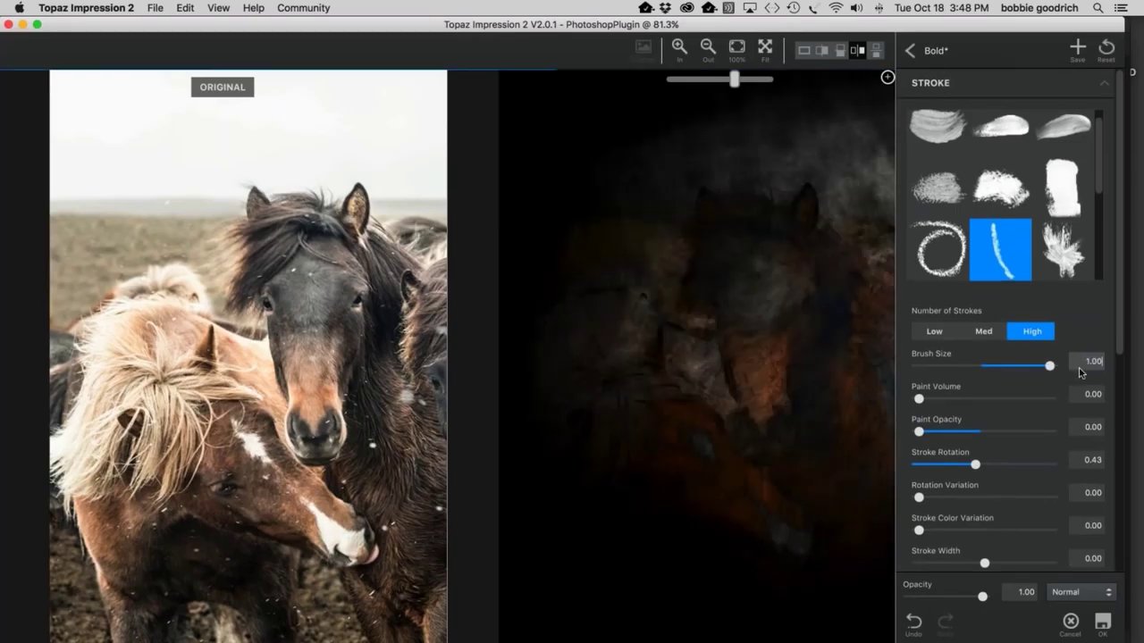
{"action": "left_click", "coordinate": [1081, 364]}
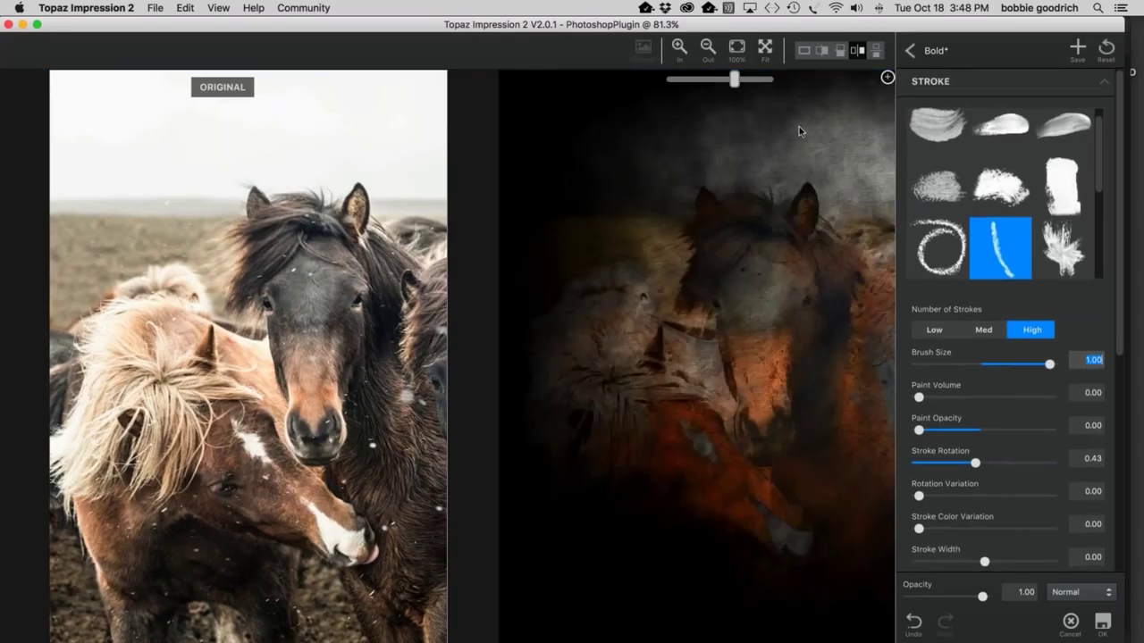
{"action": "left_click", "coordinate": [765, 47]}
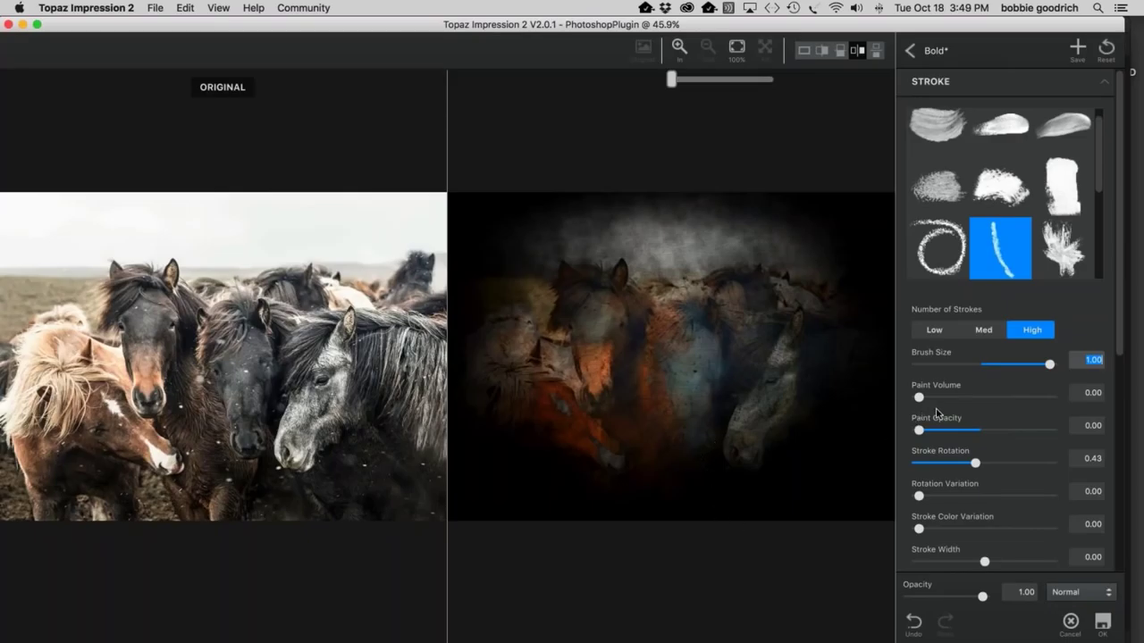
Step: Raise Coverage to 0.24 and move the Coverage Center to X 0.15, Y -0.21
{"action": "scroll", "coordinate": [941, 412], "scroll_direction": "down", "scroll_amount": 3}
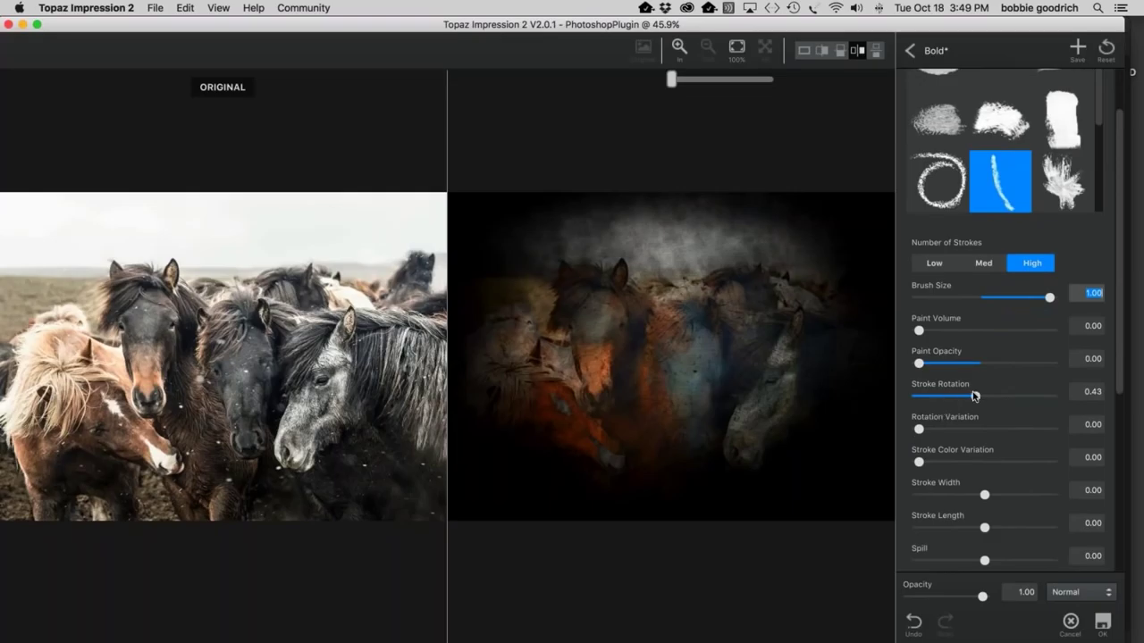
{"action": "scroll", "coordinate": [973, 396], "scroll_direction": "down", "scroll_amount": 1}
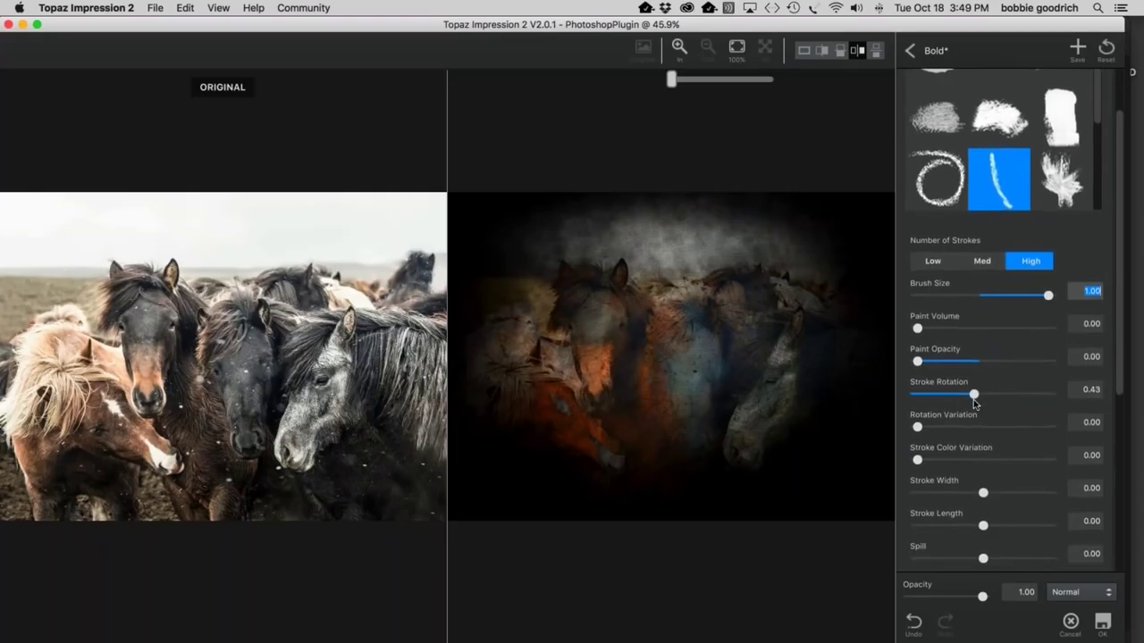
{"action": "scroll", "coordinate": [966, 411], "scroll_direction": "down", "scroll_amount": 1}
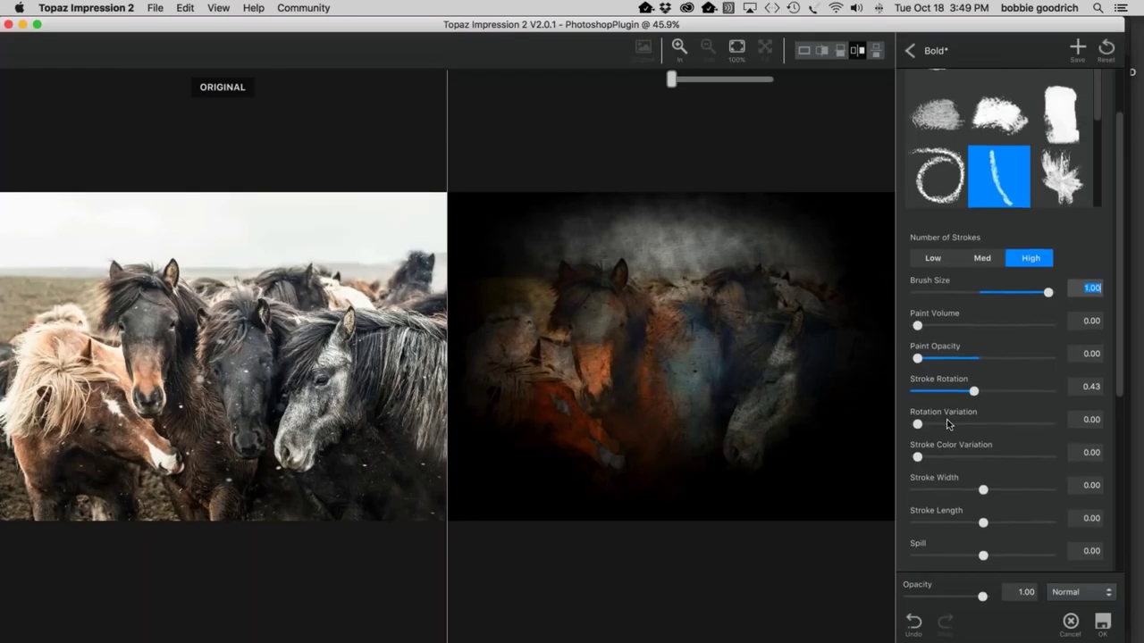
{"action": "scroll", "coordinate": [969, 377], "scroll_direction": "down", "scroll_amount": 5}
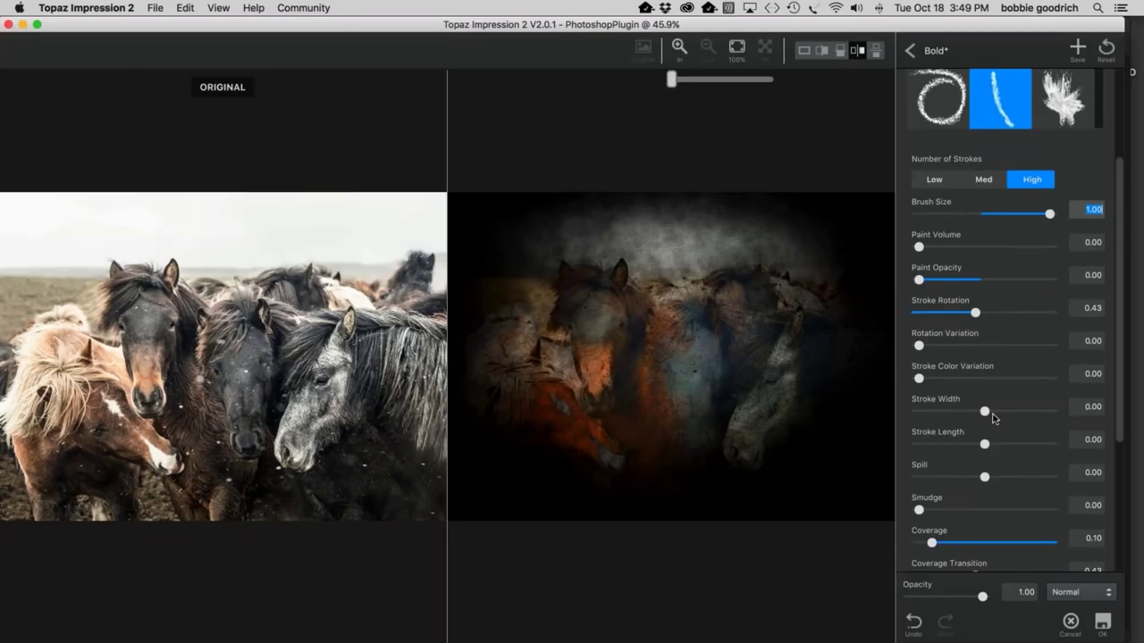
{"action": "scroll", "coordinate": [987, 456], "scroll_direction": "down", "scroll_amount": 1}
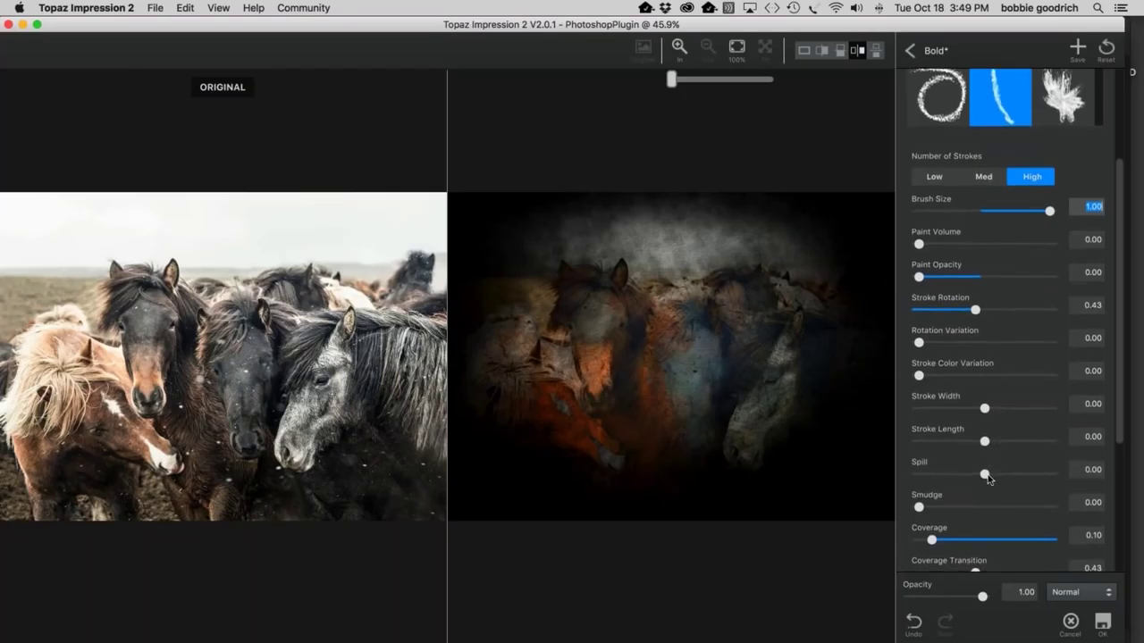
{"action": "scroll", "coordinate": [988, 478], "scroll_direction": "down", "scroll_amount": 6}
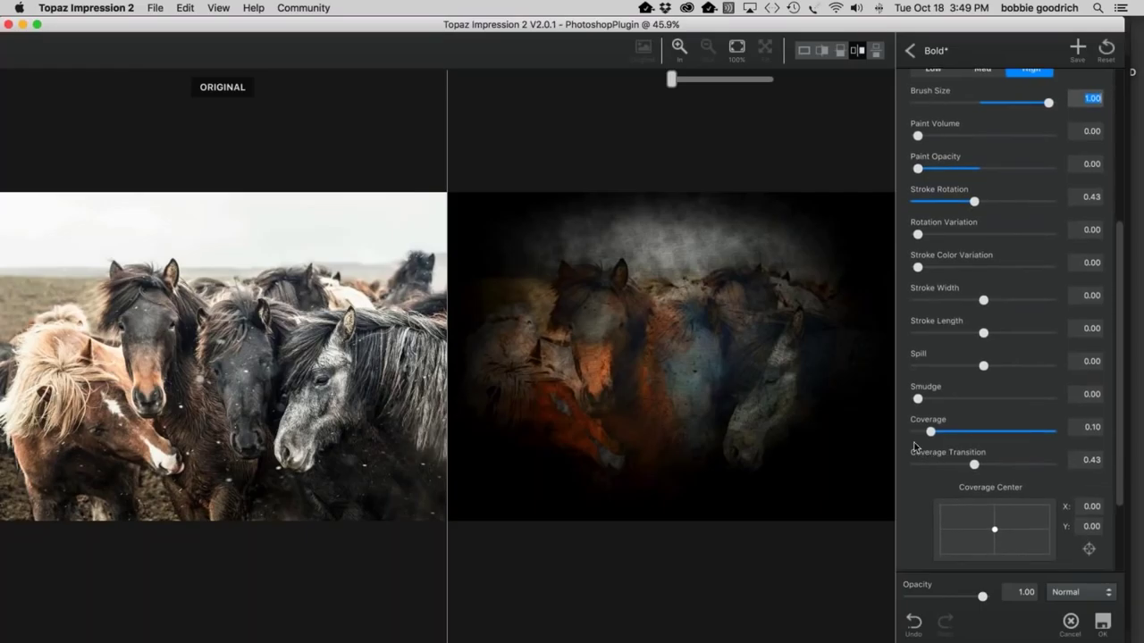
{"action": "mouse_move", "coordinate": [931, 432]}
{"action": "left_mouse_down"}
{"action": "mouse_move", "coordinate": [957, 434]}
{"action": "mouse_move", "coordinate": [945, 438]}
{"action": "left_mouse_up"}
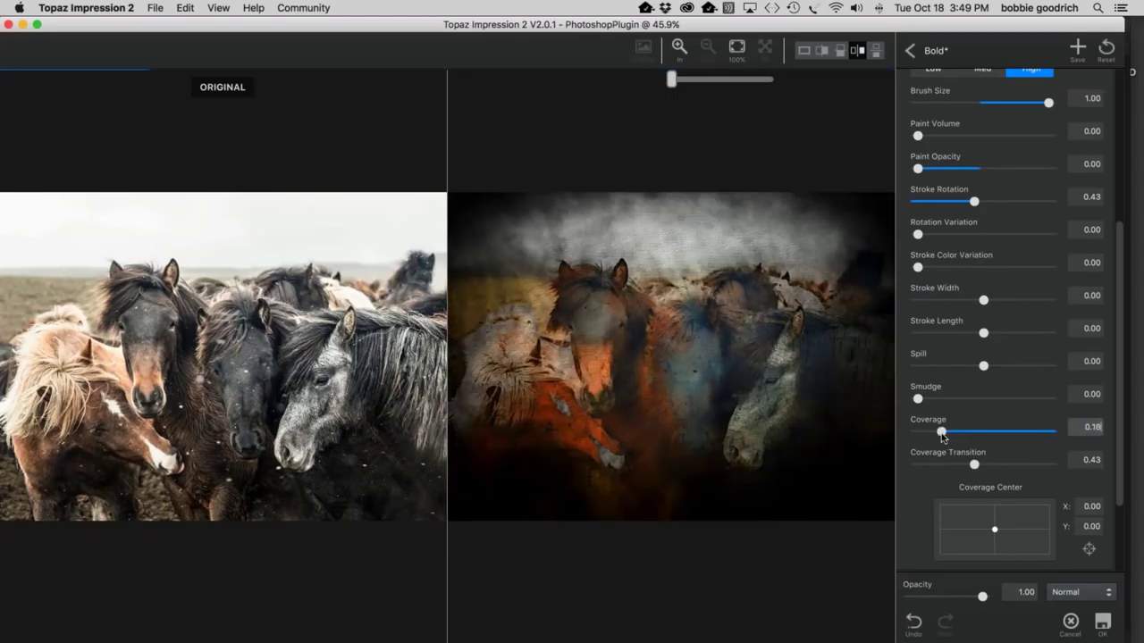
{"action": "left_click_drag", "start_coordinate": [944, 438], "coordinate": [949, 438]}
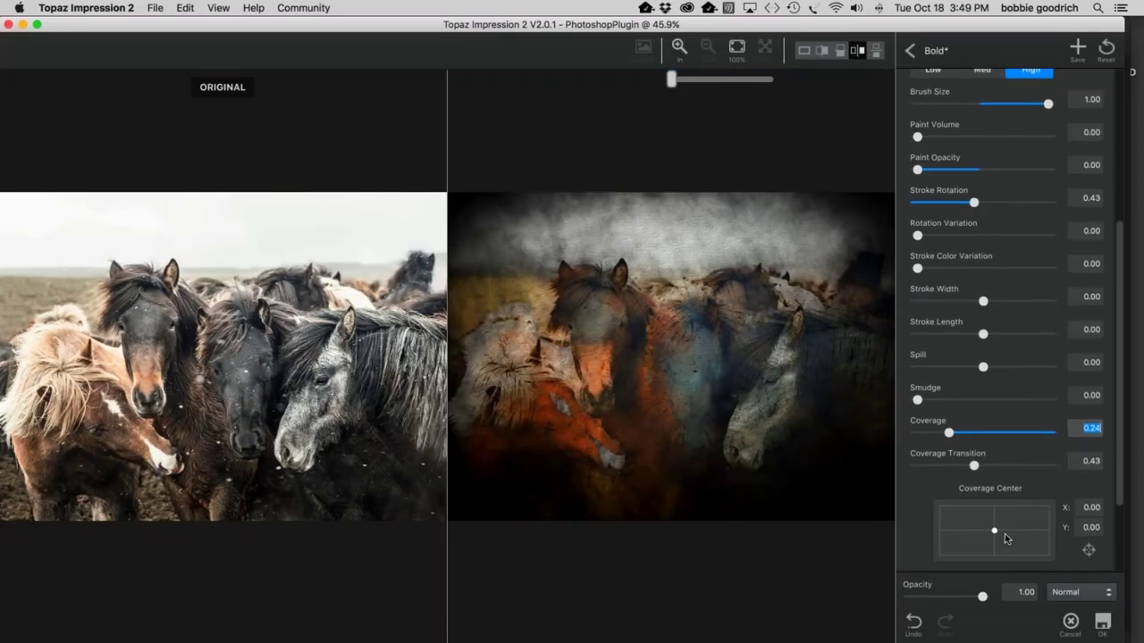
{"action": "left_click_drag", "start_coordinate": [995, 529], "coordinate": [1003, 537]}
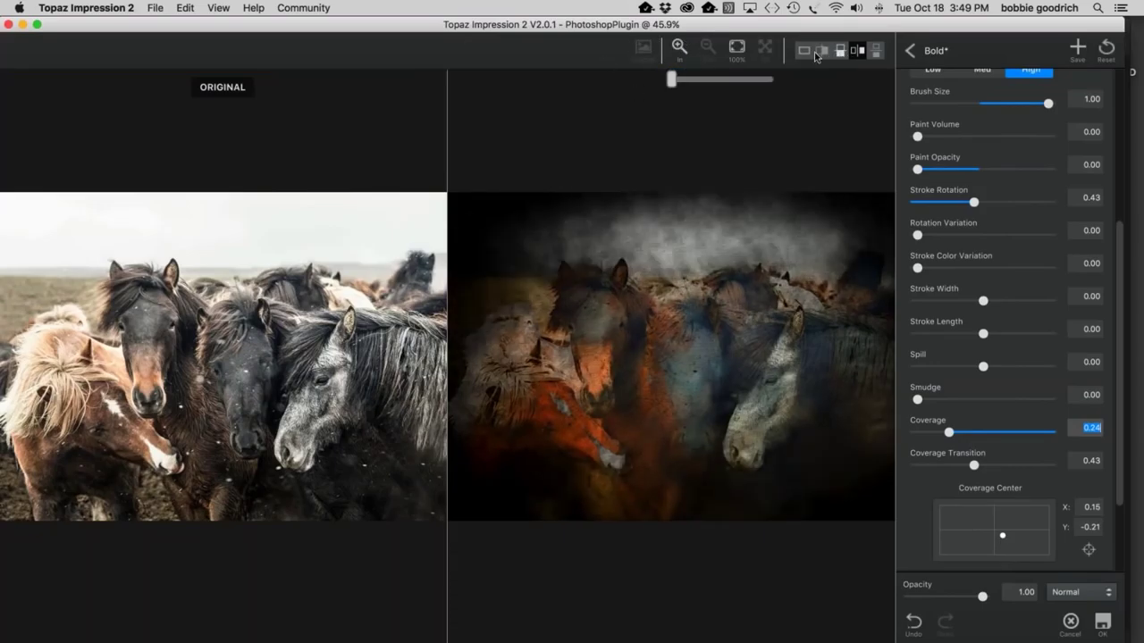
Step: Show only the painted preview and nudge the Coverage Center back toward the middle
{"action": "left_click", "coordinate": [803, 50]}
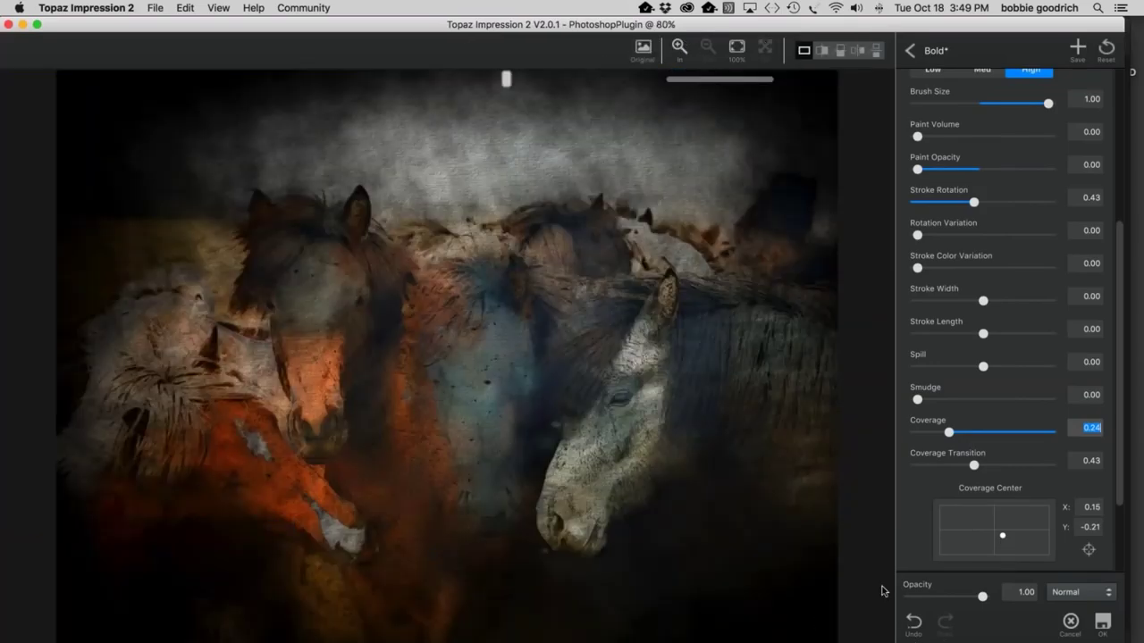
{"action": "left_click_drag", "start_coordinate": [1003, 535], "coordinate": [992, 531]}
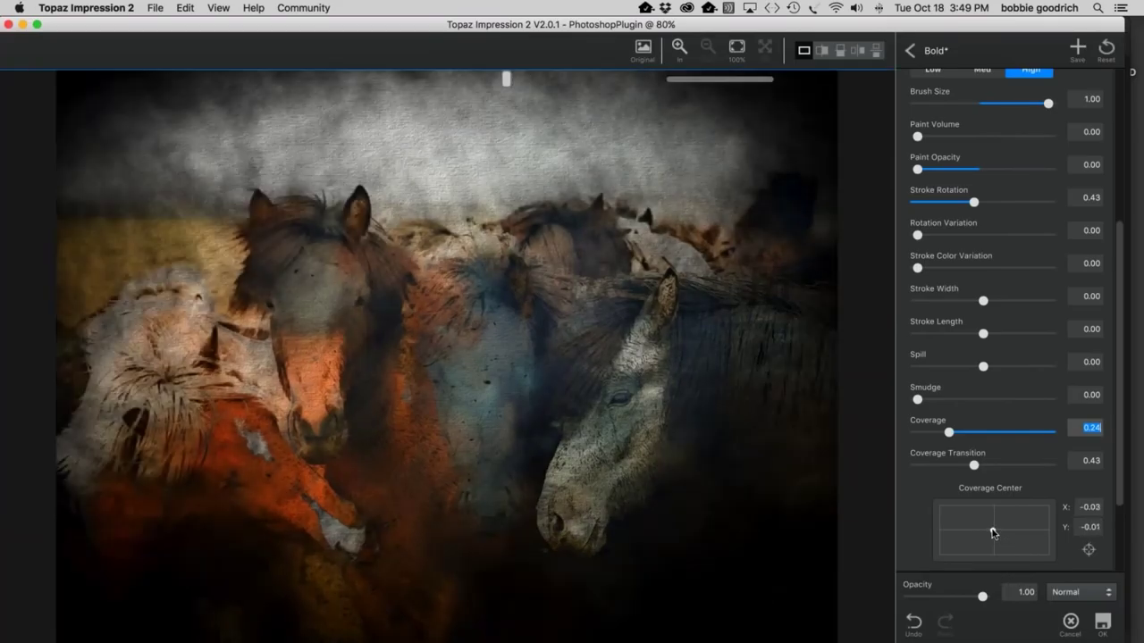
{"action": "left_click_drag", "start_coordinate": [992, 533], "coordinate": [1000, 535]}
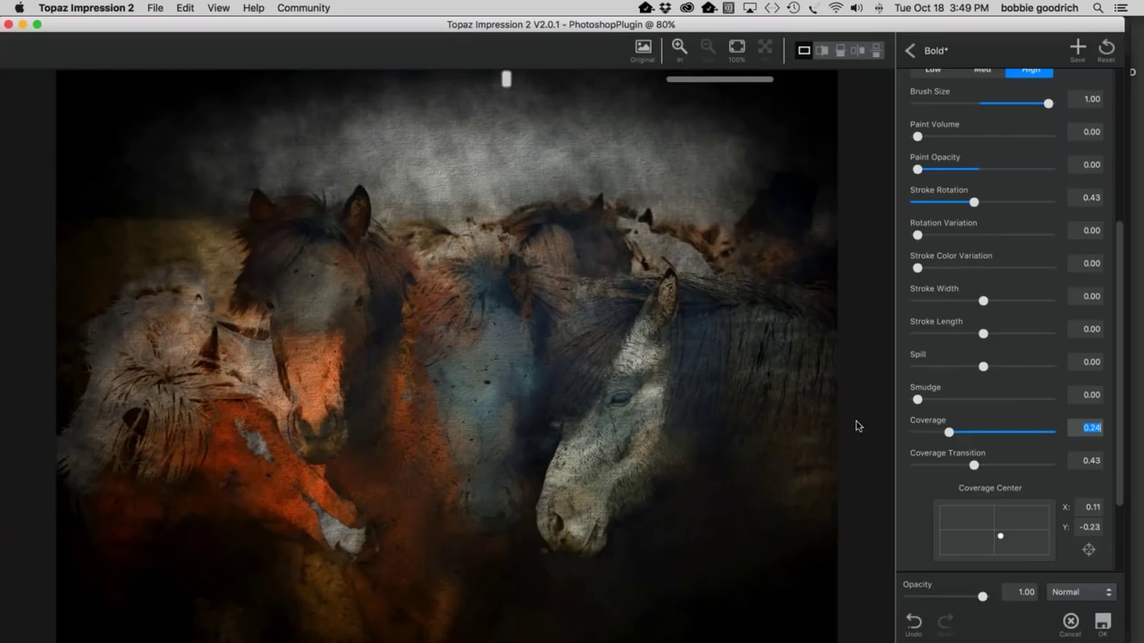
{"action": "mouse_move", "coordinate": [1000, 539]}
{"action": "left_mouse_down"}
{"action": "mouse_move", "coordinate": [1008, 511]}
{"action": "mouse_move", "coordinate": [1011, 552]}
{"action": "mouse_move", "coordinate": [1002, 539]}
{"action": "left_mouse_up"}
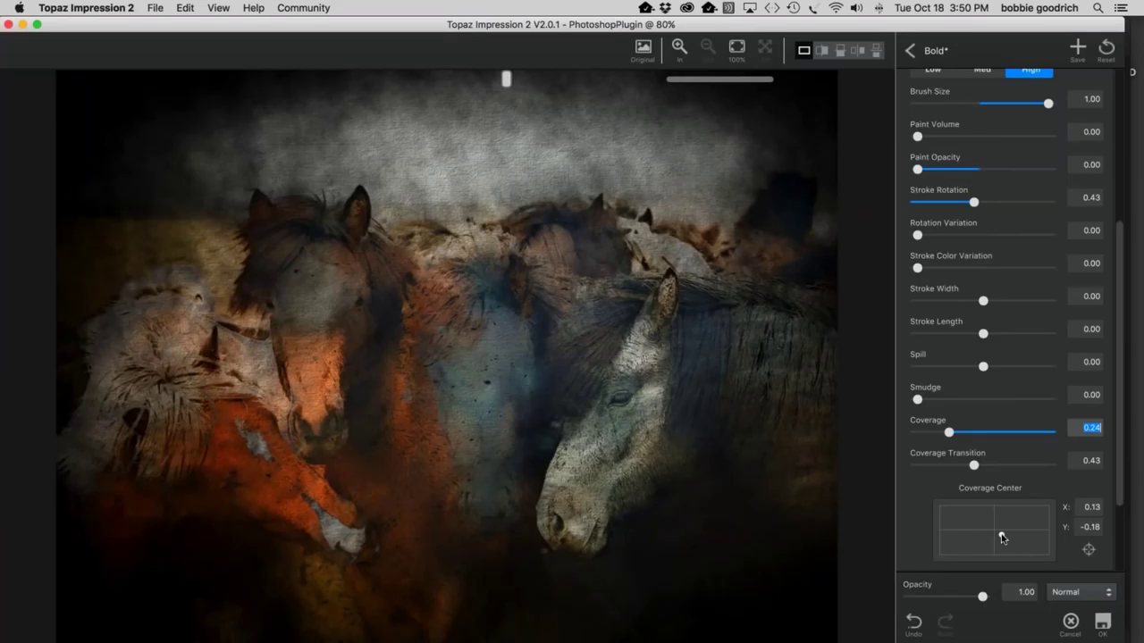
{"action": "left_click_drag", "start_coordinate": [1002, 539], "coordinate": [1005, 535]}
Step: Settle the Coverage Center at about X 0.17, Y -0.08 and fold away the Stroke settings
{"action": "scroll", "coordinate": [1017, 540], "scroll_direction": "down", "scroll_amount": 3}
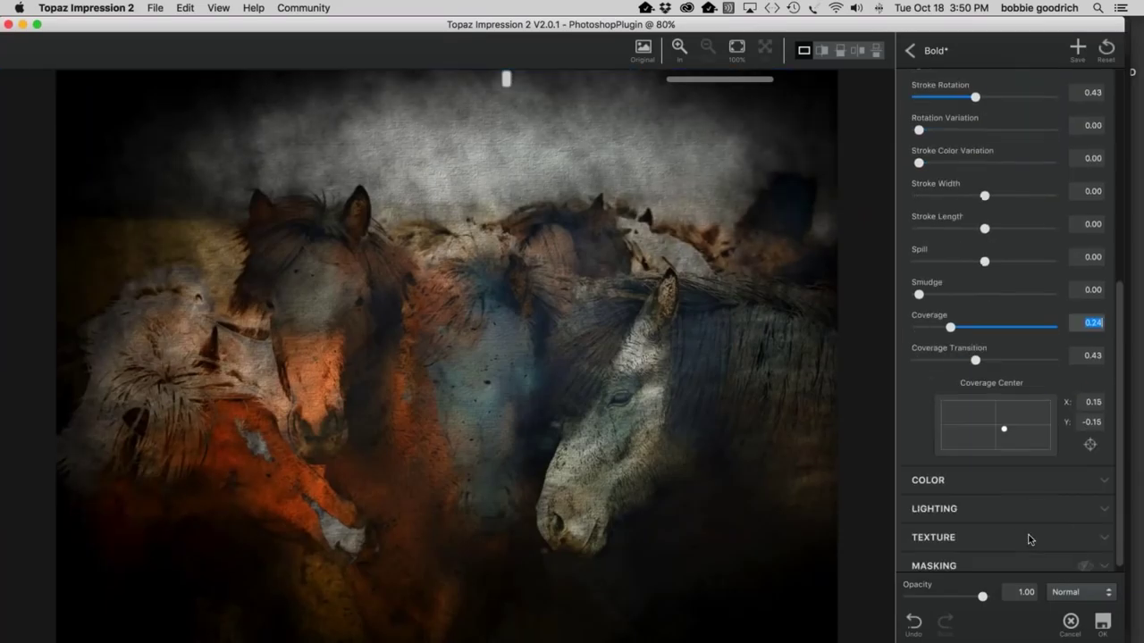
{"action": "left_click_drag", "start_coordinate": [1003, 433], "coordinate": [1002, 435]}
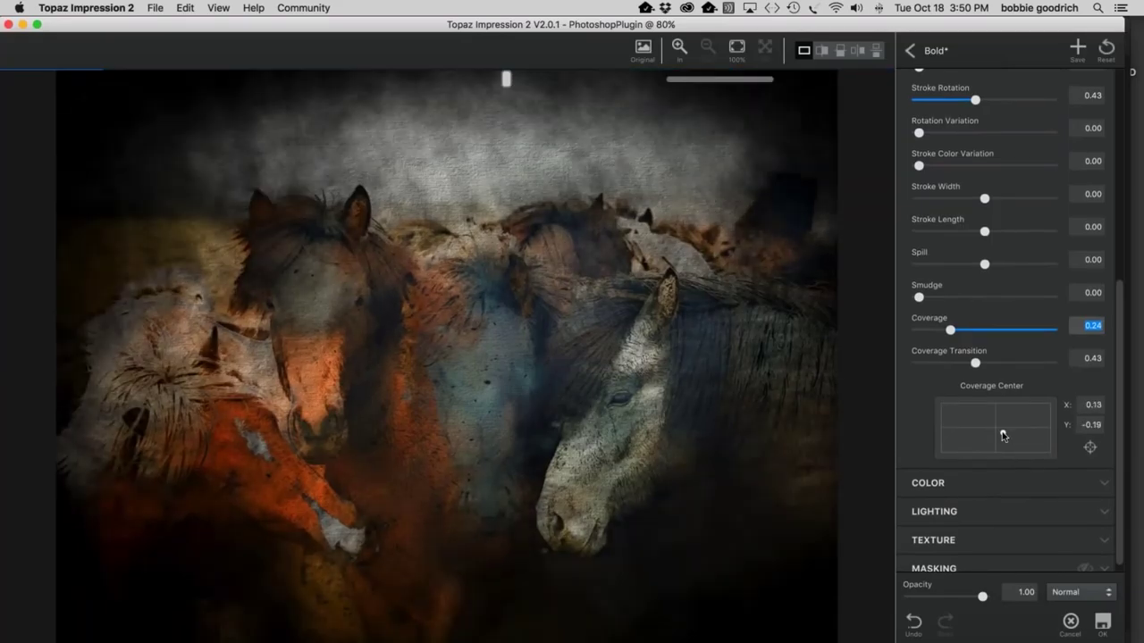
{"action": "left_click_drag", "start_coordinate": [1003, 436], "coordinate": [1004, 433]}
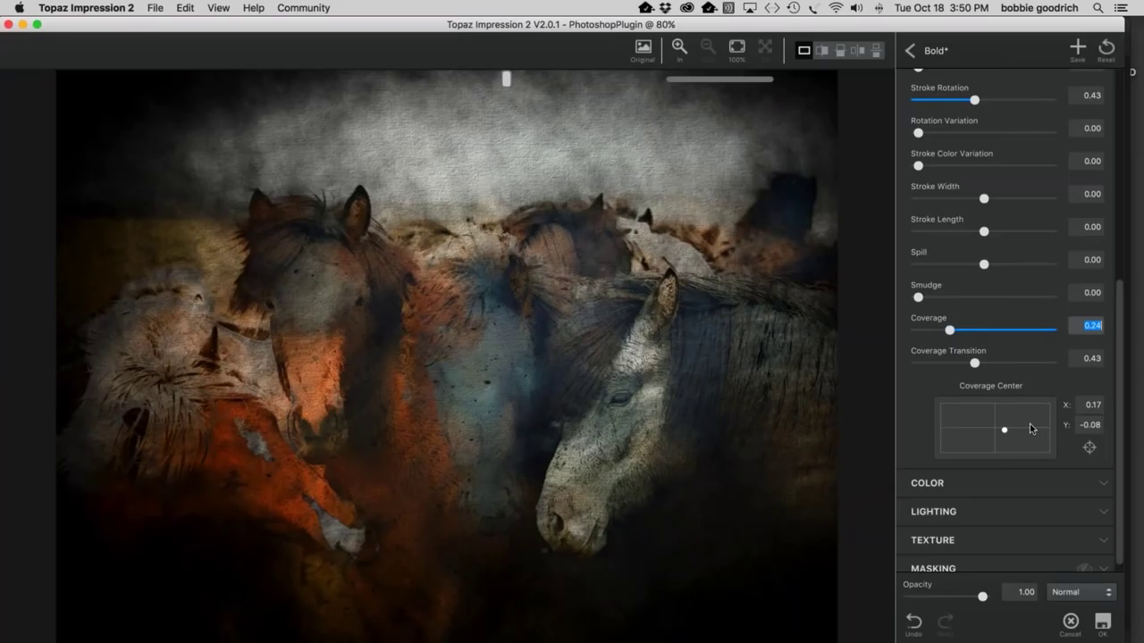
{"action": "scroll", "coordinate": [1032, 425], "scroll_direction": "up", "scroll_amount": 5}
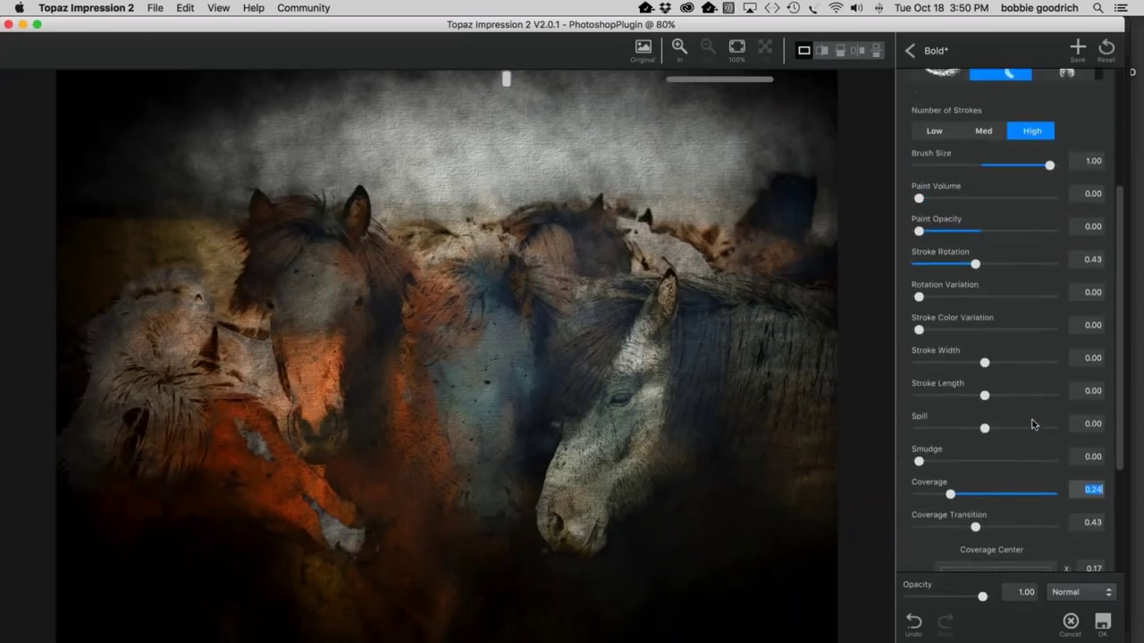
{"action": "scroll", "coordinate": [1105, 89], "scroll_direction": "up", "scroll_amount": 3}
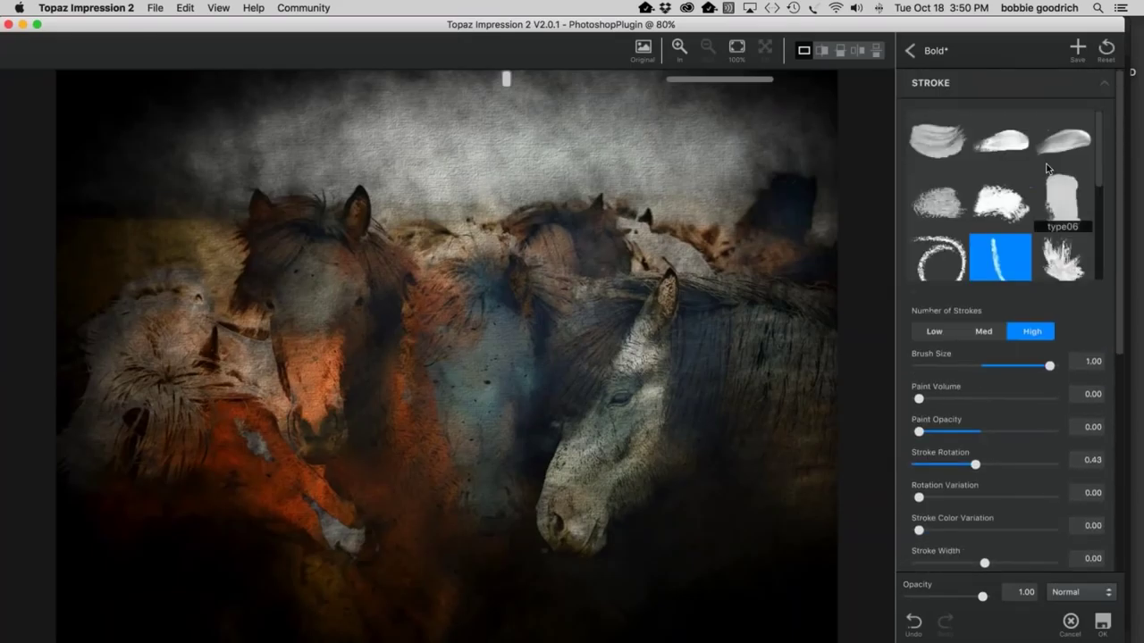
{"action": "left_click", "coordinate": [1105, 89]}
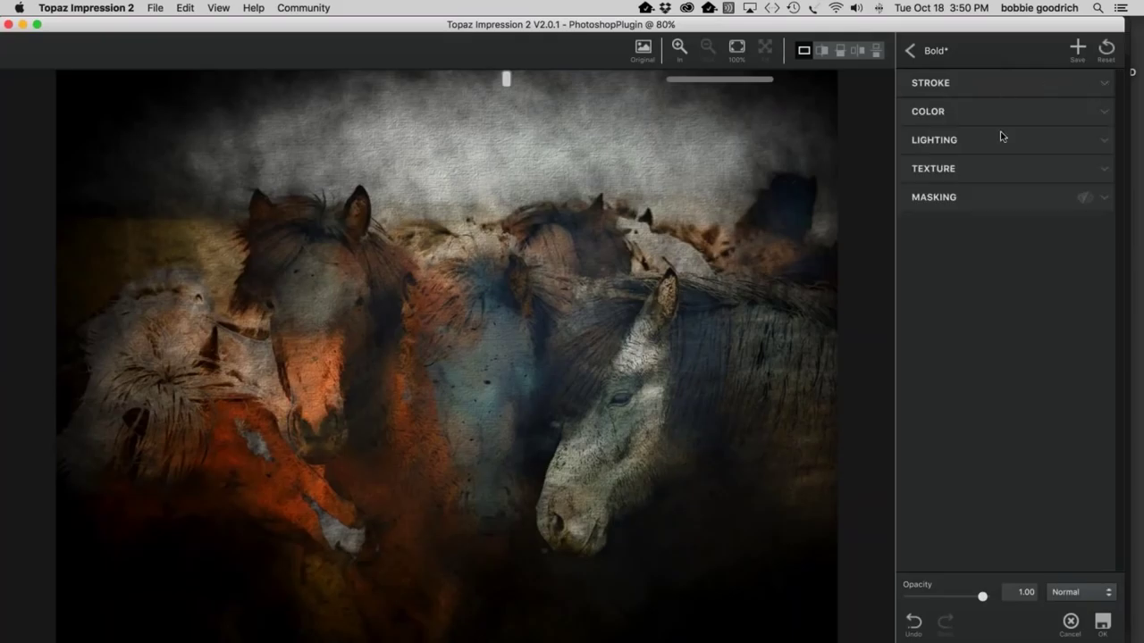
Step: In Lighting, raise Contrast to 0.28 and bring Shadow back to about -0.01
{"action": "left_click", "coordinate": [1105, 142]}
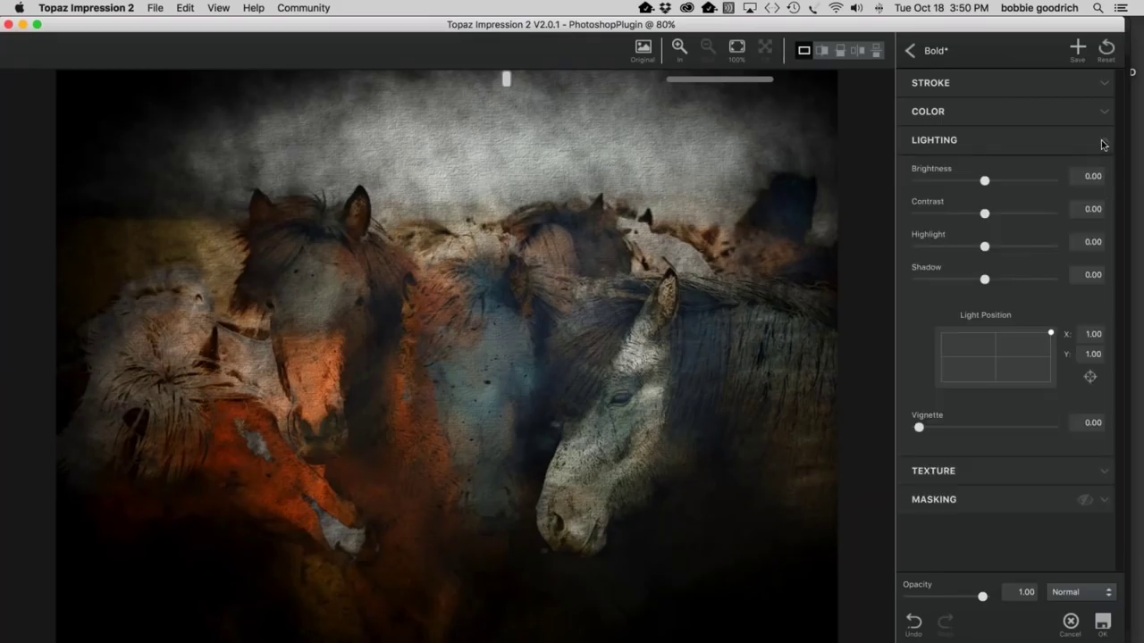
{"action": "left_click", "coordinate": [984, 214]}
{"action": "left_click_drag", "start_coordinate": [984, 214], "coordinate": [1065, 266]}
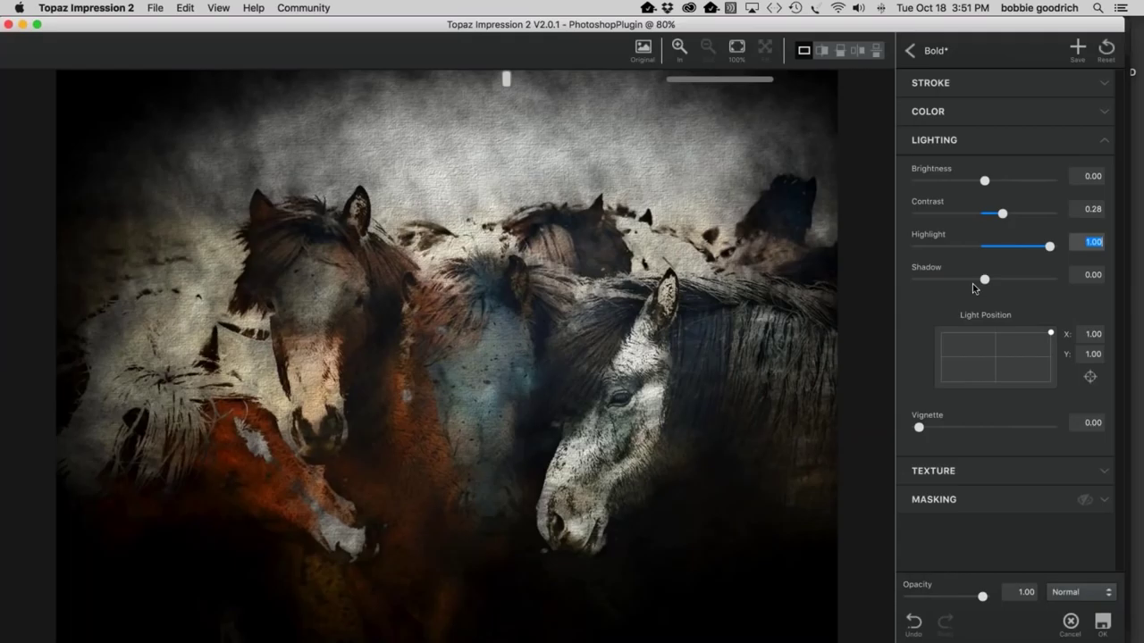
{"action": "left_click_drag", "start_coordinate": [983, 281], "coordinate": [1049, 296]}
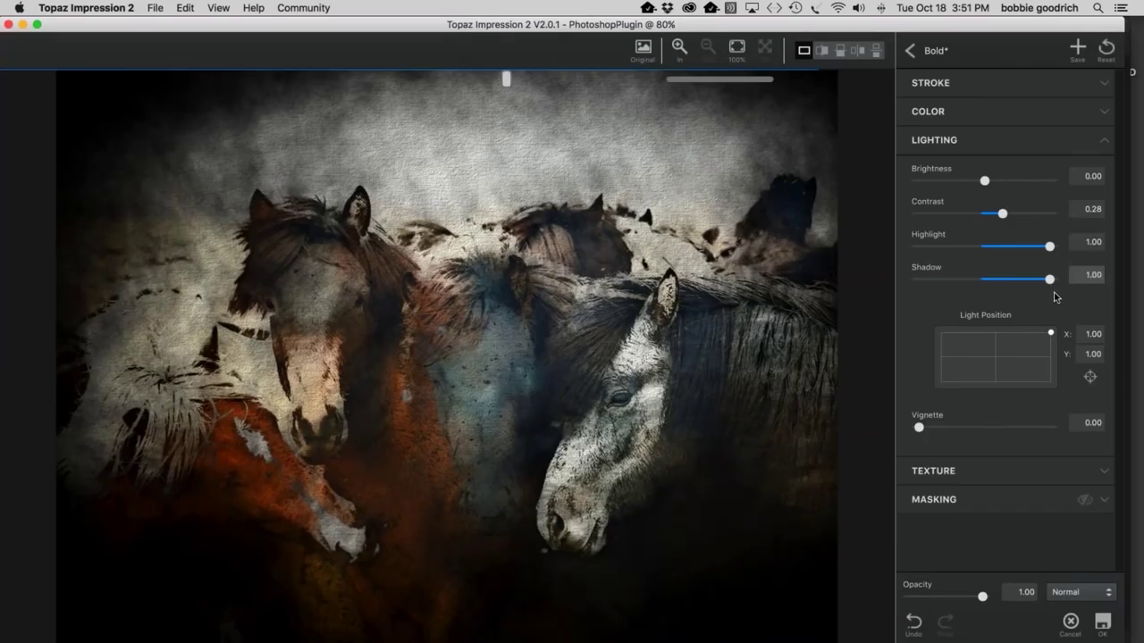
{"action": "left_click", "coordinate": [996, 280]}
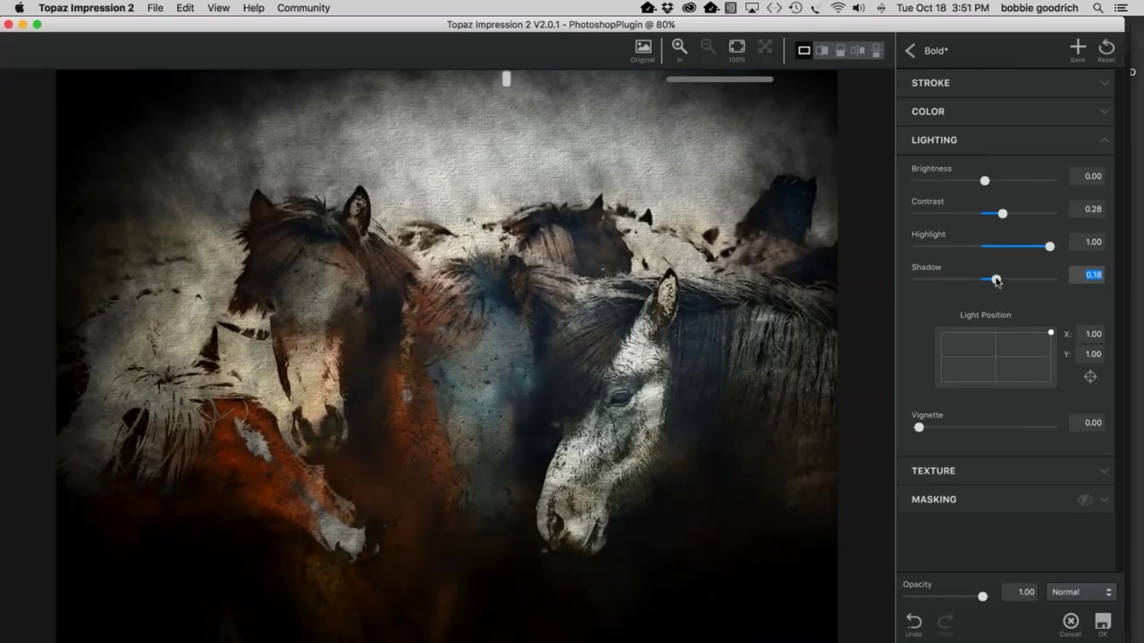
{"action": "left_click_drag", "start_coordinate": [996, 280], "coordinate": [984, 281]}
Step: Place the light at the bottom centre and raise Brightness to 0.21
{"action": "left_click", "coordinate": [995, 382]}
{"action": "left_click_drag", "start_coordinate": [995, 383], "coordinate": [996, 387]}
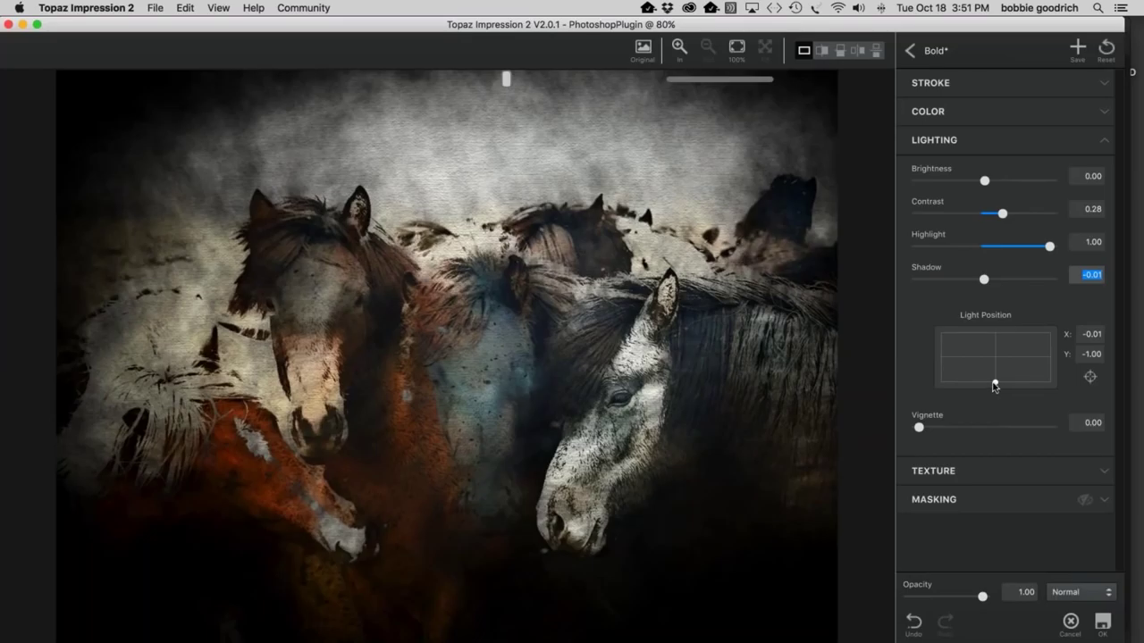
{"action": "left_click_drag", "start_coordinate": [995, 384], "coordinate": [994, 382]}
{"action": "left_click_drag", "start_coordinate": [985, 180], "coordinate": [999, 186]}
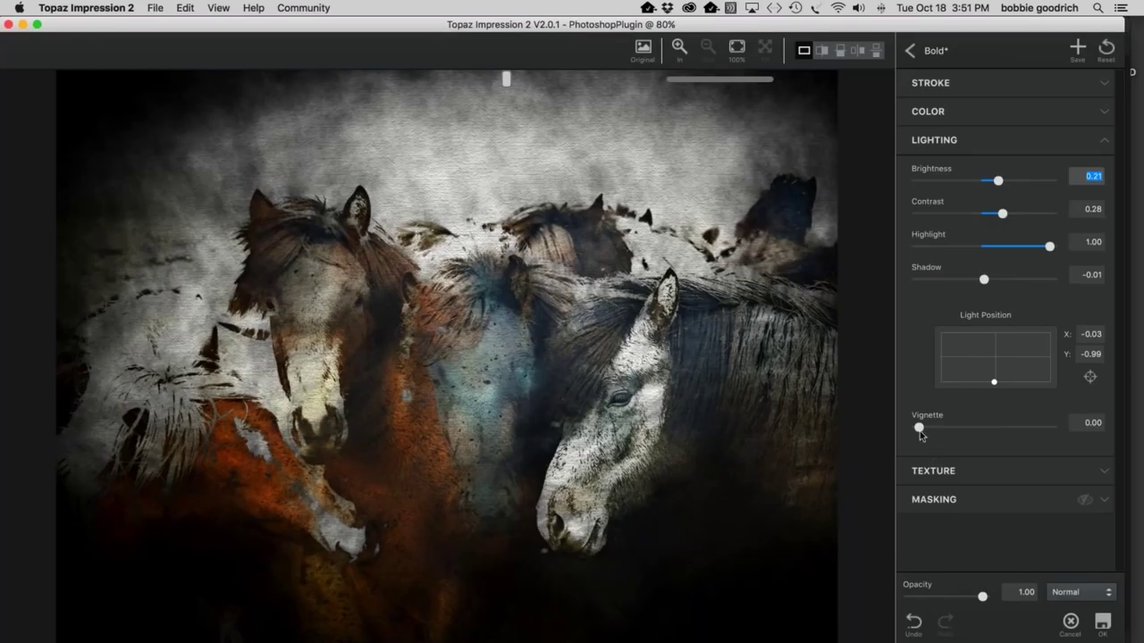
Step: Add a 0.32 vignette and soften its Transition down to 0.48
{"action": "left_click_drag", "start_coordinate": [920, 429], "coordinate": [960, 438]}
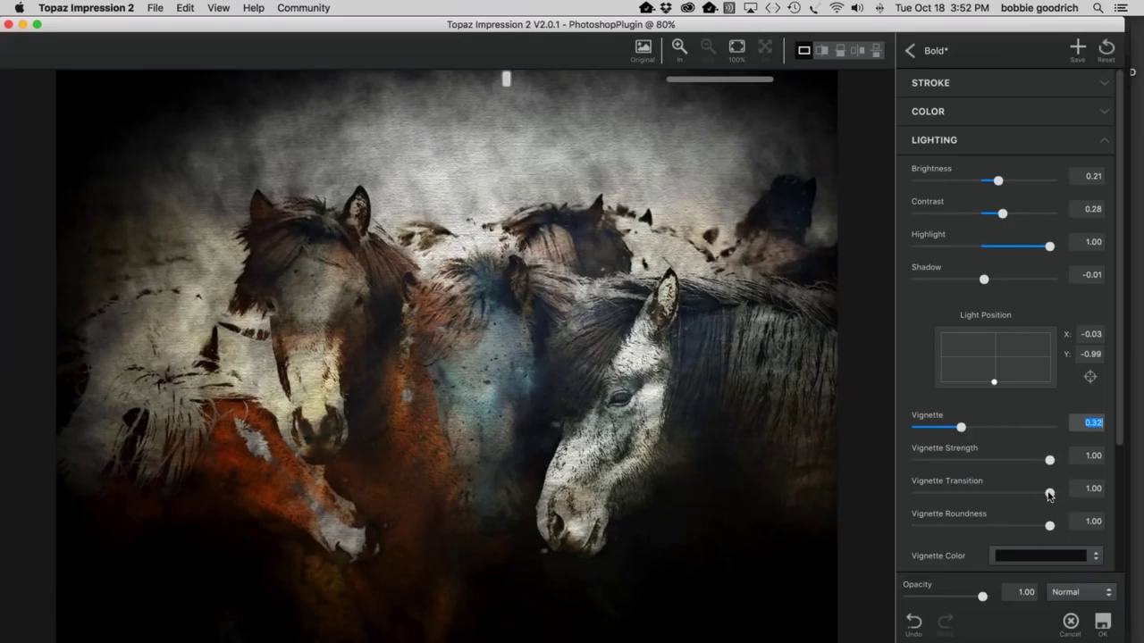
{"action": "left_click", "coordinate": [1050, 494]}
{"action": "left_click_drag", "start_coordinate": [1050, 495], "coordinate": [987, 493]}
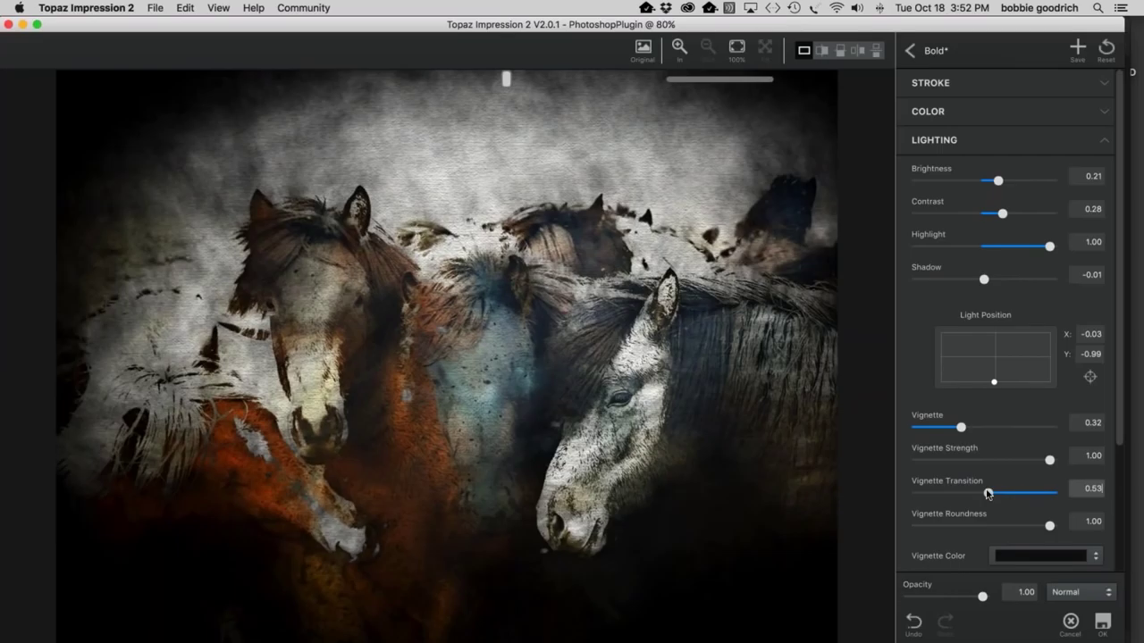
{"action": "left_click_drag", "start_coordinate": [986, 493], "coordinate": [1106, 511]}
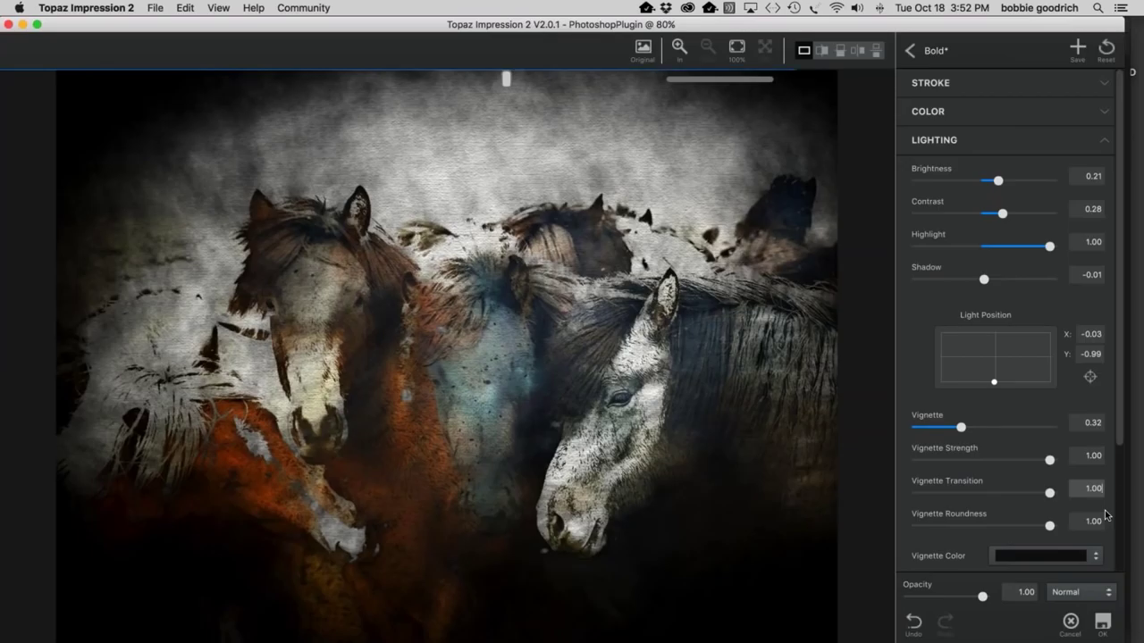
{"action": "left_click_drag", "start_coordinate": [1037, 502], "coordinate": [1008, 498]}
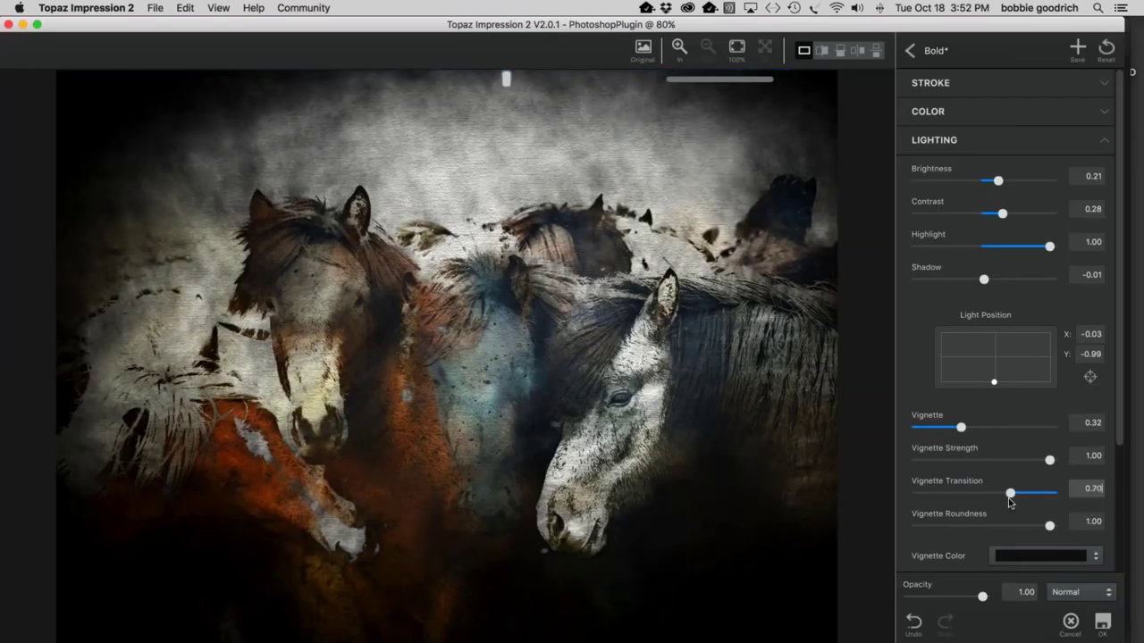
{"action": "left_click_drag", "start_coordinate": [1008, 497], "coordinate": [981, 500]}
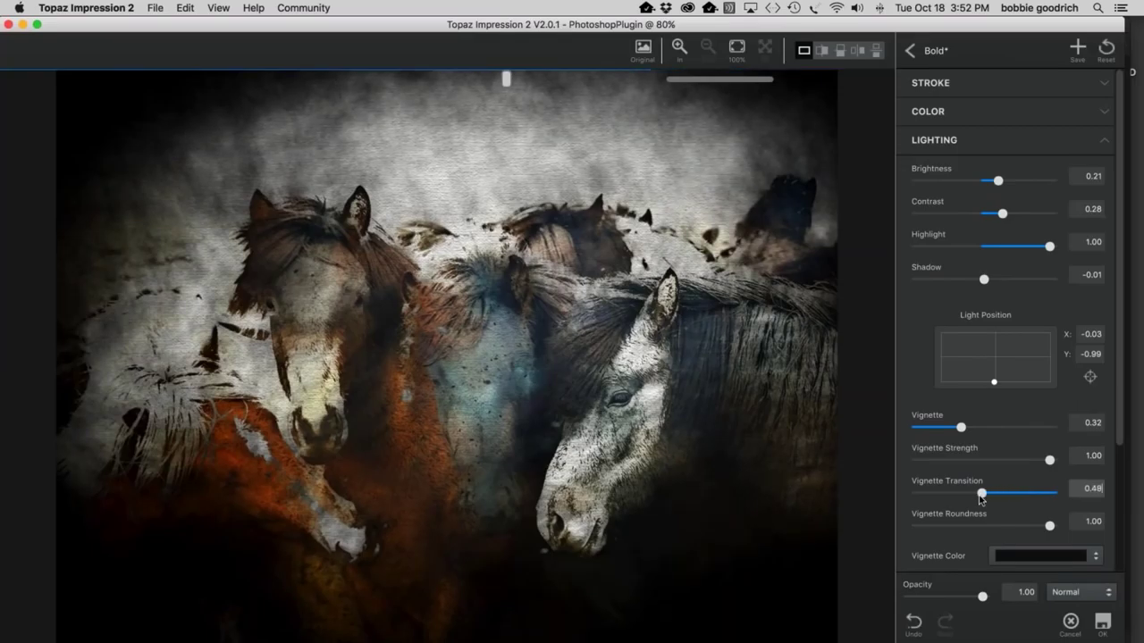
Step: Set Vignette Roundness to 0.00 for squarer darkened edges
{"action": "left_click", "coordinate": [1050, 525]}
{"action": "left_click_drag", "start_coordinate": [1050, 525], "coordinate": [918, 516]}
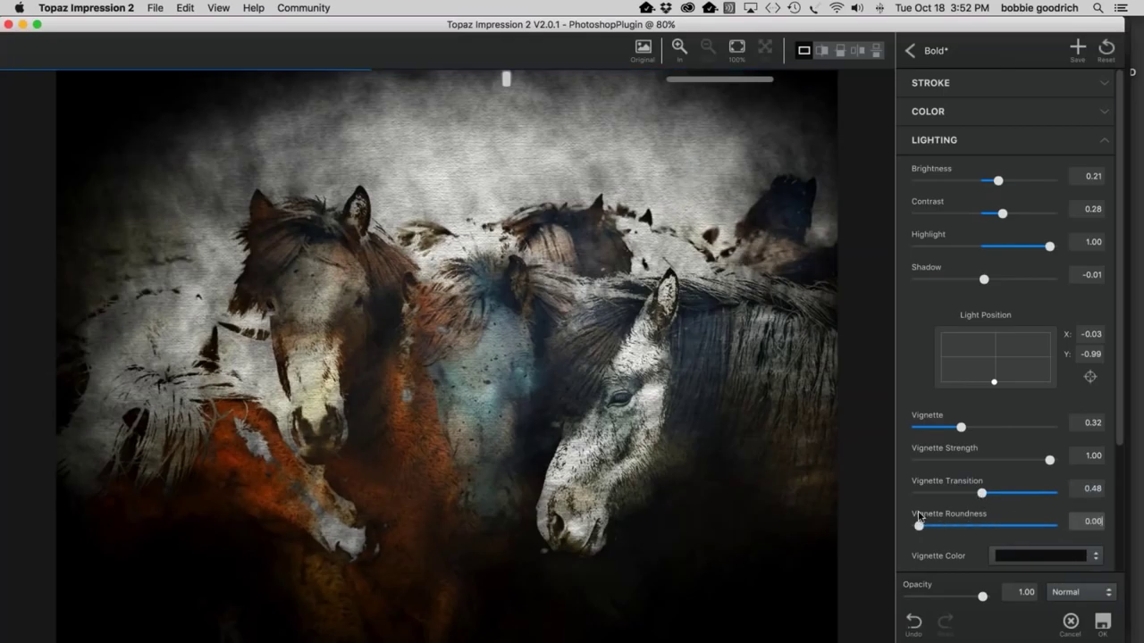
{"action": "left_click_drag", "start_coordinate": [919, 517], "coordinate": [1053, 527]}
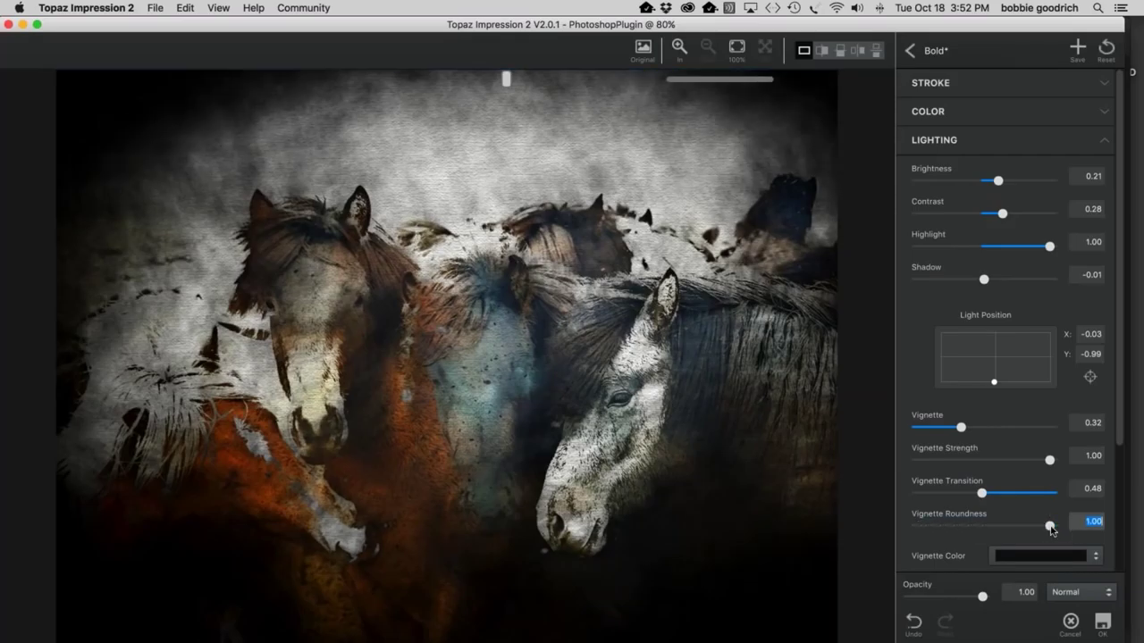
{"action": "left_click_drag", "start_coordinate": [1051, 526], "coordinate": [890, 522]}
{"action": "left_click", "coordinate": [1074, 522]}
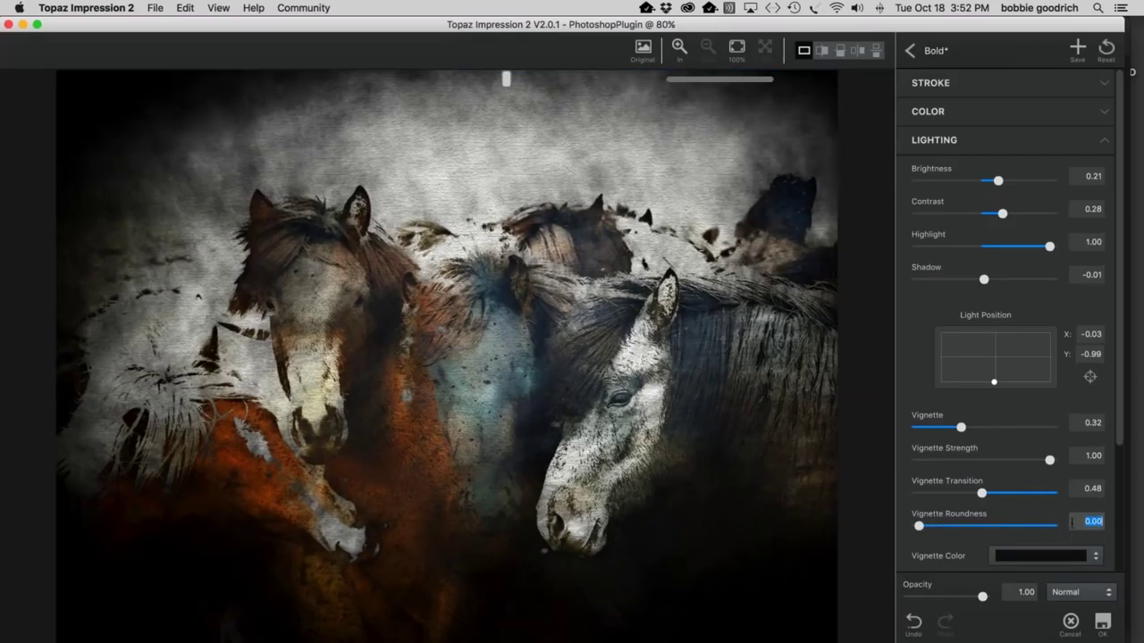
{"action": "scroll", "coordinate": [1073, 522], "scroll_direction": "down", "scroll_amount": 5}
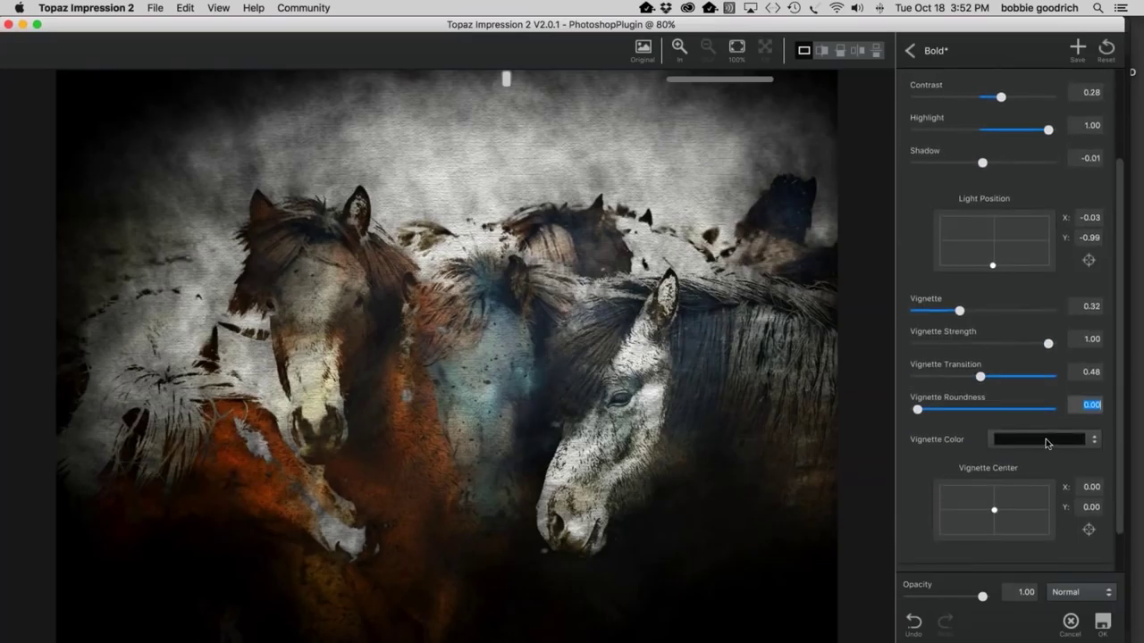
Step: Set the vignette colour to a red-brown sampled from the horses' fur with the eyedropper
{"action": "left_click", "coordinate": [1045, 439]}
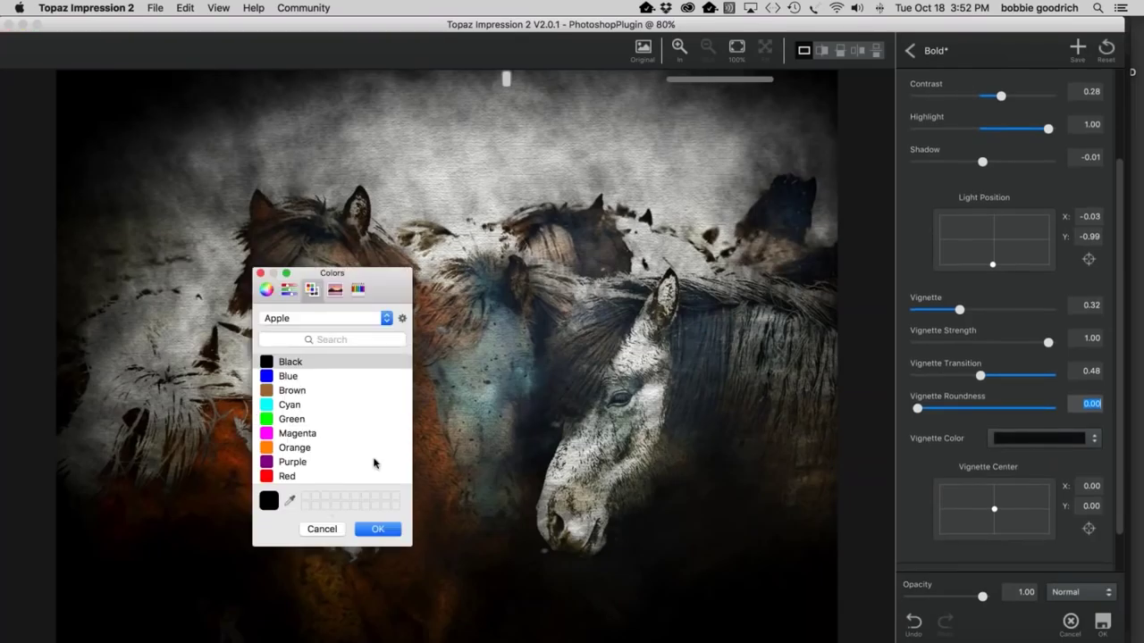
{"action": "left_click", "coordinate": [291, 501]}
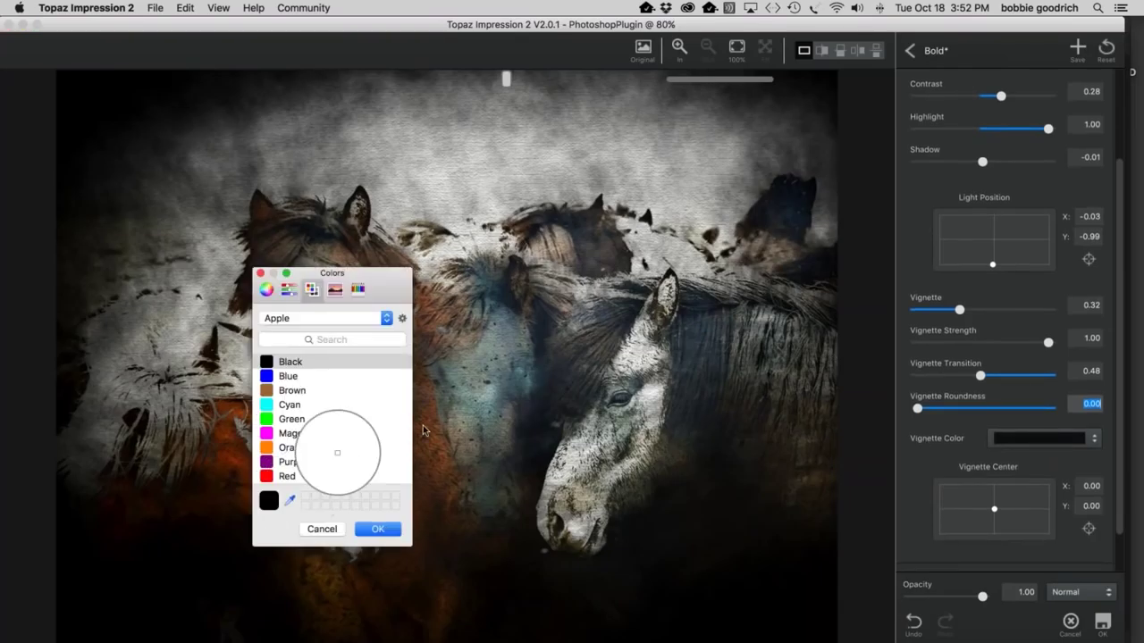
{"action": "left_click", "coordinate": [219, 464]}
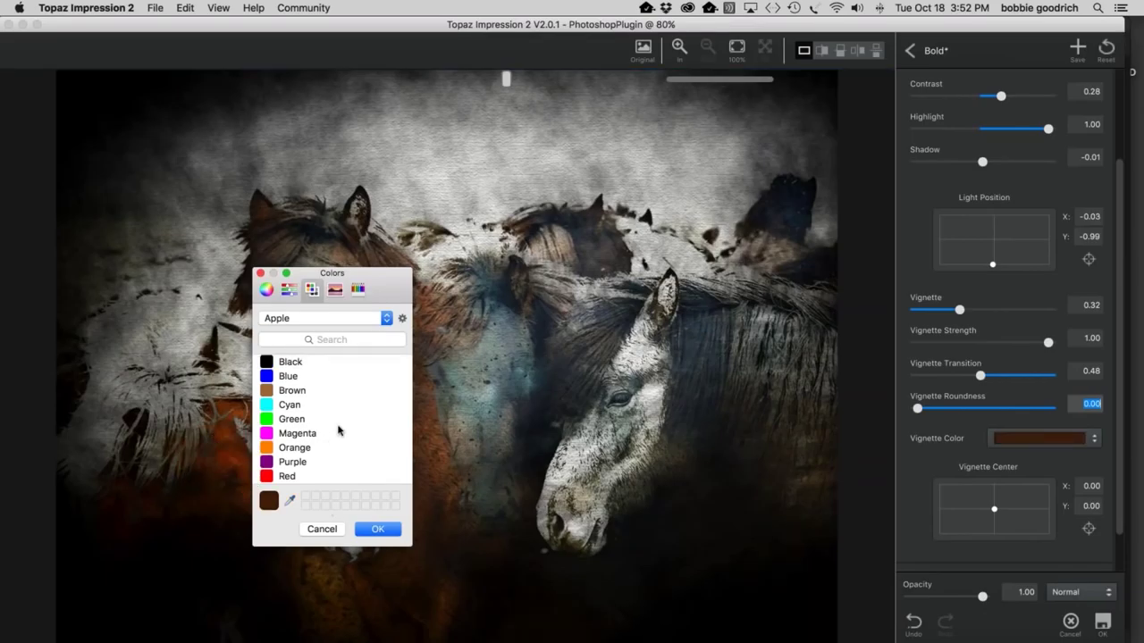
{"action": "left_click", "coordinate": [291, 501]}
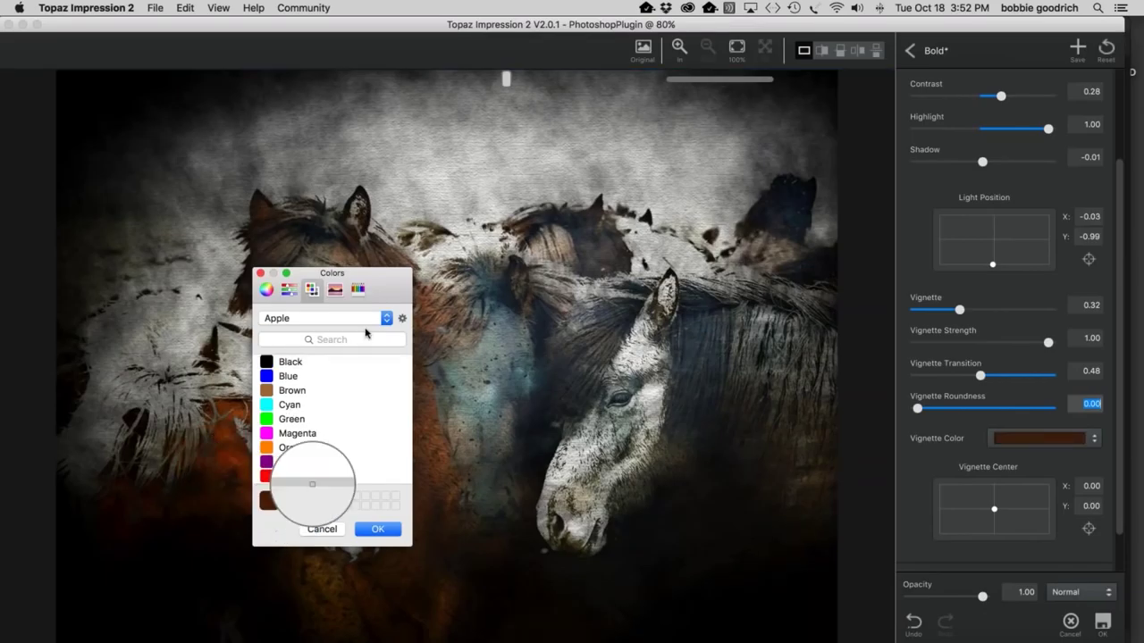
{"action": "left_click", "coordinate": [230, 462]}
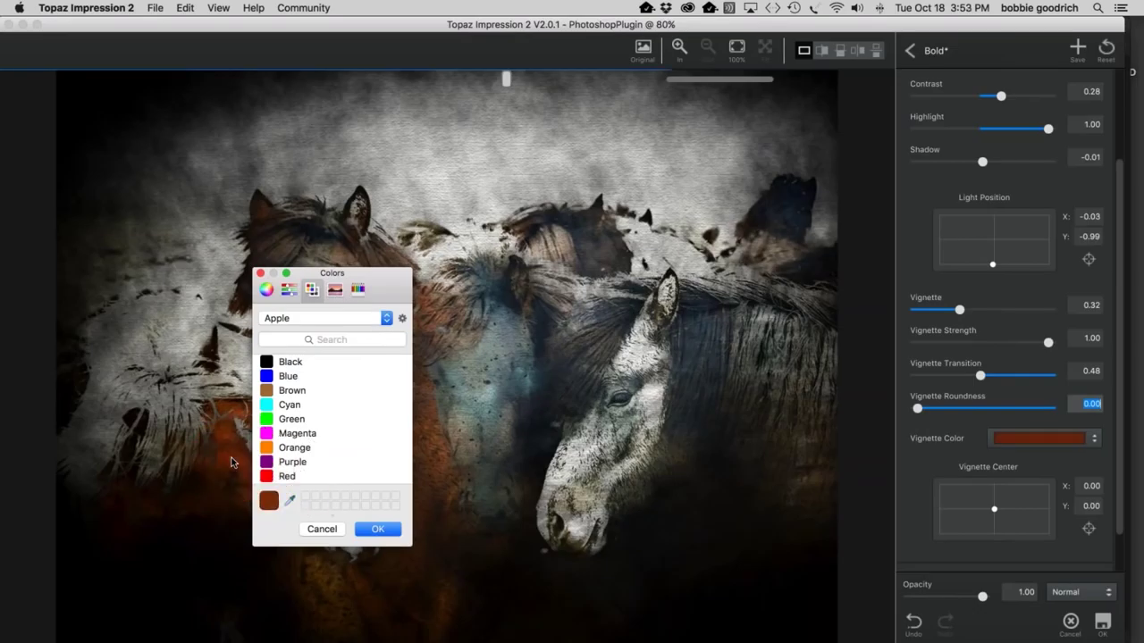
{"action": "left_click", "coordinate": [381, 530]}
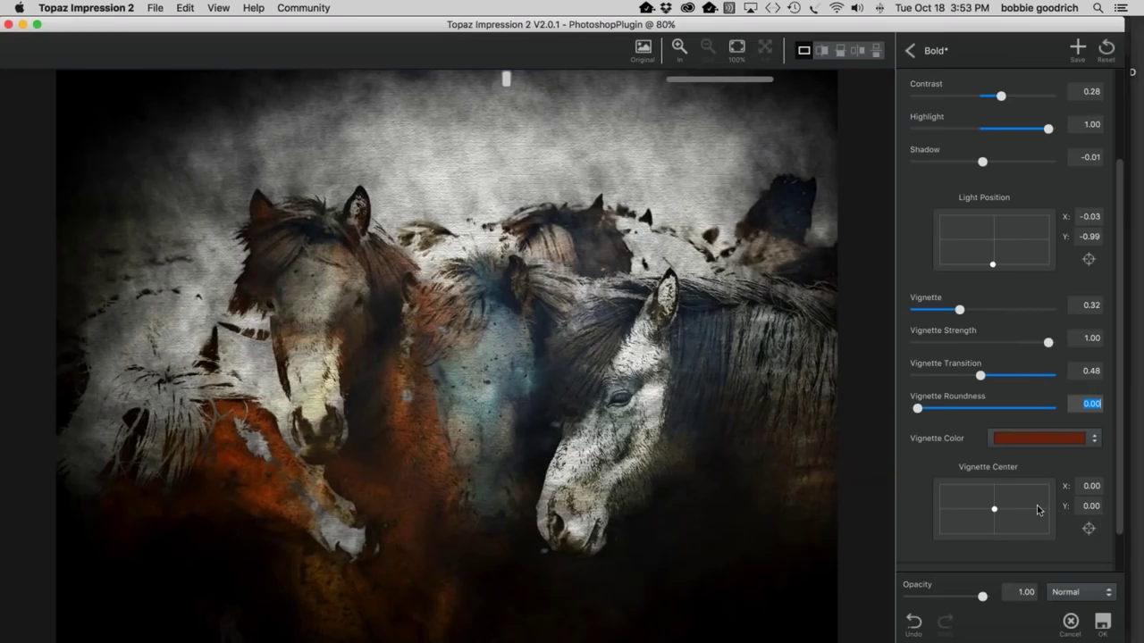
Step: Drag the Vignette Center to the bottom so the red sits along the top
{"action": "scroll", "coordinate": [1034, 506], "scroll_direction": "down", "scroll_amount": 2}
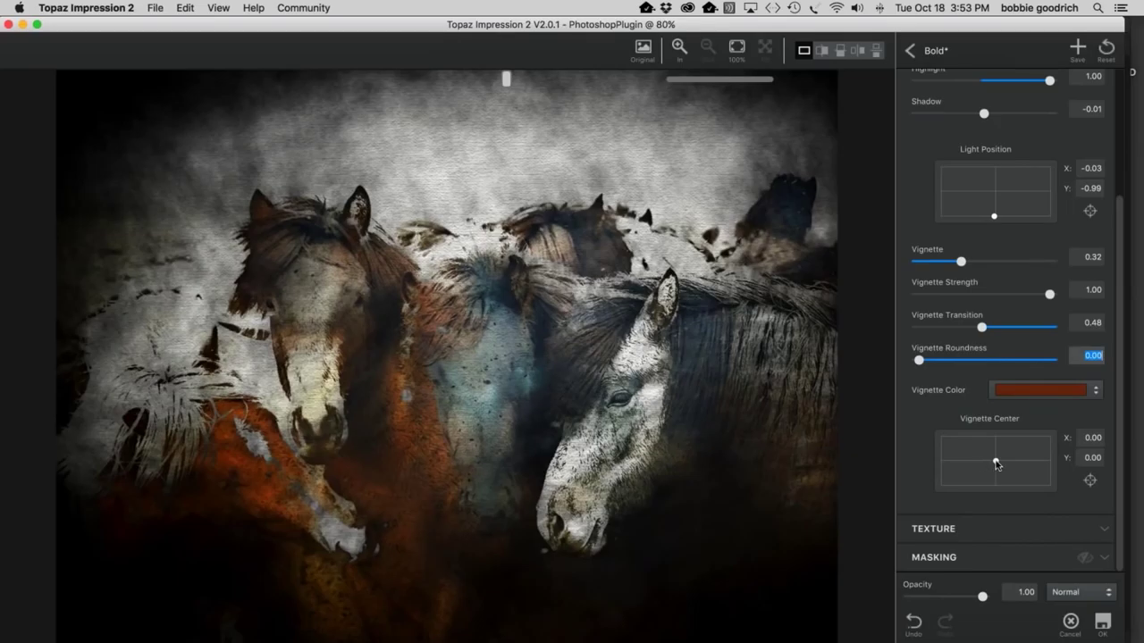
{"action": "mouse_move", "coordinate": [995, 462]}
{"action": "left_mouse_down"}
{"action": "mouse_move", "coordinate": [1032, 449]}
{"action": "mouse_move", "coordinate": [1014, 459]}
{"action": "mouse_move", "coordinate": [1009, 491]}
{"action": "mouse_move", "coordinate": [966, 474]}
{"action": "mouse_move", "coordinate": [997, 446]}
{"action": "left_mouse_up"}
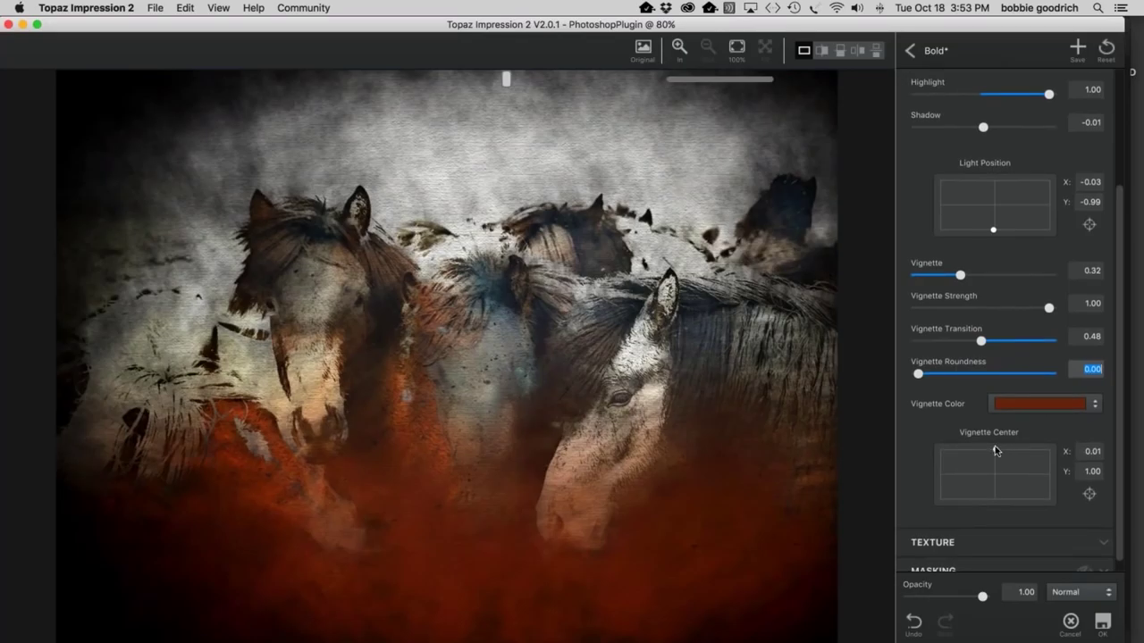
{"action": "left_click_drag", "start_coordinate": [996, 454], "coordinate": [998, 497]}
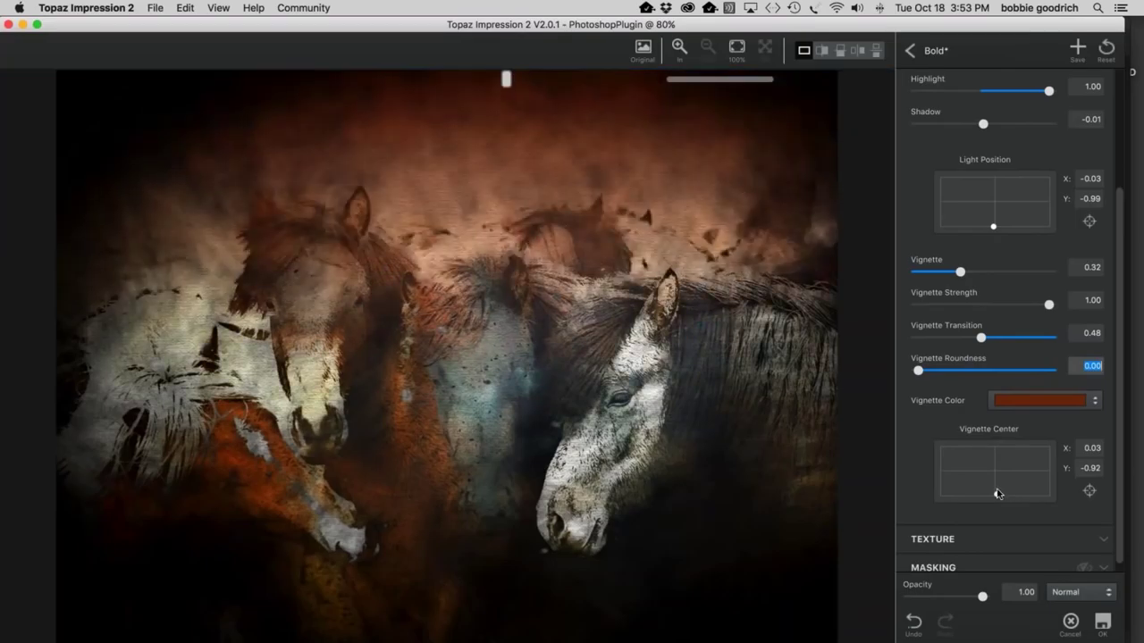
Step: Give the vignette a hard 0.05 Transition and lower its Strength to 0.81
{"action": "left_click_drag", "start_coordinate": [980, 337], "coordinate": [926, 348]}
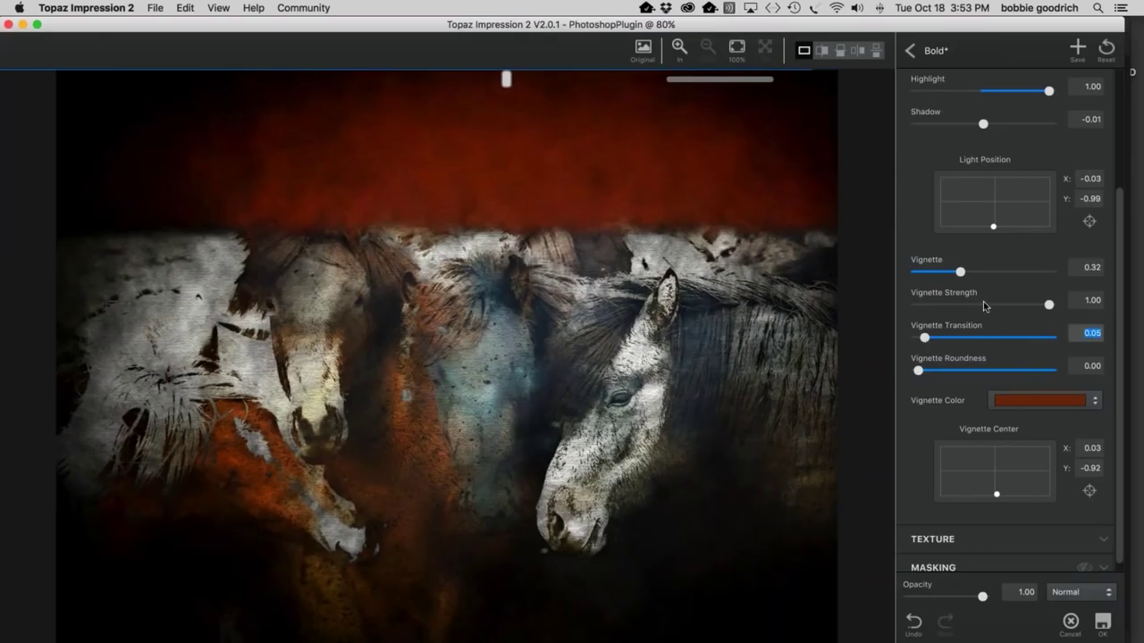
{"action": "left_click_drag", "start_coordinate": [1047, 305], "coordinate": [1024, 308]}
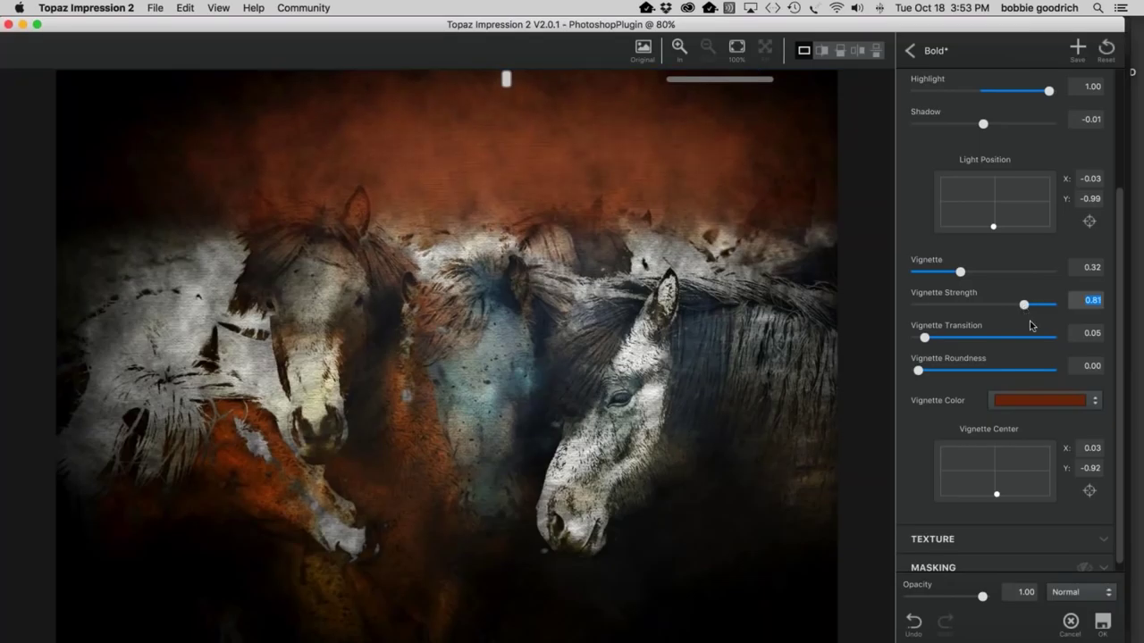
{"action": "scroll", "coordinate": [1004, 376], "scroll_direction": "down", "scroll_amount": 1}
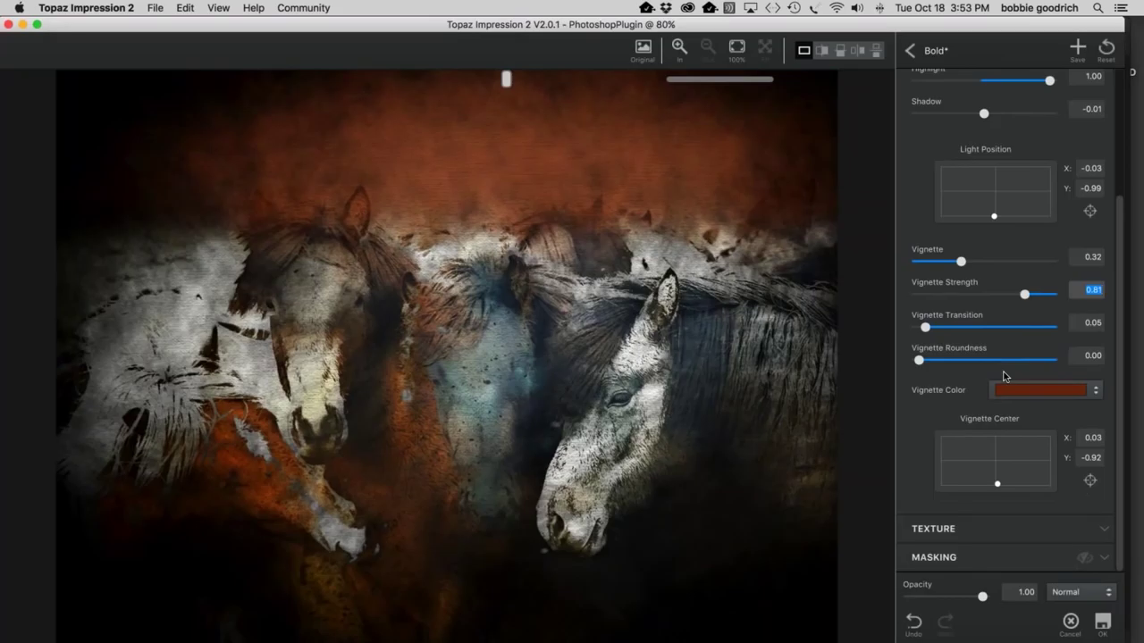
{"action": "scroll", "coordinate": [1001, 374], "scroll_direction": "up", "scroll_amount": 5}
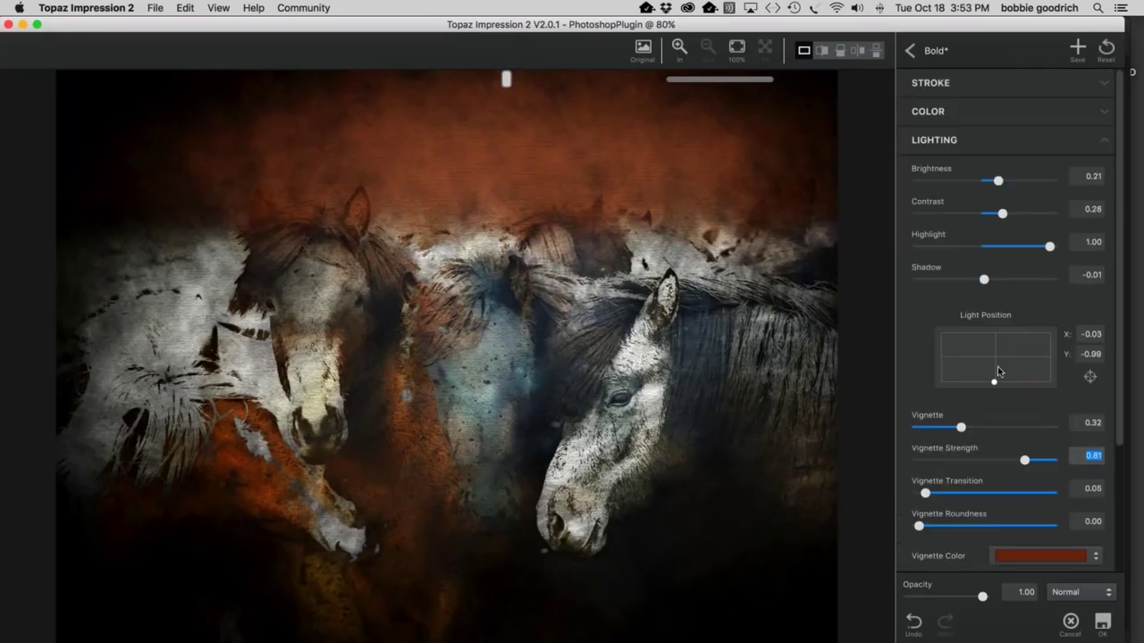
{"action": "left_click", "coordinate": [782, 269]}
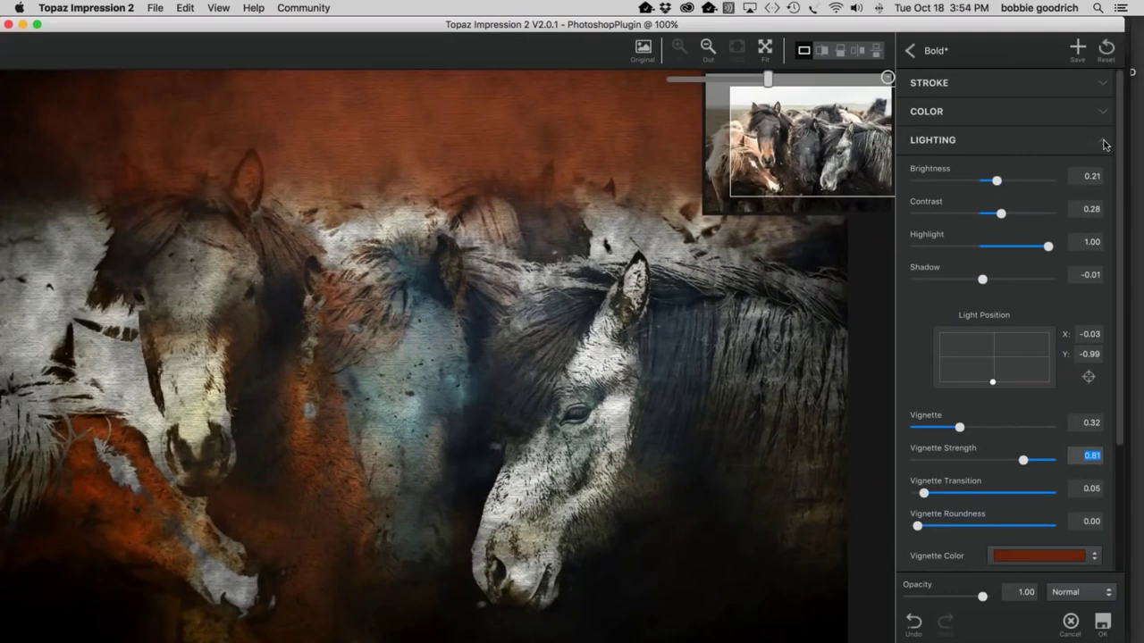
Step: Collapse Lighting, then briefly expand Texture and collapse it again
{"action": "left_click", "coordinate": [1103, 140]}
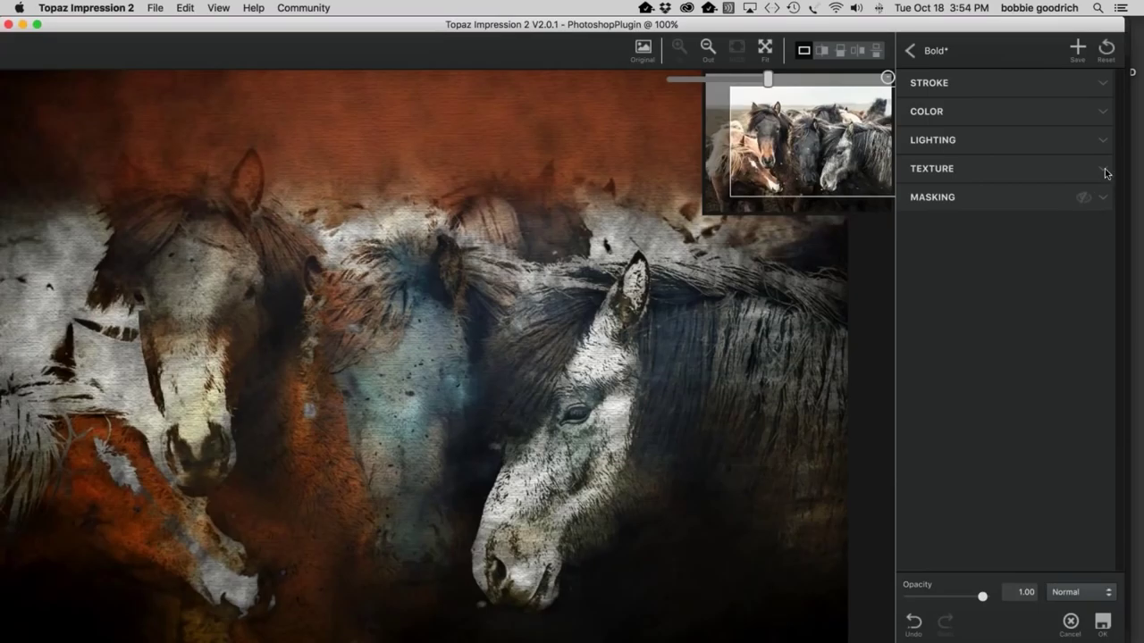
{"action": "left_click", "coordinate": [1104, 170]}
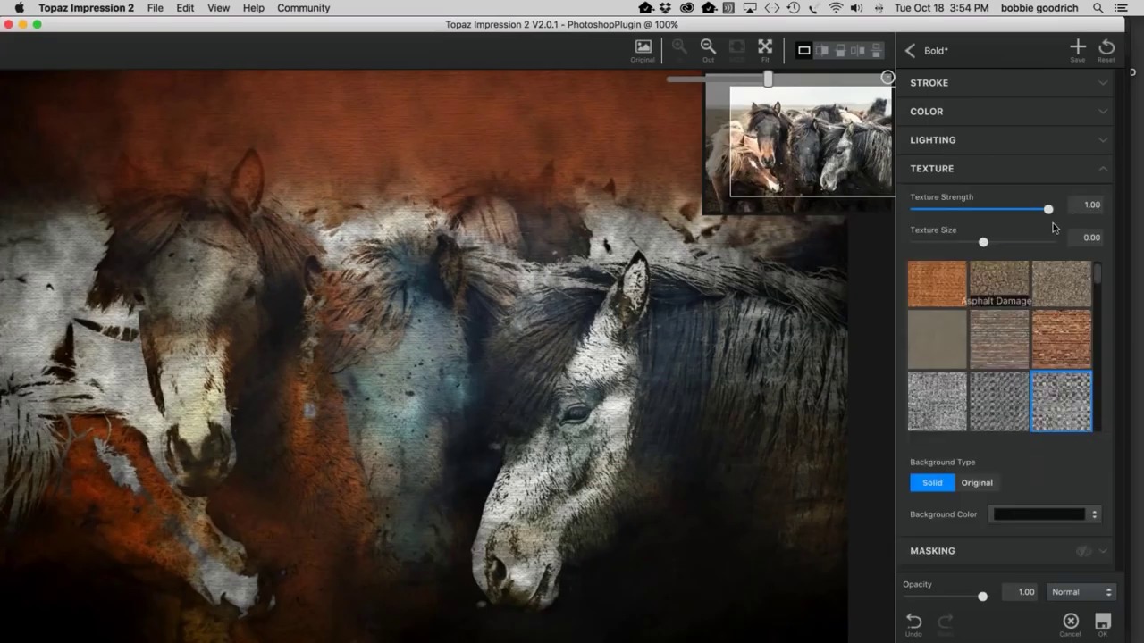
{"action": "left_click", "coordinate": [1104, 170]}
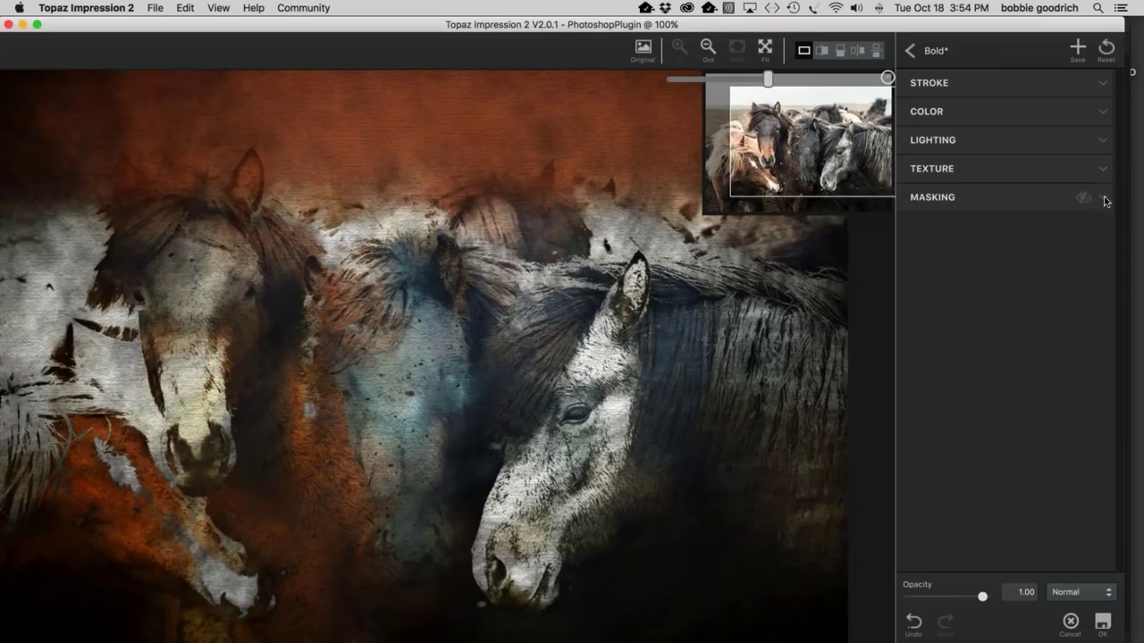
{"action": "left_click", "coordinate": [1105, 198]}
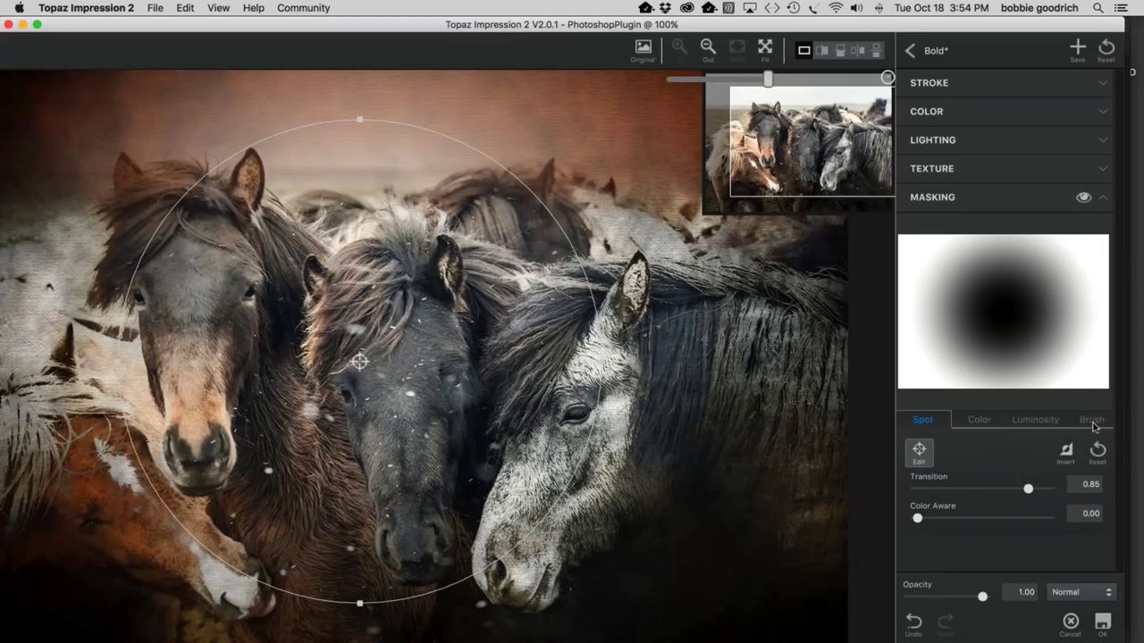
Step: Set the Brush mask radius to 0.25 and reveal the photo down the middle horse's face
{"action": "left_click", "coordinate": [1092, 420]}
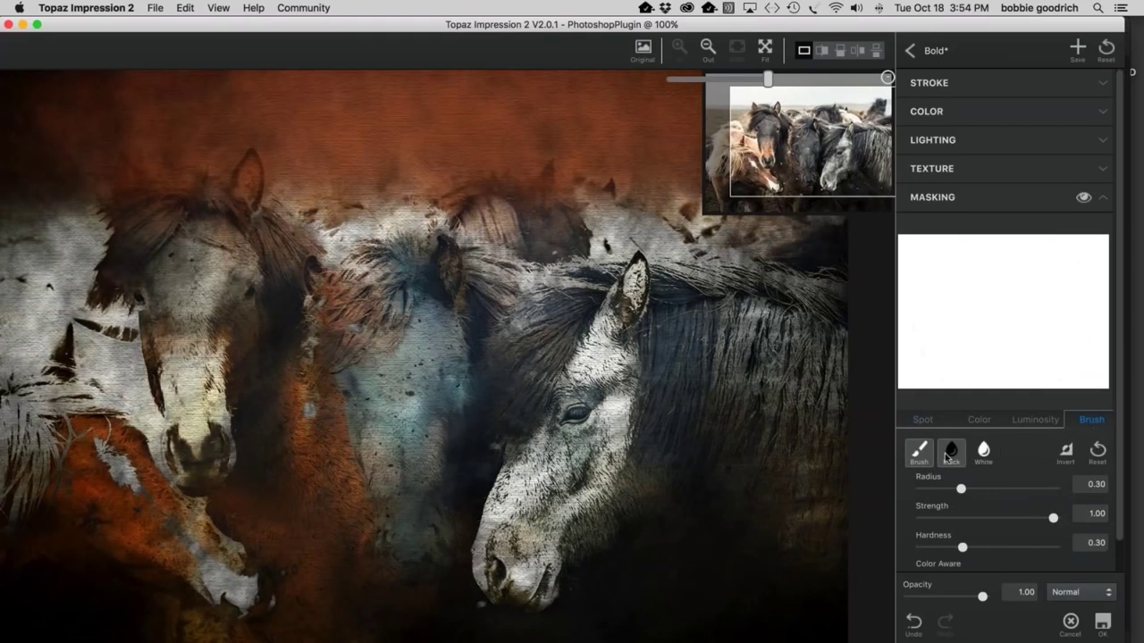
{"action": "left_click_drag", "start_coordinate": [961, 491], "coordinate": [990, 494]}
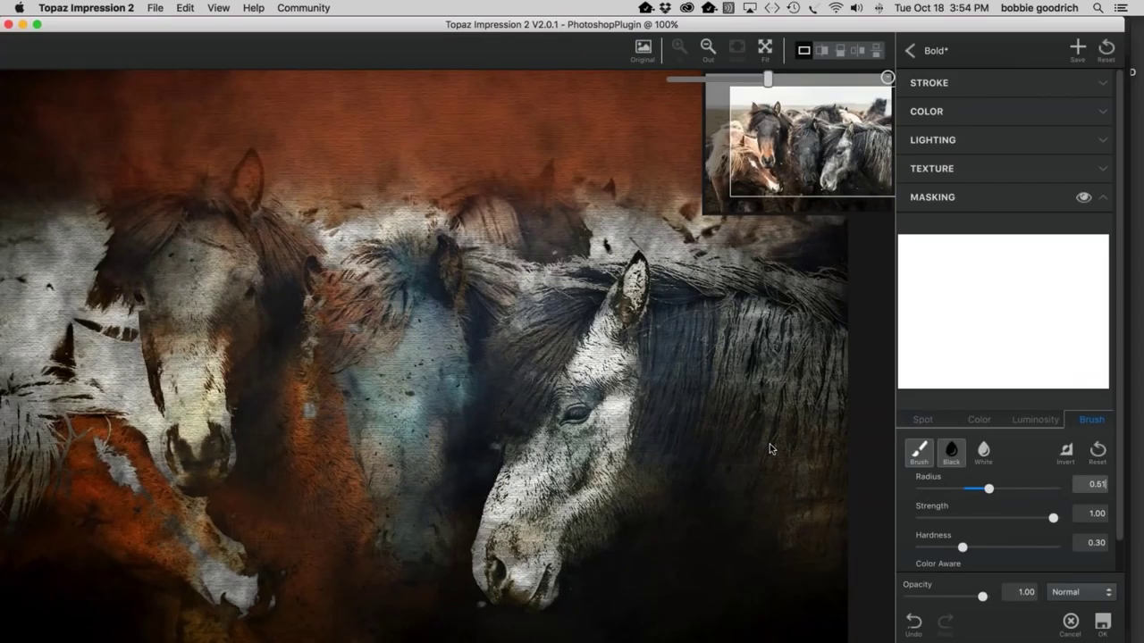
{"action": "left_click_drag", "start_coordinate": [989, 488], "coordinate": [954, 489]}
{"action": "mouse_move", "coordinate": [384, 334]}
{"action": "left_mouse_down"}
{"action": "mouse_move", "coordinate": [435, 428]}
{"action": "mouse_move", "coordinate": [427, 460]}
{"action": "left_mouse_up"}
{"action": "left_click", "coordinate": [414, 525]}
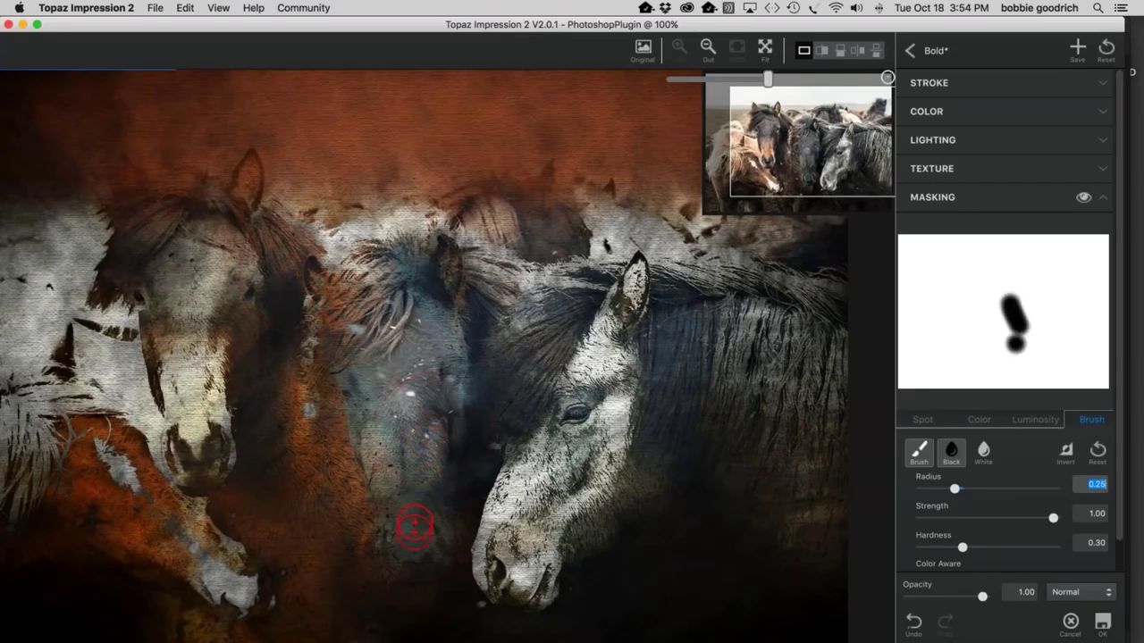
Step: At strength 0.69 and radius 0.38, reveal the grey horse's mane, the left horse's face and the middle forehead
{"action": "left_click_drag", "start_coordinate": [1052, 520], "coordinate": [1013, 518]}
{"action": "left_click_drag", "start_coordinate": [955, 488], "coordinate": [971, 487]}
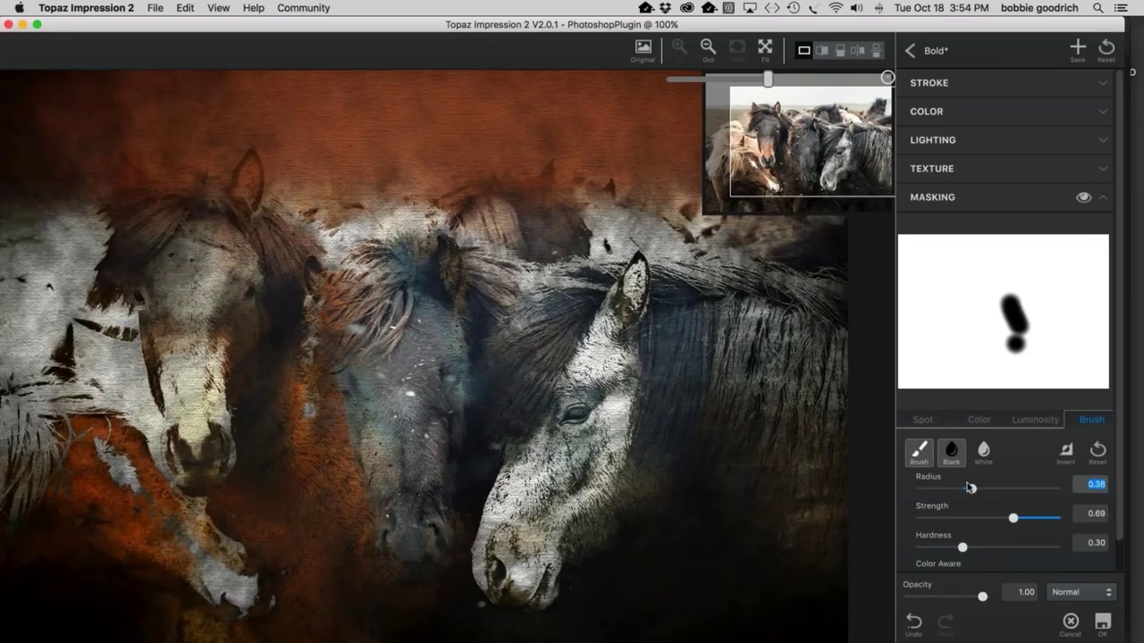
{"action": "mouse_move", "coordinate": [572, 284]}
{"action": "left_mouse_down"}
{"action": "mouse_move", "coordinate": [511, 402]}
{"action": "mouse_move", "coordinate": [677, 306]}
{"action": "mouse_move", "coordinate": [664, 478]}
{"action": "mouse_move", "coordinate": [767, 308]}
{"action": "mouse_move", "coordinate": [728, 472]}
{"action": "mouse_move", "coordinate": [768, 402]}
{"action": "mouse_move", "coordinate": [777, 473]}
{"action": "left_mouse_up"}
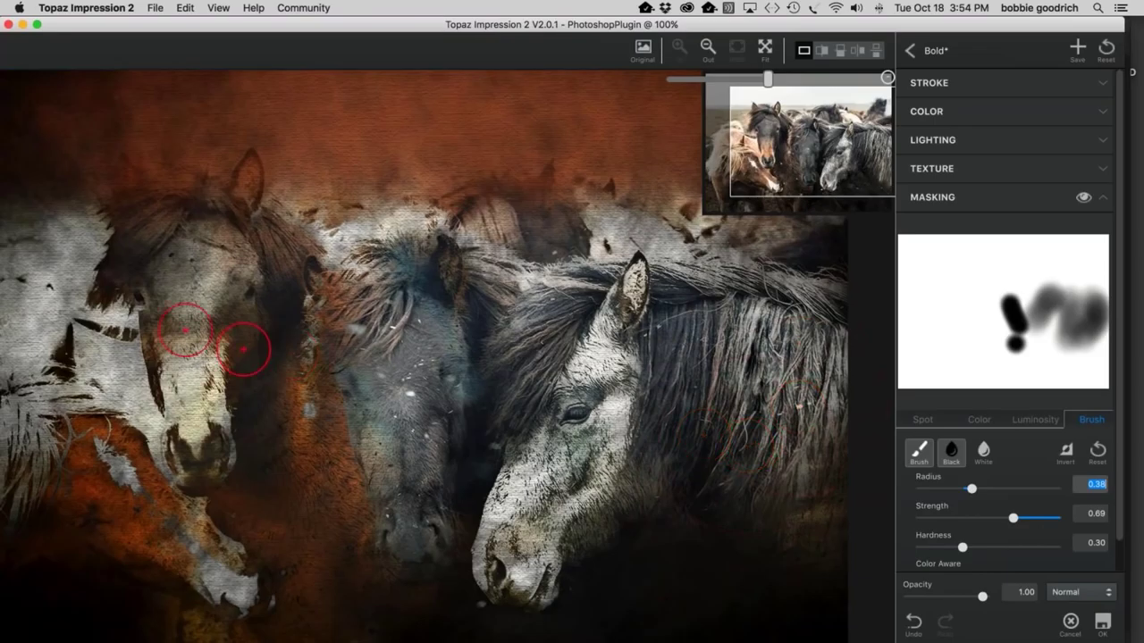
{"action": "mouse_move", "coordinate": [293, 260]}
{"action": "left_mouse_down"}
{"action": "mouse_move", "coordinate": [312, 294]}
{"action": "mouse_move", "coordinate": [153, 217]}
{"action": "mouse_move", "coordinate": [51, 358]}
{"action": "mouse_move", "coordinate": [157, 402]}
{"action": "mouse_move", "coordinate": [35, 447]}
{"action": "mouse_move", "coordinate": [268, 549]}
{"action": "mouse_move", "coordinate": [302, 488]}
{"action": "mouse_move", "coordinate": [284, 436]}
{"action": "mouse_move", "coordinate": [268, 563]}
{"action": "mouse_move", "coordinate": [465, 640]}
{"action": "mouse_move", "coordinate": [352, 375]}
{"action": "mouse_move", "coordinate": [306, 340]}
{"action": "mouse_move", "coordinate": [356, 262]}
{"action": "mouse_move", "coordinate": [306, 331]}
{"action": "mouse_move", "coordinate": [438, 276]}
{"action": "mouse_move", "coordinate": [401, 242]}
{"action": "mouse_move", "coordinate": [631, 242]}
{"action": "mouse_move", "coordinate": [829, 367]}
{"action": "left_mouse_up"}
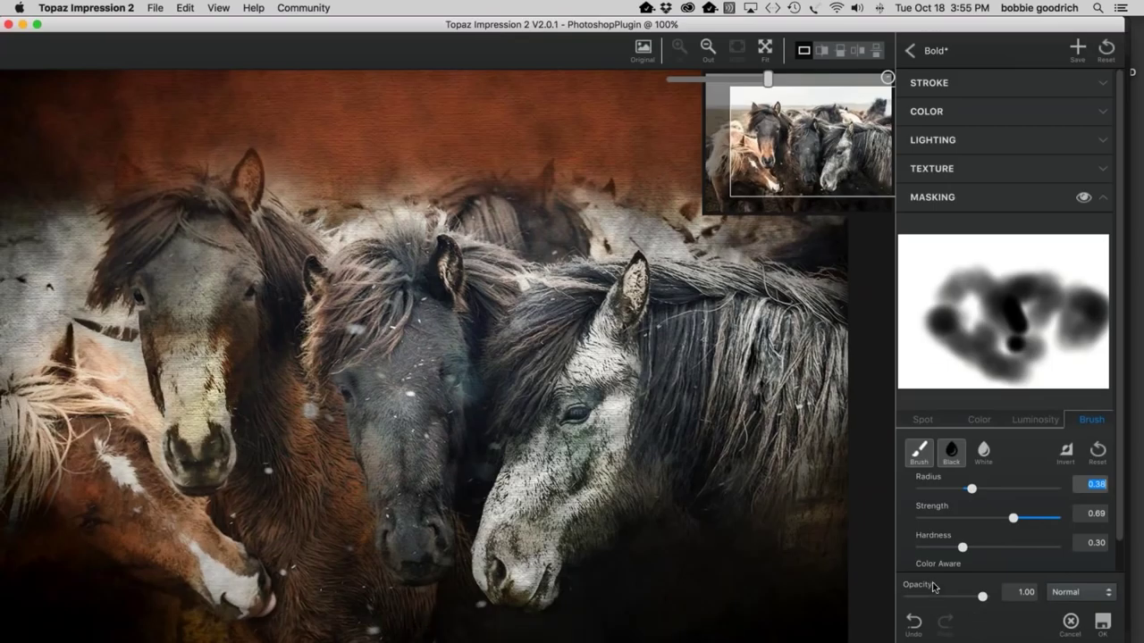
{"action": "left_click_drag", "start_coordinate": [384, 201], "coordinate": [326, 259]}
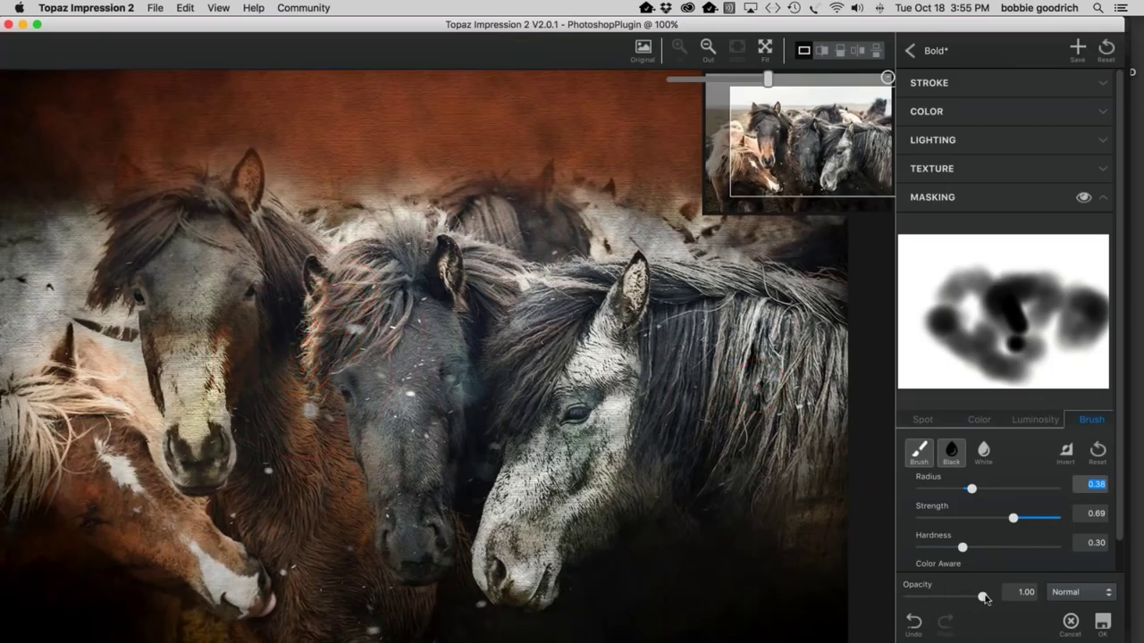
Step: Restore the painted effect on the middle horse's forehead with White, then raise Radius to 1.00
{"action": "left_click", "coordinate": [984, 452]}
{"action": "mouse_move", "coordinate": [402, 192]}
{"action": "left_mouse_down"}
{"action": "mouse_move", "coordinate": [331, 192]}
{"action": "mouse_move", "coordinate": [322, 205]}
{"action": "left_mouse_up"}
{"action": "left_click_drag", "start_coordinate": [991, 491], "coordinate": [1054, 488]}
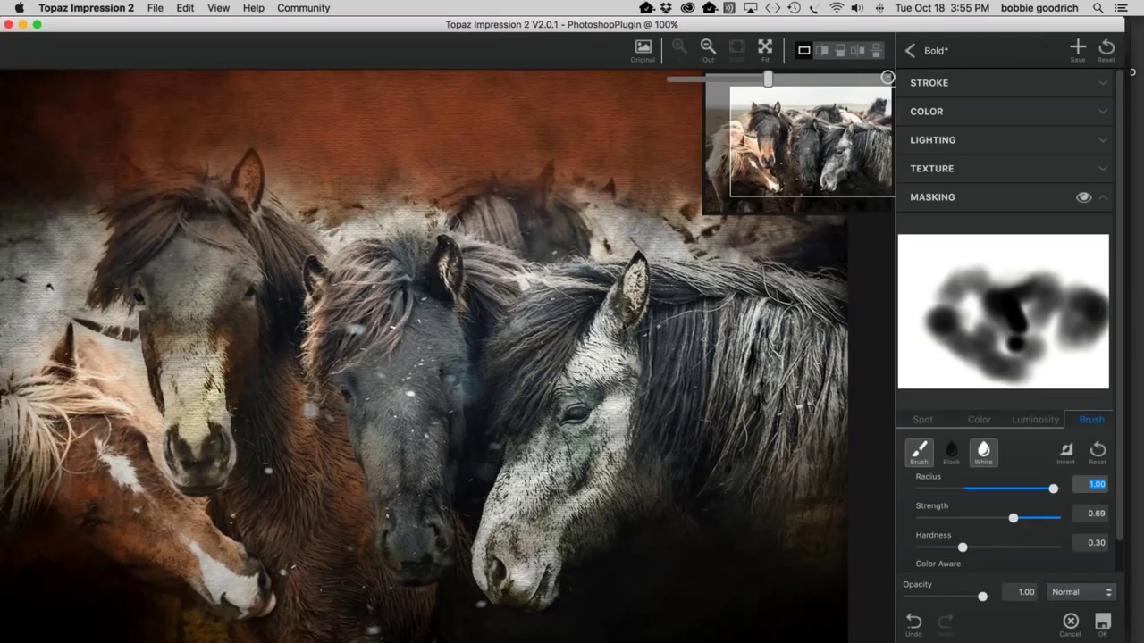
Step: Save a new effect 'ICELANDIC horses painting' in the Painting category, marked as Favorite
{"action": "left_click", "coordinate": [1077, 50]}
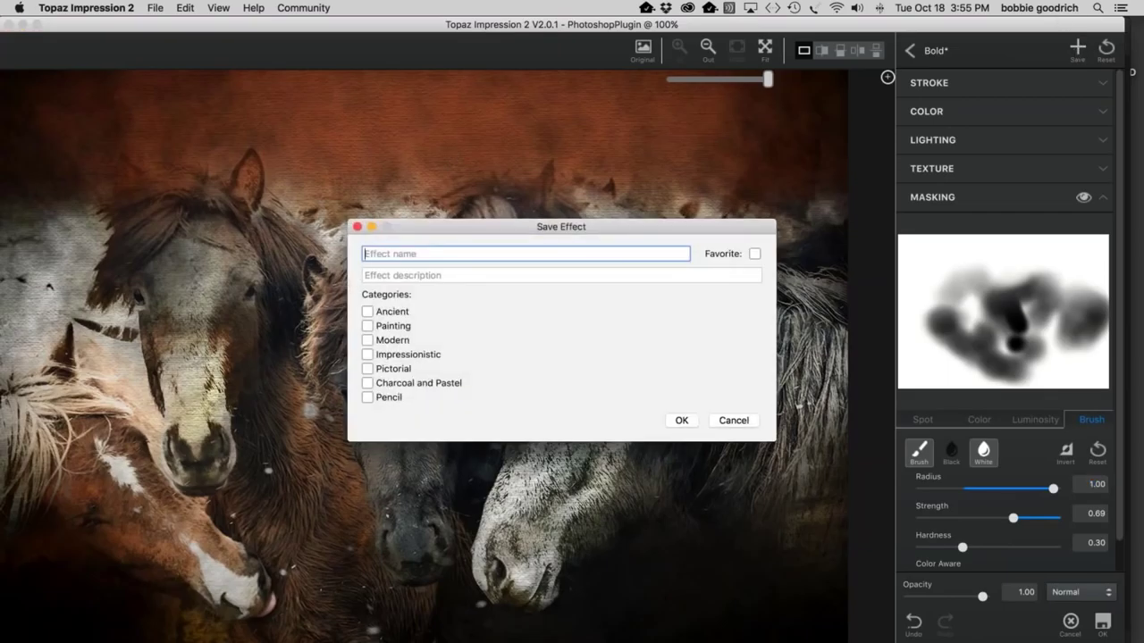
{"action": "type", "text": "ICELANDIC horses painting"}
{"action": "left_click", "coordinate": [367, 326]}
{"action": "left_click", "coordinate": [754, 254]}
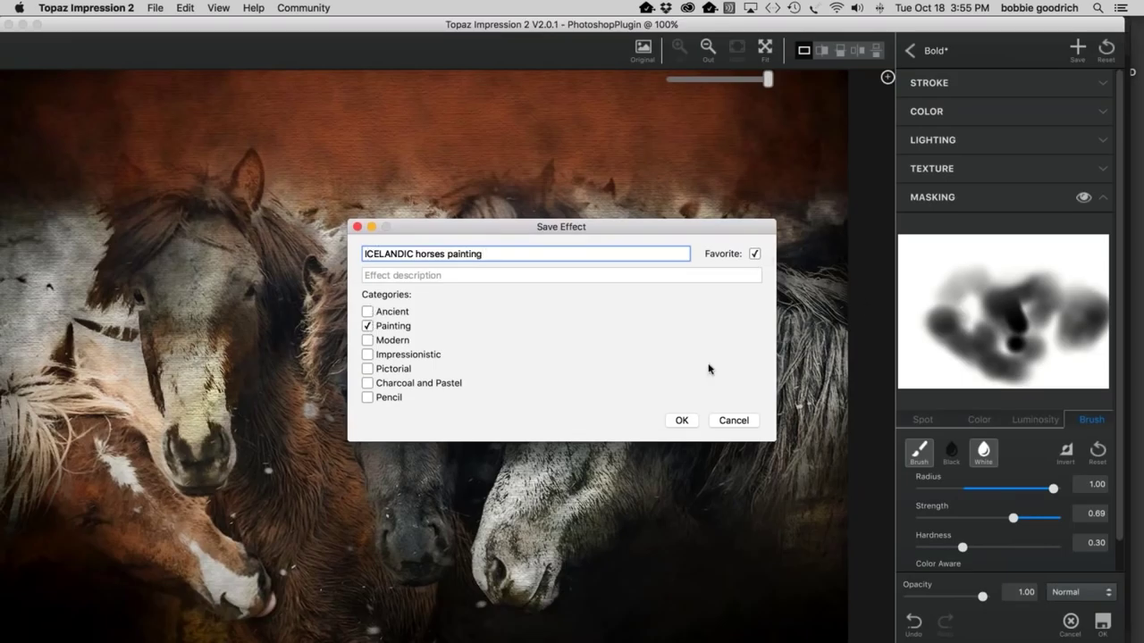
{"action": "key", "text": "Return"}
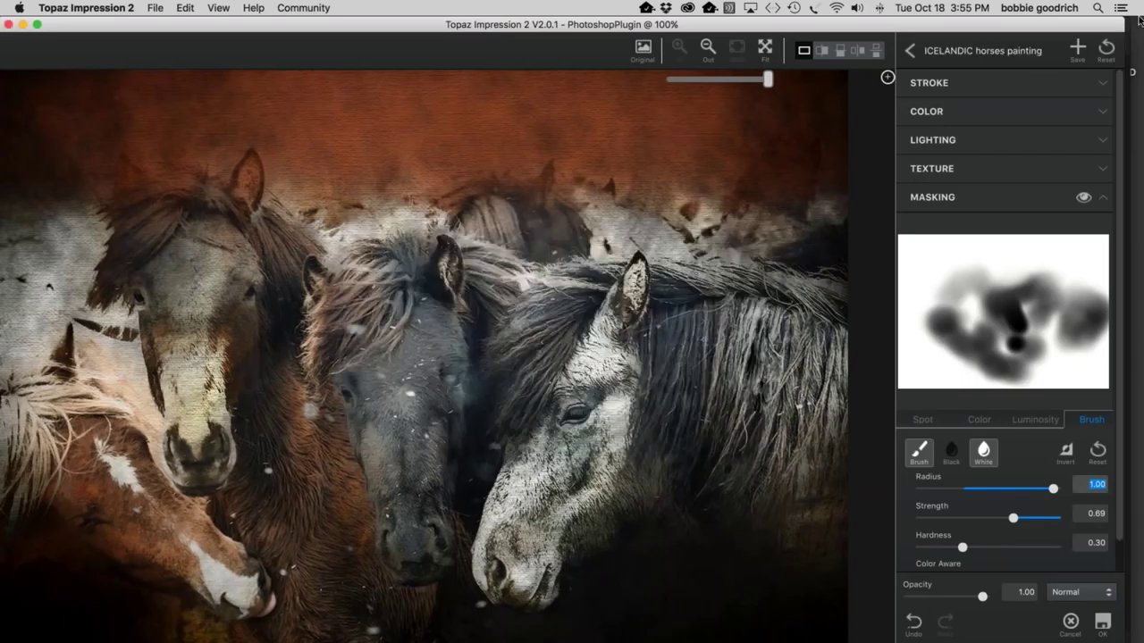